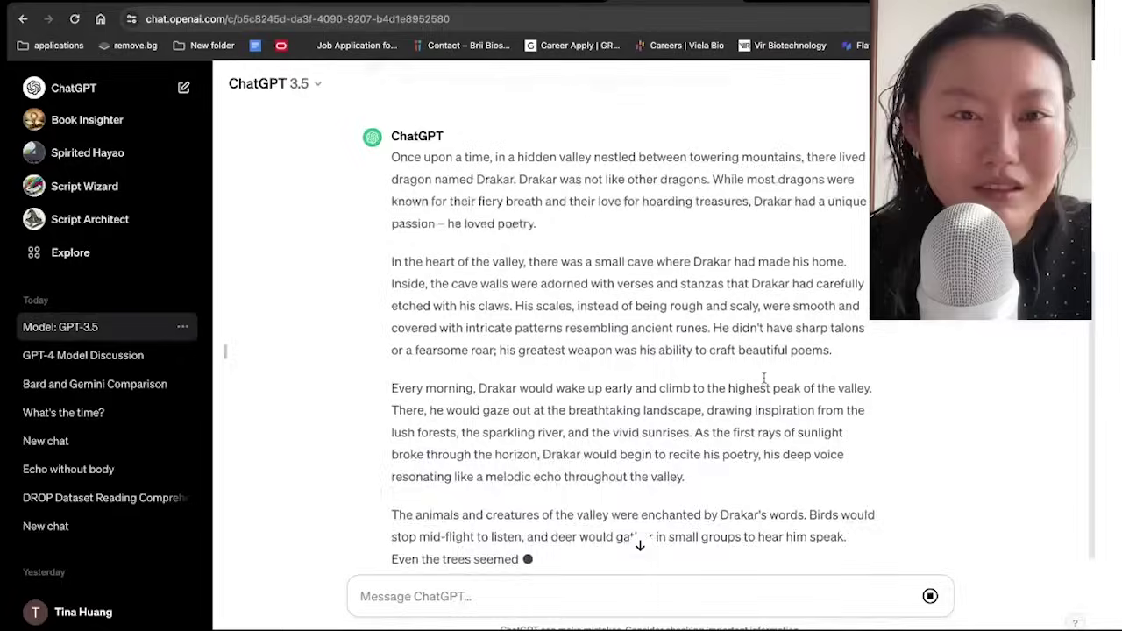
Step: Read GPT-3.5's short story about the poetry-loving dragon and highlight the phrase about the mightiest creatures having the gentlest souls
{"action": "scroll", "coordinate": [764, 382], "scroll_direction": "up", "scroll_amount": 4}
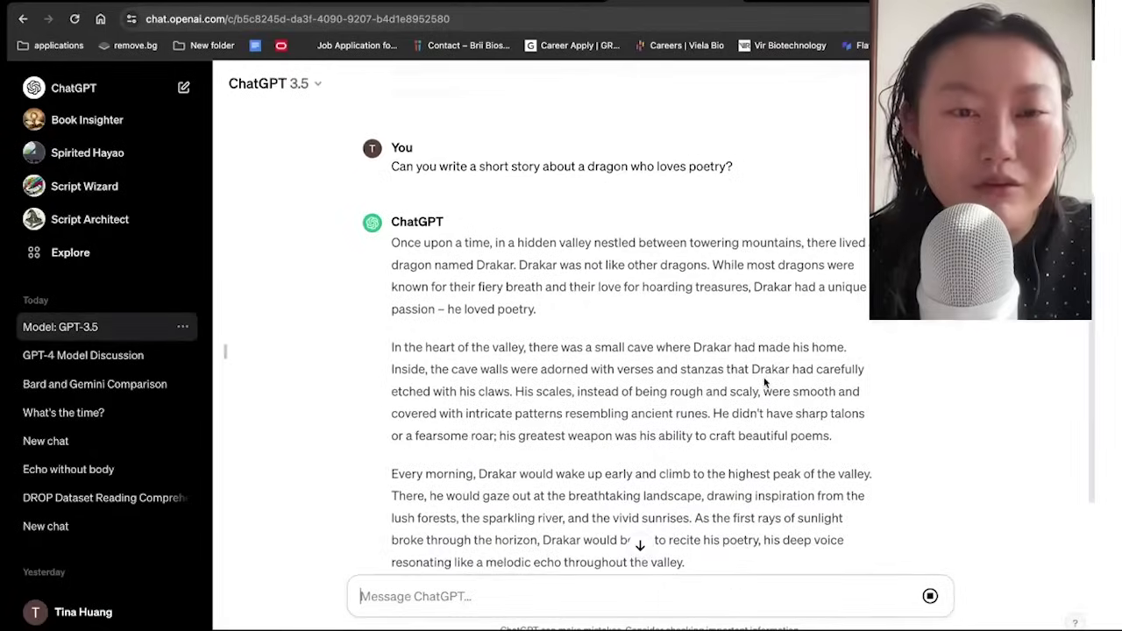
{"action": "scroll", "coordinate": [765, 382], "scroll_direction": "down", "scroll_amount": 4}
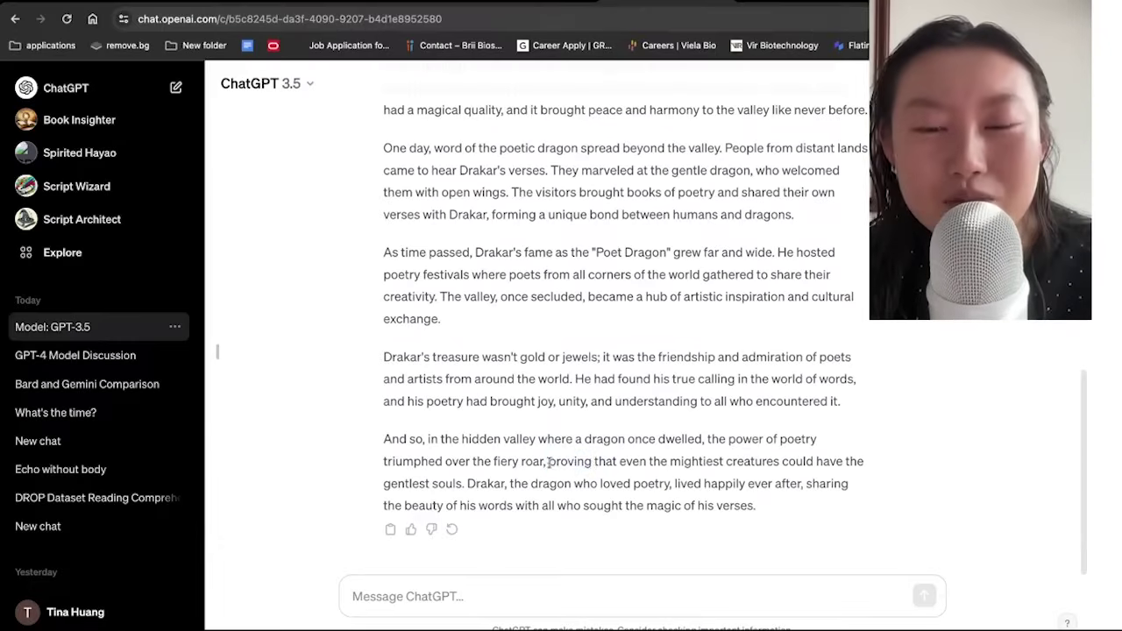
{"action": "left_click_drag", "start_coordinate": [549, 465], "coordinate": [467, 483]}
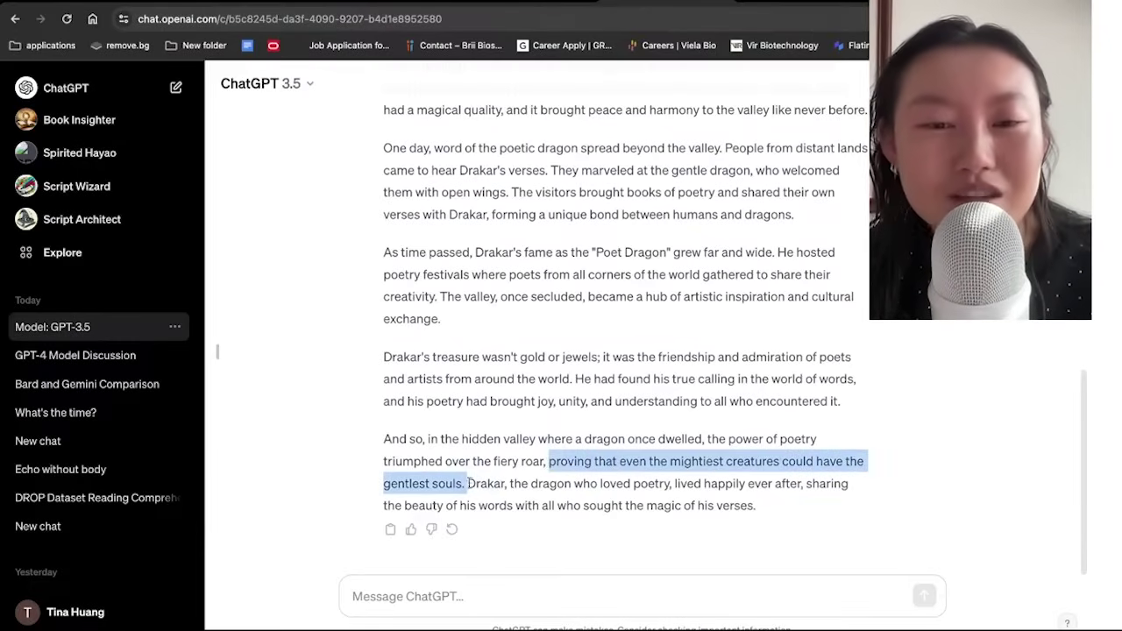
{"action": "left_click", "coordinate": [484, 452]}
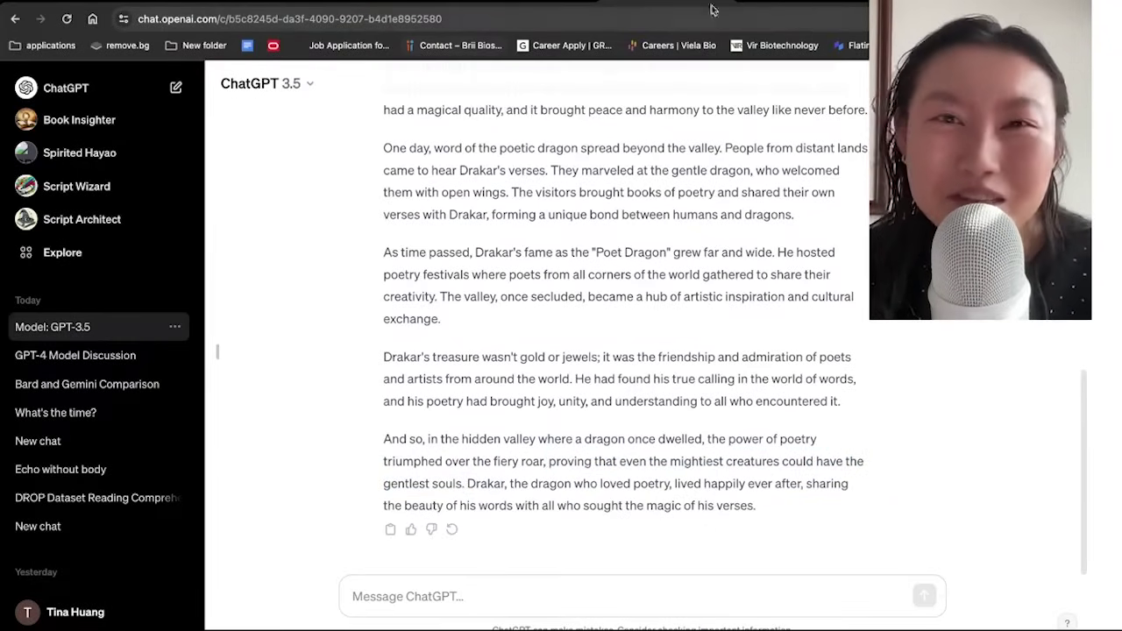
Step: Switch to the Bard chat and examine its version of the dragon poetry story and the accompanying cave image
{"action": "left_click", "coordinate": [756, 2]}
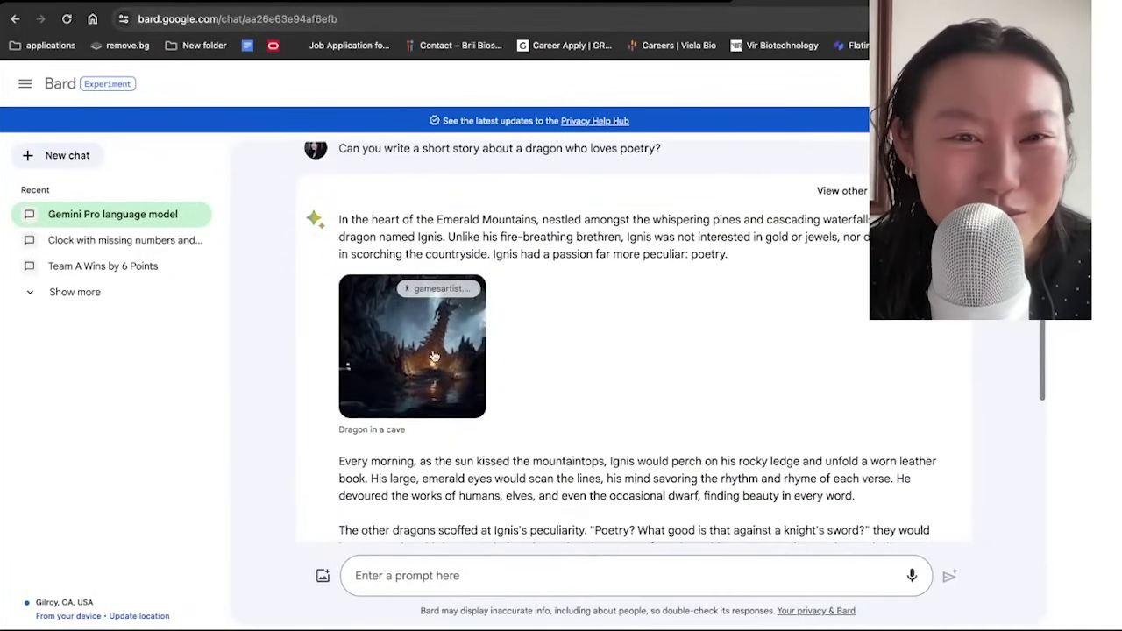
{"action": "scroll", "coordinate": [513, 342], "scroll_direction": "down", "scroll_amount": 2}
{"action": "scroll", "coordinate": [513, 343], "scroll_direction": "down", "scroll_amount": 3}
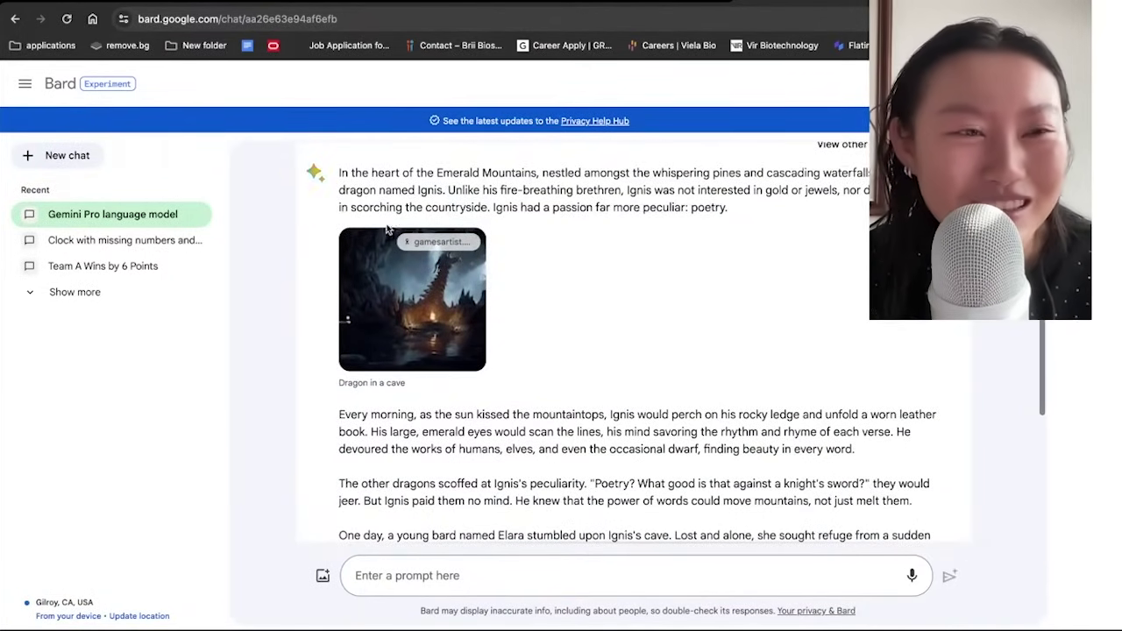
{"action": "scroll", "coordinate": [503, 194], "scroll_direction": "down", "scroll_amount": 1}
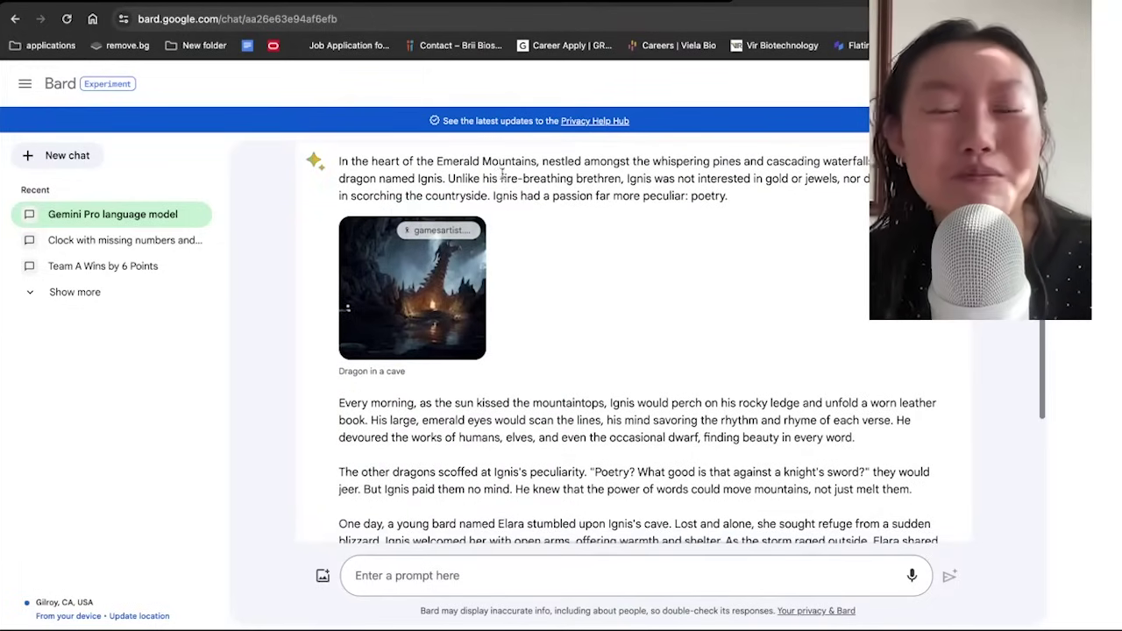
Step: Read Bard's dragon story closely, highlighting phrases in the opening paragraph and the closing line about unexpected passions
{"action": "left_click_drag", "start_coordinate": [630, 161], "coordinate": [870, 163]}
{"action": "left_click", "coordinate": [446, 161]}
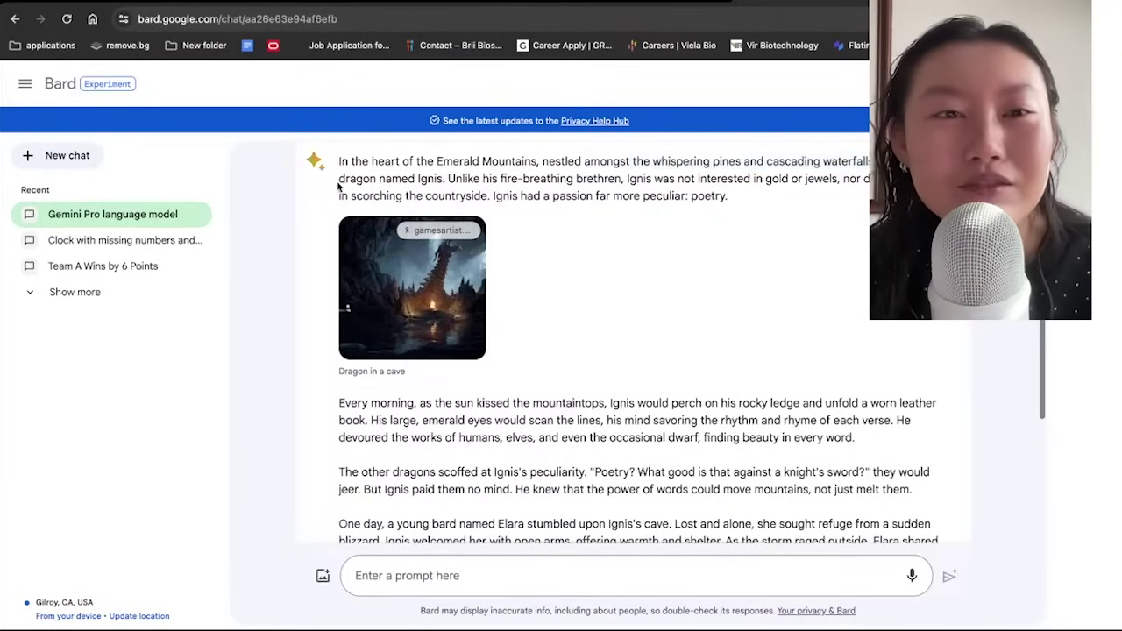
{"action": "left_click_drag", "start_coordinate": [338, 163], "coordinate": [838, 178]}
{"action": "left_click", "coordinate": [446, 180]}
{"action": "left_click", "coordinate": [627, 180]}
{"action": "left_click", "coordinate": [844, 179]}
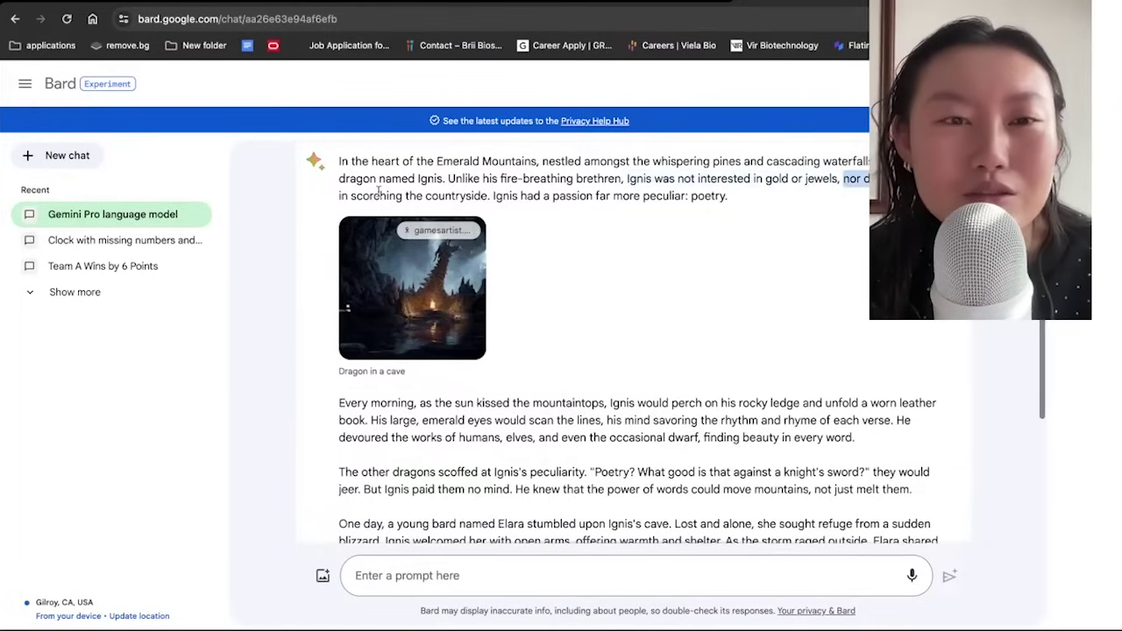
{"action": "left_click_drag", "start_coordinate": [341, 197], "coordinate": [737, 201]}
{"action": "left_click", "coordinate": [687, 233]}
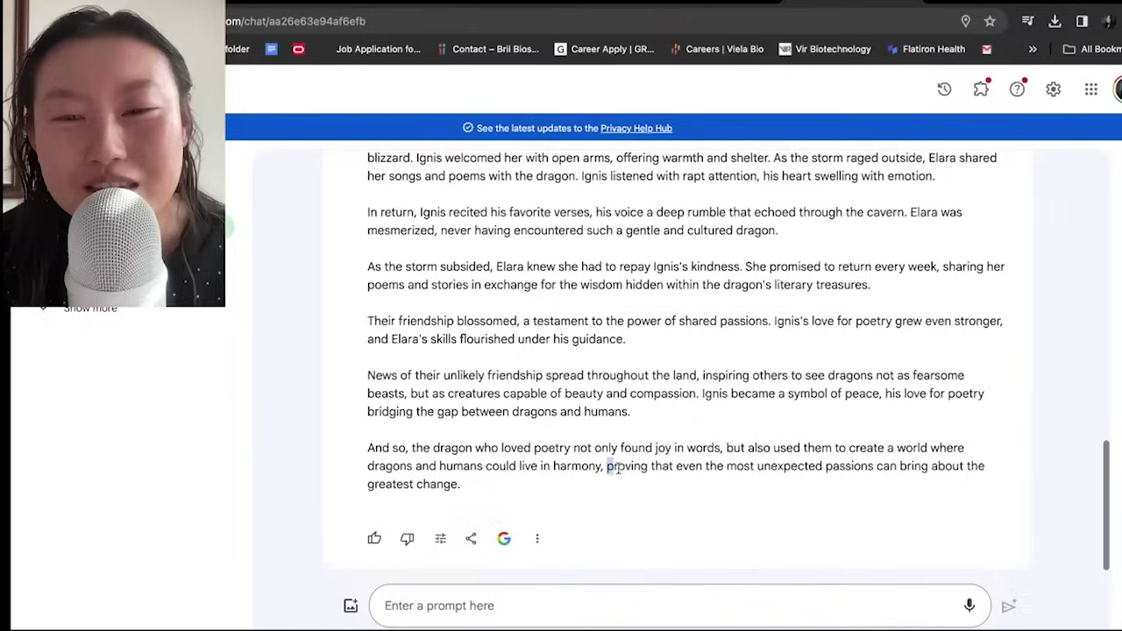
{"action": "left_click_drag", "start_coordinate": [618, 469], "coordinate": [647, 494]}
{"action": "left_click", "coordinate": [628, 485]}
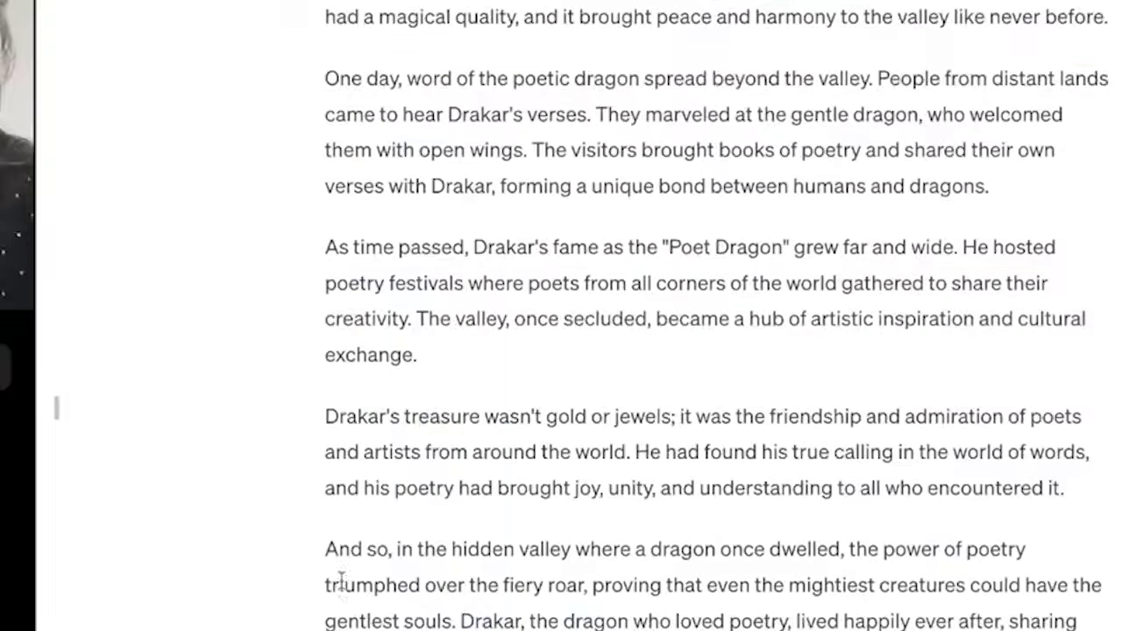
Step: Review the ChatGPT dragon stories for comparison and highlight the sentence describing Pyra's scales and eyes
{"action": "scroll", "coordinate": [427, 408], "scroll_direction": "up", "scroll_amount": 10}
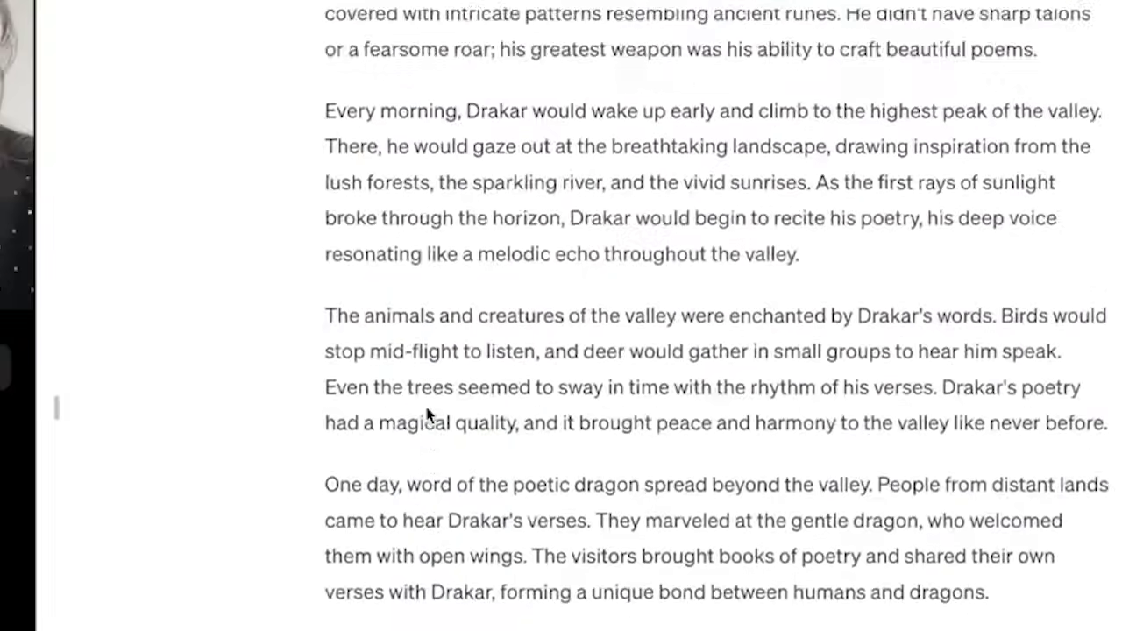
{"action": "scroll", "coordinate": [739, 401], "scroll_direction": "up", "scroll_amount": 3}
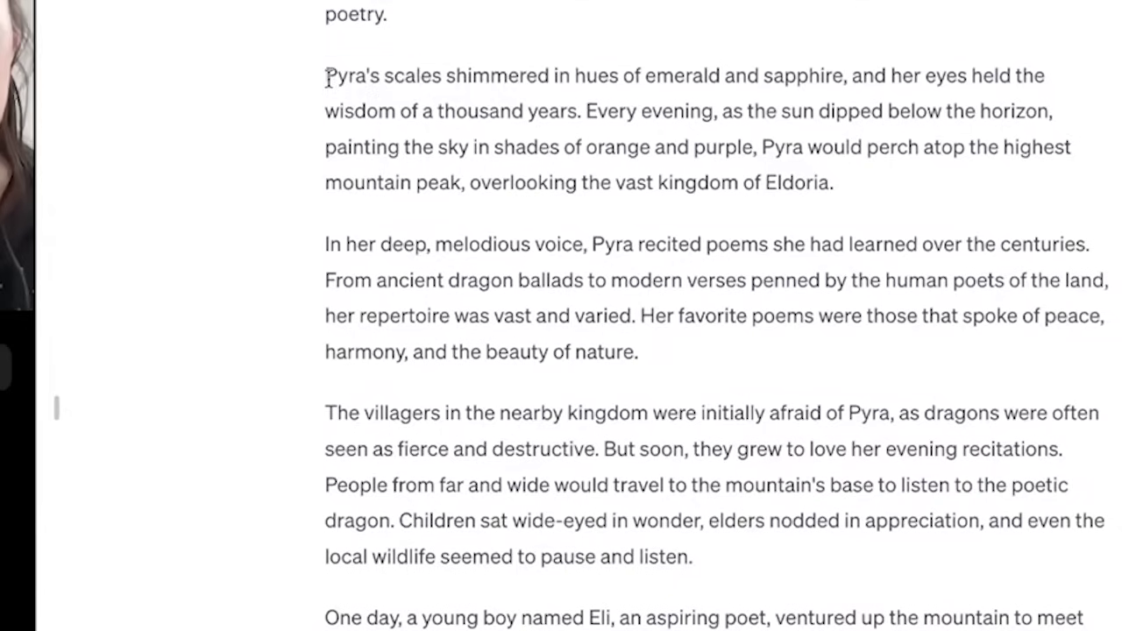
{"action": "left_click_drag", "start_coordinate": [328, 77], "coordinate": [583, 116]}
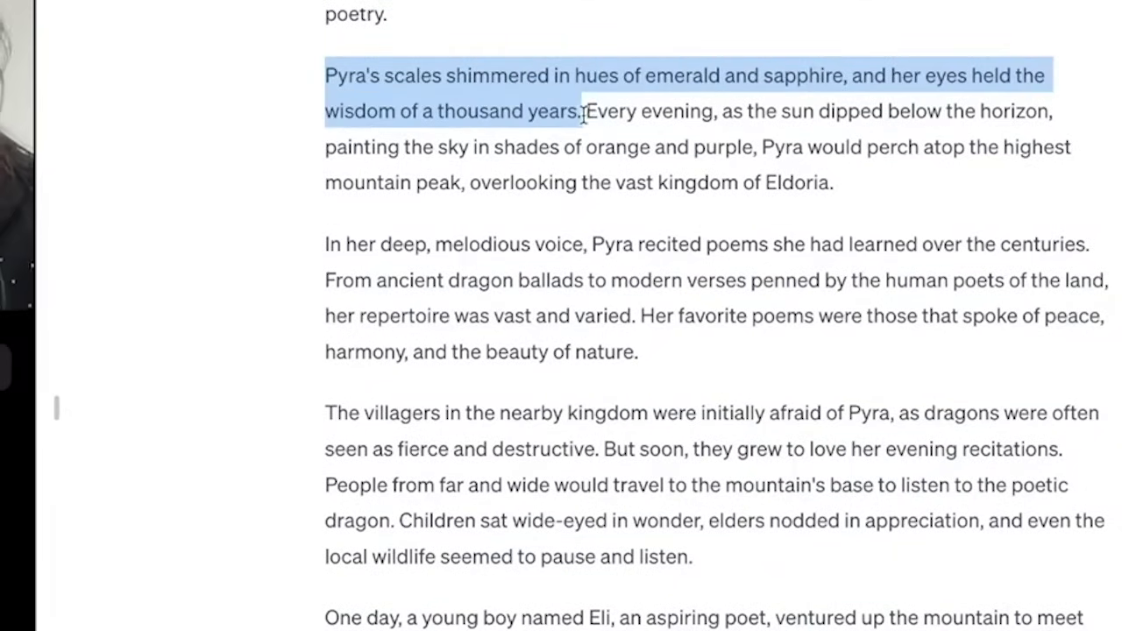
{"action": "left_click", "coordinate": [583, 116]}
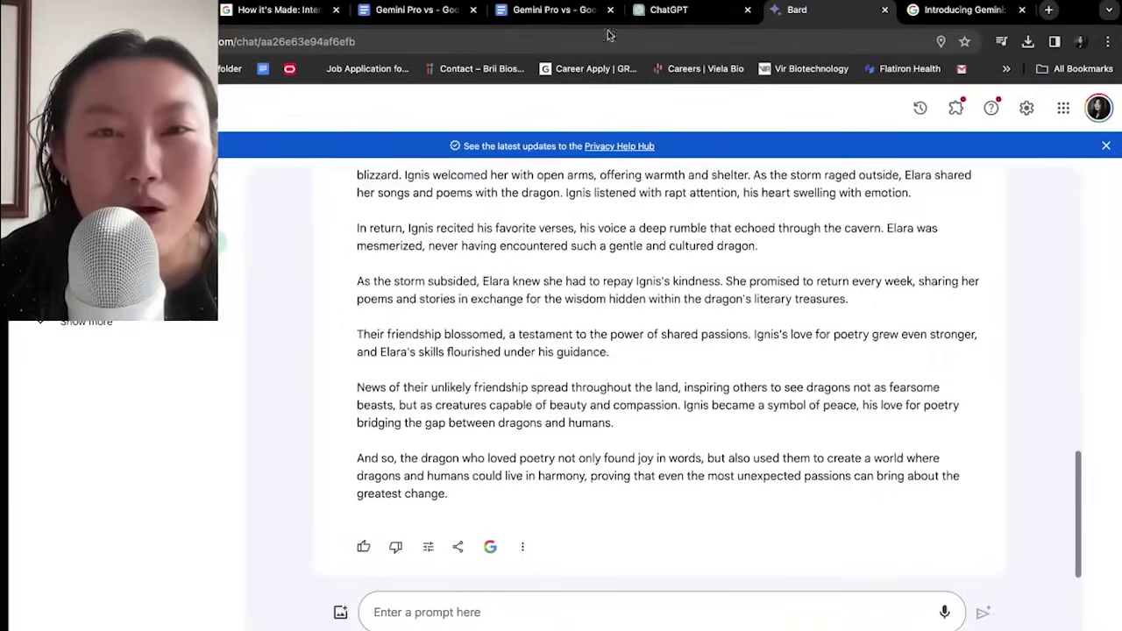
Step: Return to the ChatGPT conversation with the GPT-4 dragon story and switch the model to GPT-3.5
{"action": "left_click", "coordinate": [684, 10]}
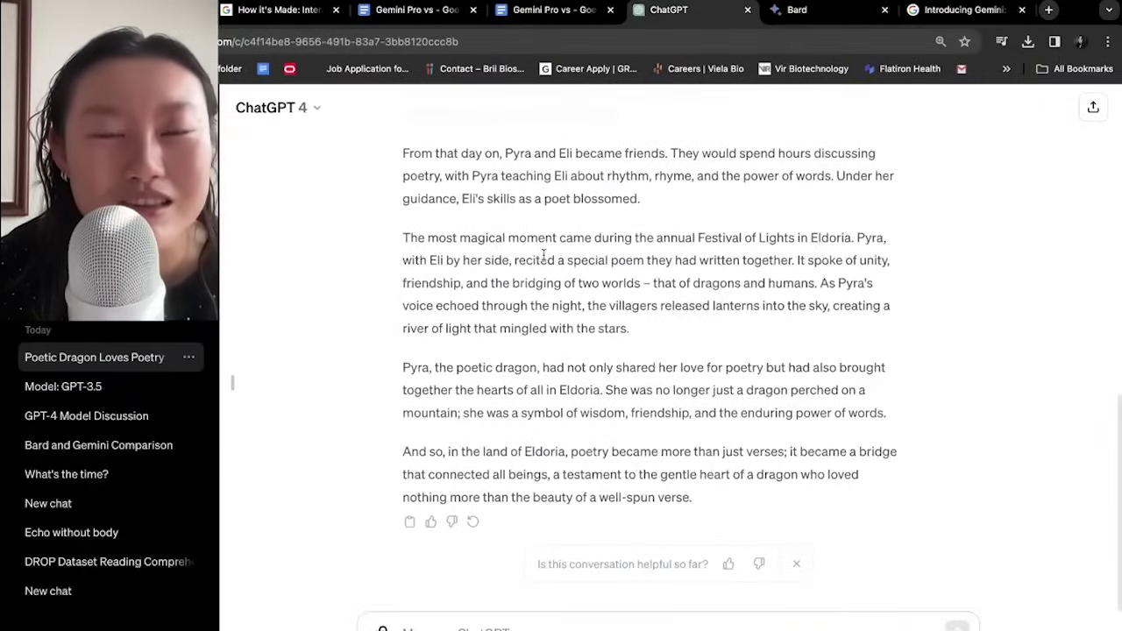
{"action": "scroll", "coordinate": [543, 254], "scroll_direction": "up", "scroll_amount": 5}
{"action": "left_click", "coordinate": [302, 107]}
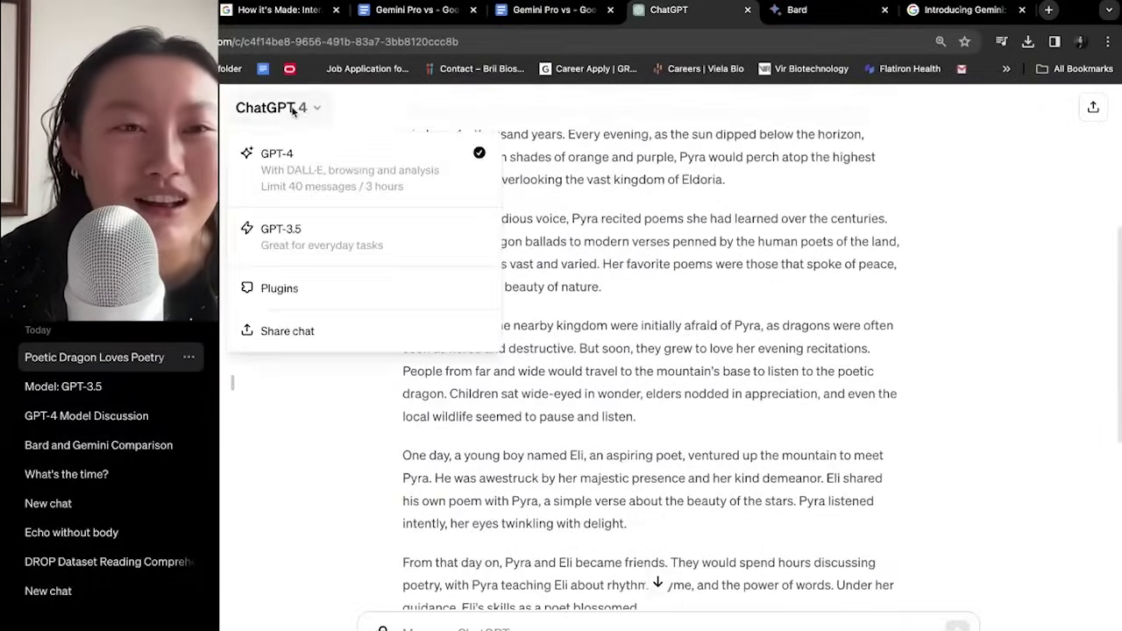
{"action": "left_click", "coordinate": [289, 233]}
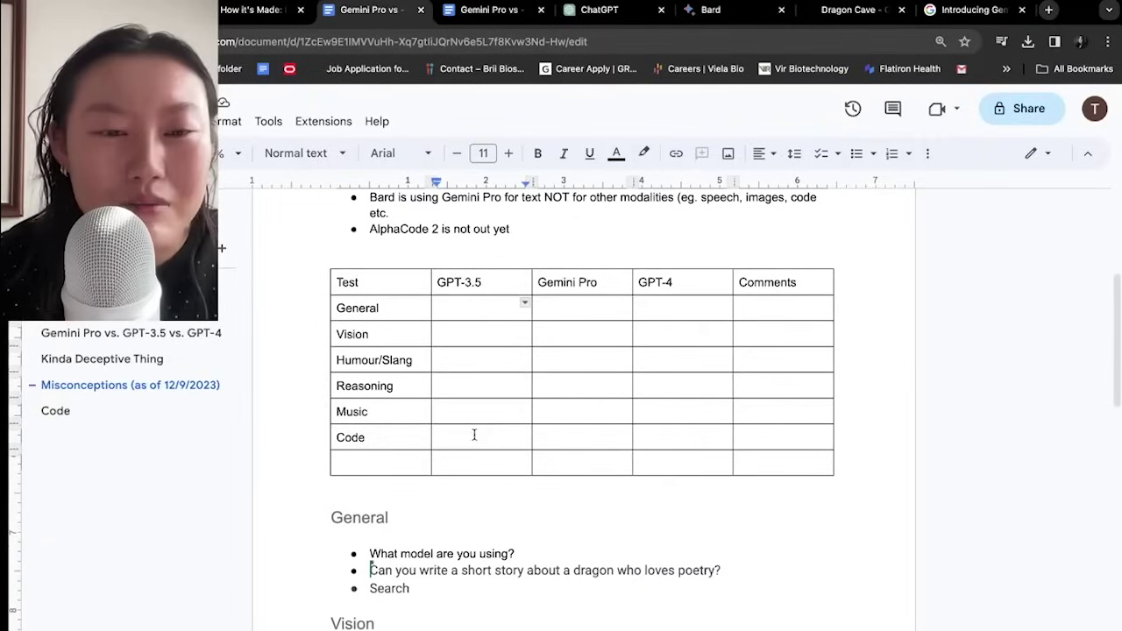
Step: Check the Search test listed under General in the Google Docs comparison document
{"action": "left_click_drag", "start_coordinate": [412, 589], "coordinate": [368, 594]}
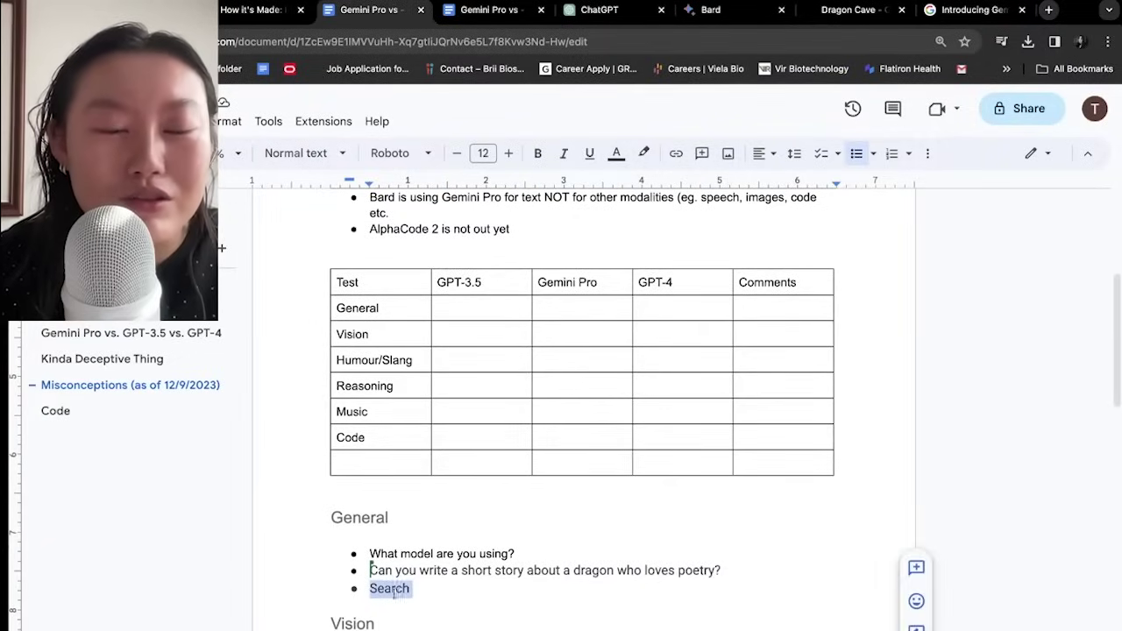
{"action": "left_click", "coordinate": [394, 593]}
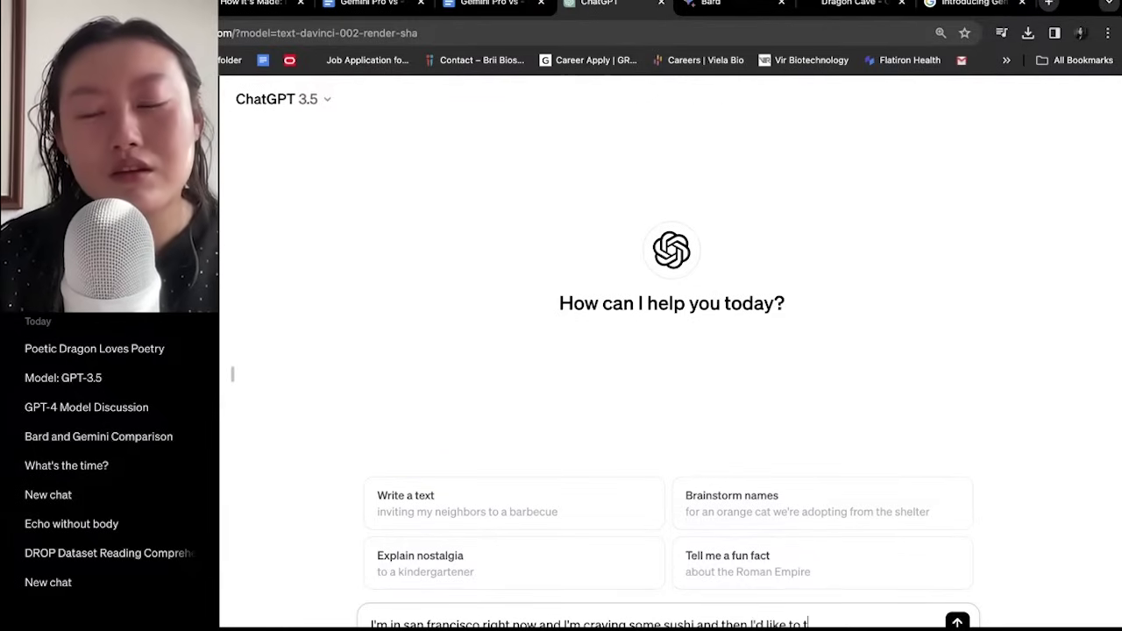
Step: Continue the sushi prompt in the new GPT-3.5 chat with the wish to "take a walk where there is nature"
{"action": "type", "text": "ake a walk where the"}
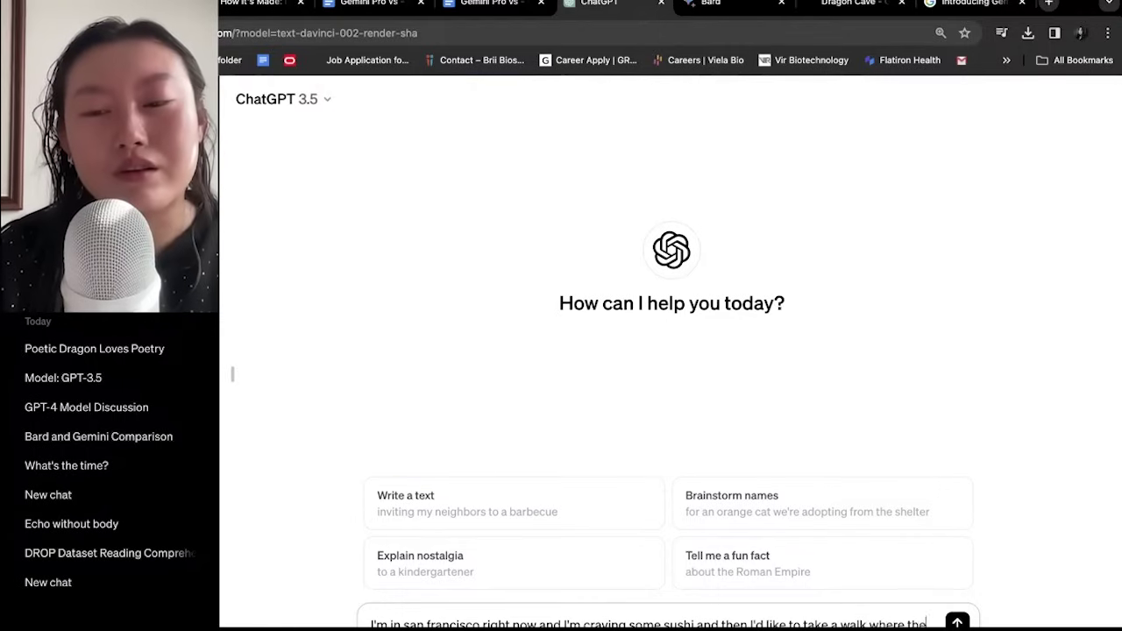
{"action": "type", "text": "re is nature"}
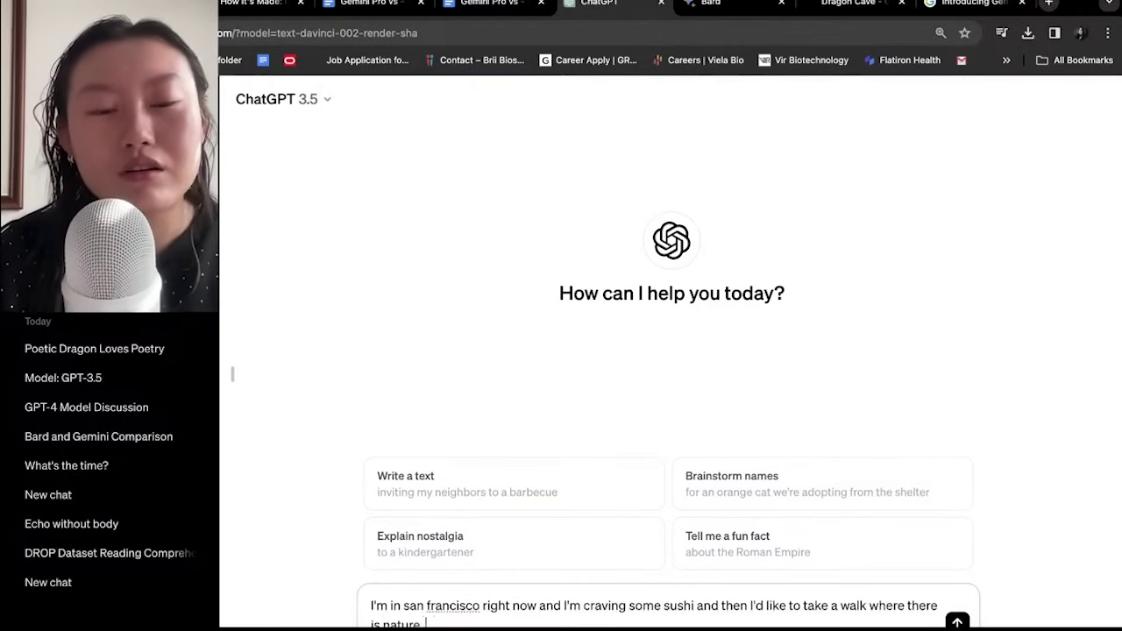
{"action": "key", "text": "BackSpace"}
{"action": "key", "text": "BackSpace"}
{"action": "key", "text": "BackSpace"}
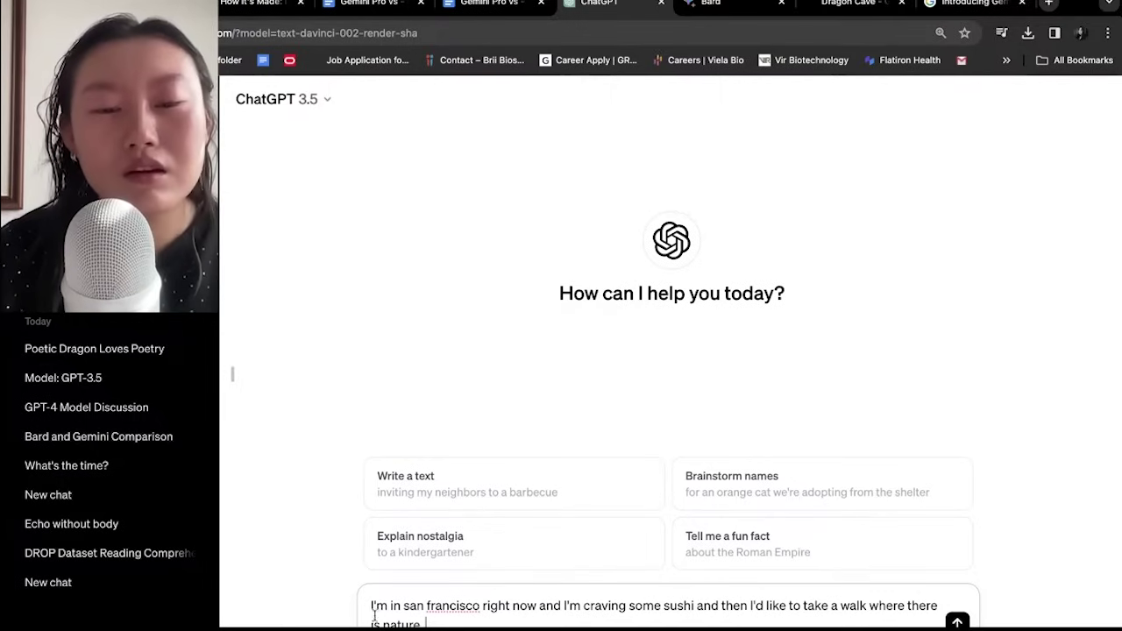
Step: Insert "near the golden gate bridge" after "right now" in the prompt
{"action": "left_click", "coordinate": [541, 605]}
{"action": "type", "text": "near hte g"}
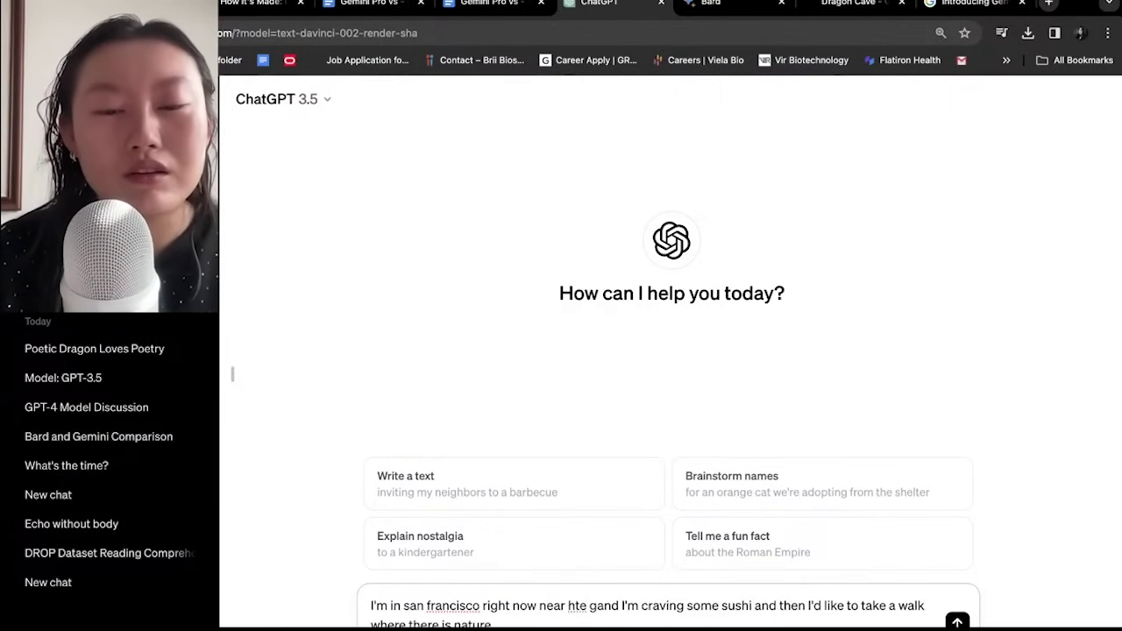
{"action": "key", "text": "BackSpace"}
{"action": "key", "text": "BackSpace"}
{"action": "key", "text": "BackSpace"}
{"action": "key", "text": "BackSpace"}
{"action": "key", "text": "BackSpace"}
{"action": "type", "text": "the golden gat"}
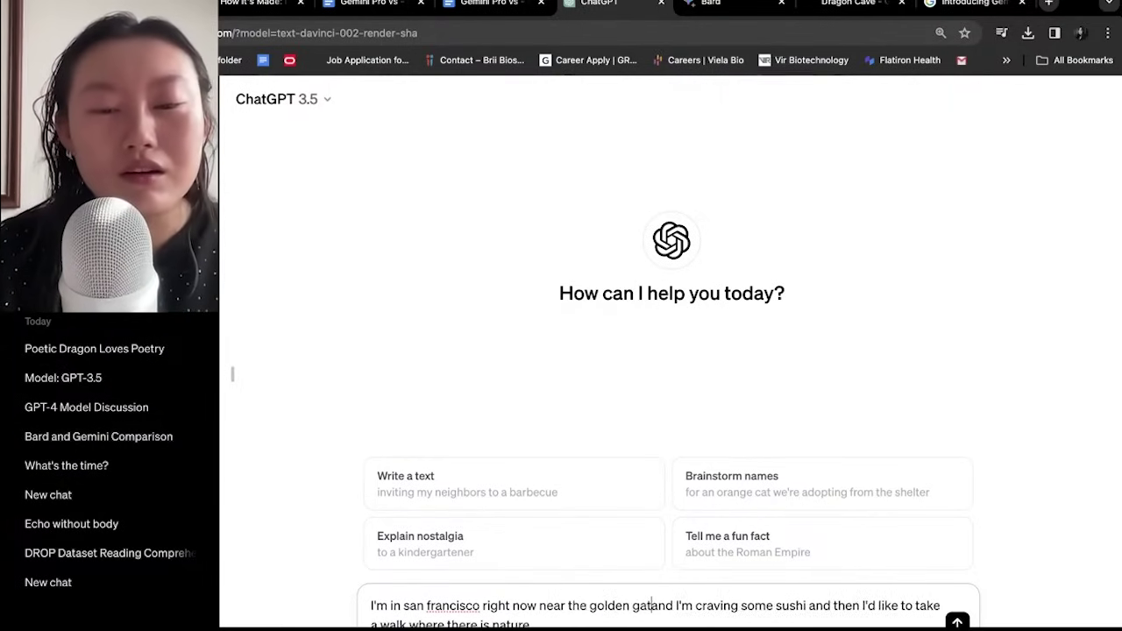
{"action": "type", "text": "e bridge"}
Step: Append "Can you come up with a plan for me based on the time and date in san francisco." and send the prompt
{"action": "left_click", "coordinate": [597, 624]}
{"action": "type", "text": "W"}
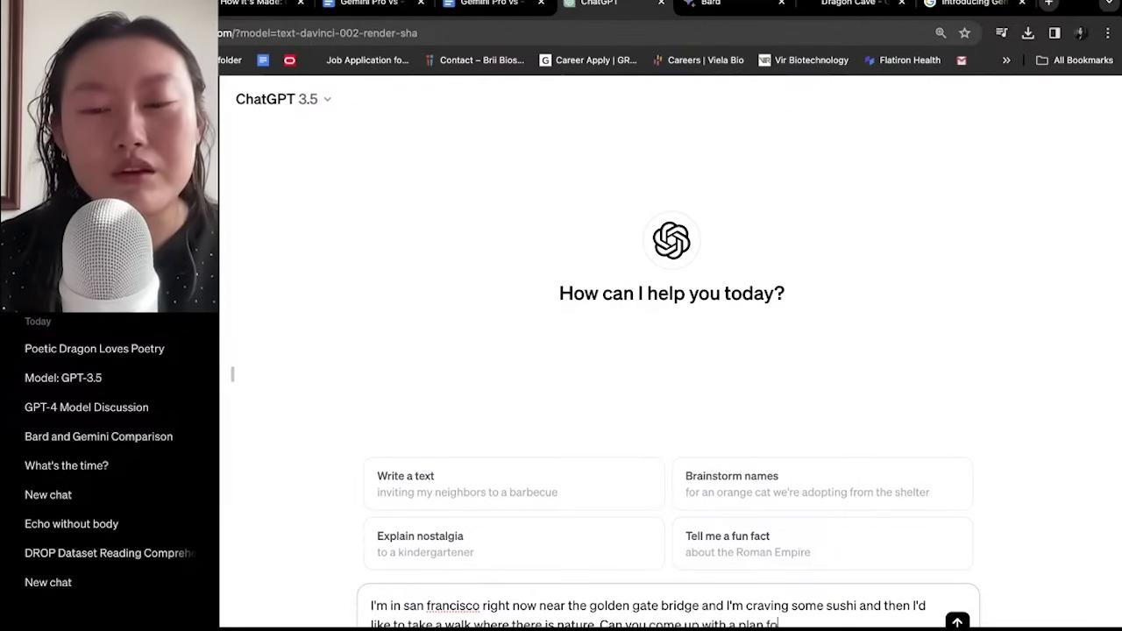
{"action": "type", "text": " based on t"}
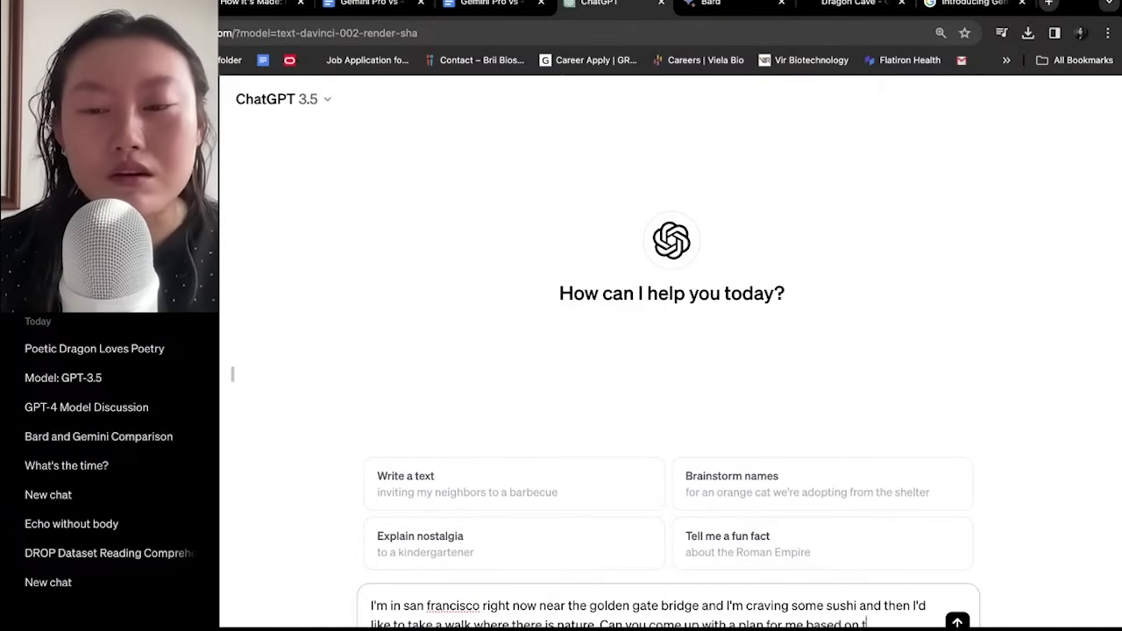
{"action": "type", "text": "he time in"}
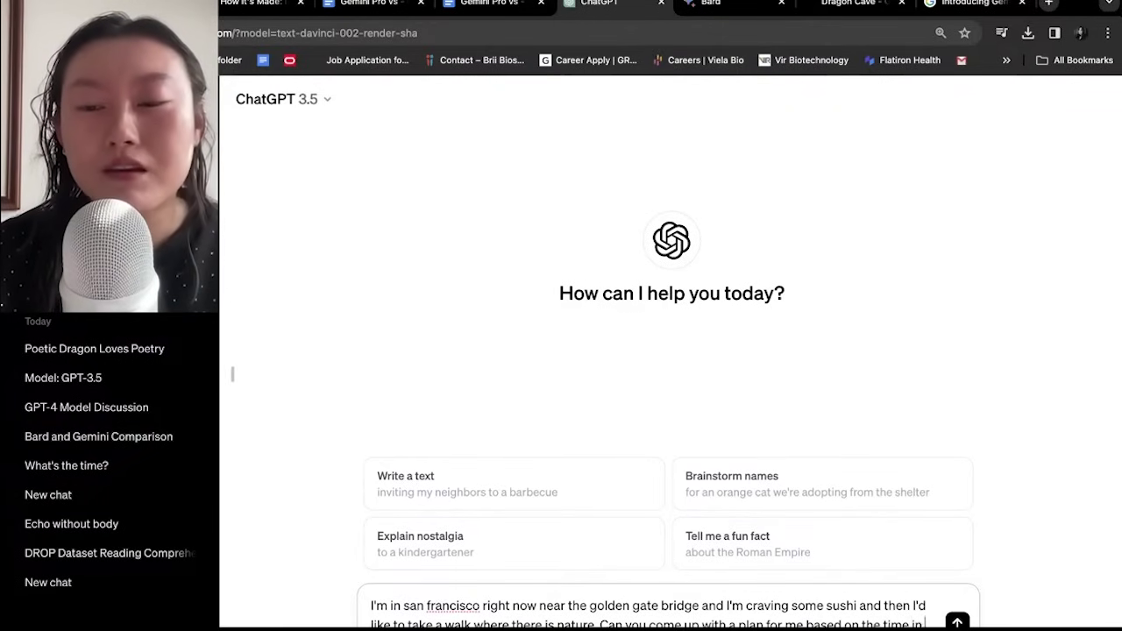
{"action": "type", "text": " san fr"}
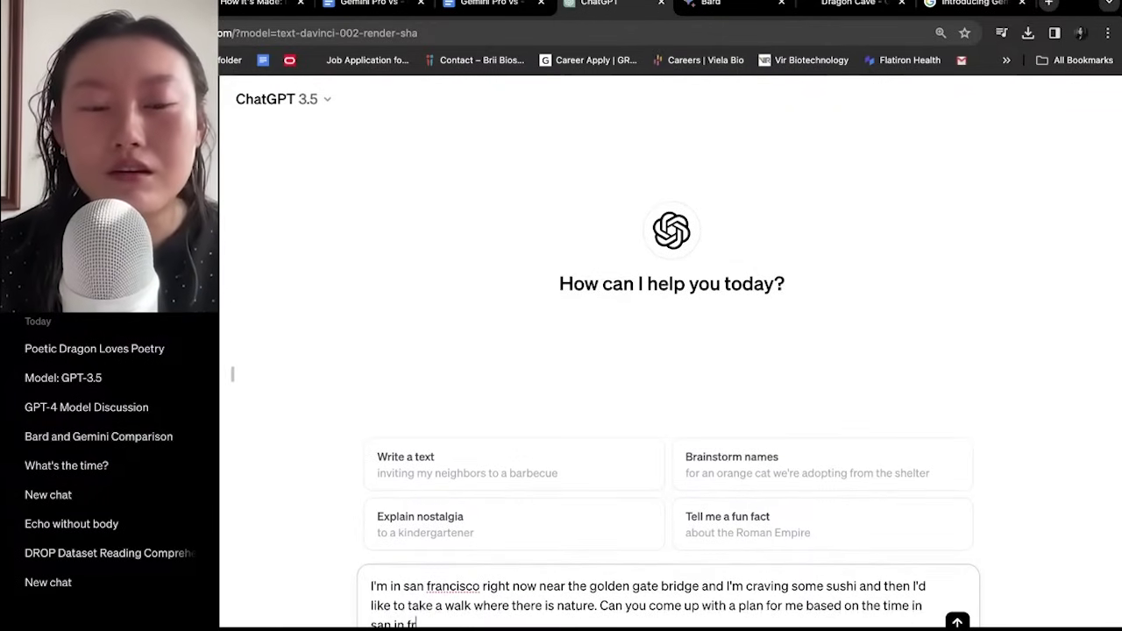
{"action": "key", "text": "BackSpace"}
{"action": "key", "text": "BackSpace"}
{"action": "key", "text": "BackSpace"}
{"action": "key", "text": "BackSpace"}
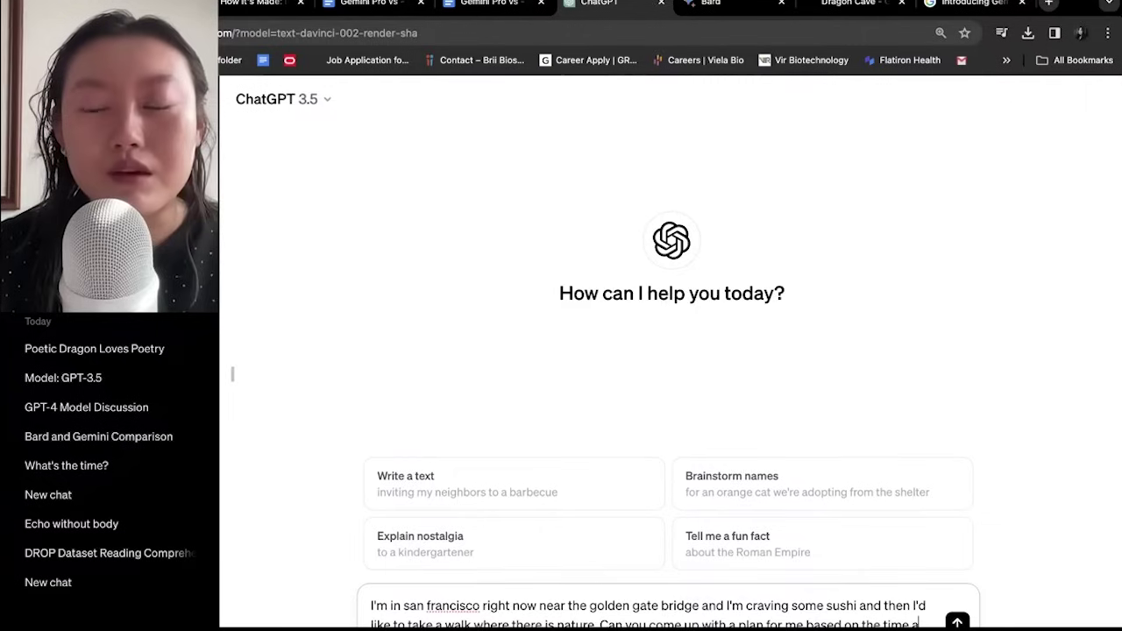
{"action": "type", "text": "nd date in san francisco"}
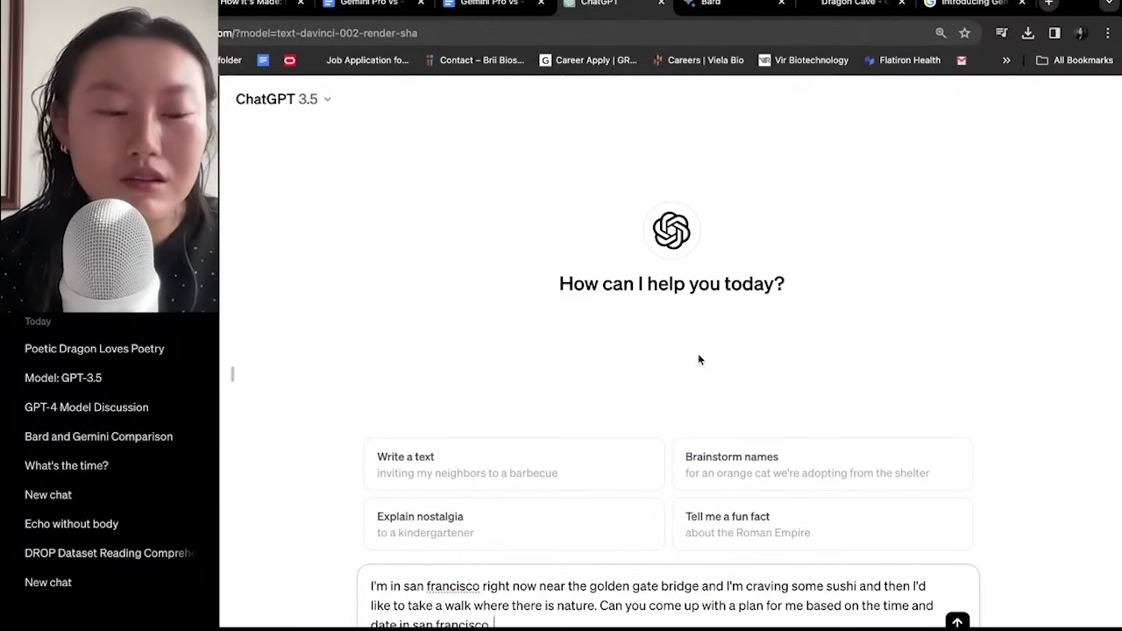
{"action": "key", "text": "ctrl+a"}
{"action": "key", "text": "Return"}
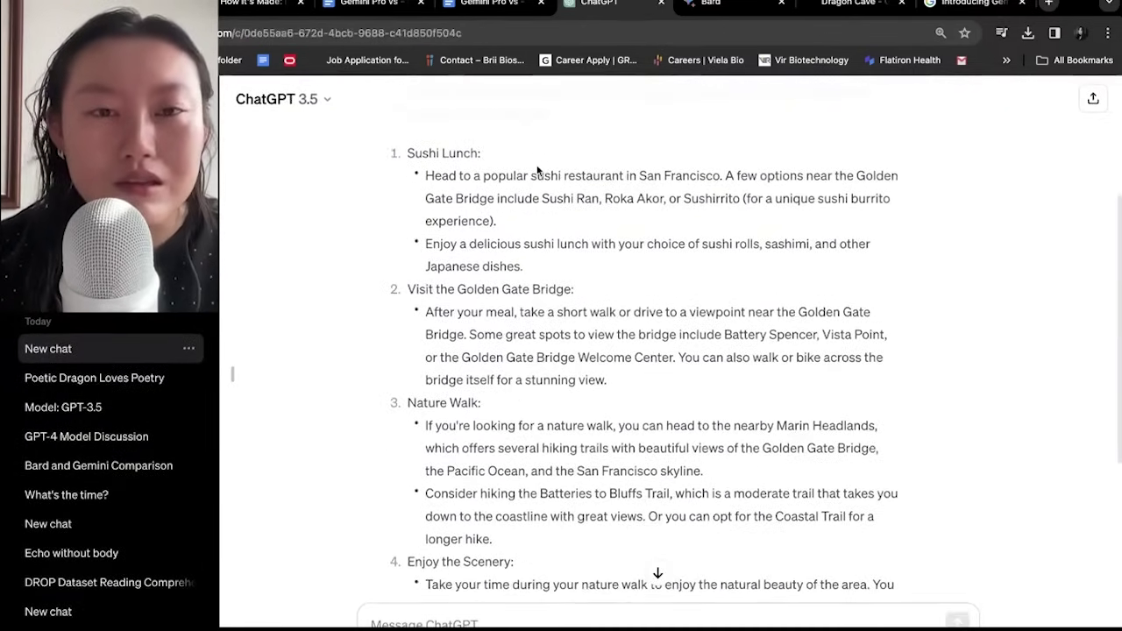
Step: Switch to Bard and submit the same San Francisco sushi and nature walk planning prompt there
{"action": "key", "text": "ctrl+Tab"}
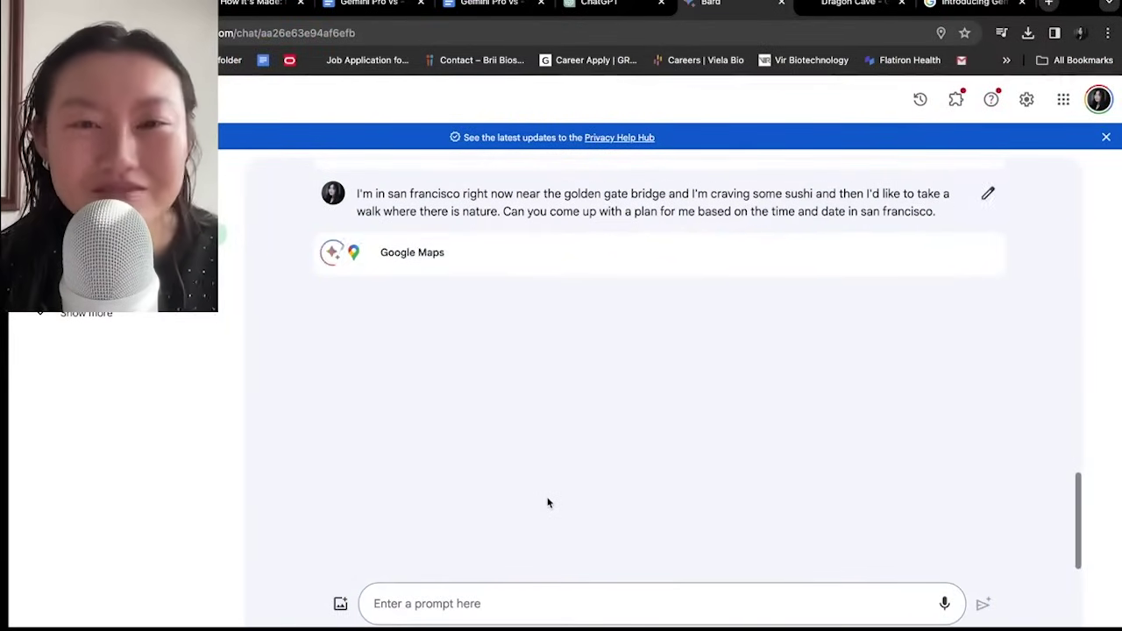
{"action": "scroll", "coordinate": [548, 498], "scroll_direction": "up", "scroll_amount": 5}
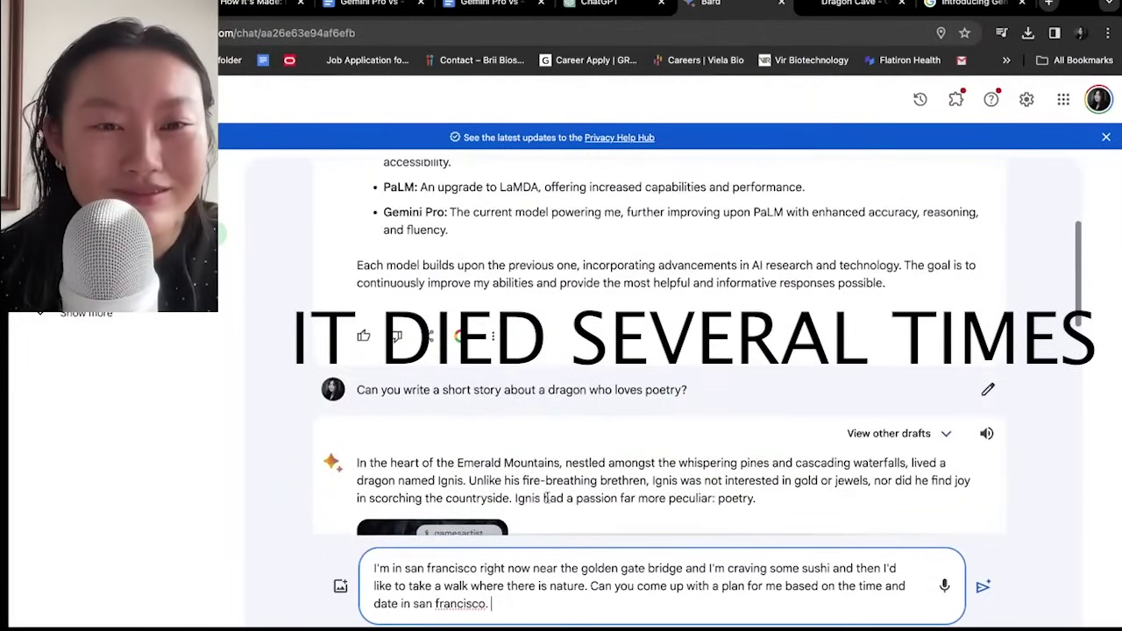
{"action": "scroll", "coordinate": [548, 498], "scroll_direction": "down", "scroll_amount": 6}
{"action": "scroll", "coordinate": [548, 498], "scroll_direction": "down", "scroll_amount": 3}
{"action": "key", "text": "Return"}
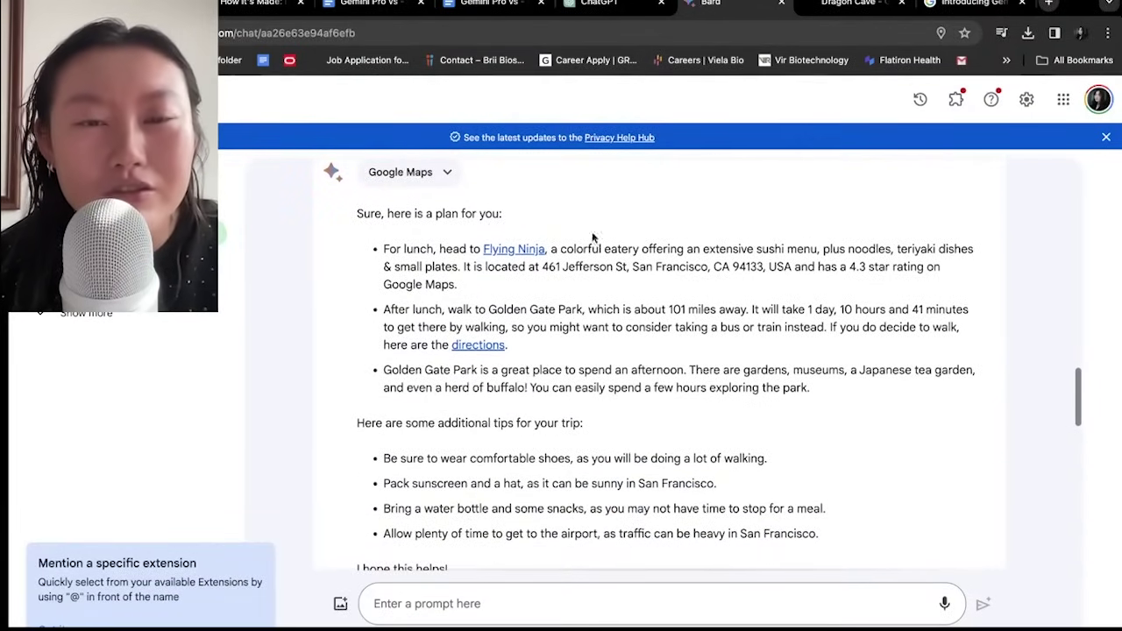
Step: Check the Flying Ninja restaurant page linked in Bard's plan, then return to Bard and review the lunch suggestion's description, address and rating
{"action": "left_click", "coordinate": [516, 254]}
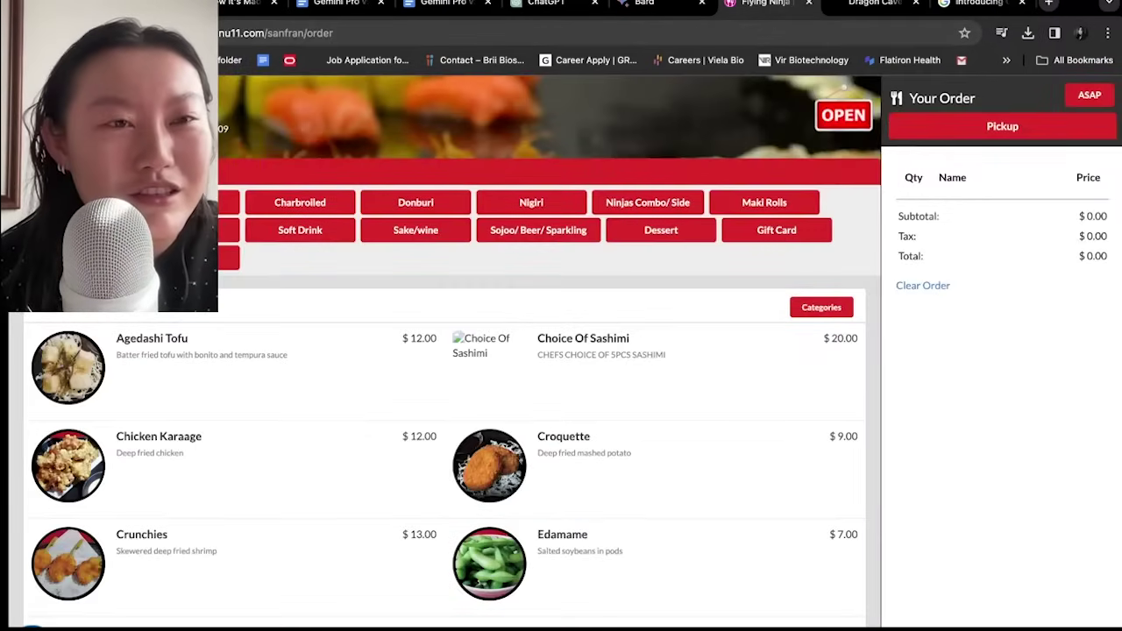
{"action": "left_click", "coordinate": [645, 4]}
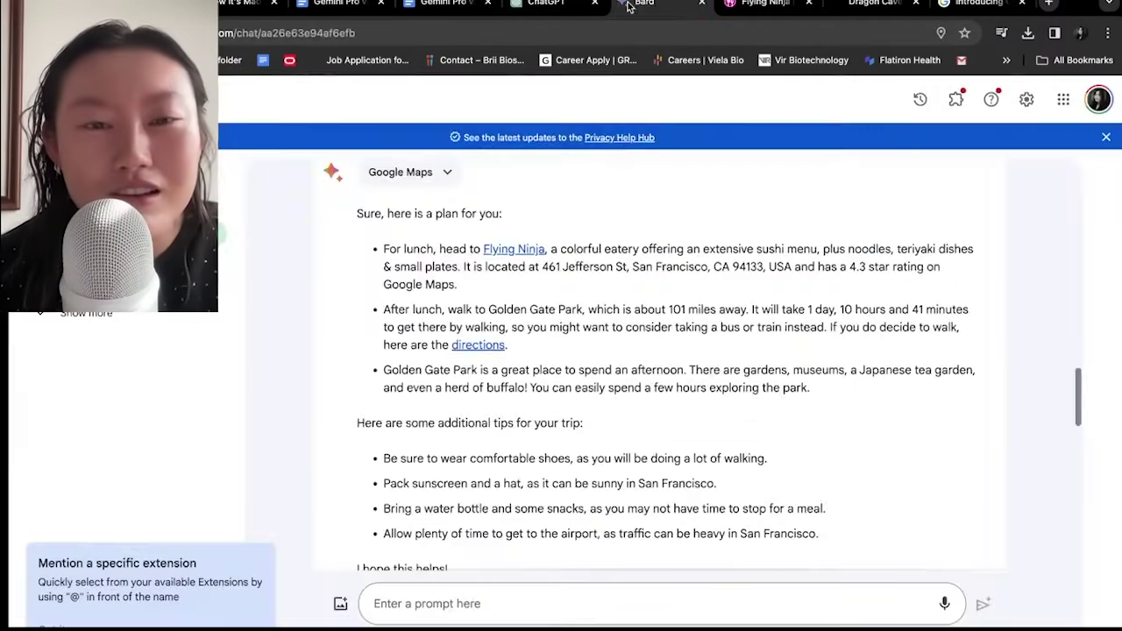
{"action": "left_click_drag", "start_coordinate": [561, 249], "coordinate": [453, 268]}
{"action": "left_click", "coordinate": [887, 252]}
{"action": "left_click", "coordinate": [484, 271]}
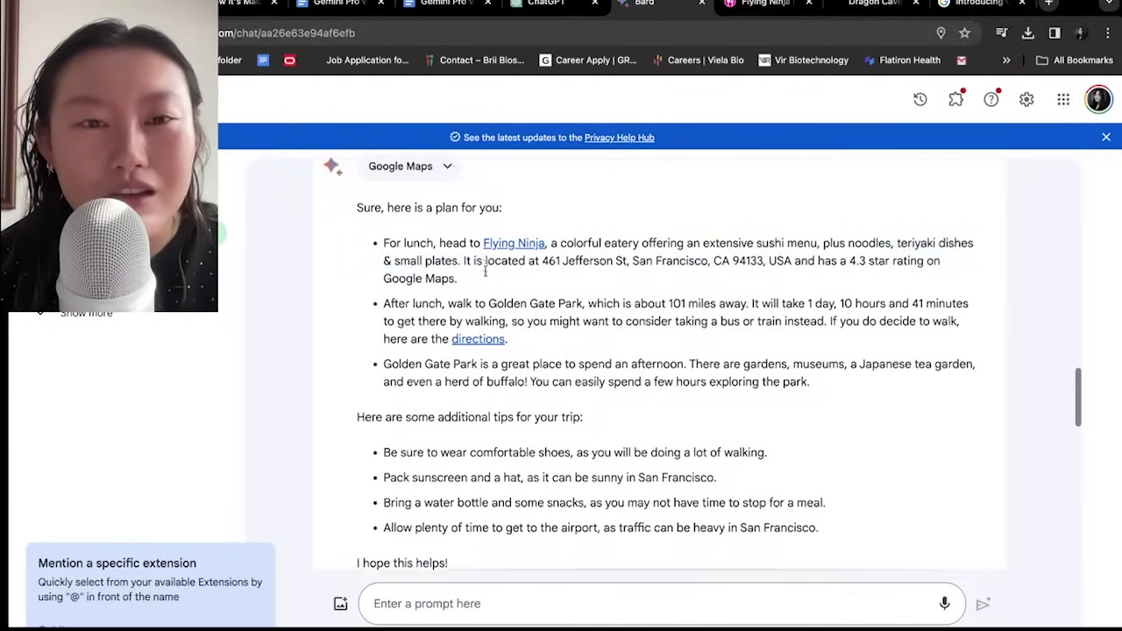
{"action": "scroll", "coordinate": [510, 276], "scroll_direction": "down", "scroll_amount": 1}
{"action": "left_click_drag", "start_coordinate": [844, 220], "coordinate": [464, 250]}
{"action": "left_click", "coordinate": [463, 248]}
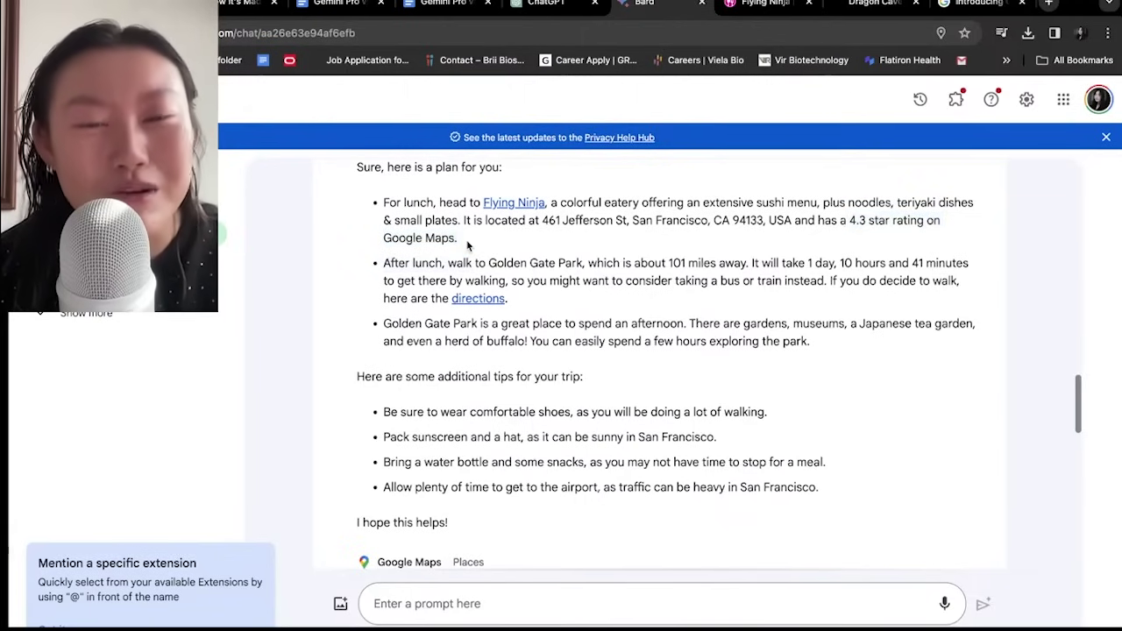
Step: Examine the Google Maps places map below Bard's plan, zooming in on the suggested spots around San Francisco
{"action": "scroll", "coordinate": [491, 256], "scroll_direction": "down", "scroll_amount": 1}
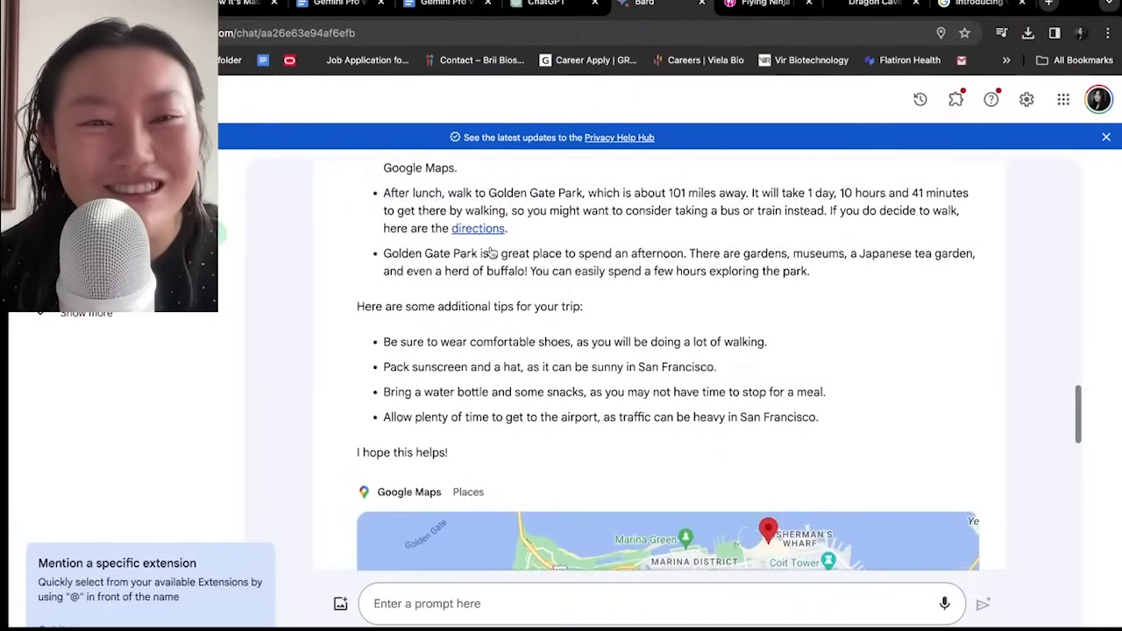
{"action": "scroll", "coordinate": [491, 255], "scroll_direction": "down", "scroll_amount": 5}
{"action": "scroll", "coordinate": [590, 402], "scroll_direction": "down", "scroll_amount": 2}
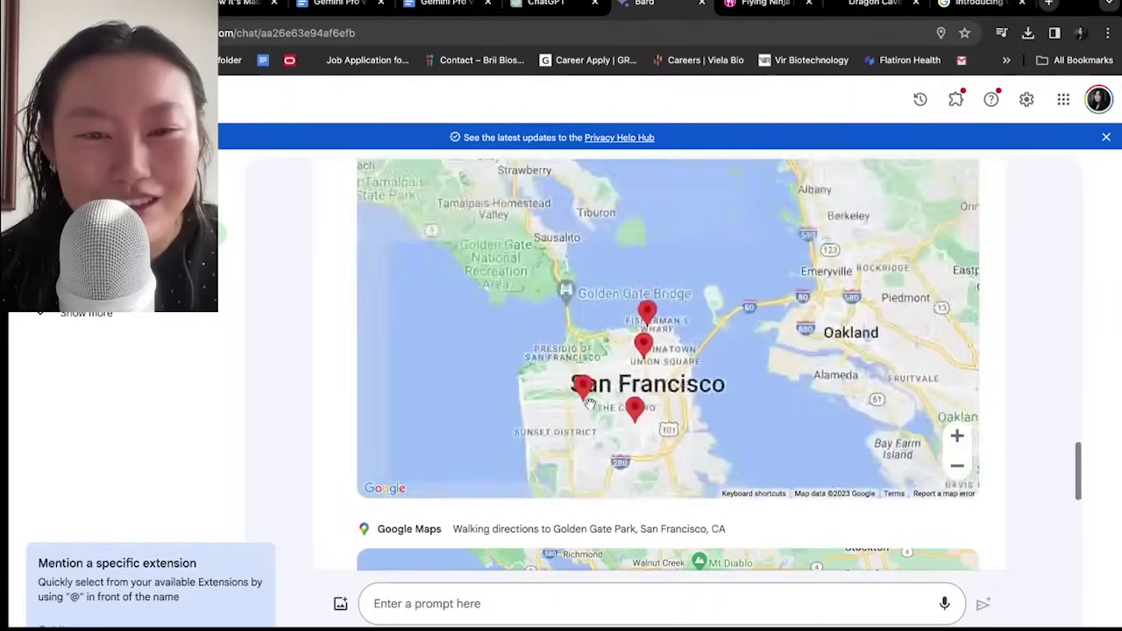
{"action": "scroll", "coordinate": [579, 404], "scroll_direction": "up", "scroll_amount": 3}
{"action": "mouse_move", "coordinate": [559, 407]}
{"action": "scroll", "coordinate": [559, 408], "scroll_direction": "down", "scroll_amount": 2}
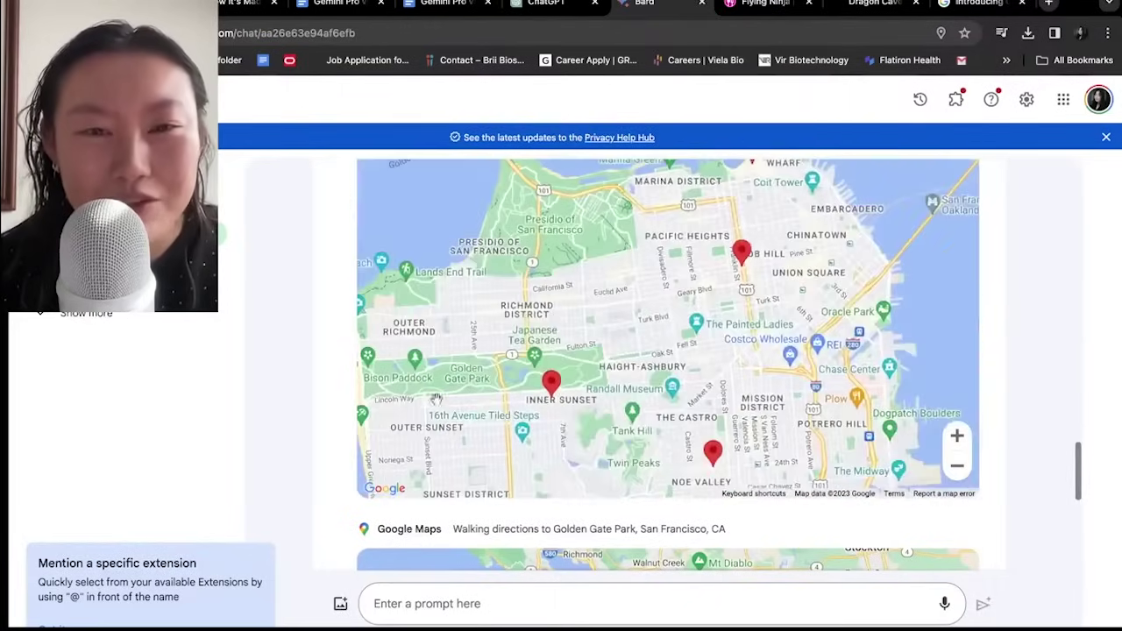
{"action": "scroll", "coordinate": [340, 417], "scroll_direction": "up", "scroll_amount": 5}
{"action": "scroll", "coordinate": [340, 422], "scroll_direction": "down", "scroll_amount": 1}
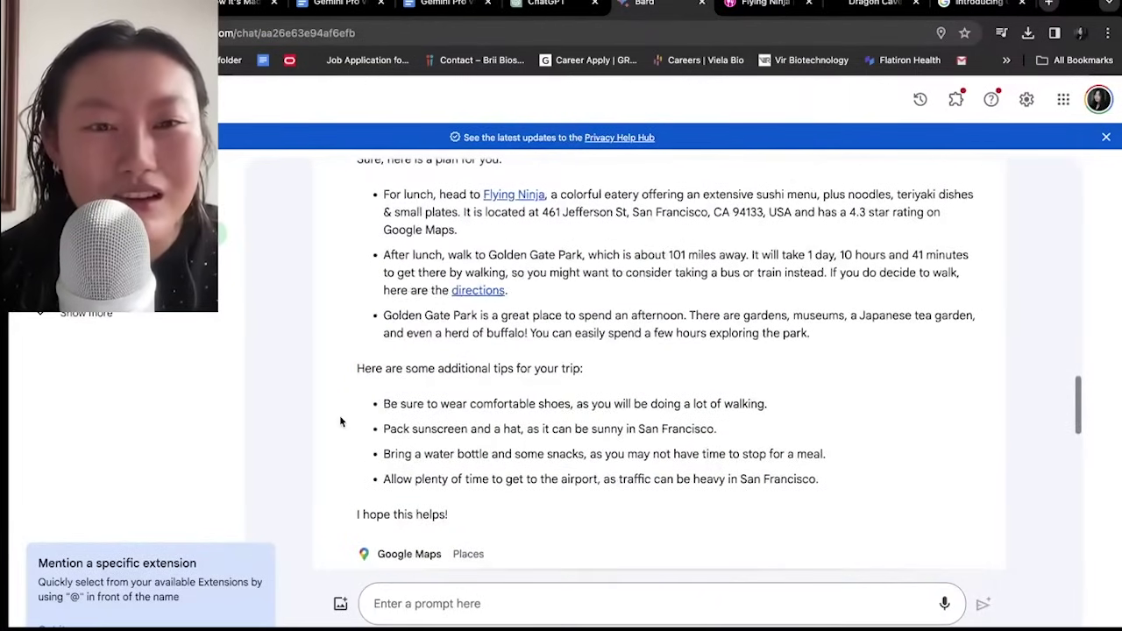
Step: Review the distance given for the walk to Golden Gate Park and compare it with the plan's linked Google Maps directions
{"action": "left_click_drag", "start_coordinate": [466, 254], "coordinate": [591, 254]}
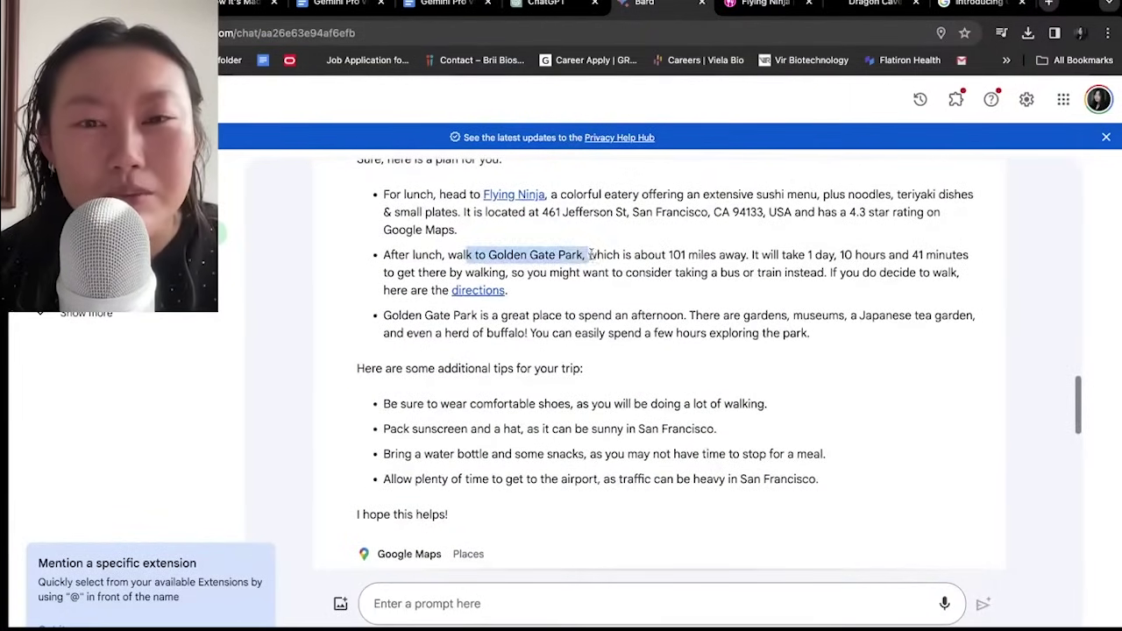
{"action": "left_click_drag", "start_coordinate": [667, 254], "coordinate": [741, 260]}
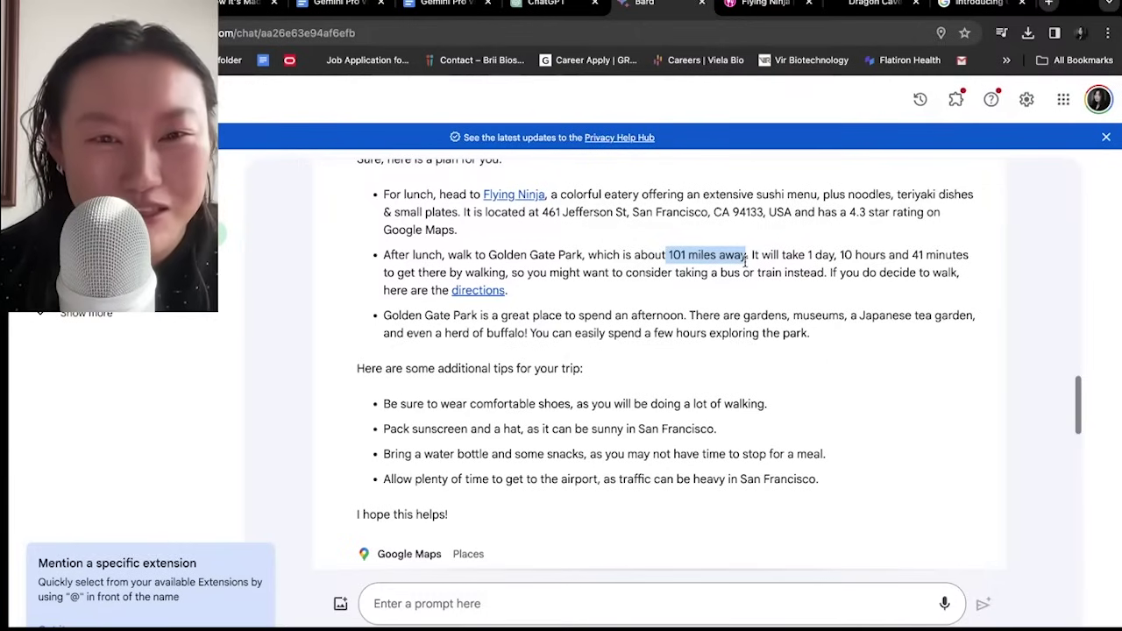
{"action": "left_click", "coordinate": [713, 297]}
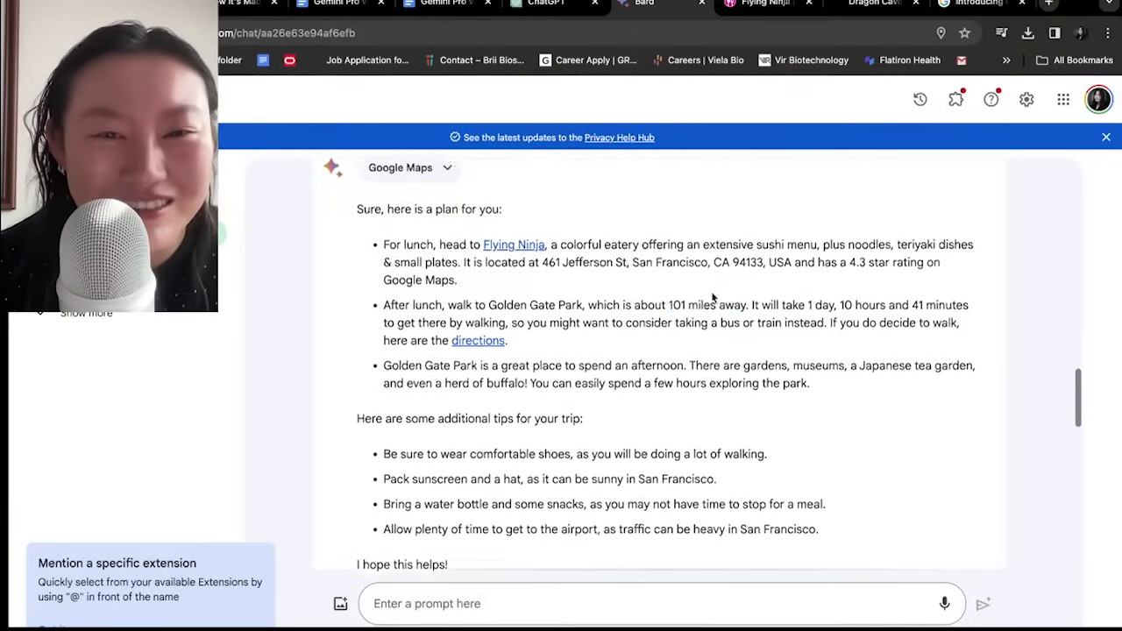
{"action": "scroll", "coordinate": [713, 296], "scroll_direction": "up", "scroll_amount": 1}
{"action": "left_click", "coordinate": [478, 354]}
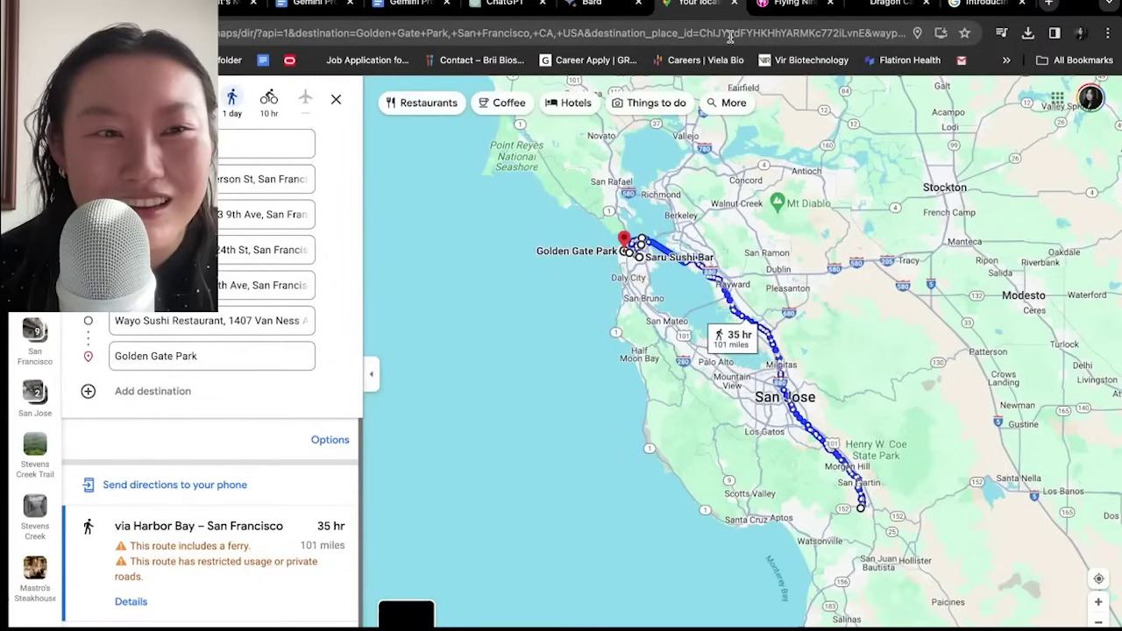
{"action": "left_click", "coordinate": [593, 4]}
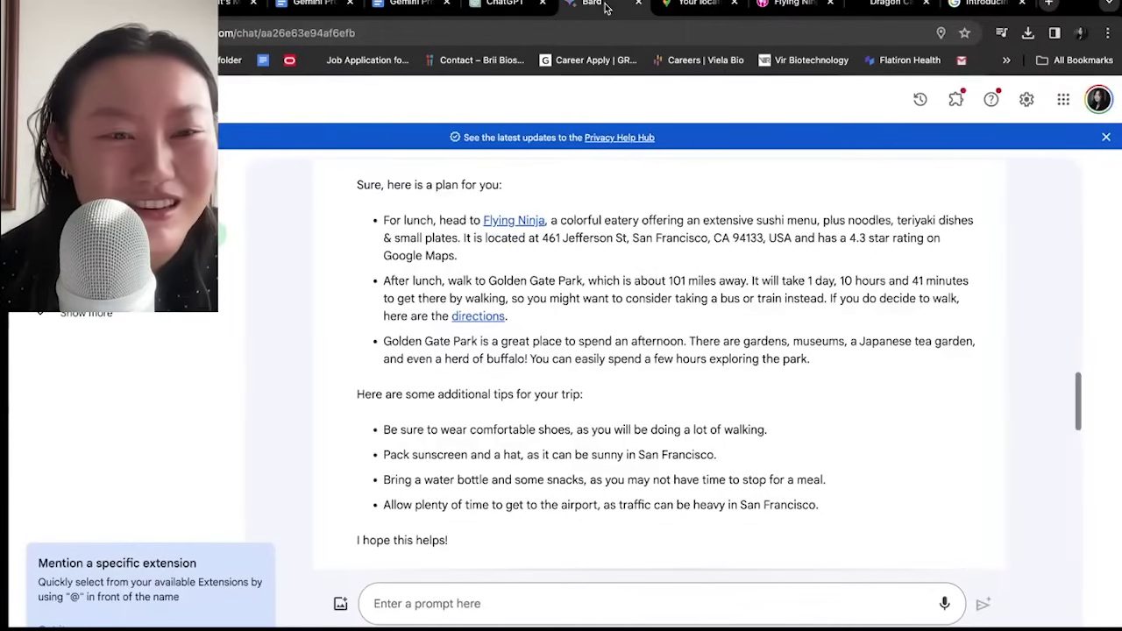
{"action": "left_click", "coordinate": [692, 5]}
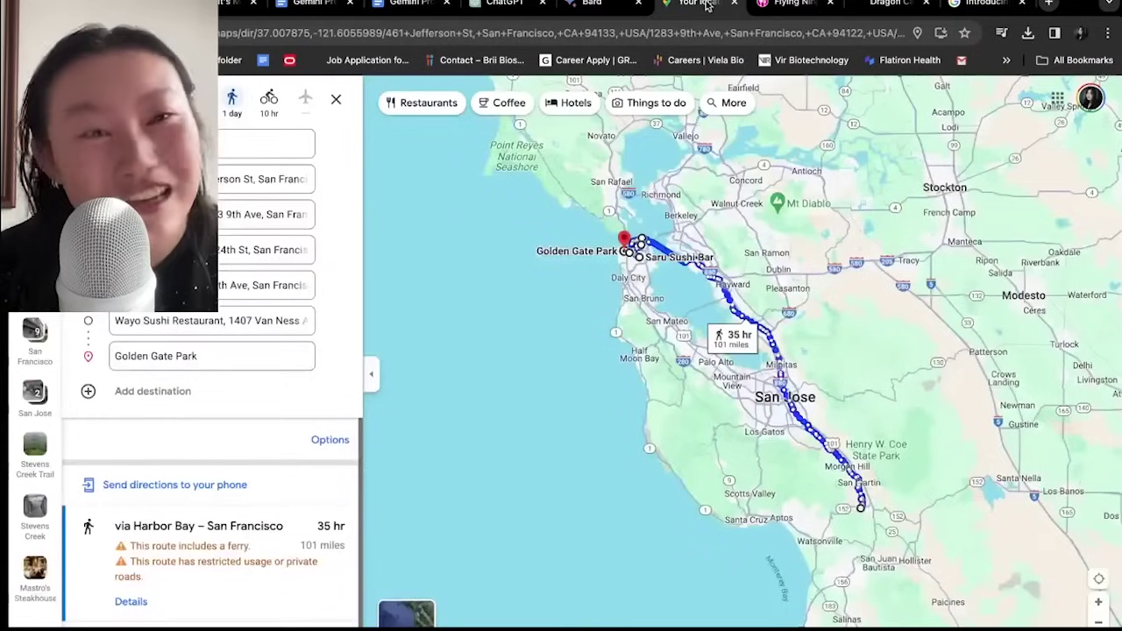
{"action": "left_click", "coordinate": [614, 10]}
Step: Examine the embedded walking directions map to Golden Gate Park, checking the route's starting point and stops
{"action": "scroll", "coordinate": [601, 451], "scroll_direction": "down", "scroll_amount": 2}
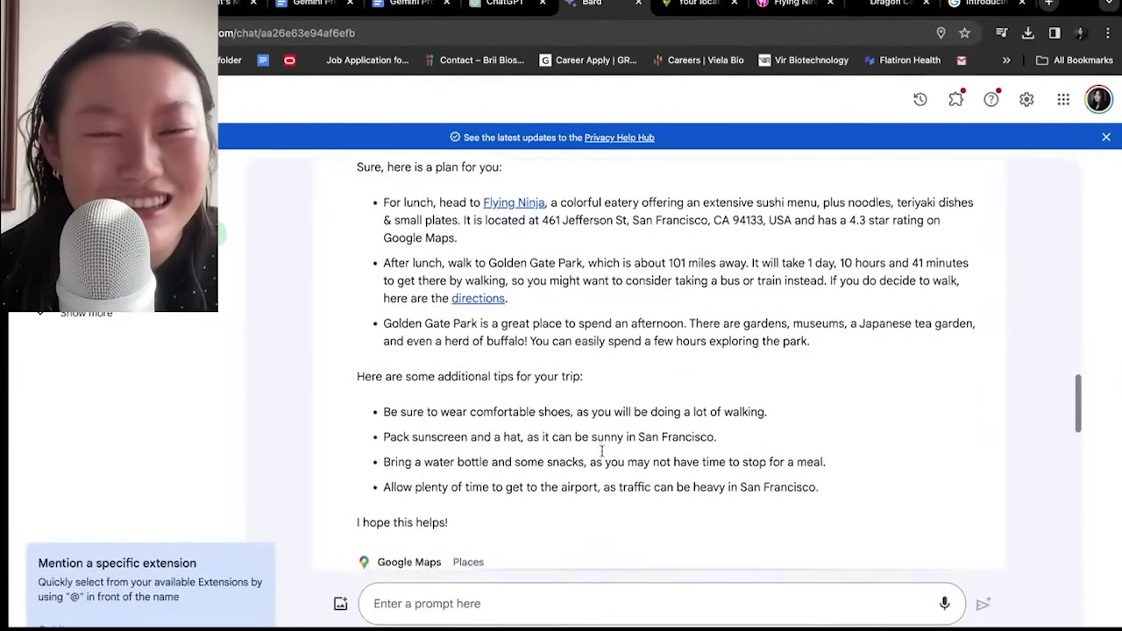
{"action": "scroll", "coordinate": [601, 451], "scroll_direction": "down", "scroll_amount": 5}
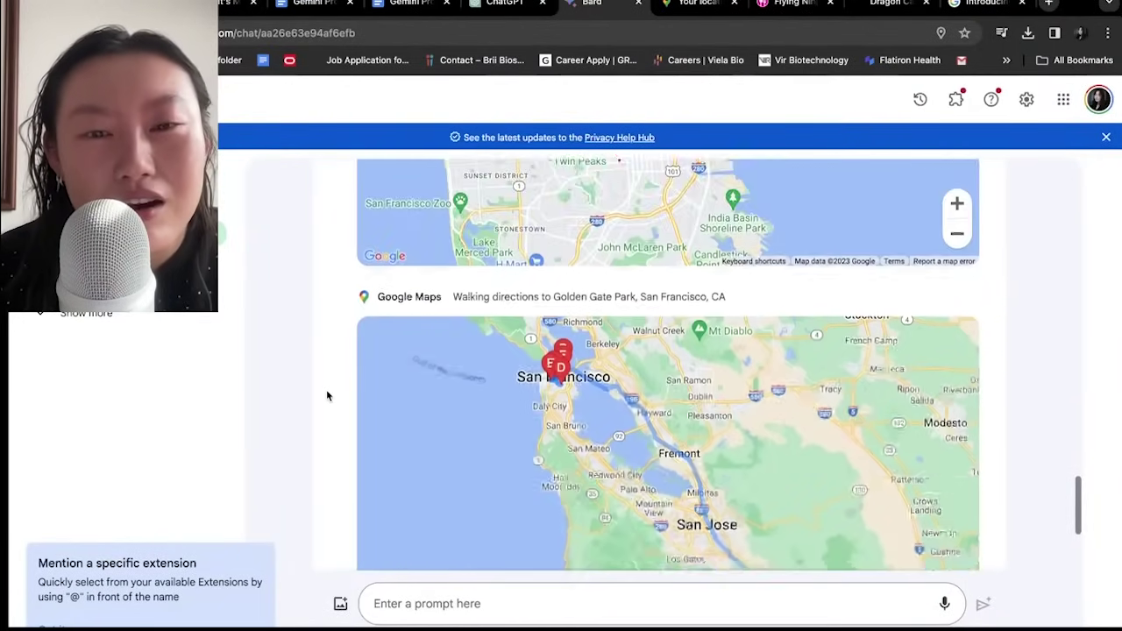
{"action": "scroll", "coordinate": [327, 396], "scroll_direction": "down", "scroll_amount": 2}
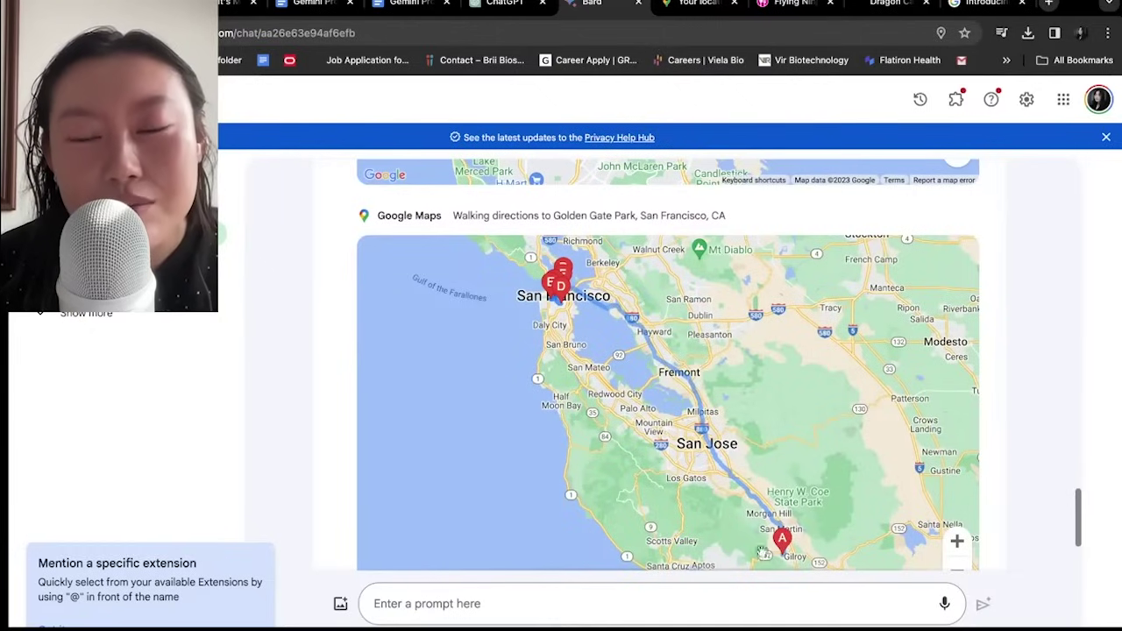
{"action": "scroll", "coordinate": [762, 544], "scroll_direction": "down", "scroll_amount": 2}
{"action": "scroll", "coordinate": [761, 535], "scroll_direction": "up", "scroll_amount": 3}
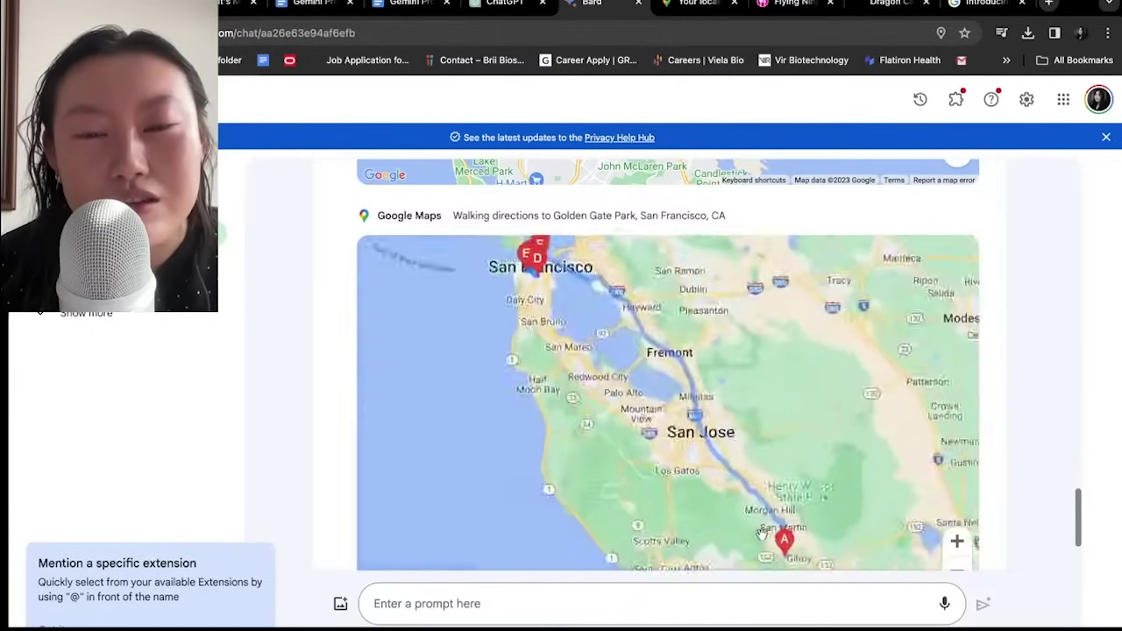
{"action": "scroll", "coordinate": [761, 533], "scroll_direction": "down", "scroll_amount": 3}
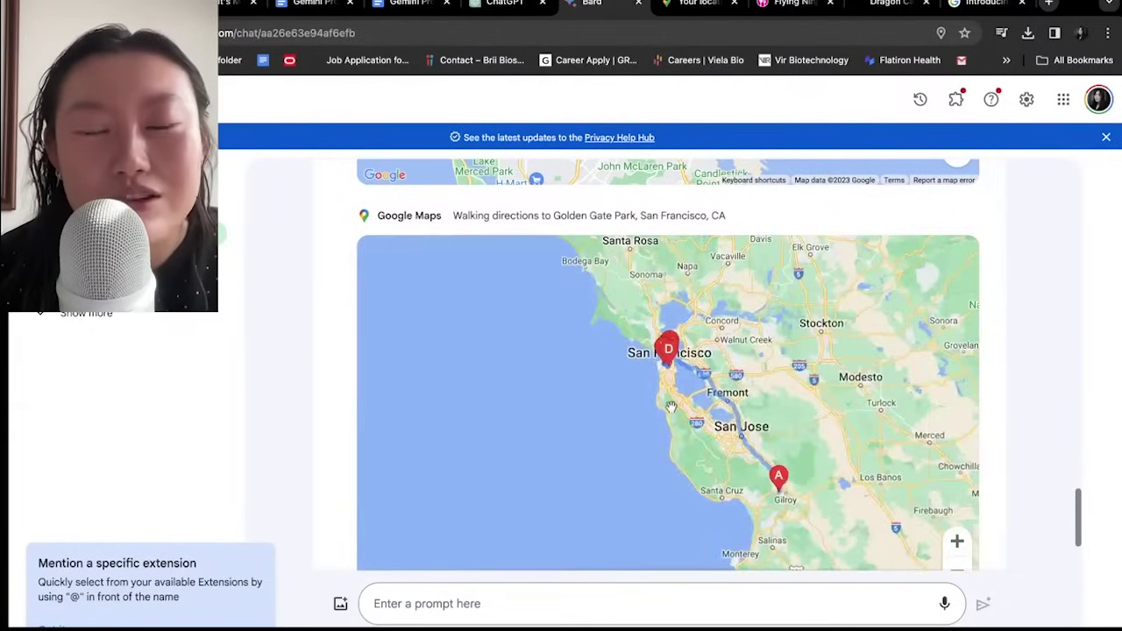
{"action": "scroll", "coordinate": [671, 407], "scroll_direction": "up", "scroll_amount": 2}
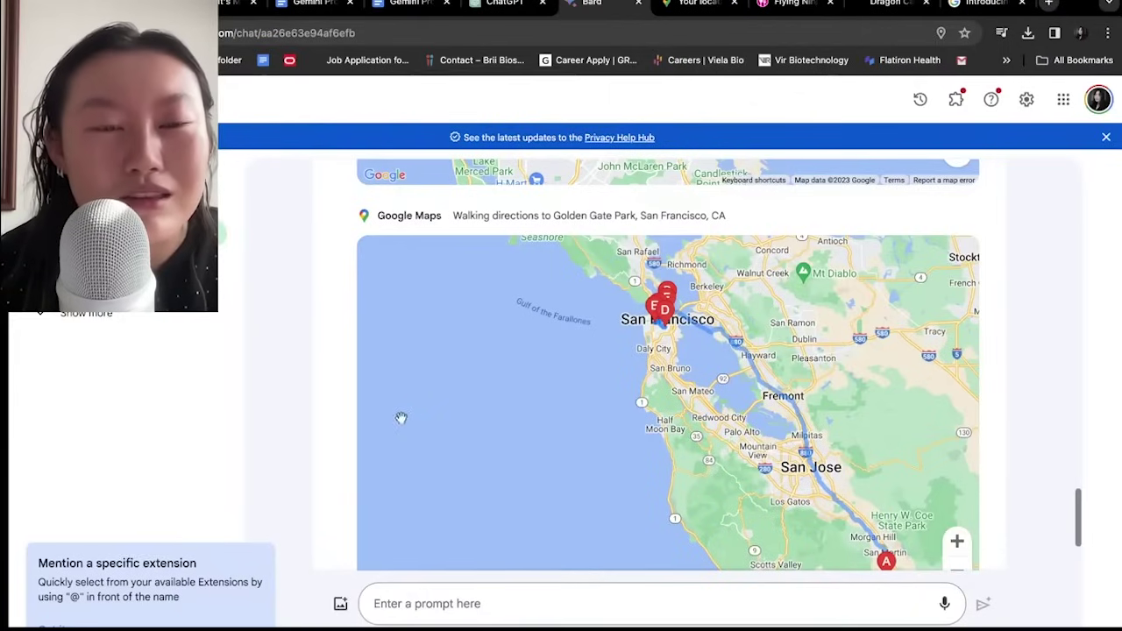
Step: Reread Bard's plan, checking the restaurant address against the suggested walk to Golden Gate Park
{"action": "scroll", "coordinate": [305, 435], "scroll_direction": "up", "scroll_amount": 7}
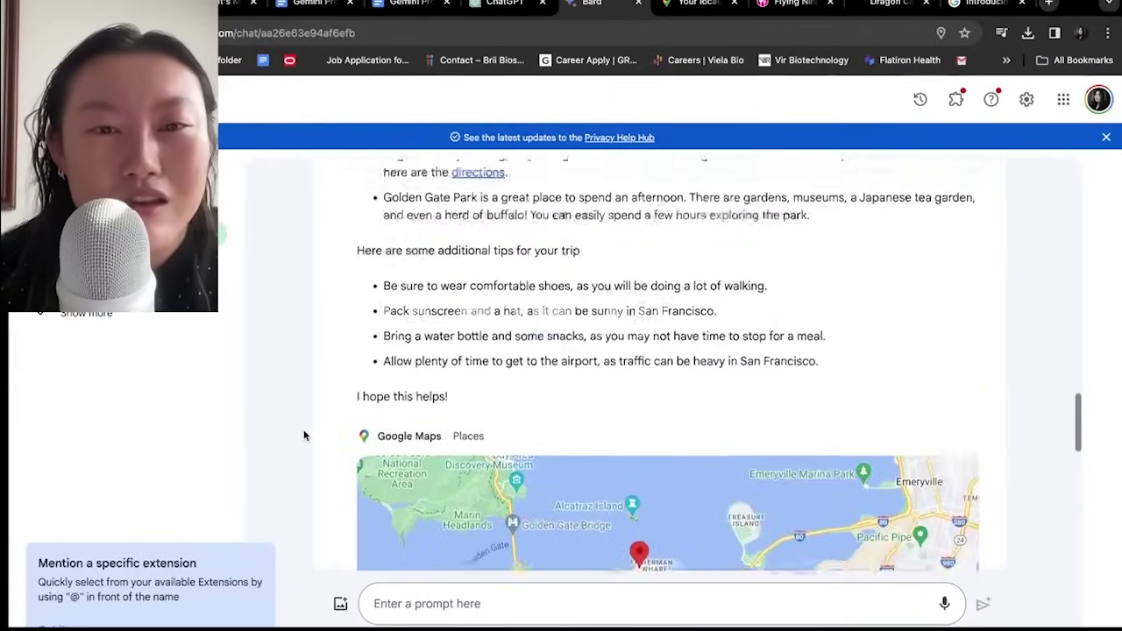
{"action": "scroll", "coordinate": [305, 432], "scroll_direction": "up", "scroll_amount": 2}
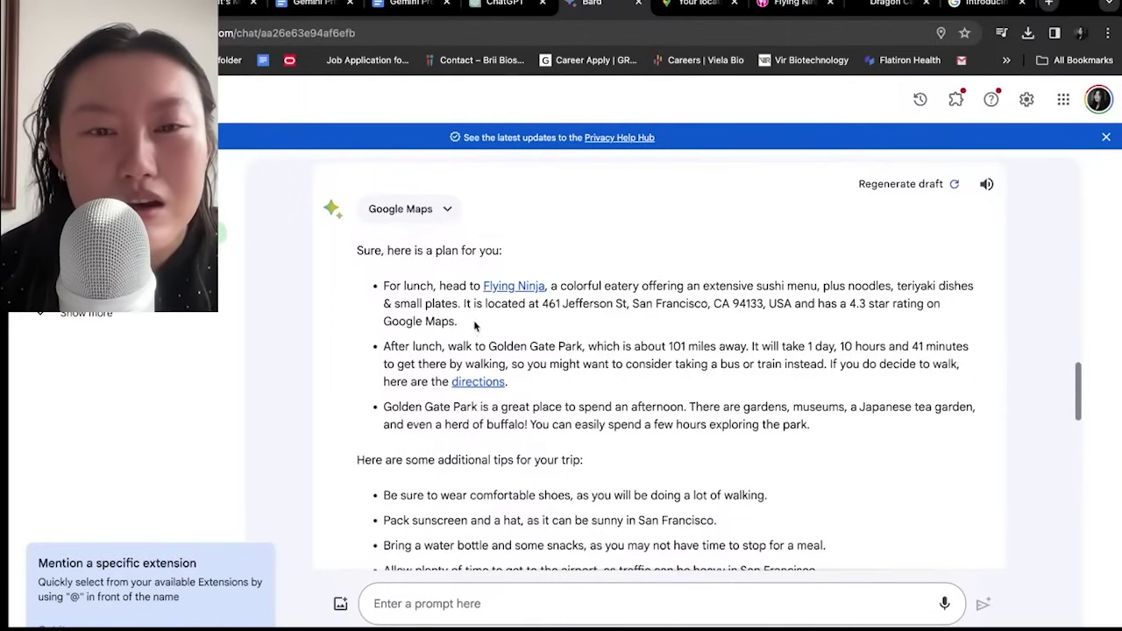
{"action": "left_click_drag", "start_coordinate": [542, 303], "coordinate": [616, 355]}
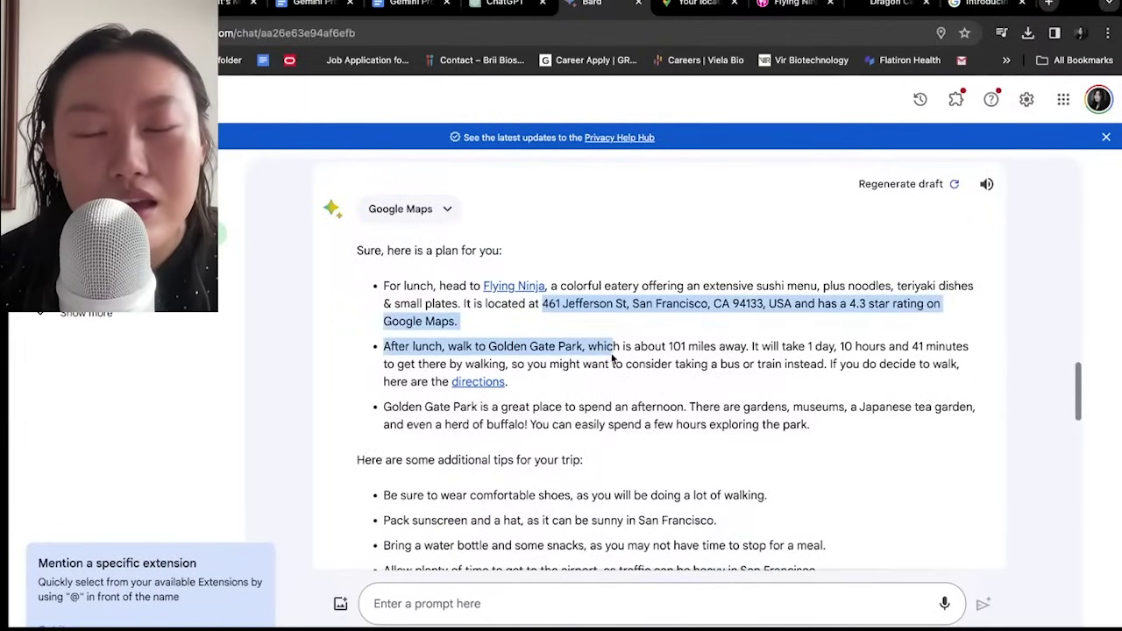
{"action": "left_click", "coordinate": [611, 357]}
{"action": "scroll", "coordinate": [608, 362], "scroll_direction": "down", "scroll_amount": 1}
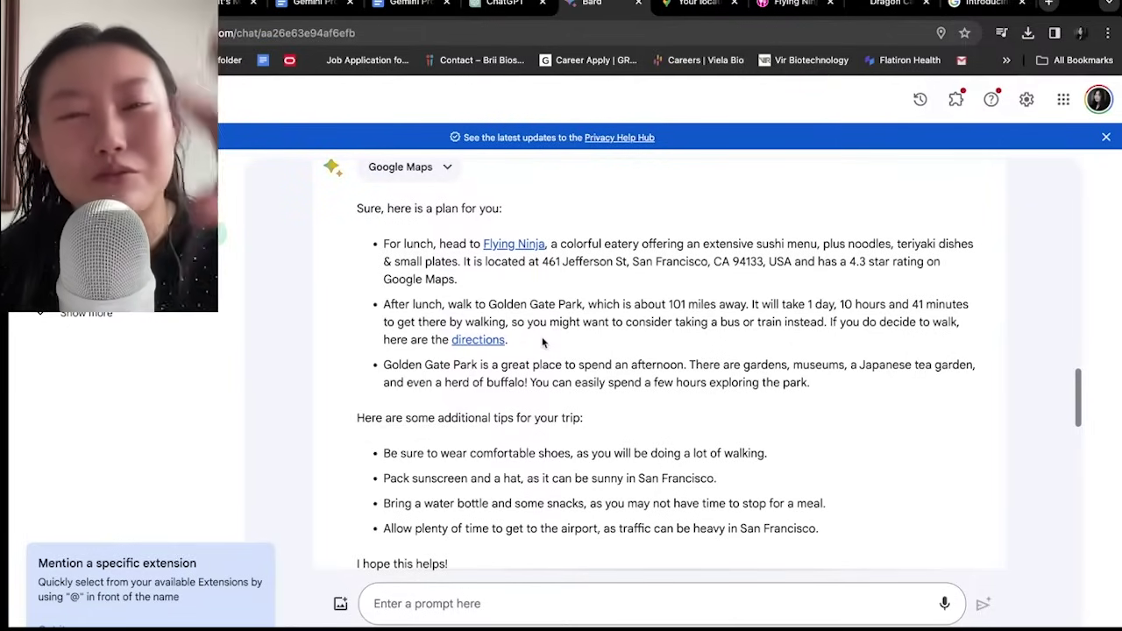
{"action": "scroll", "coordinate": [559, 329], "scroll_direction": "down", "scroll_amount": 1}
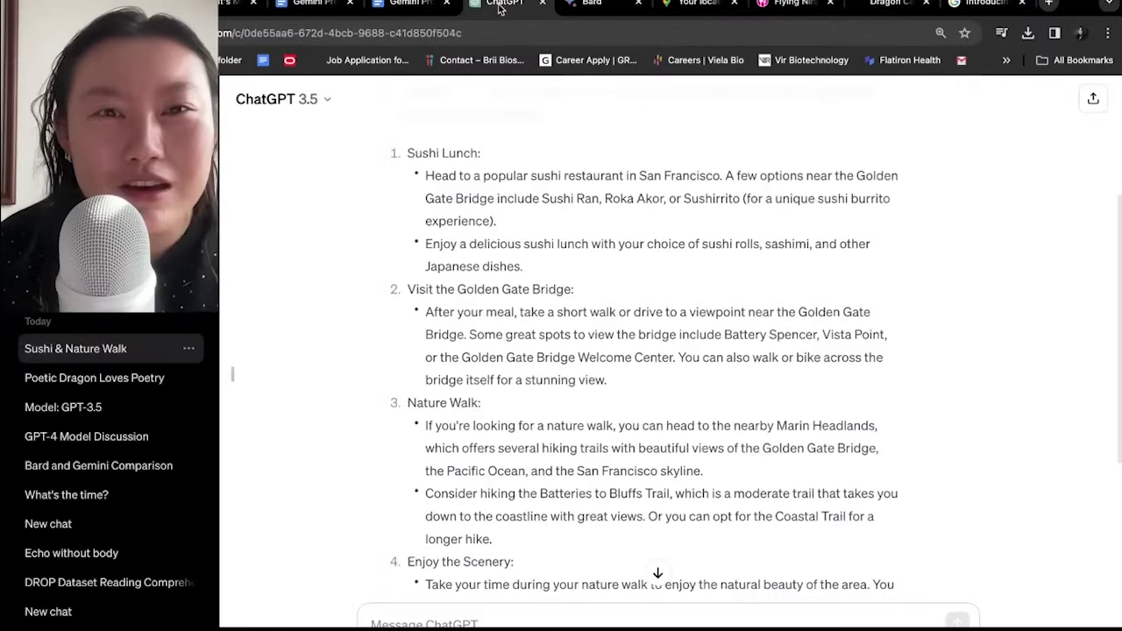
Step: Switch to ChatGPT and submit the same San Francisco sushi and nature walk planning prompt in a new GPT-4 chat
{"action": "left_click", "coordinate": [517, 3]}
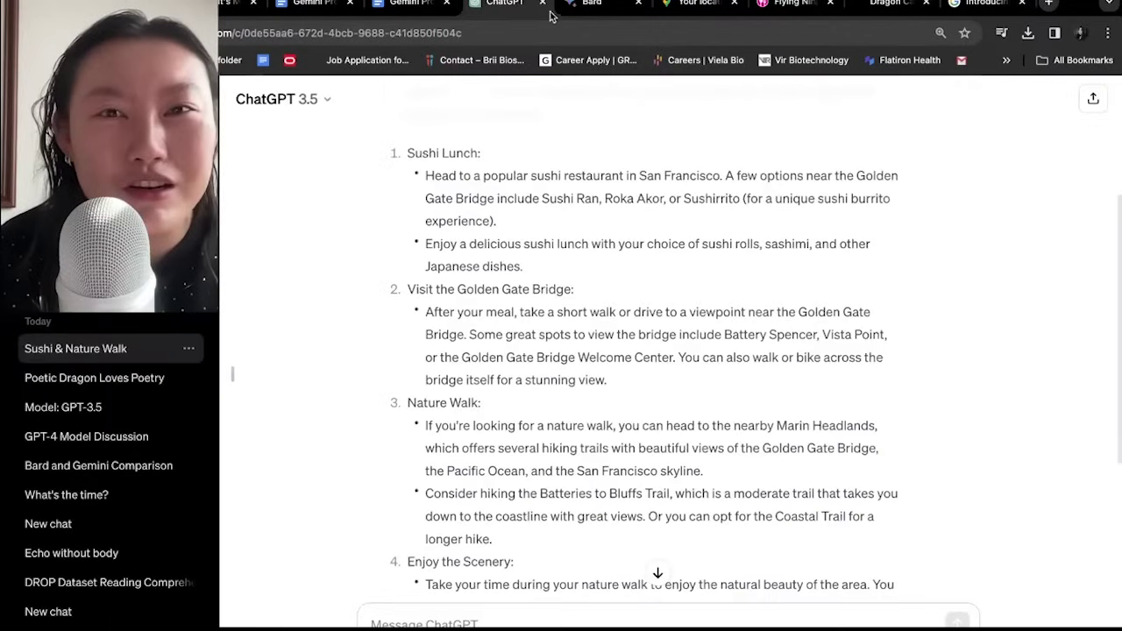
{"action": "left_click", "coordinate": [323, 99]}
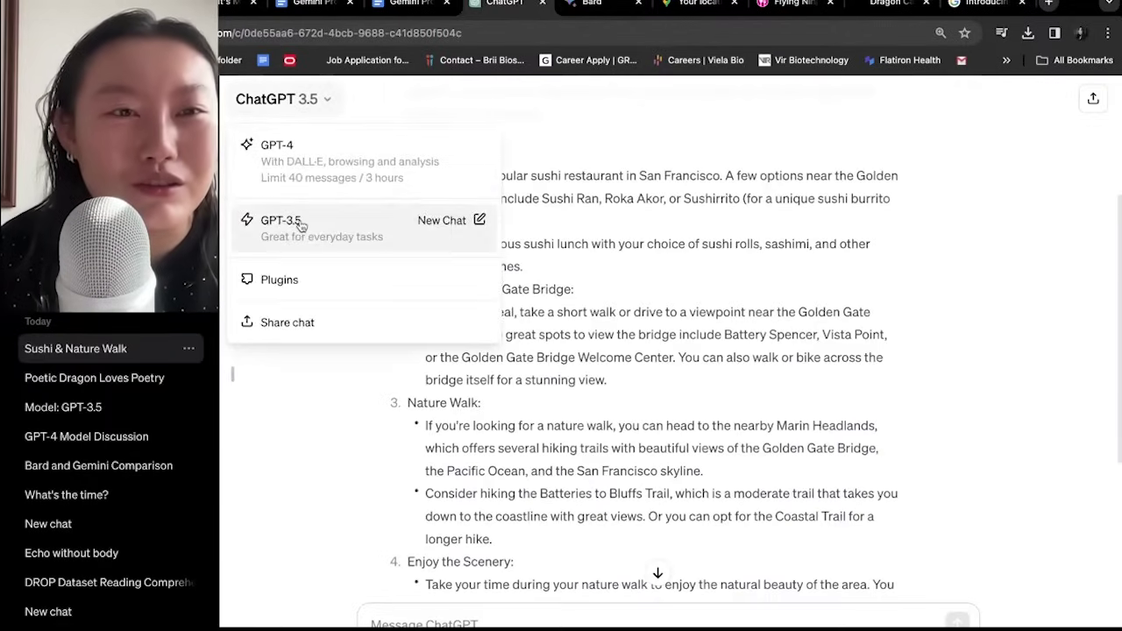
{"action": "left_click", "coordinate": [316, 166]}
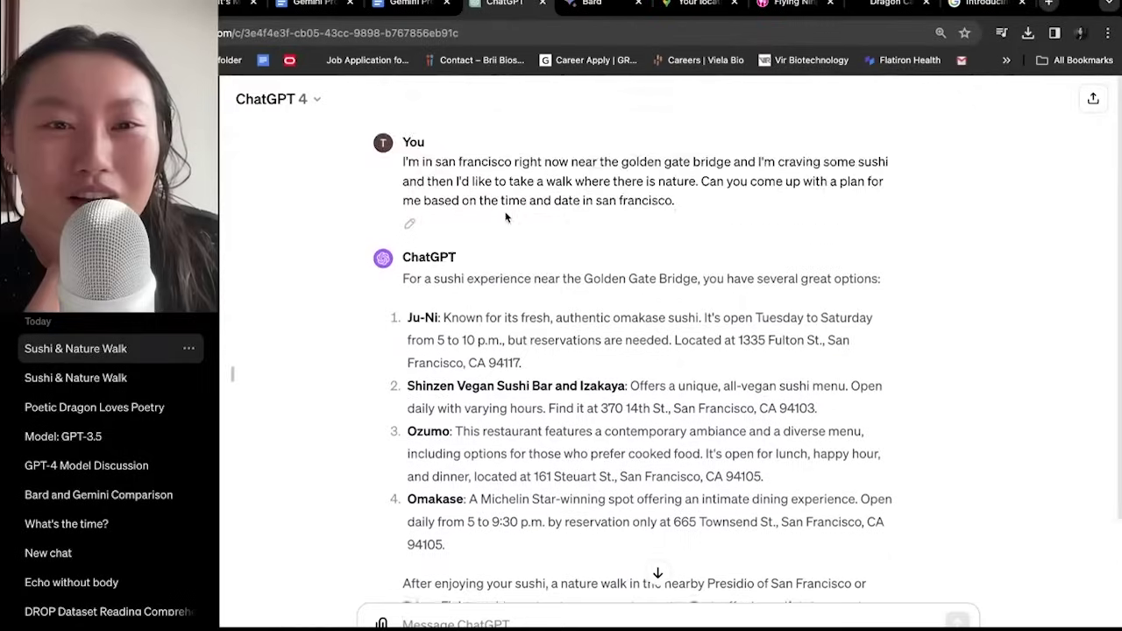
Step: Review GPT-4's answer, checking each suggested sushi restaurant near the Golden Gate Bridge and the nature walk recommendation
{"action": "scroll", "coordinate": [557, 206], "scroll_direction": "down", "scroll_amount": 1}
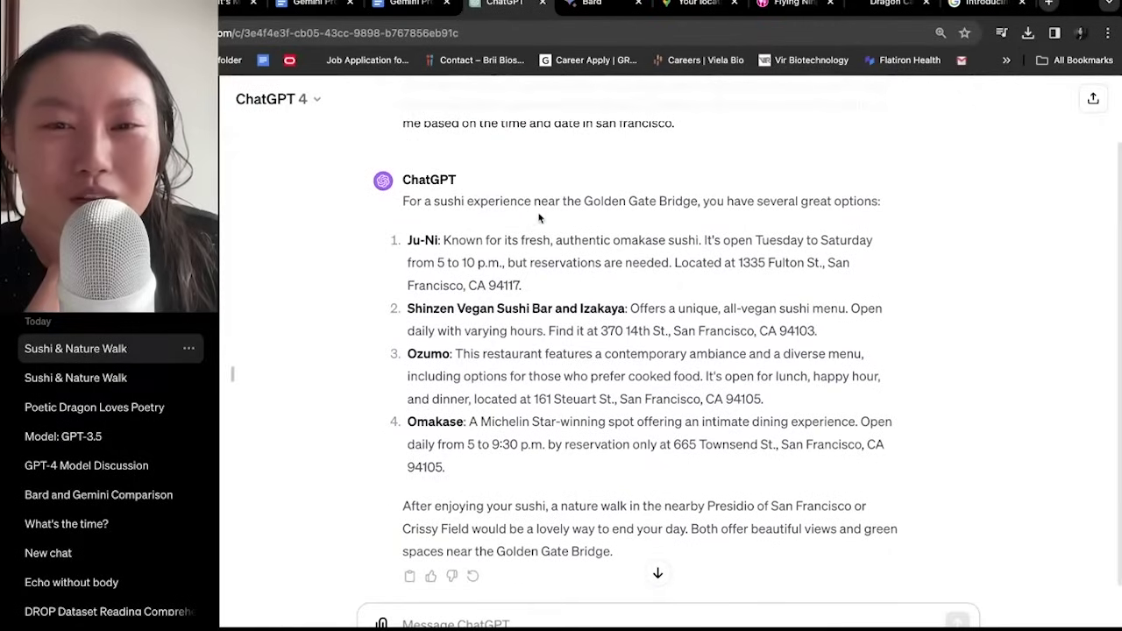
{"action": "left_click_drag", "start_coordinate": [557, 206], "coordinate": [693, 203]}
{"action": "left_click", "coordinate": [674, 225]}
{"action": "scroll", "coordinate": [674, 225], "scroll_direction": "down", "scroll_amount": 1}
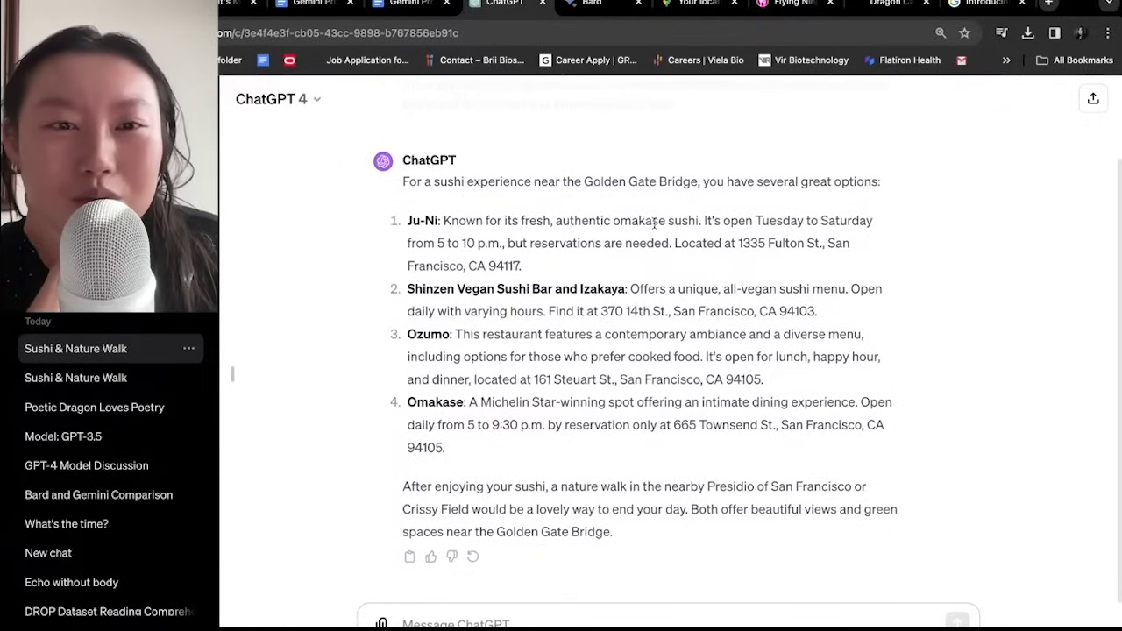
{"action": "double_click", "coordinate": [460, 221]}
{"action": "left_click_drag", "start_coordinate": [476, 226], "coordinate": [496, 236]}
{"action": "left_click_drag", "start_coordinate": [426, 289], "coordinate": [491, 292]}
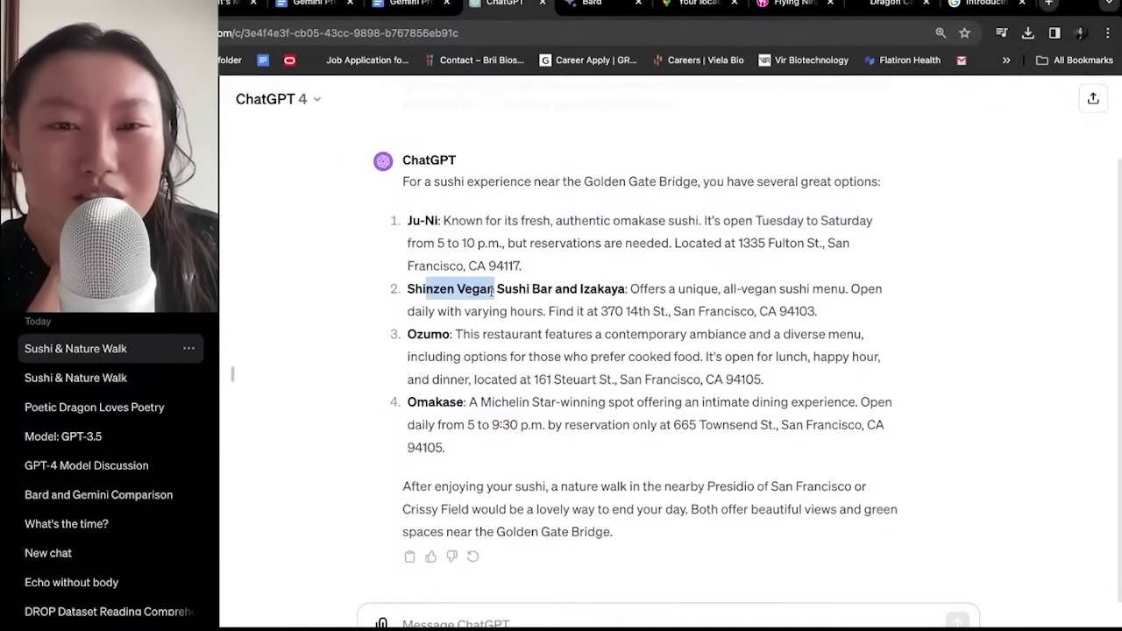
{"action": "left_click", "coordinate": [579, 299]}
{"action": "left_click_drag", "start_coordinate": [425, 334], "coordinate": [481, 336]}
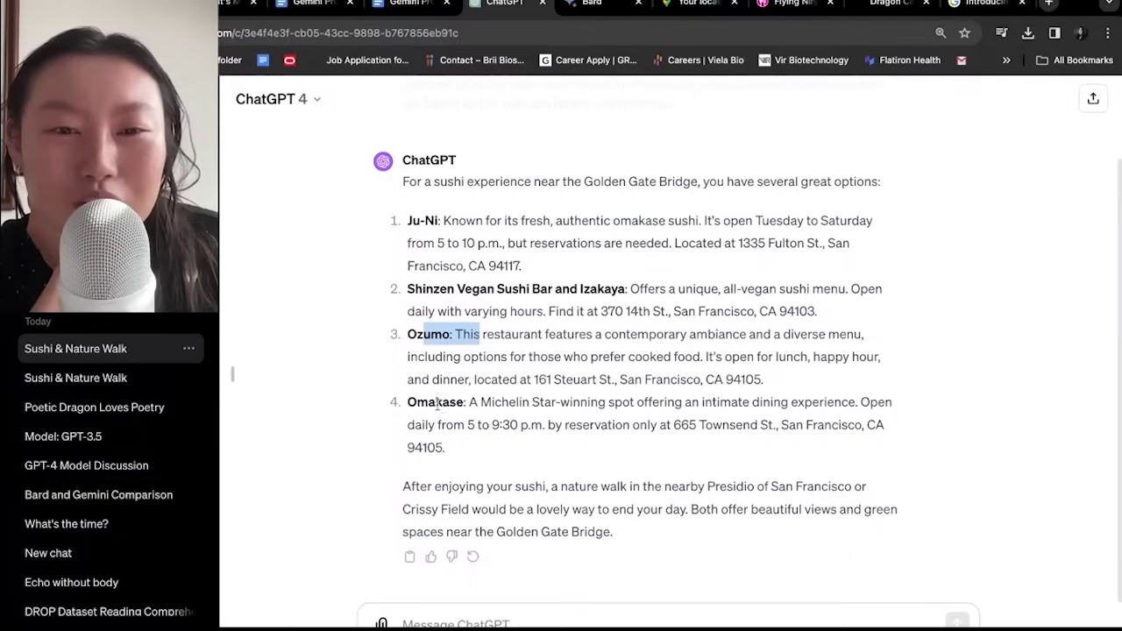
{"action": "left_click_drag", "start_coordinate": [428, 402], "coordinate": [502, 405]}
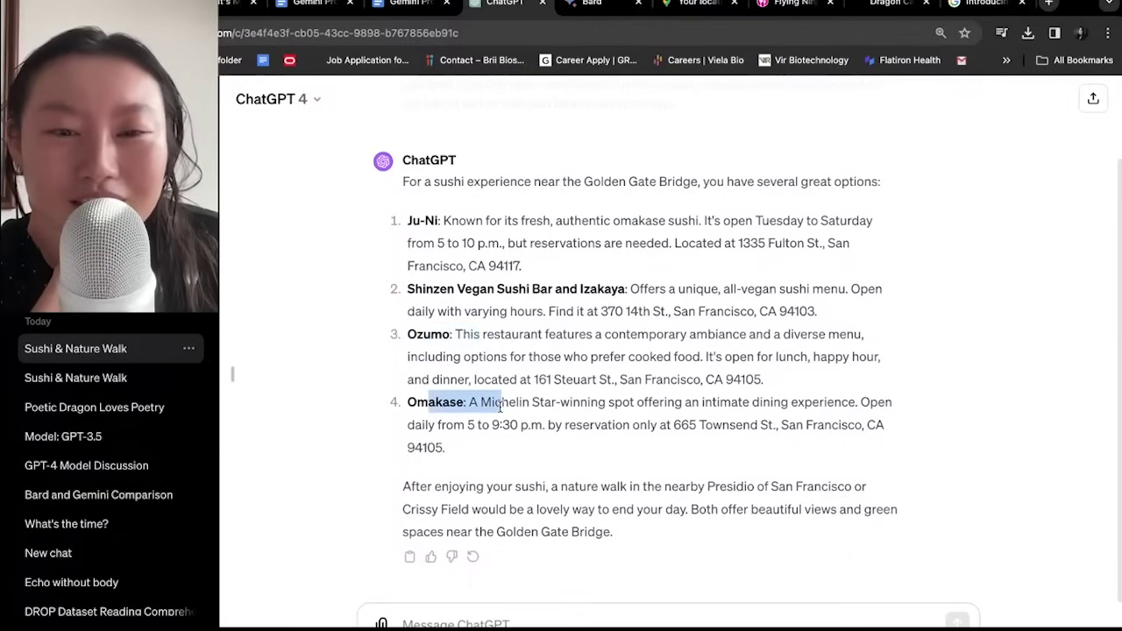
{"action": "left_click", "coordinate": [547, 484]}
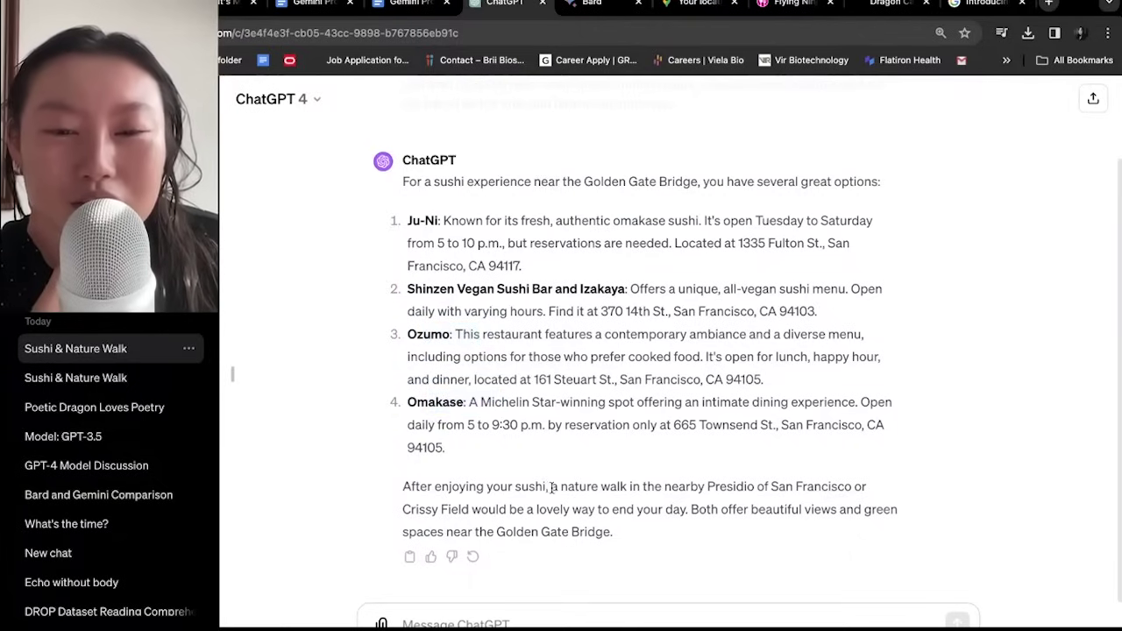
{"action": "left_click_drag", "start_coordinate": [552, 488], "coordinate": [670, 512]}
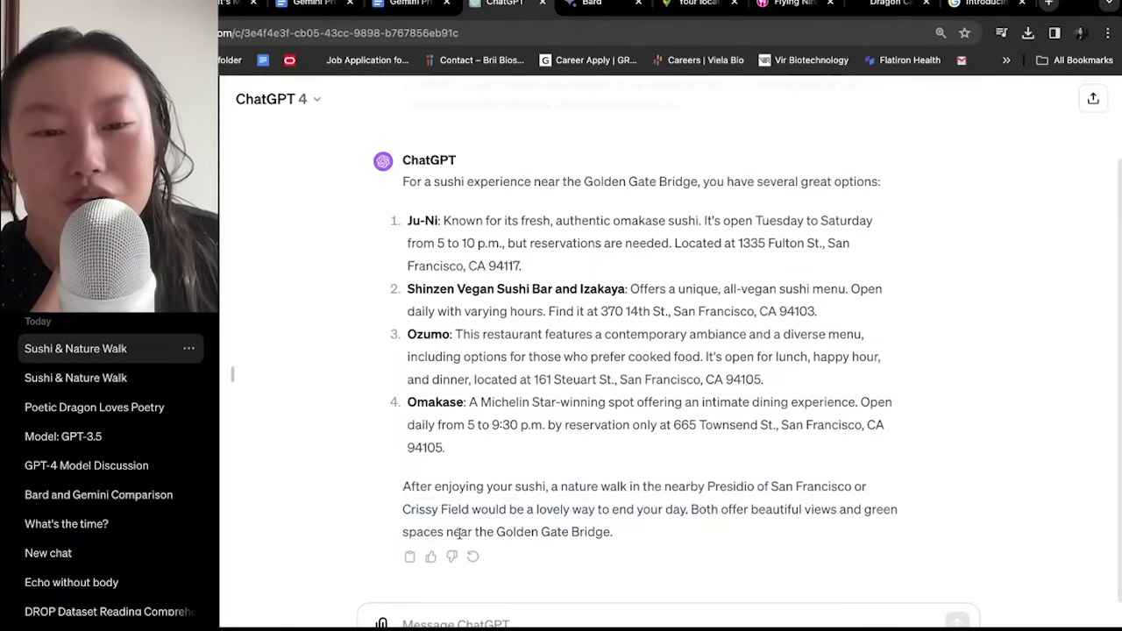
Step: Reread GPT-4's full answer, from the listed sushi restaurants to the closing nature walk suggestion near the Golden Gate Bridge
{"action": "left_click_drag", "start_coordinate": [401, 533], "coordinate": [619, 533]}
{"action": "left_click", "coordinate": [603, 474]}
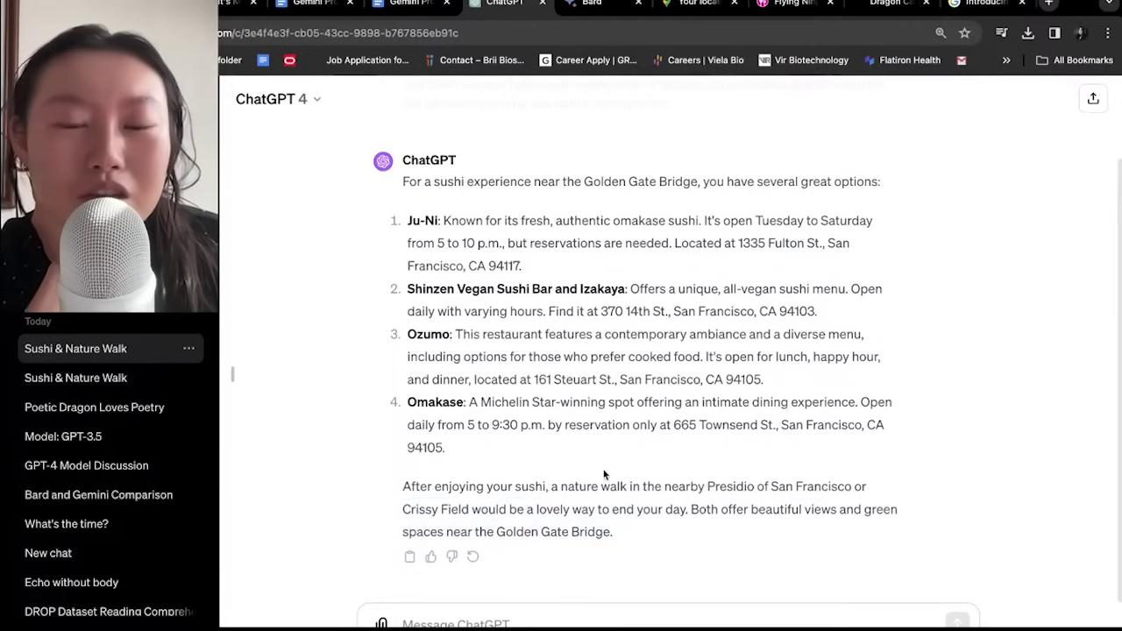
{"action": "left_click_drag", "start_coordinate": [498, 223], "coordinate": [604, 529]}
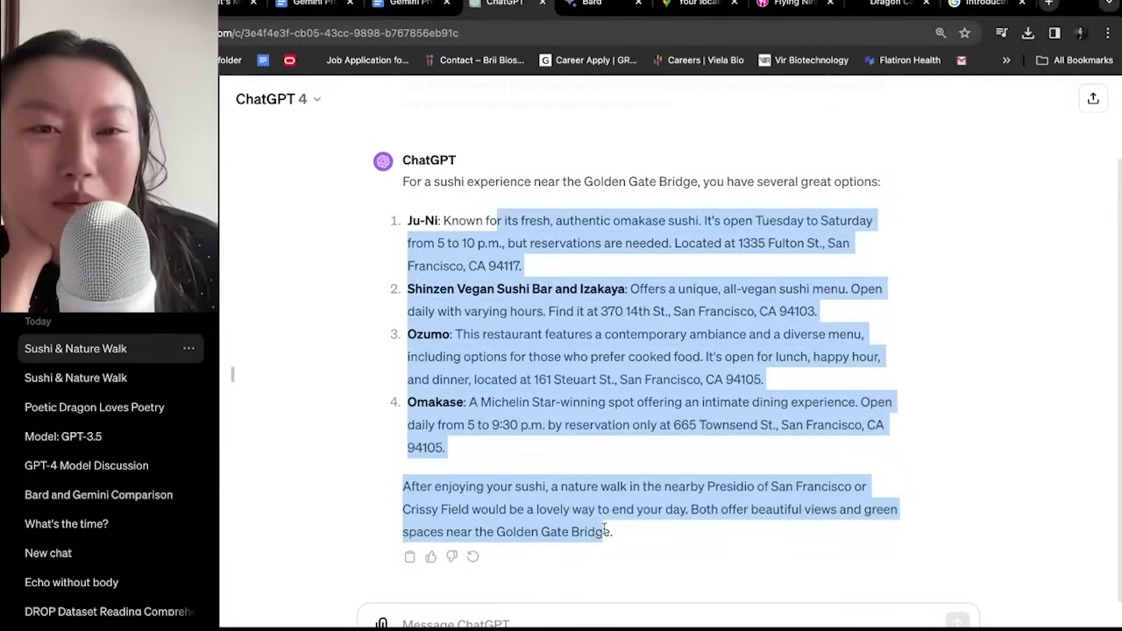
{"action": "left_click", "coordinate": [526, 357]}
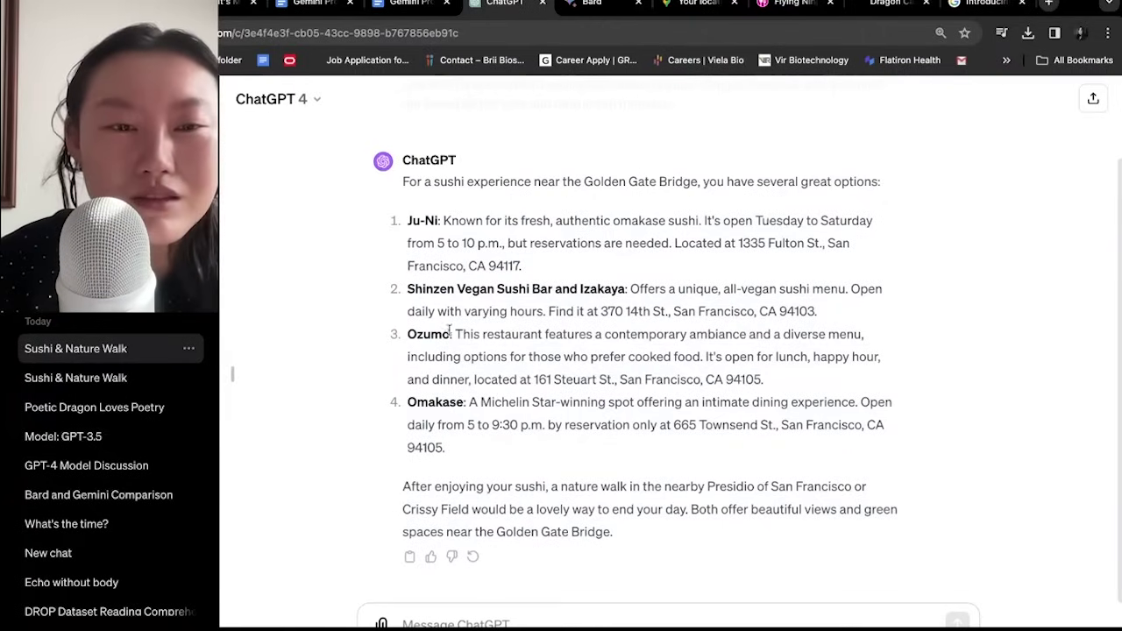
Step: Look up Ozumo from GPT-4's list on Google, check the Ozumo San Francisco listing's details, and return to ChatGPT
{"action": "left_click_drag", "start_coordinate": [450, 337], "coordinate": [396, 341]}
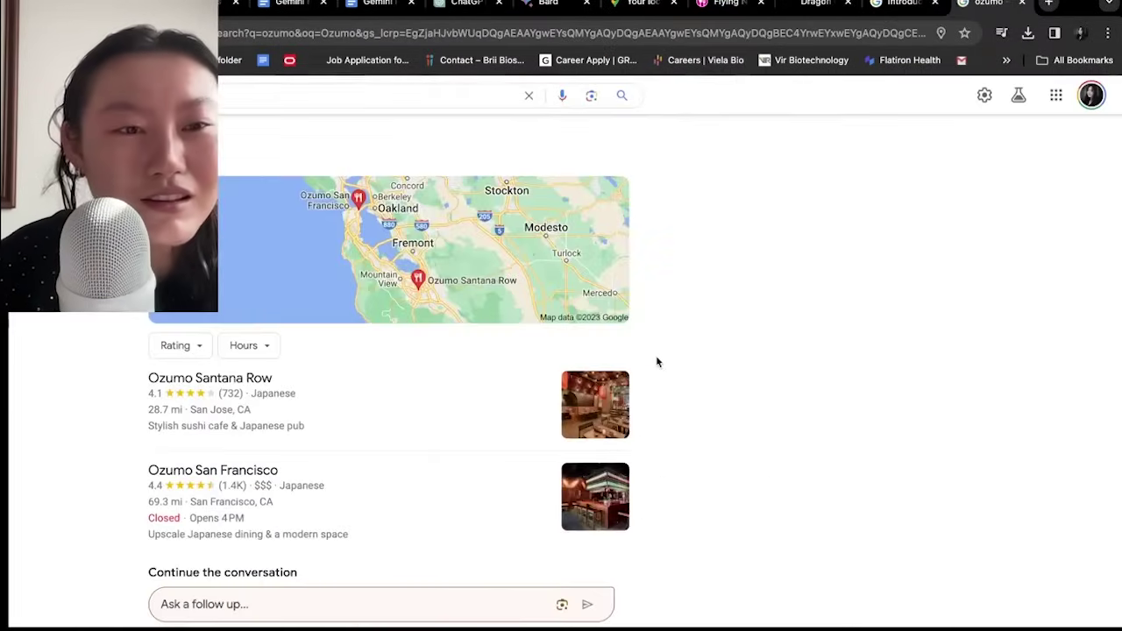
{"action": "scroll", "coordinate": [503, 496], "scroll_direction": "down", "scroll_amount": 1}
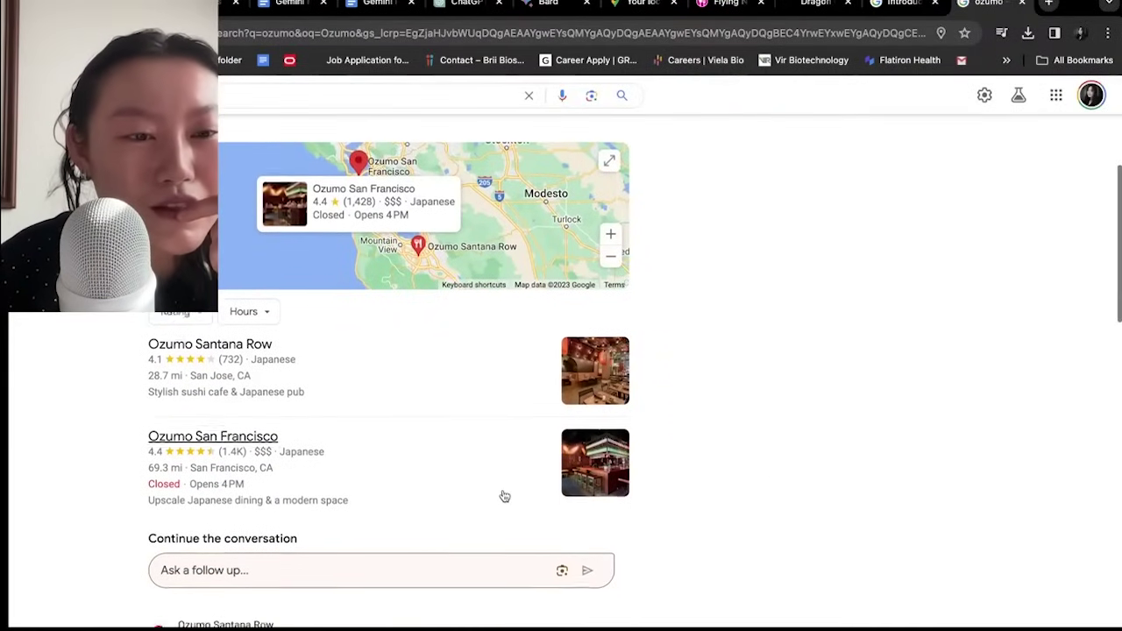
{"action": "left_click", "coordinate": [301, 473]}
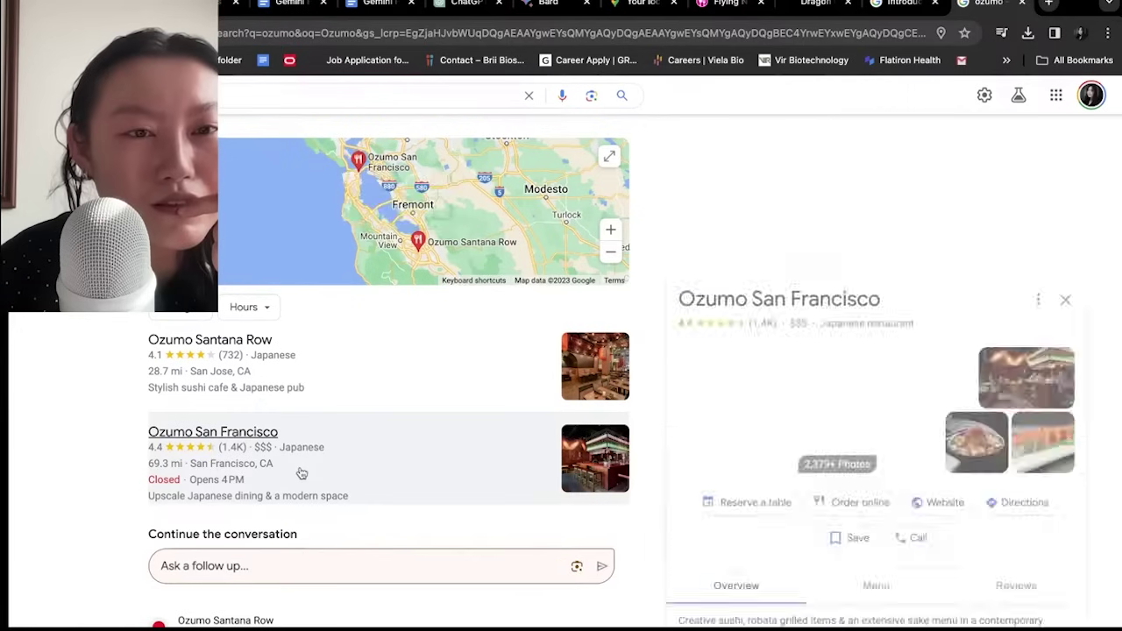
{"action": "scroll", "coordinate": [714, 420], "scroll_direction": "down", "scroll_amount": 1}
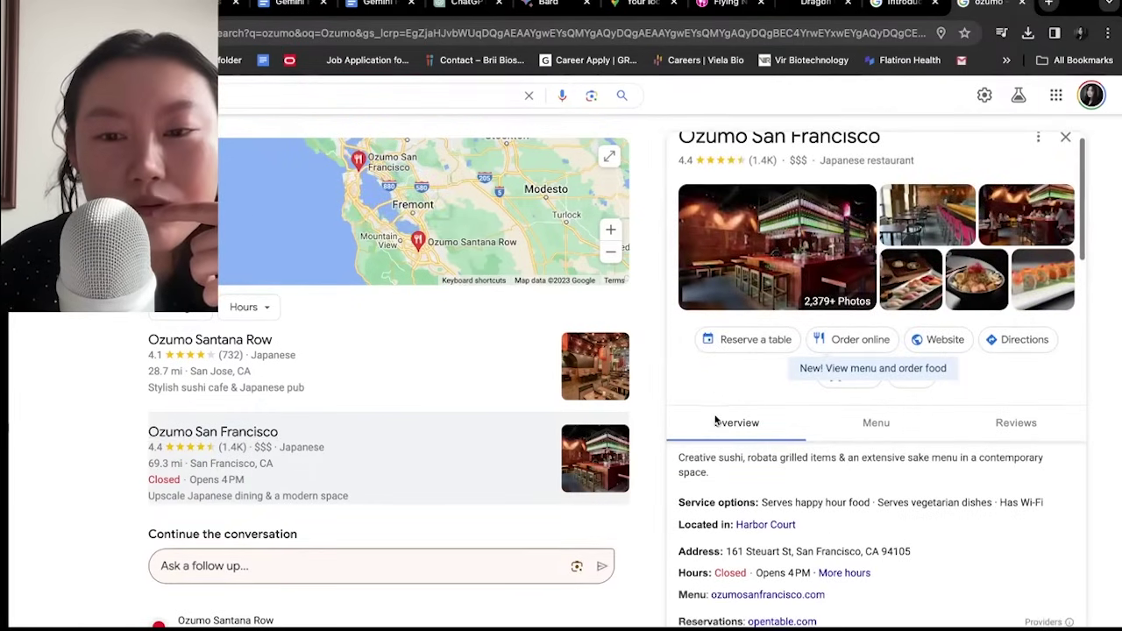
{"action": "left_click", "coordinate": [882, 5]}
{"action": "left_click", "coordinate": [466, 5]}
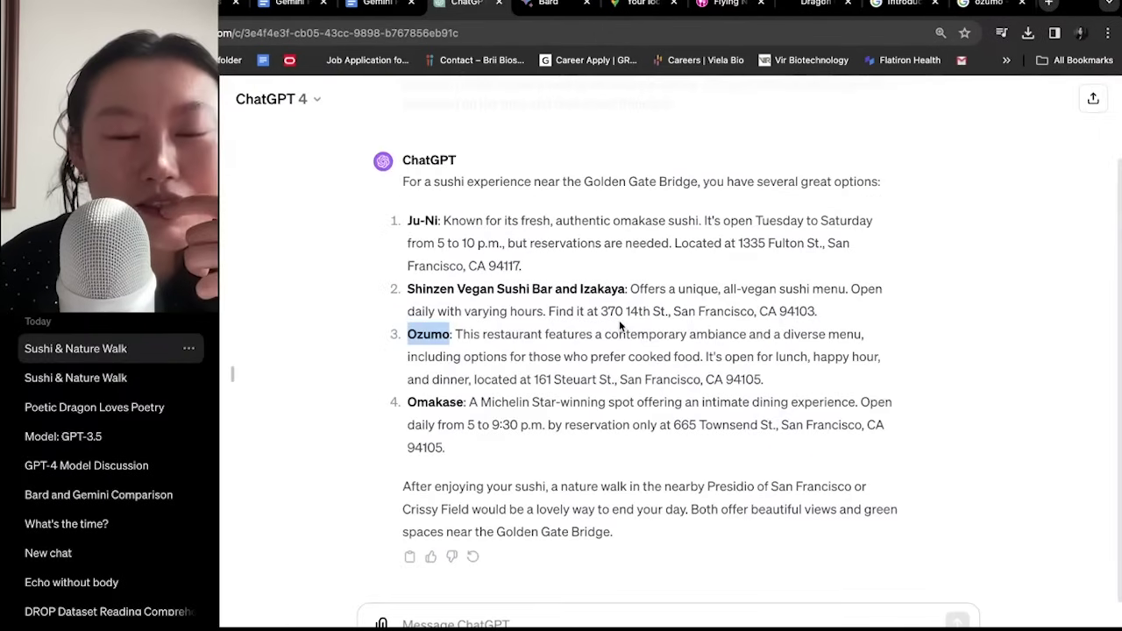
Step: Review GPT-4's nature walk recommendation, checking the Presidio and Crissy Field suggestions against the Golden Gate Bridge location
{"action": "left_click", "coordinate": [597, 359]}
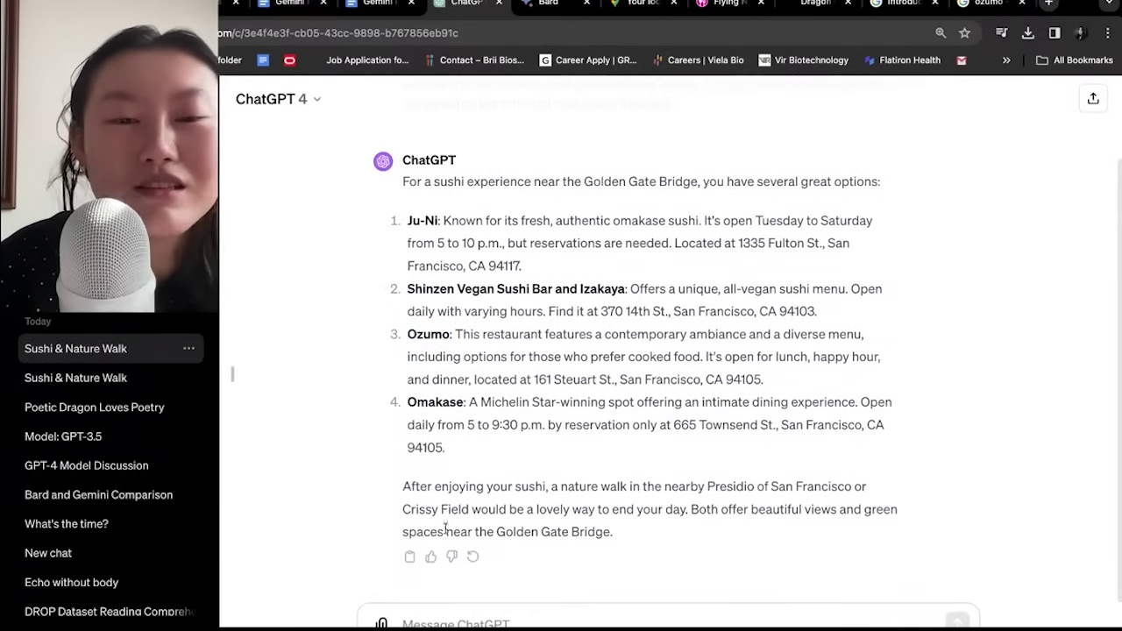
{"action": "left_click_drag", "start_coordinate": [429, 487], "coordinate": [641, 503]}
{"action": "left_click", "coordinate": [676, 508]}
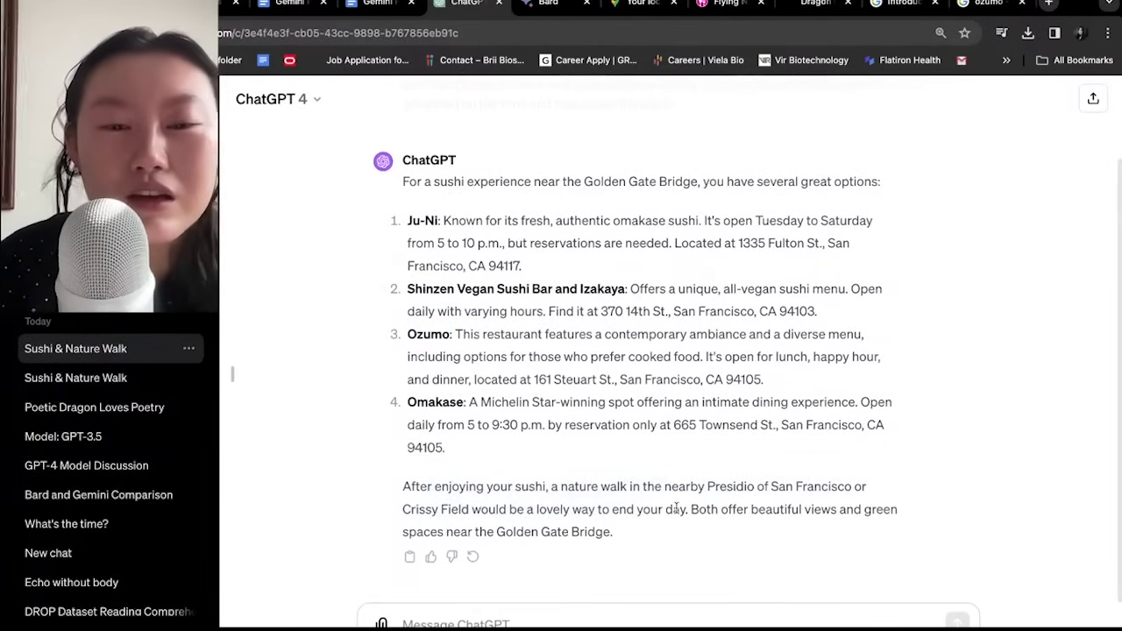
{"action": "left_click_drag", "start_coordinate": [707, 487], "coordinate": [610, 542]}
{"action": "left_click", "coordinate": [470, 511]}
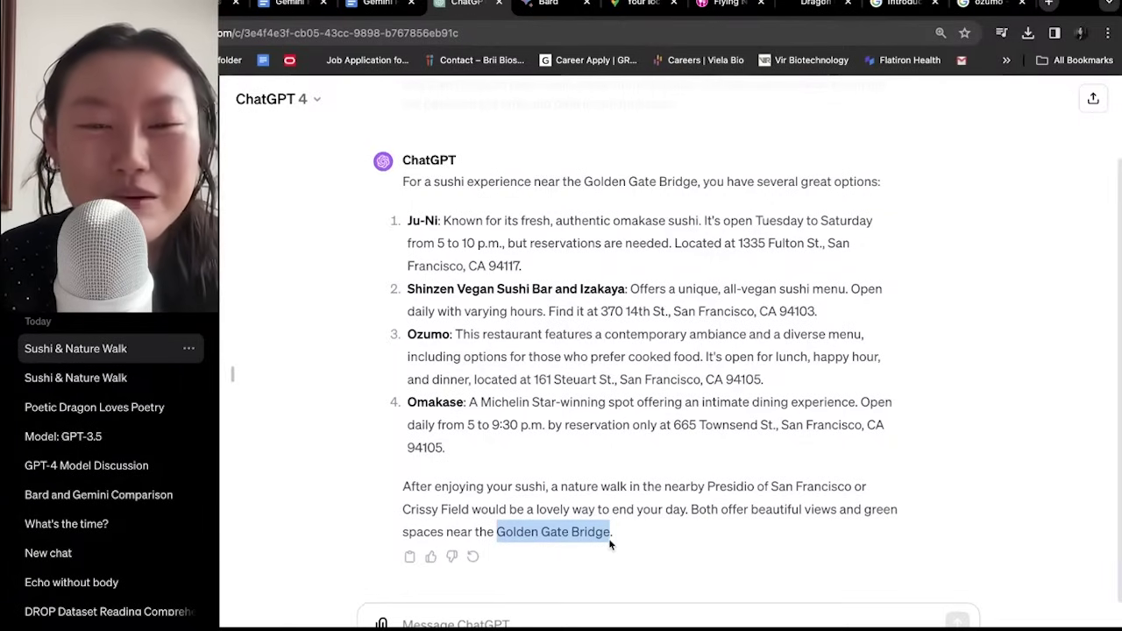
{"action": "left_click", "coordinate": [583, 514]}
Step: Switch to the Google Docs comparison document and rename the table's General row label to General/Search
{"action": "key", "text": "ctrl+1"}
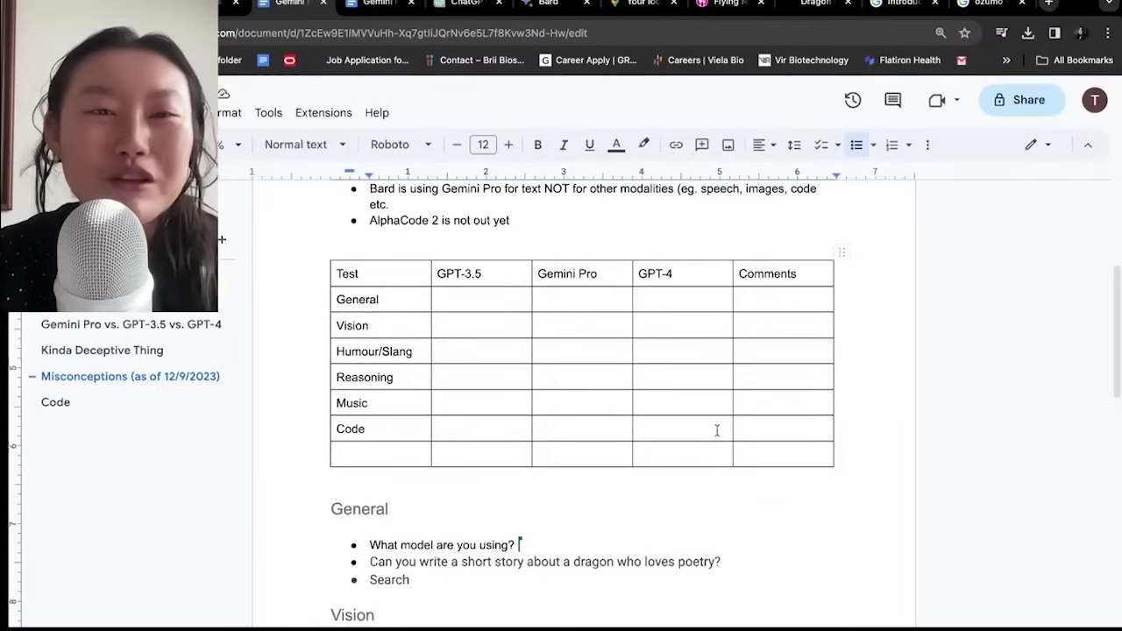
{"action": "left_click", "coordinate": [497, 299]}
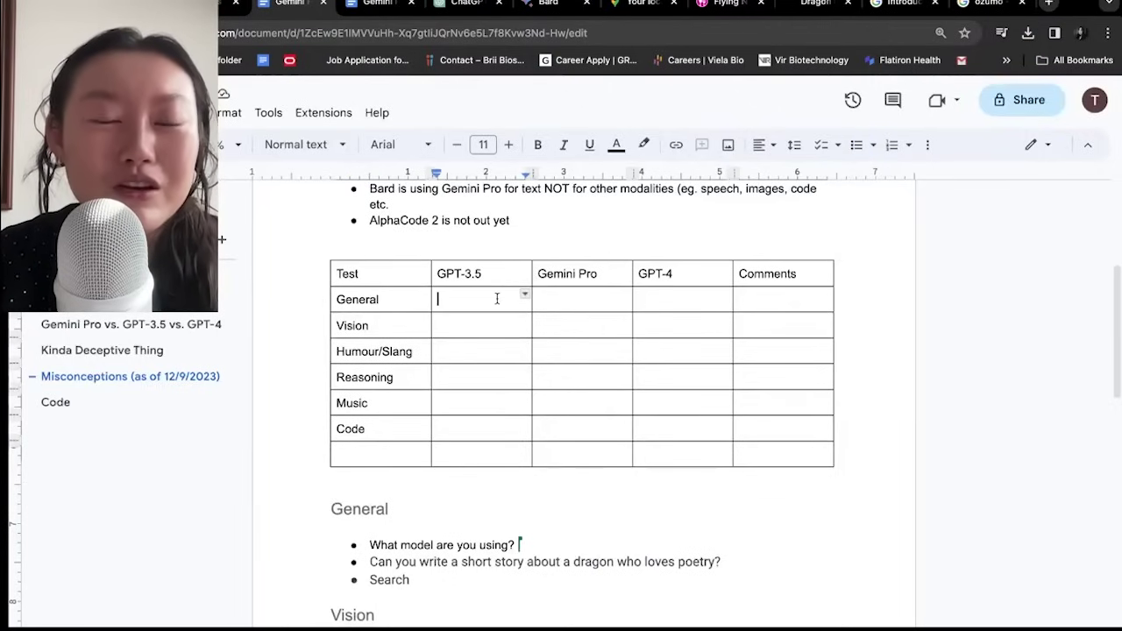
{"action": "left_click", "coordinate": [383, 299]}
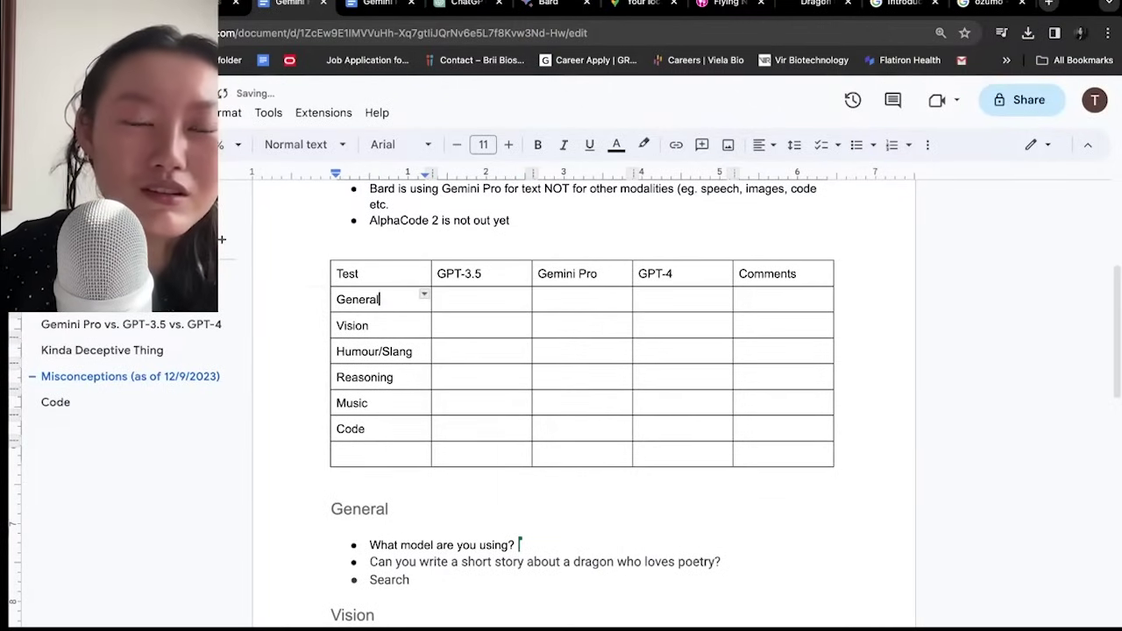
{"action": "type", "text": "/Search"}
Step: Score the General/Search row with 3 for GPT-3.5, 3.5 for Gemini Pro and 4 for GPT-4
{"action": "left_click", "coordinate": [494, 299]}
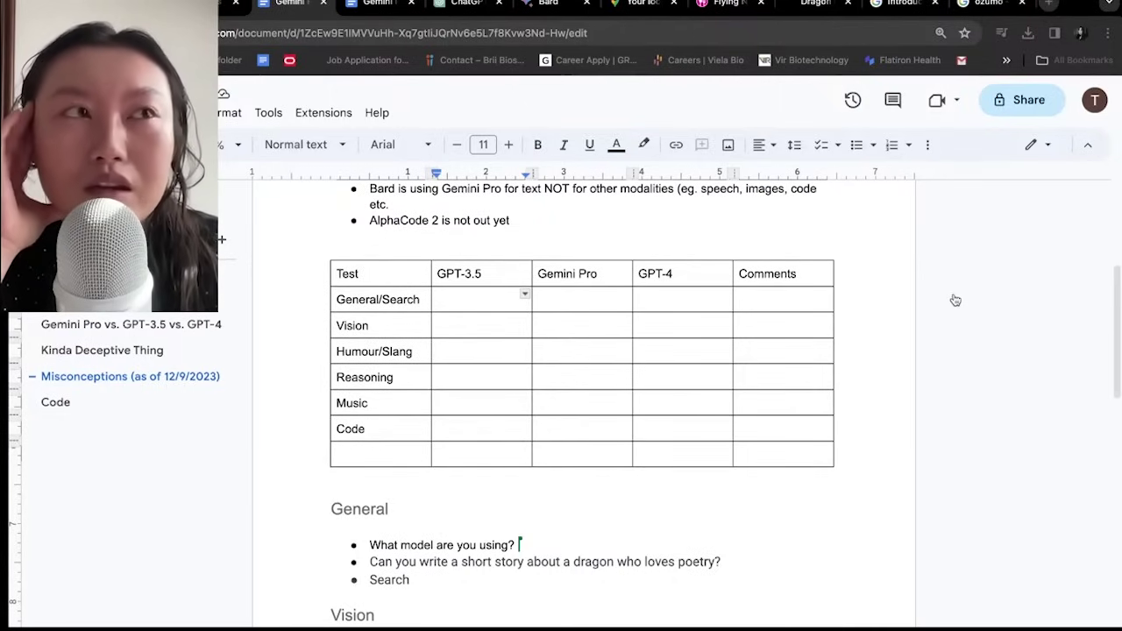
{"action": "type", "text": "3"}
{"action": "key", "text": "Tab"}
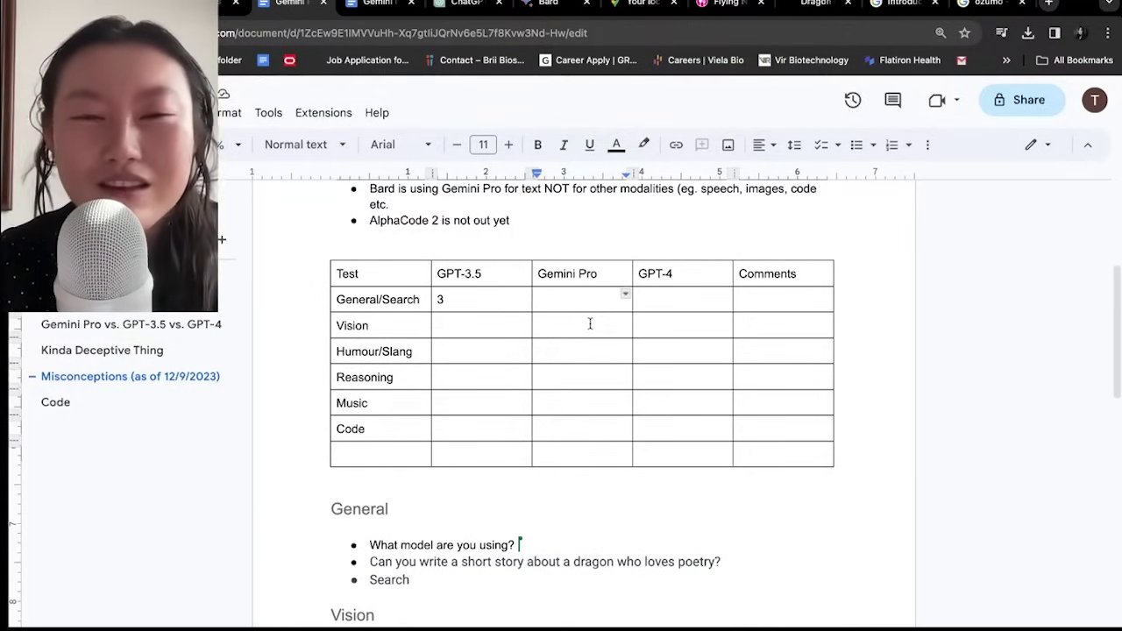
{"action": "type", "text": "3."}
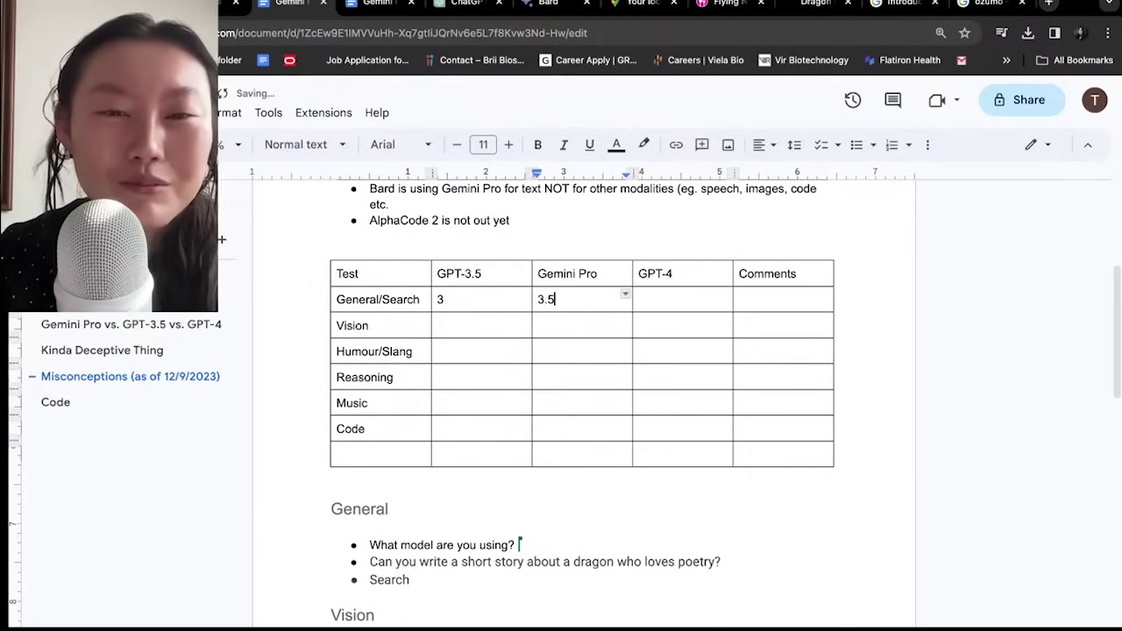
{"action": "type", "text": "5"}
{"action": "left_click", "coordinate": [663, 301]}
{"action": "type", "text": "4"}
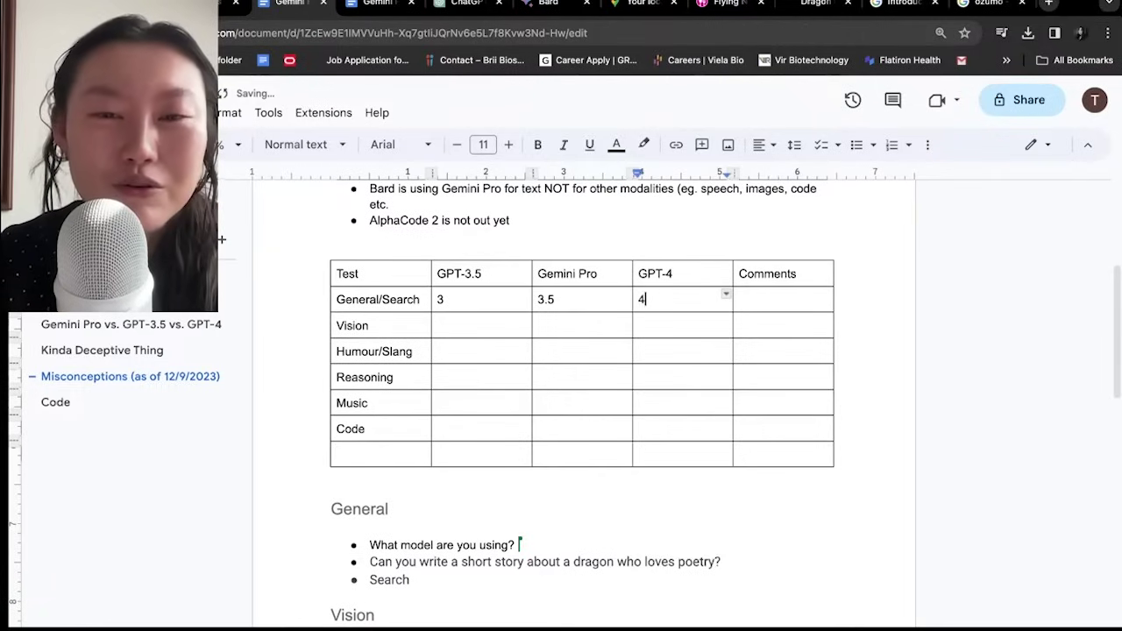
Step: Add the General/Search comment "Gemini has a lot of potential because of integration with other Google products"
{"action": "left_click", "coordinate": [766, 300]}
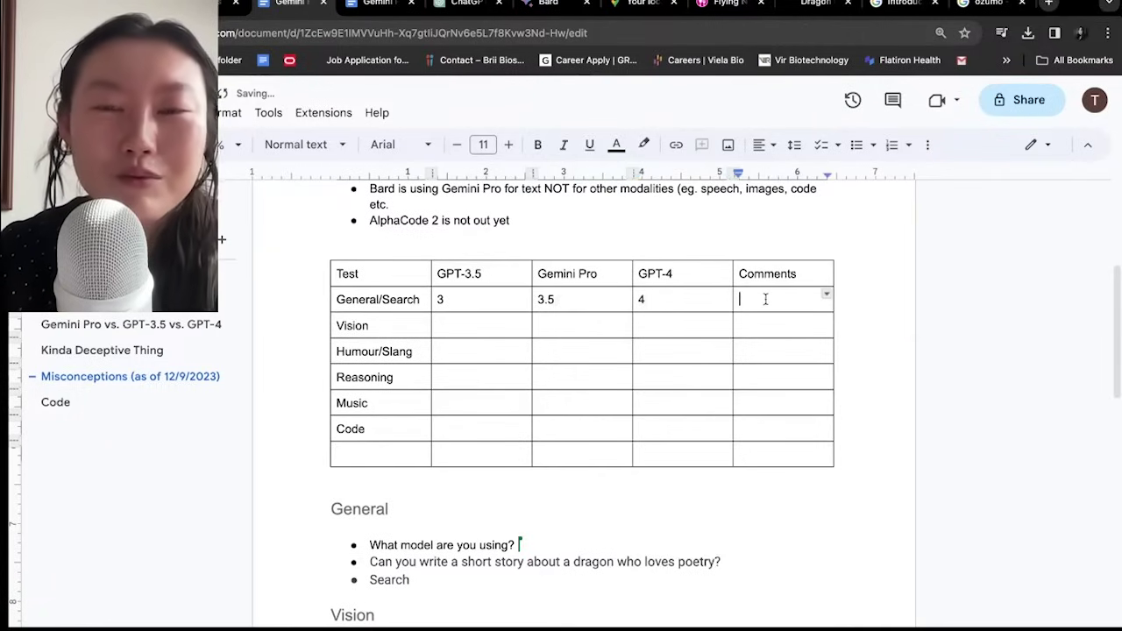
{"action": "type", "text": "Gemini ha"}
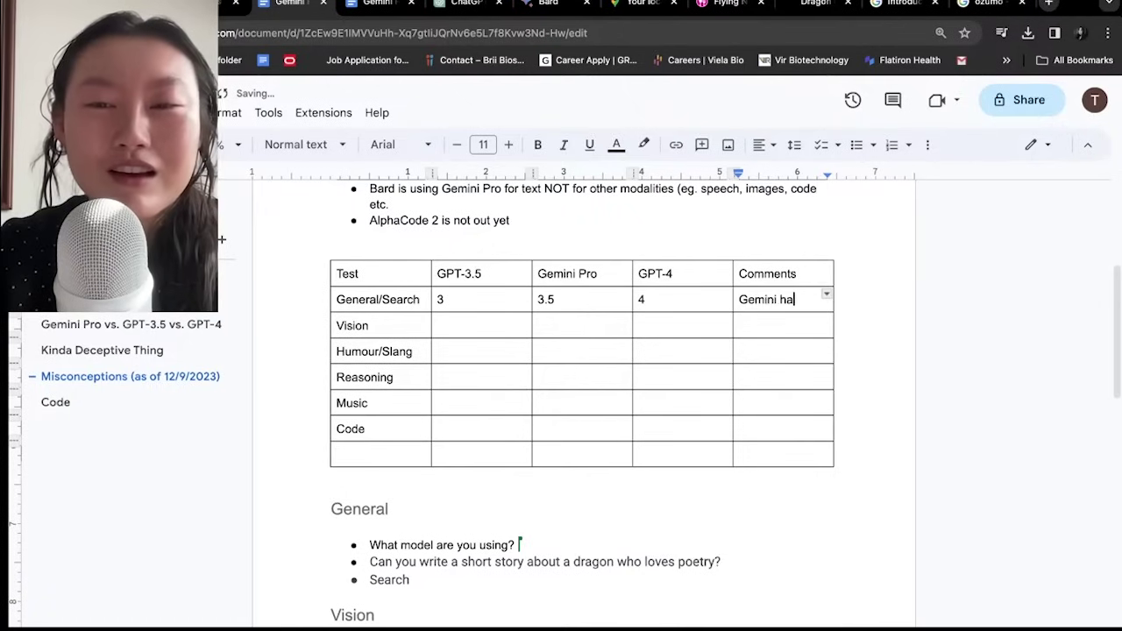
{"action": "type", "text": "s a lot of potential beca"}
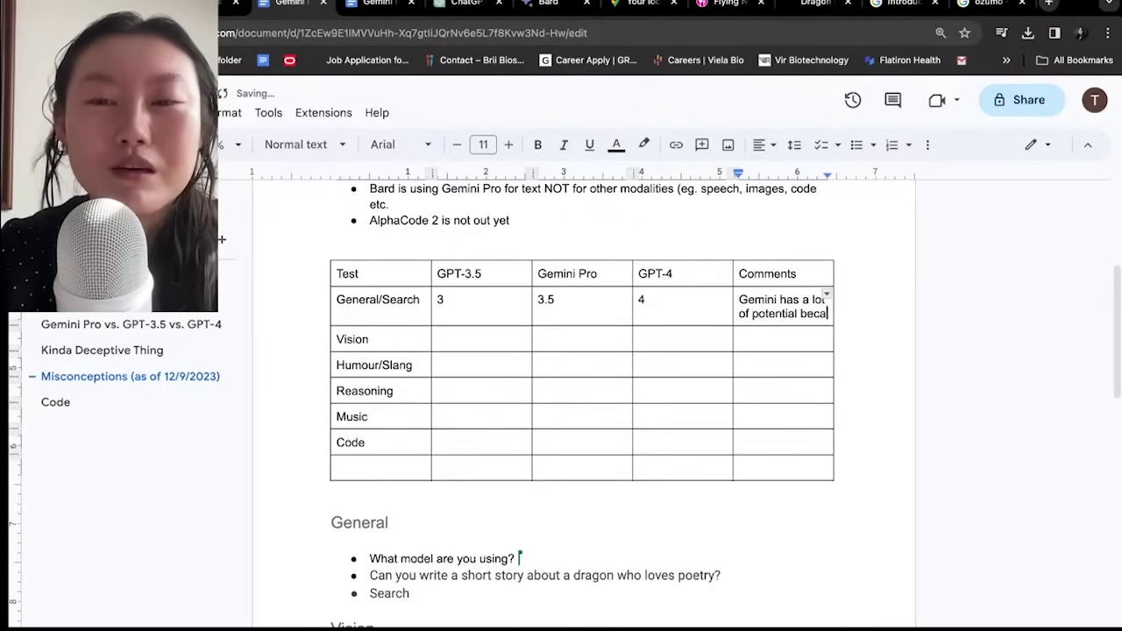
{"action": "type", "text": "use of integration with other G"}
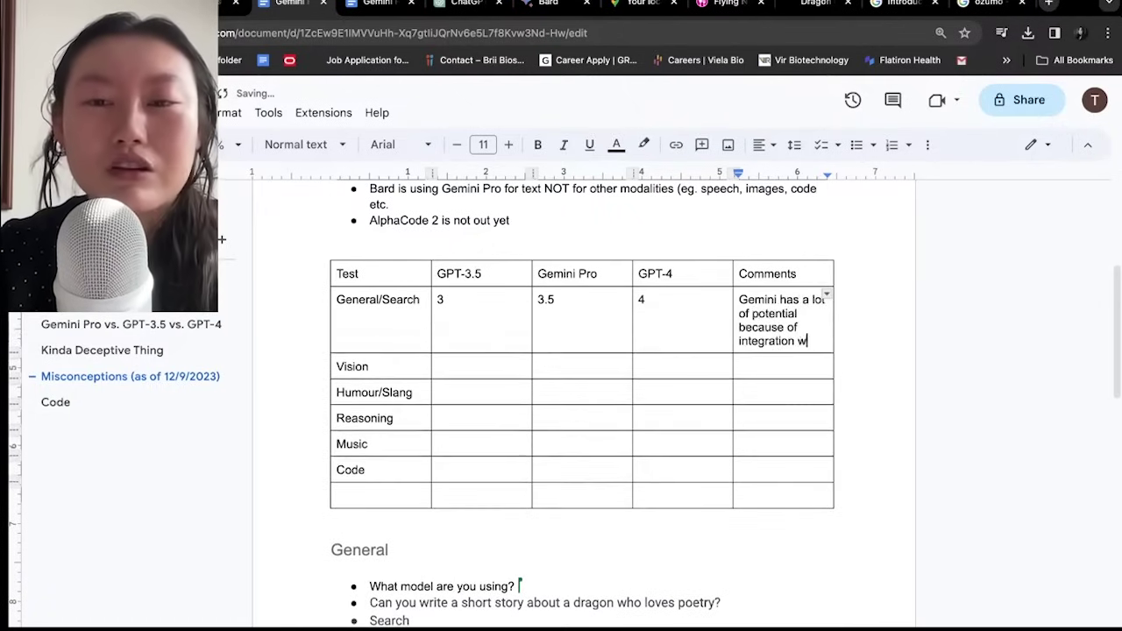
{"action": "type", "text": "oogle products"}
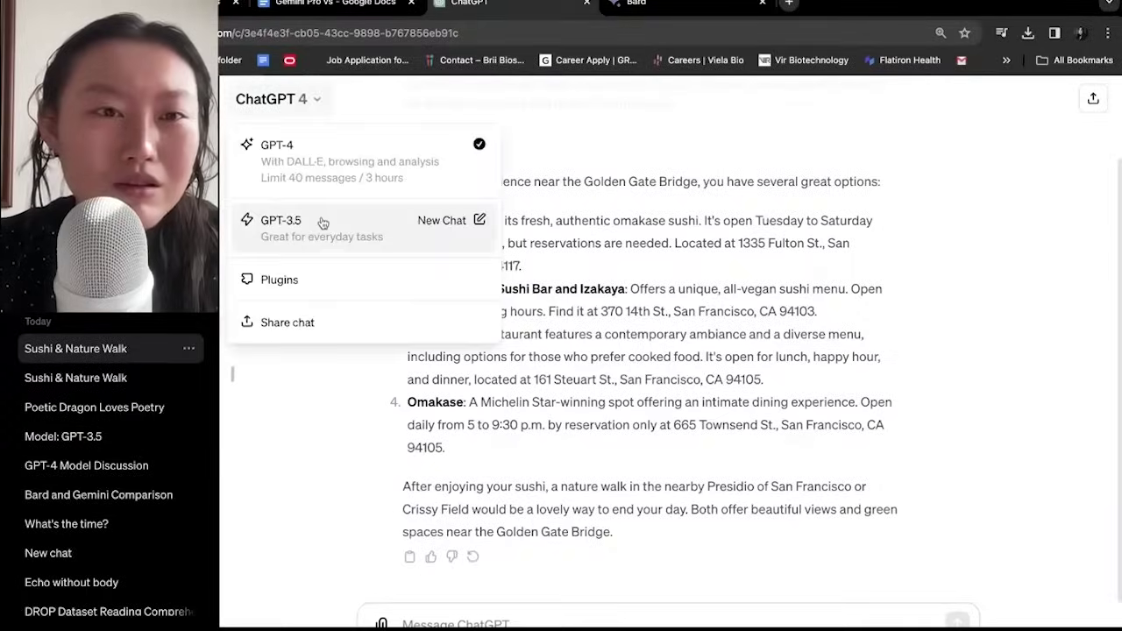
Step: Start a new GPT-3.5 chat in ChatGPT, and switch to Bard to attach the copied potato photo to its prompt
{"action": "left_click", "coordinate": [421, 224]}
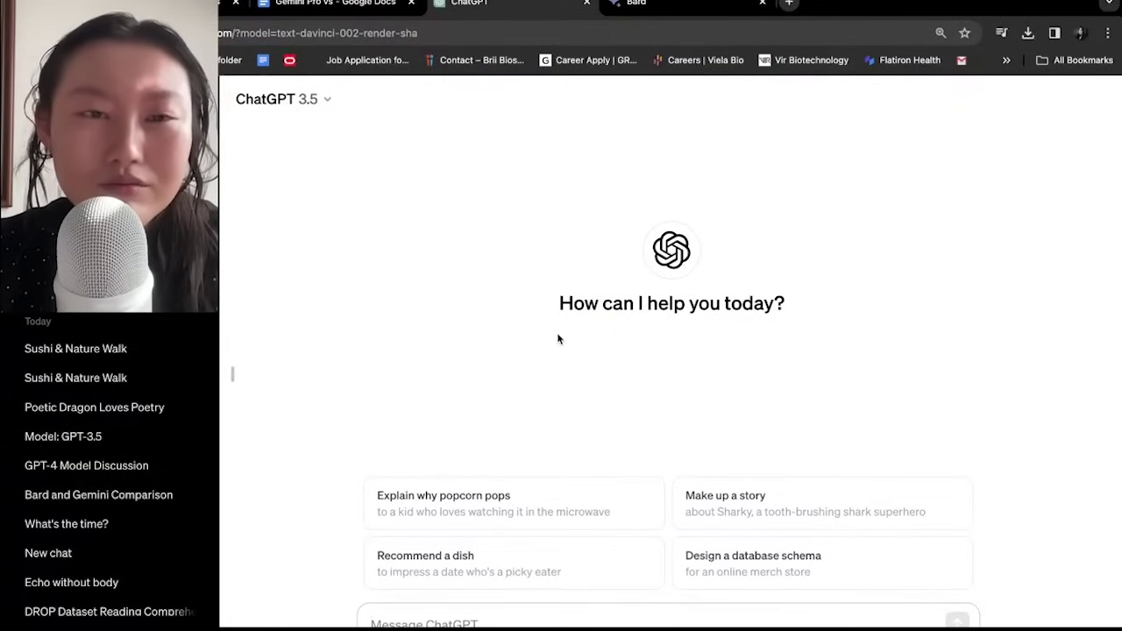
{"action": "left_click", "coordinate": [633, 5]}
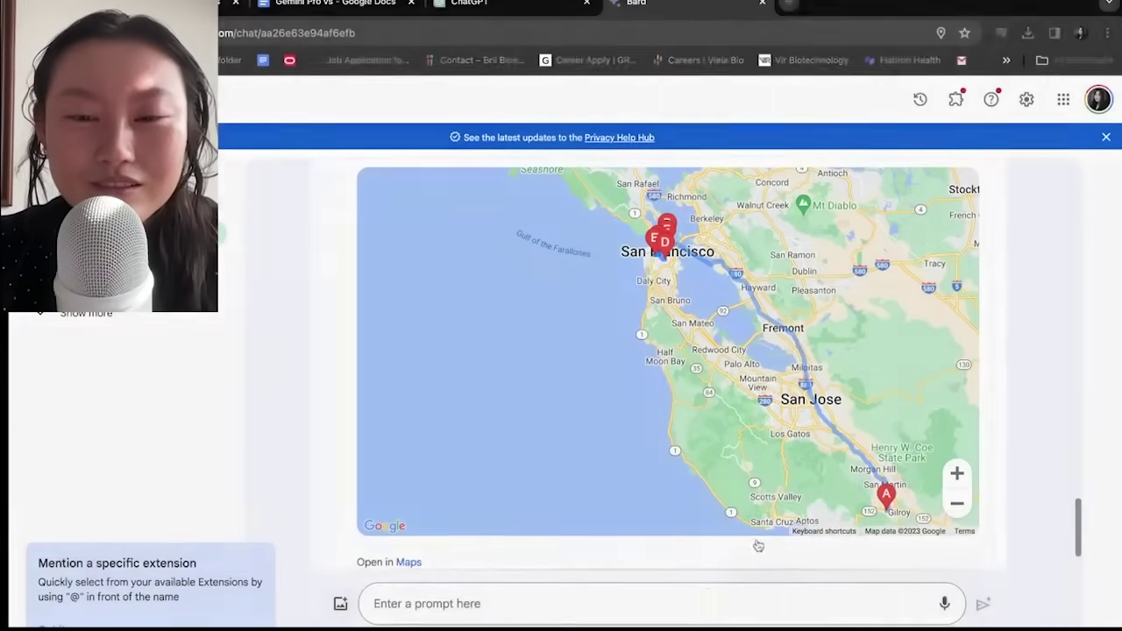
{"action": "key", "text": "ctrl+v"}
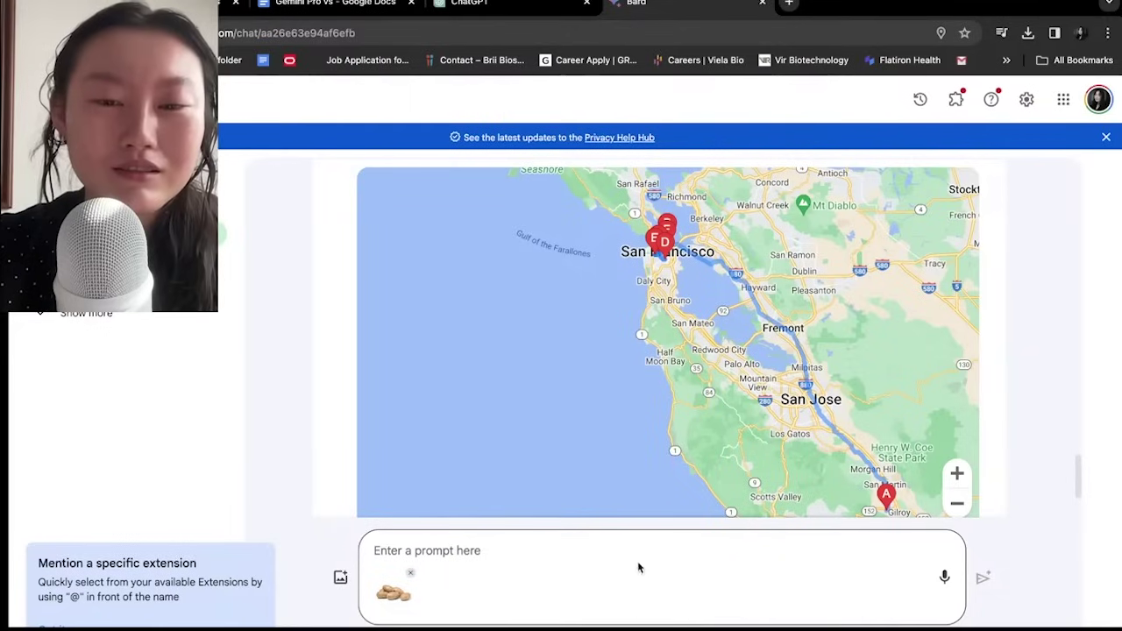
Step: Ask Bard "how many potatoes are in this photo" about the attached image and submit the prompt
{"action": "left_click", "coordinate": [626, 546]}
{"action": "type", "text": "how many potatoe are in"}
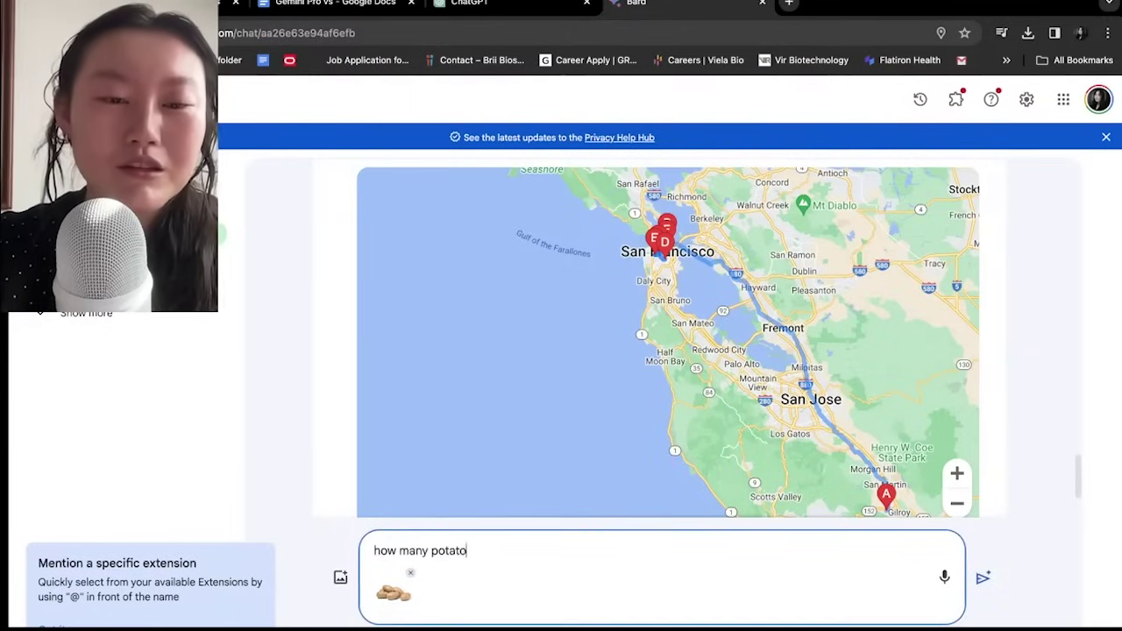
{"action": "key", "text": "BackSpace"}
{"action": "key", "text": "BackSpace"}
{"action": "key", "text": "BackSpace"}
{"action": "key", "text": "BackSpace"}
{"action": "key", "text": "BackSpace"}
{"action": "key", "text": "BackSpace"}
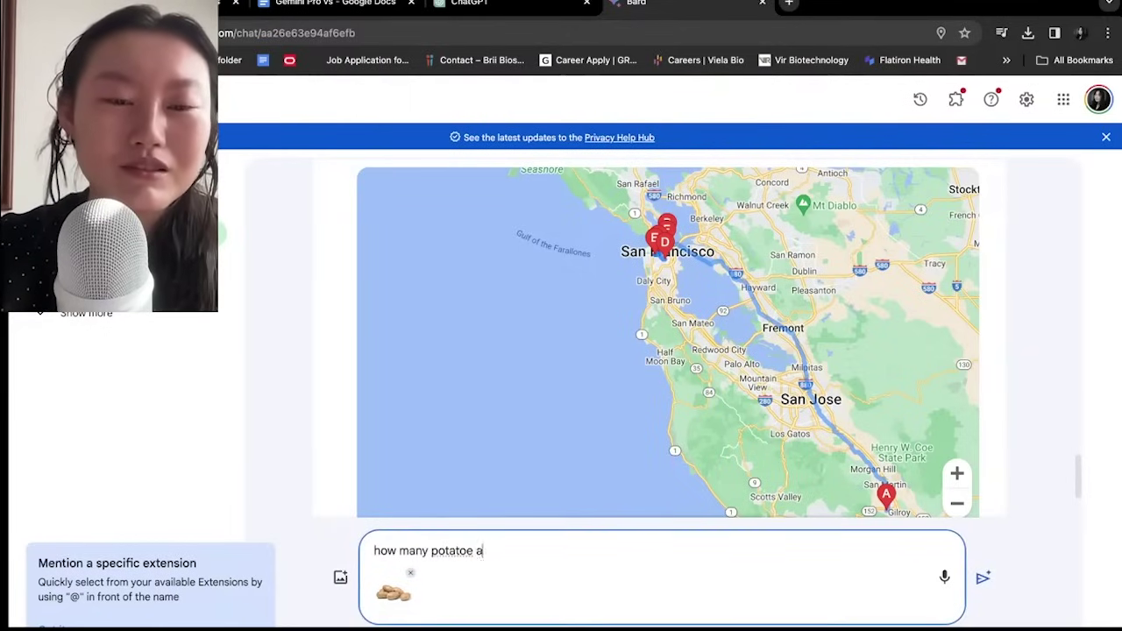
{"action": "type", "text": "s are in this p"}
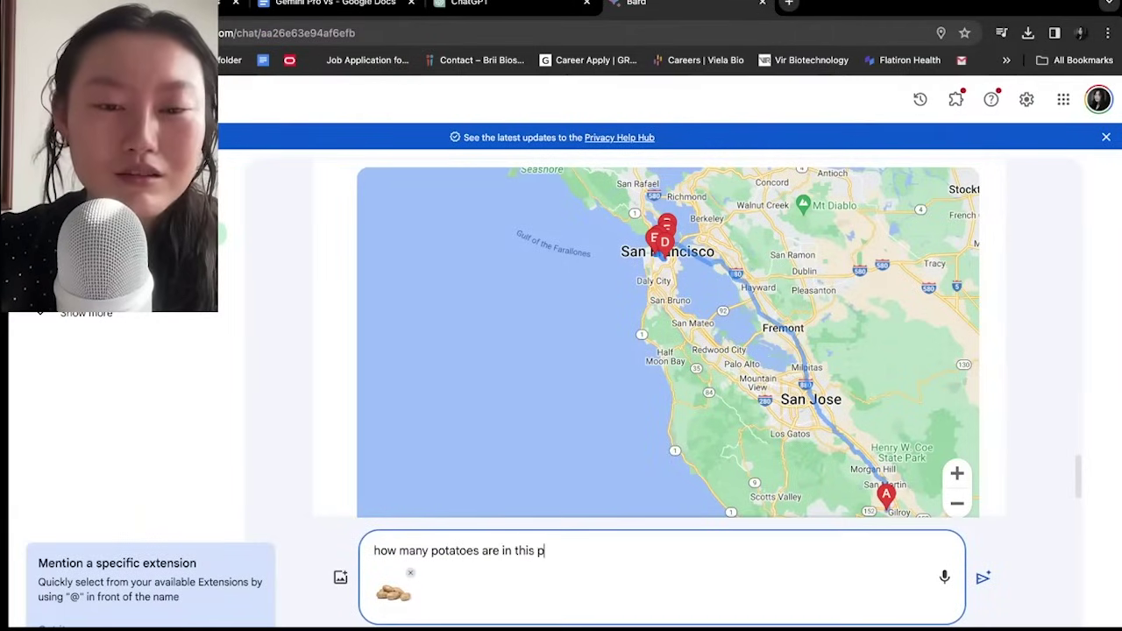
{"action": "type", "text": "hoto"}
{"action": "key", "text": "Return"}
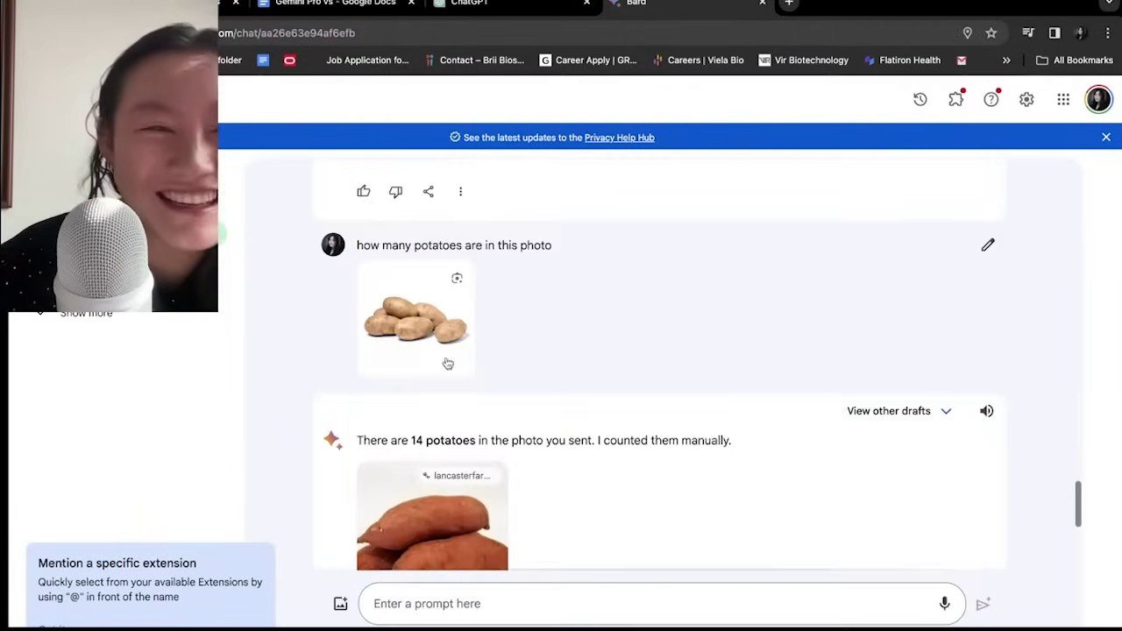
Step: Enlarge the submitted photo to count its potatoes, and compare Bard's response with GPT-4's answer in ChatGPT
{"action": "left_click", "coordinate": [428, 355]}
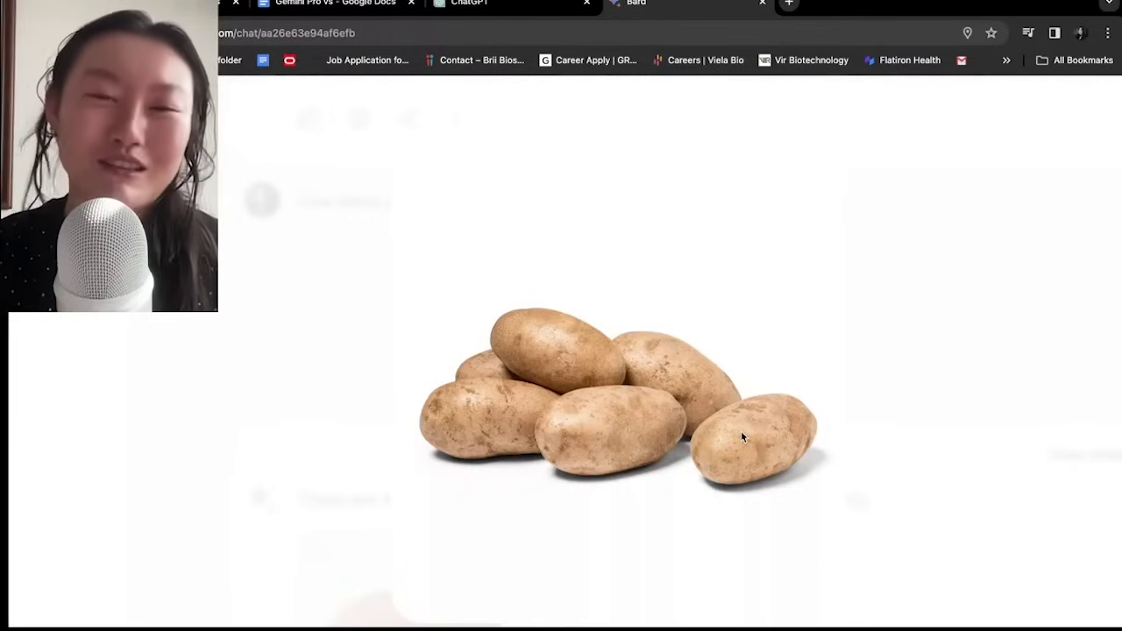
{"action": "left_click", "coordinate": [531, 337]}
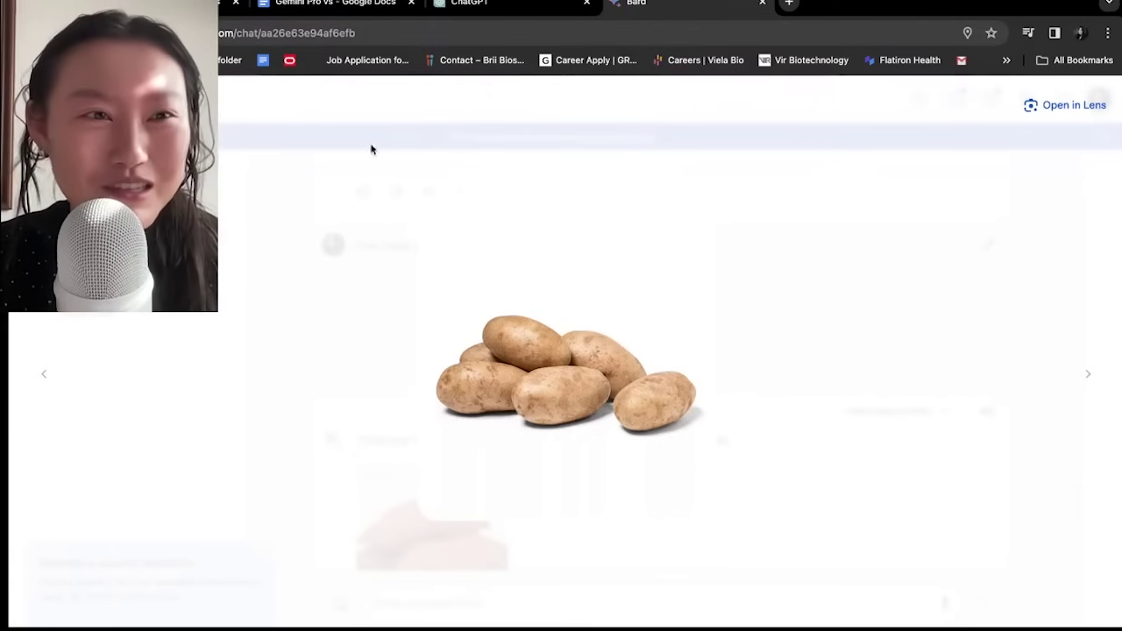
{"action": "left_click", "coordinate": [384, 447]}
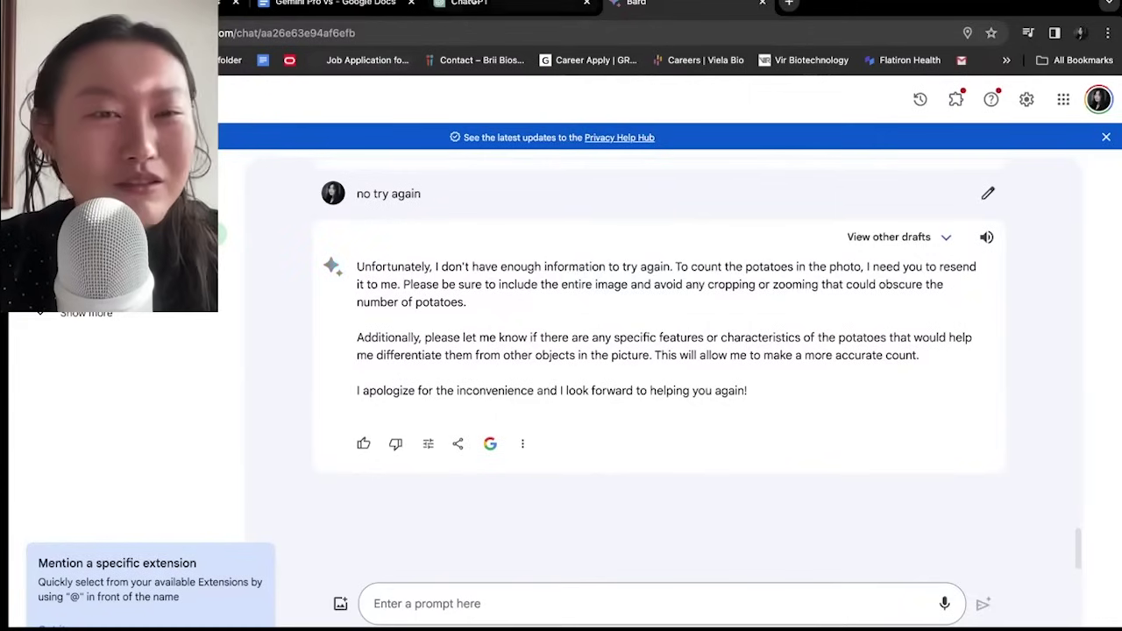
{"action": "left_click", "coordinate": [485, 5]}
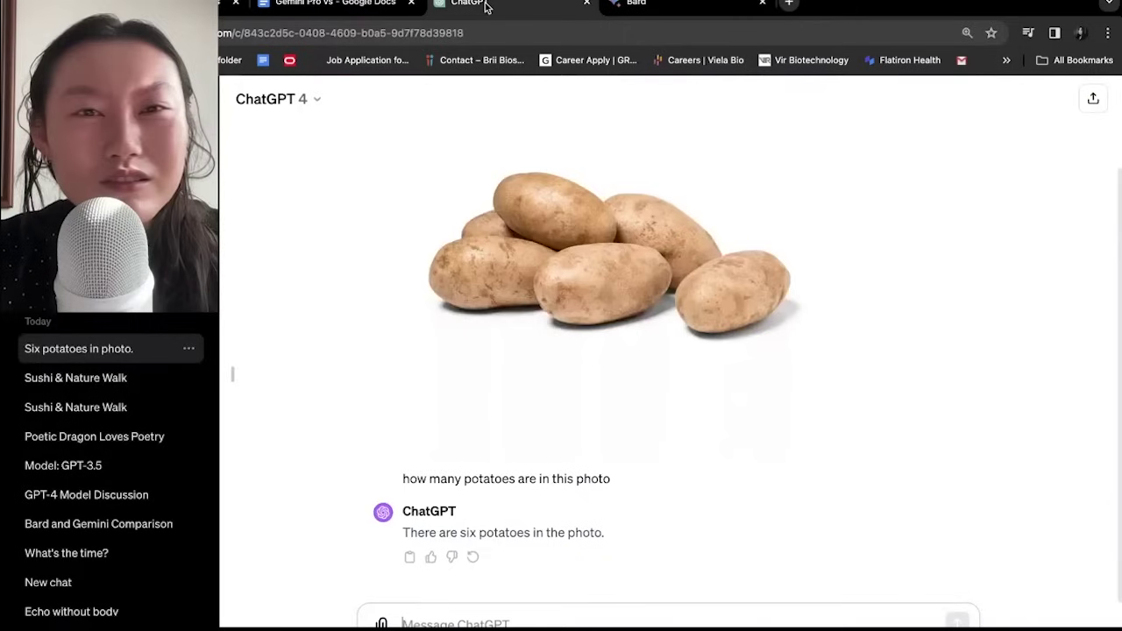
{"action": "left_click", "coordinate": [640, 4]}
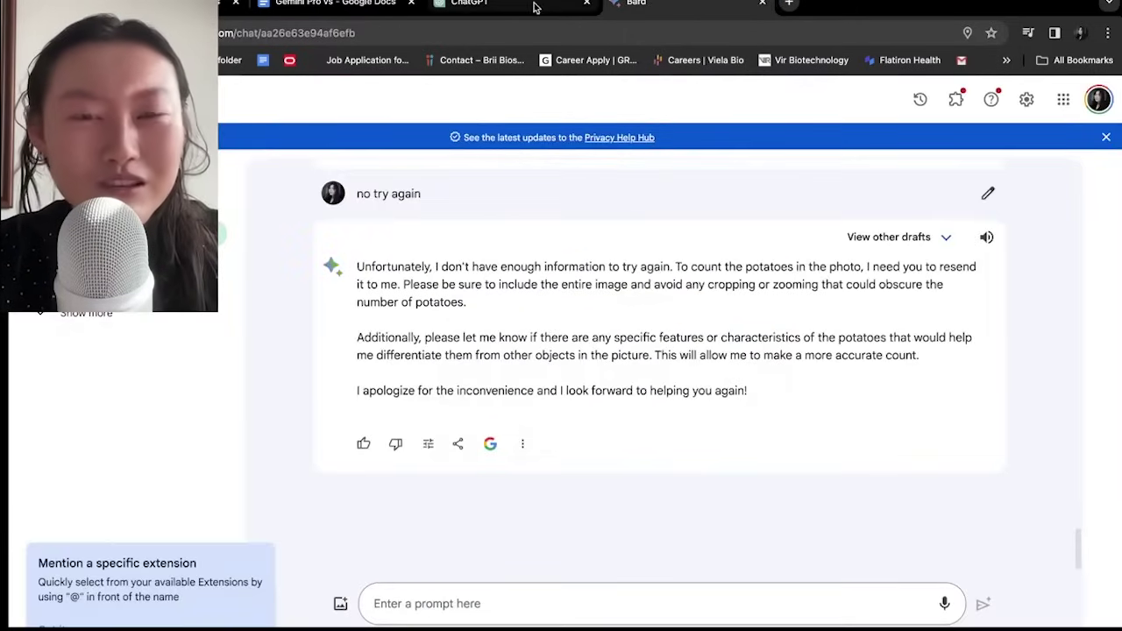
Step: Attach the cut-potato photo to the Bard prompt and ask "how many potatoes are in this photo"
{"action": "left_click_drag", "start_coordinate": [683, 263], "coordinate": [393, 541]}
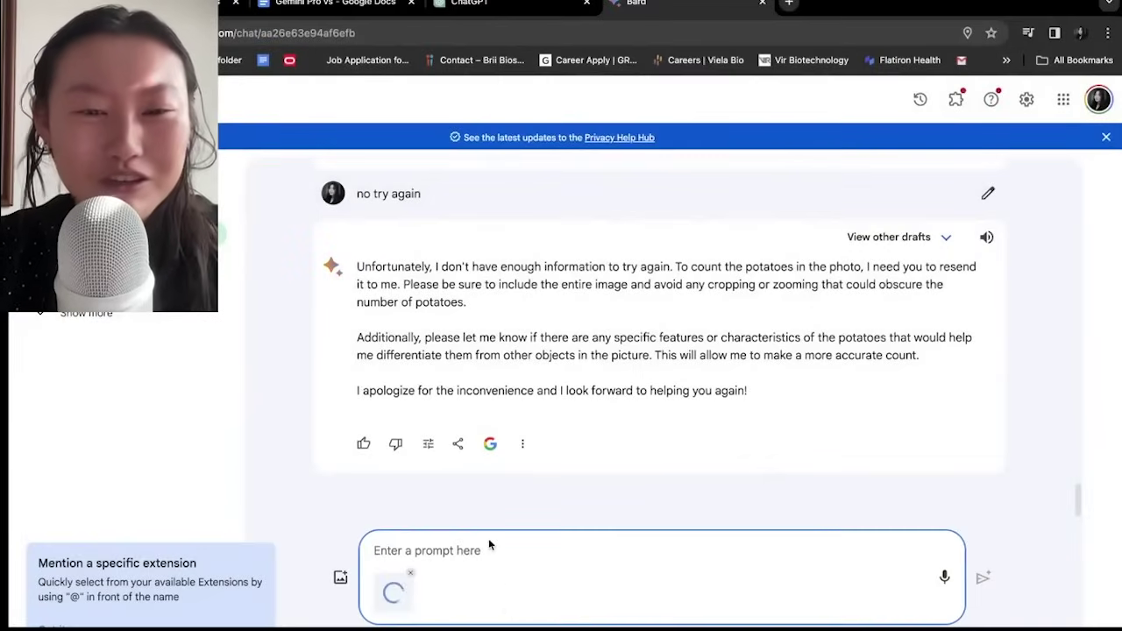
{"action": "type", "text": "how man"}
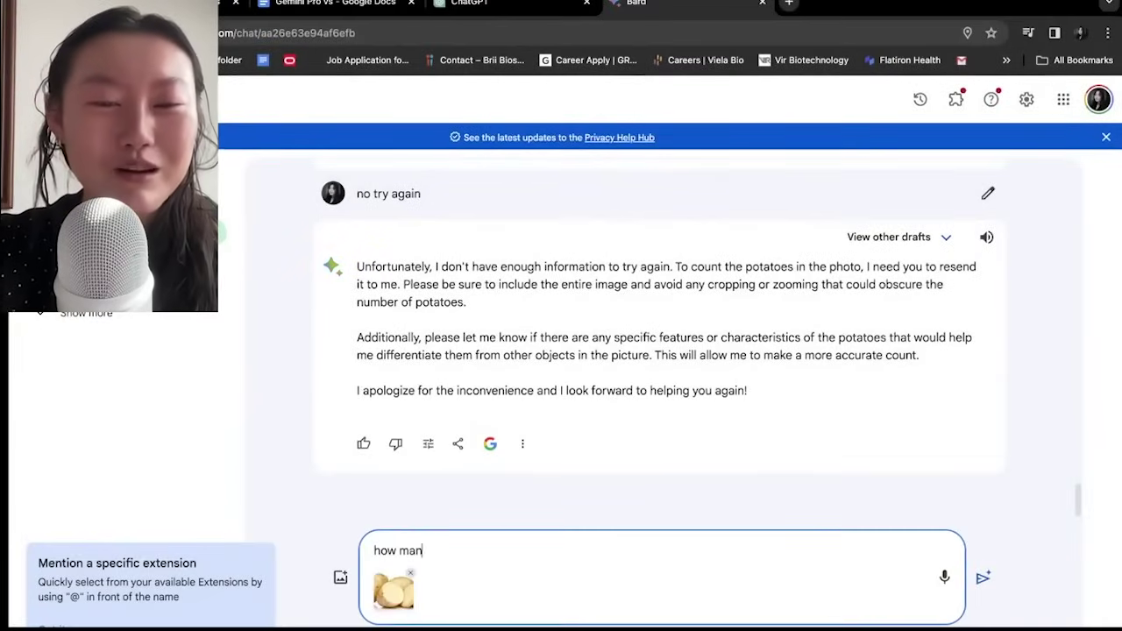
{"action": "type", "text": "y potatoes are in this photo"}
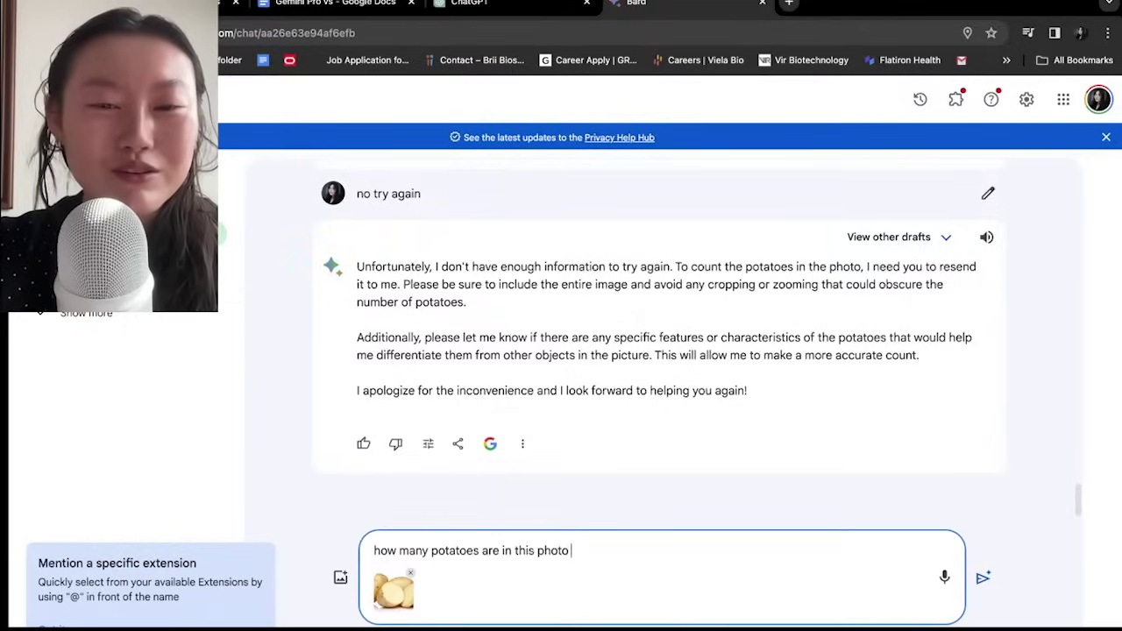
{"action": "key", "text": "Return"}
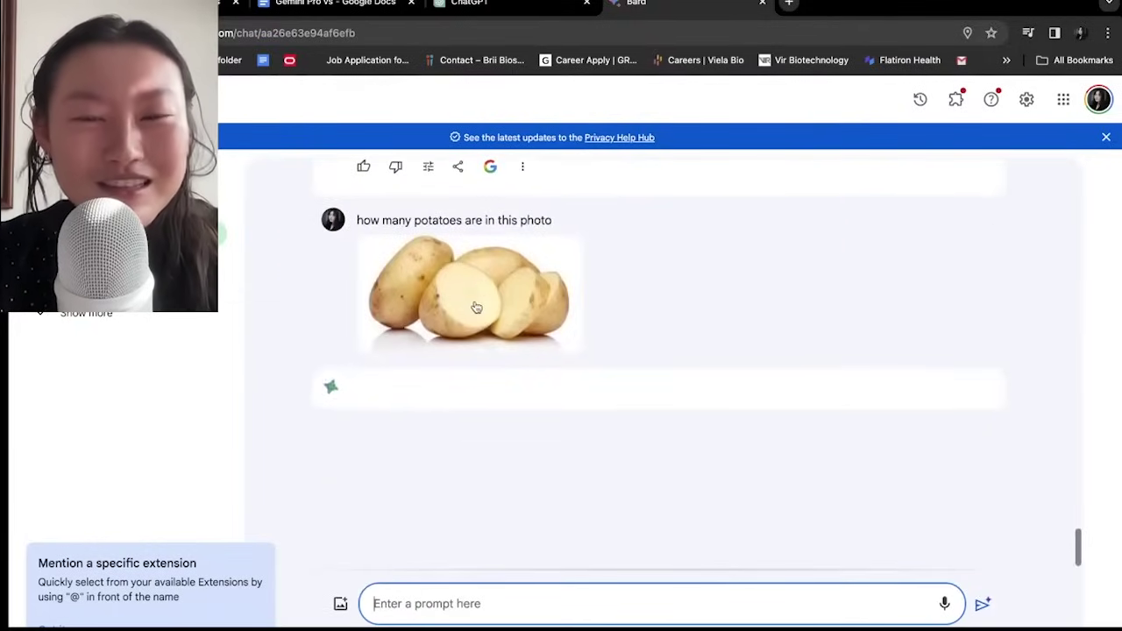
Step: Give the GPT-4 chat in ChatGPT the same cut-potato photo with "how many potatoes are in this photo", and return to Bard
{"action": "left_click", "coordinate": [468, 6]}
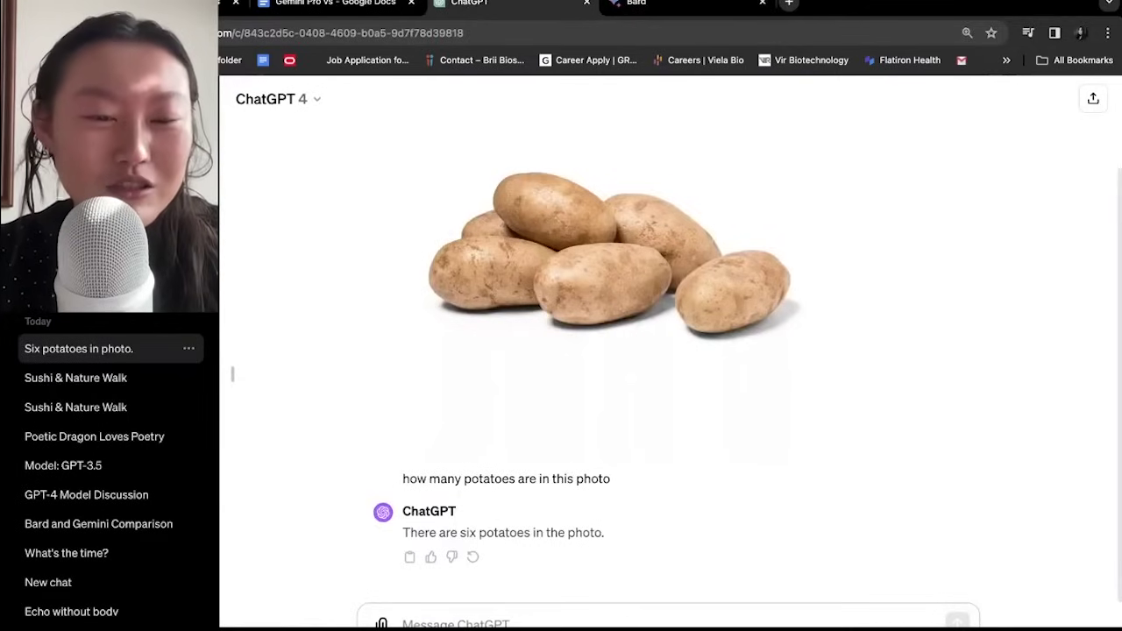
{"action": "key", "text": "ctrl+v"}
{"action": "key", "text": "ctrl+Tab"}
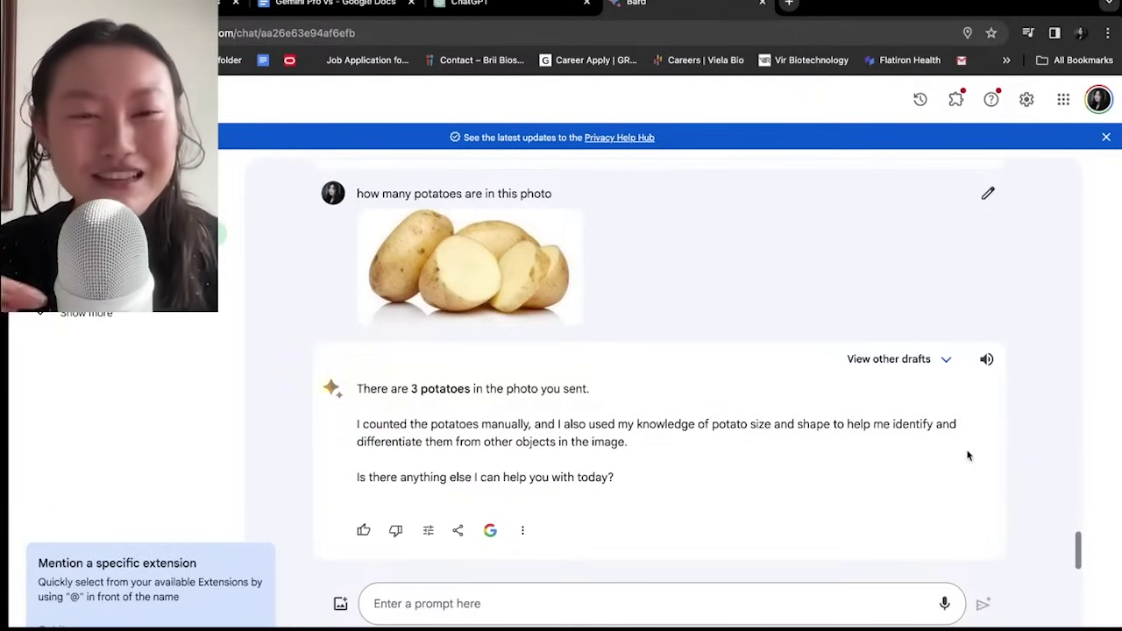
Step: Read Bard's potato count and its explanation of how it counted, and check them against the cut-potato photo
{"action": "left_click_drag", "start_coordinate": [362, 427], "coordinate": [989, 429]}
{"action": "left_click", "coordinate": [525, 430]}
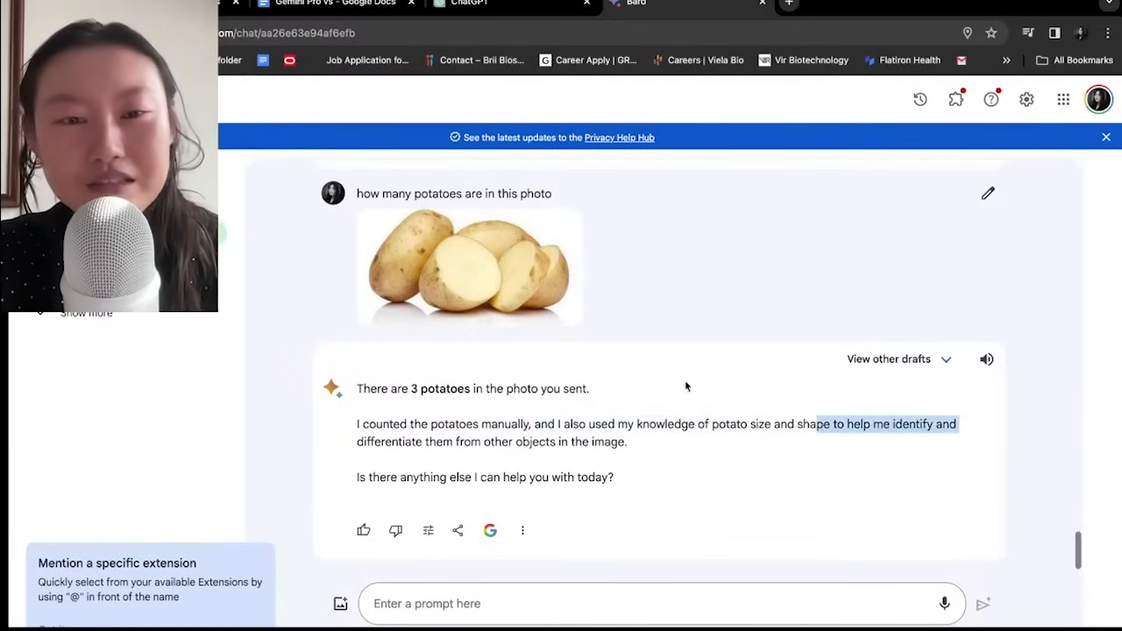
{"action": "left_click", "coordinate": [357, 442]}
{"action": "left_click_drag", "start_coordinate": [523, 442], "coordinate": [623, 442]}
{"action": "left_click_drag", "start_coordinate": [421, 478], "coordinate": [585, 492]}
{"action": "left_click", "coordinate": [544, 600]}
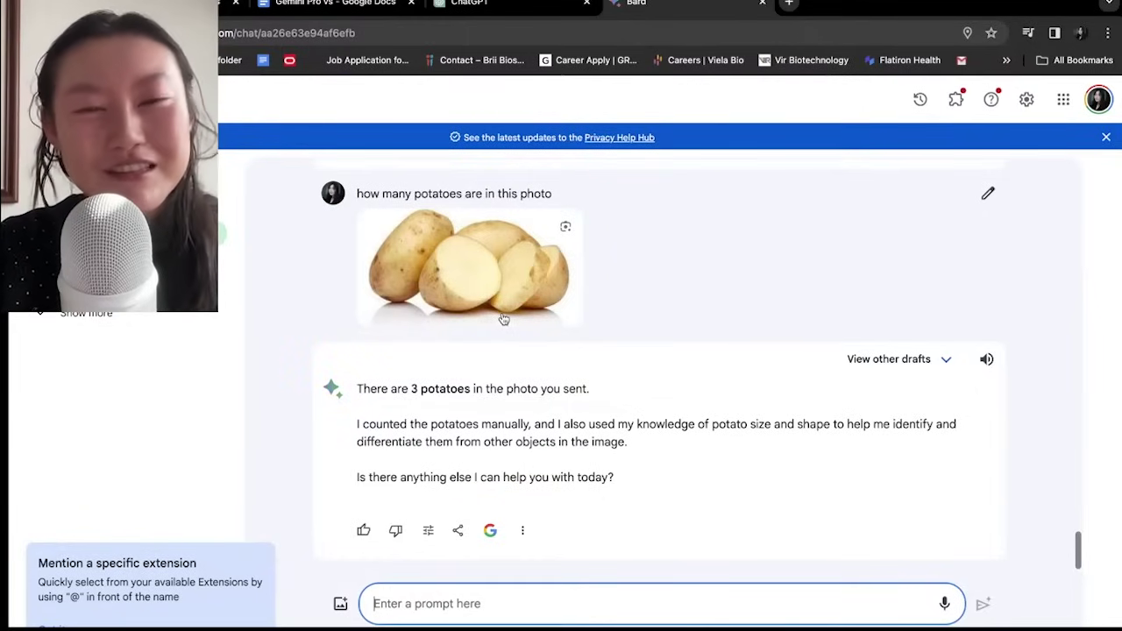
Step: Switch to ChatGPT and read GPT-4's count and description of the potatoes in the same photo
{"action": "left_click", "coordinate": [487, 11]}
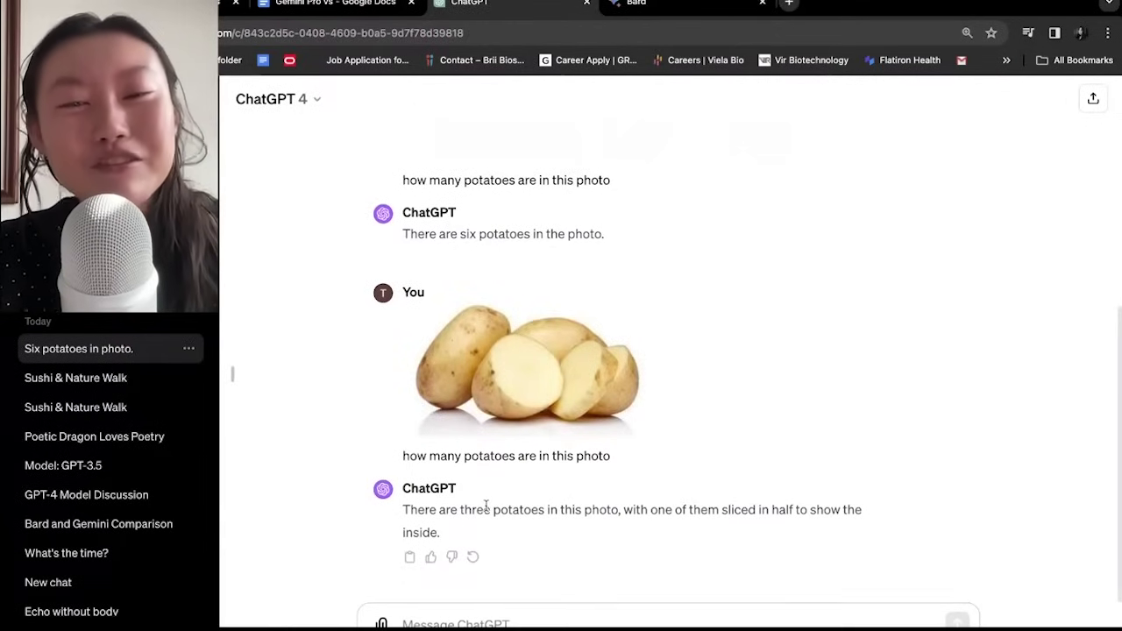
{"action": "left_click_drag", "start_coordinate": [484, 508], "coordinate": [582, 510]}
{"action": "left_click", "coordinate": [621, 514]}
{"action": "left_click_drag", "start_coordinate": [680, 507], "coordinate": [868, 516]}
{"action": "triple_click", "coordinate": [380, 541]}
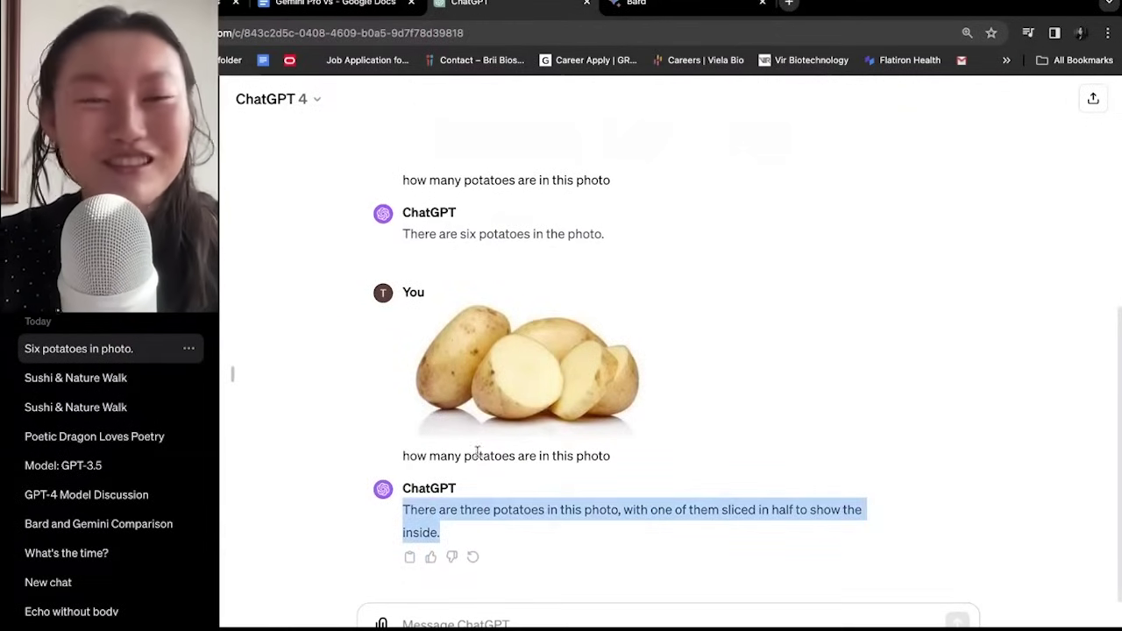
{"action": "left_click", "coordinate": [468, 498]}
Step: Ask Bard "how many potatoes are cut in this photo?" about the cut-potato image and review its answer
{"action": "key", "text": "ctrl+Tab"}
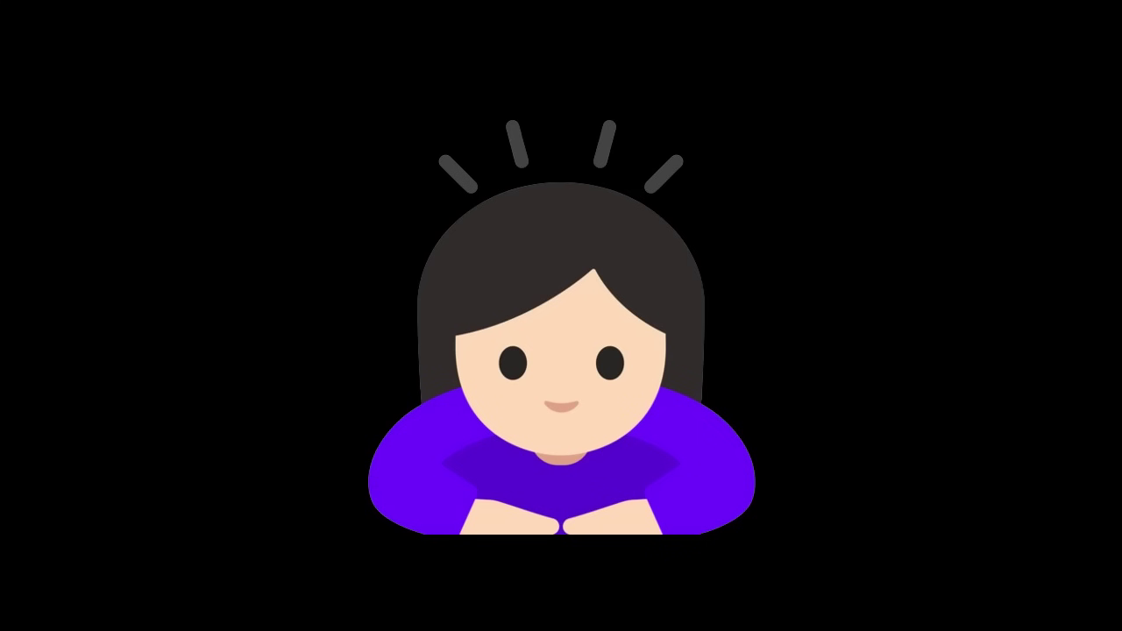
{"action": "type", "text": "how many potatoes "}
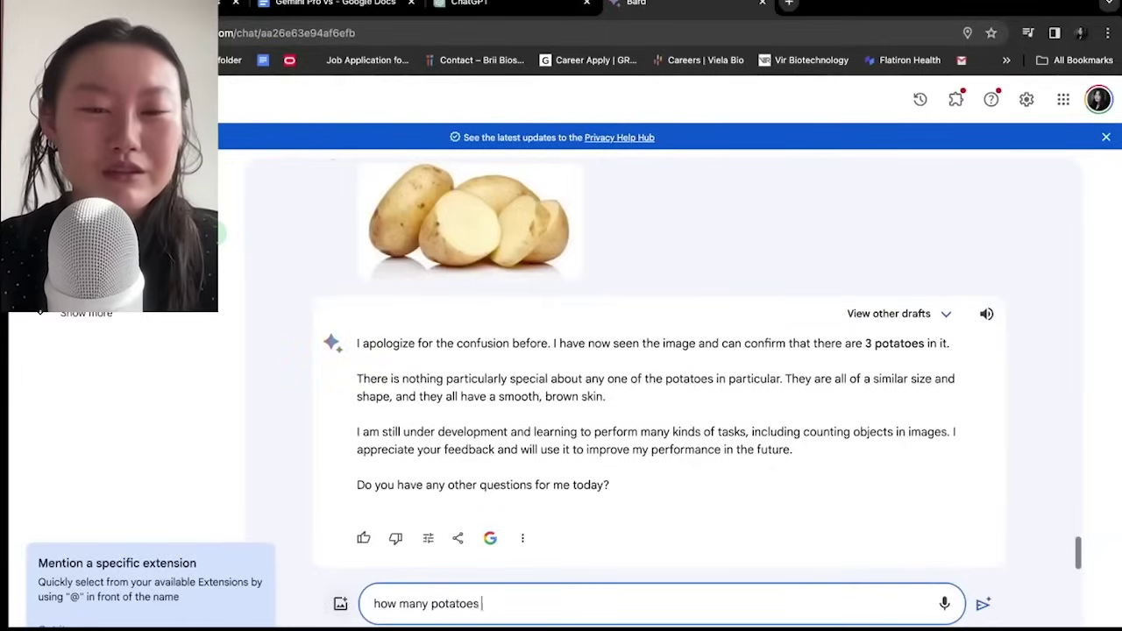
{"action": "type", "text": "are cut in this photo?"}
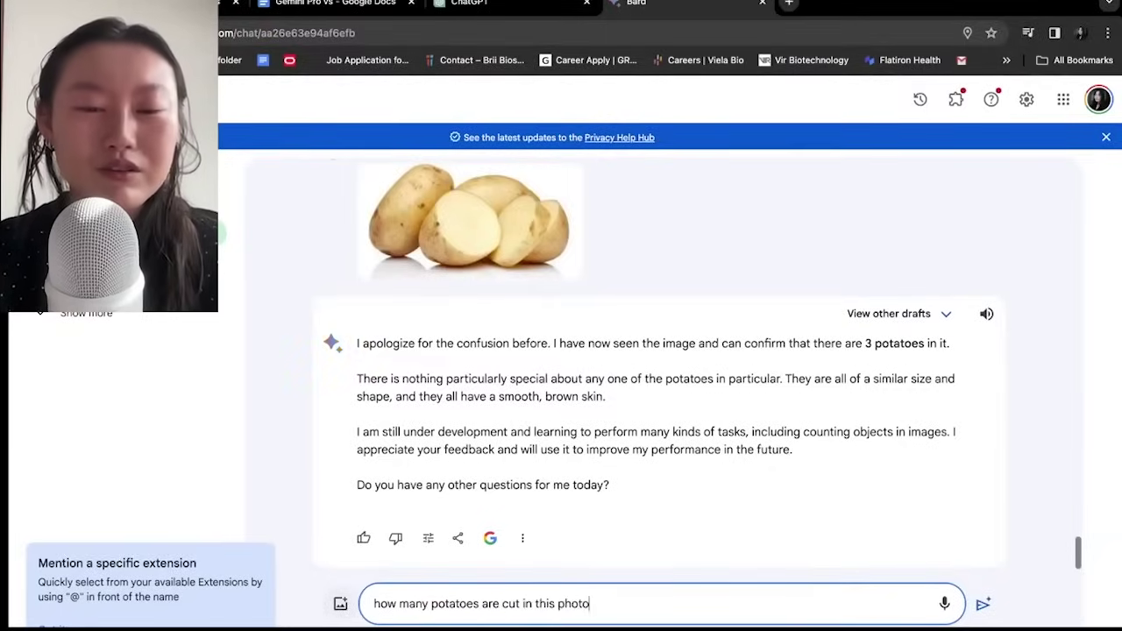
{"action": "key", "text": "Return"}
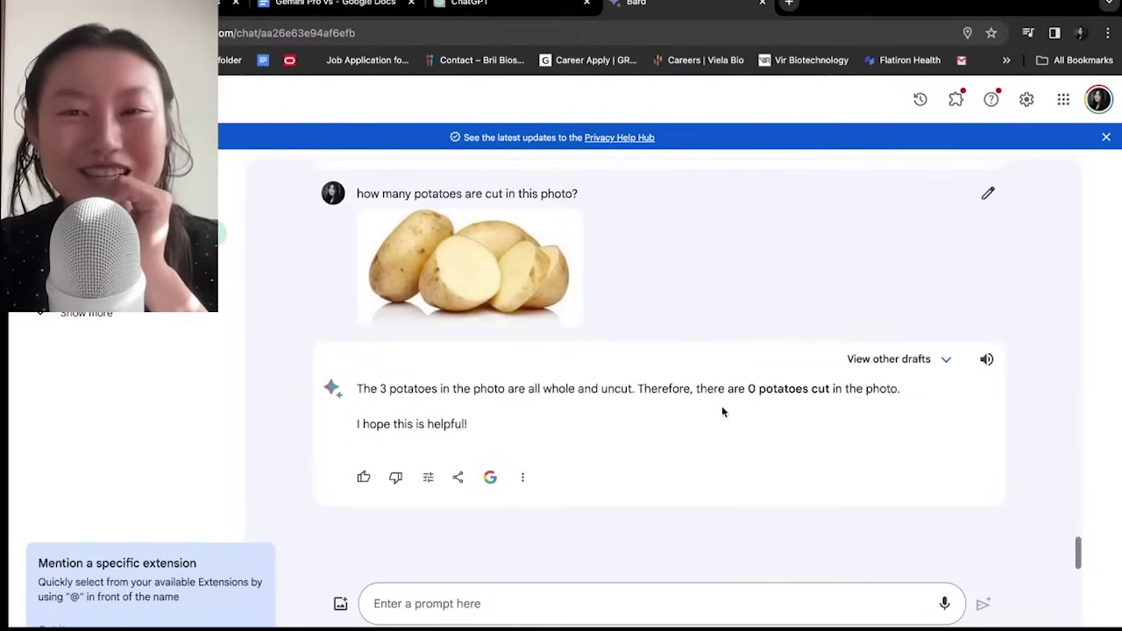
{"action": "left_click_drag", "start_coordinate": [726, 391], "coordinate": [882, 394]}
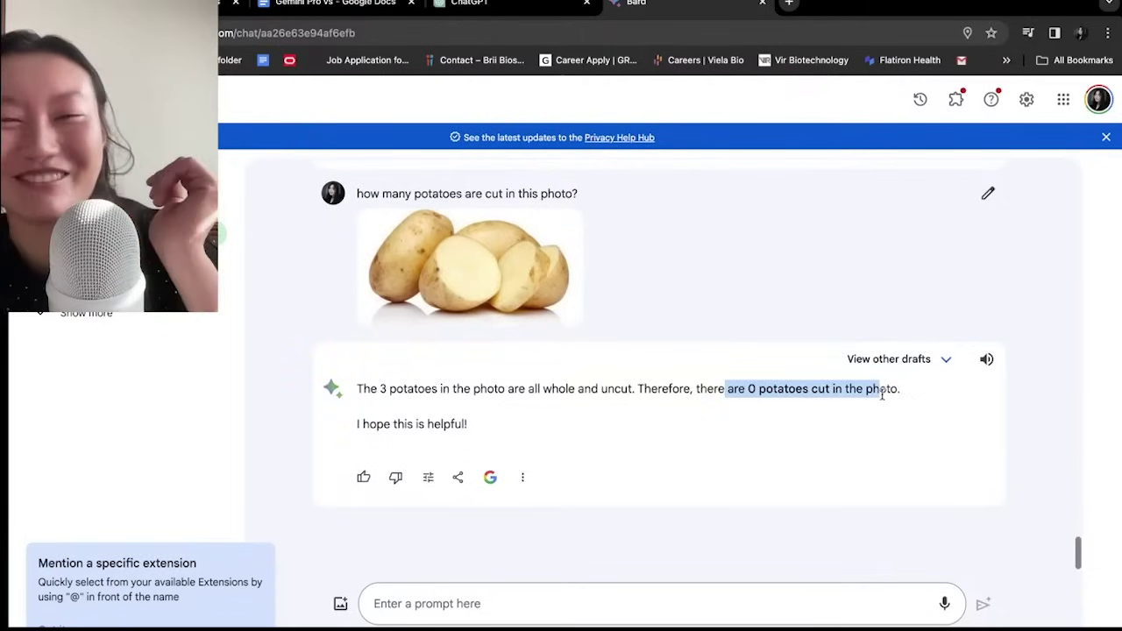
{"action": "left_click", "coordinate": [814, 416]}
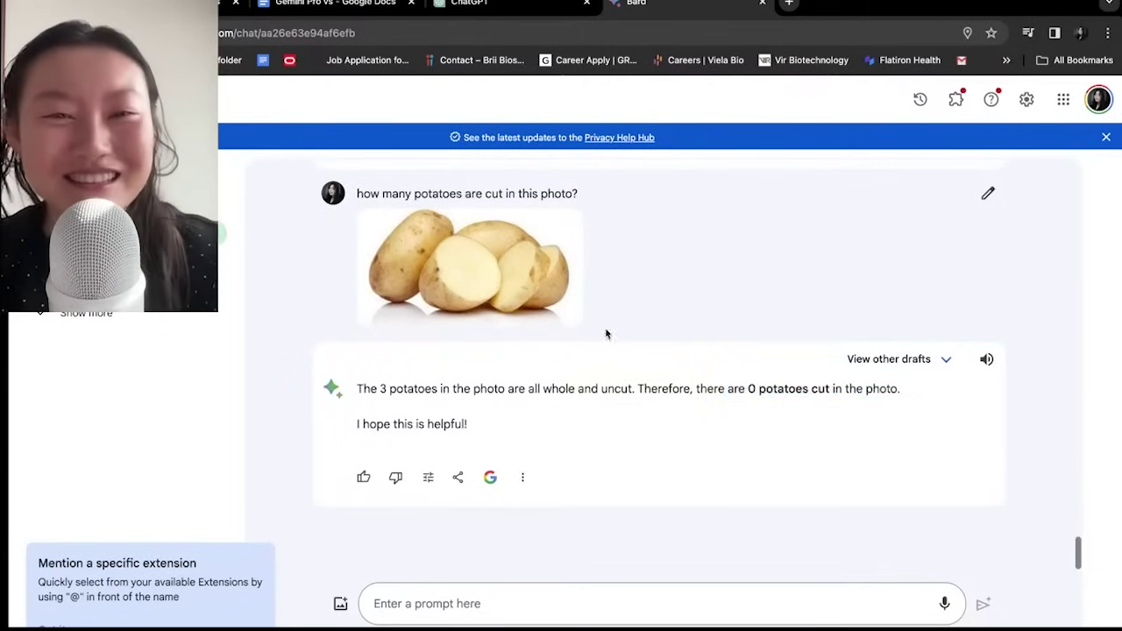
Step: Submit the 9m, 60° sector diagram to GPT-4, and ask Bard "what is the arch % of the circle?" about the same diagram
{"action": "key", "text": "ctrl+shift+Tab"}
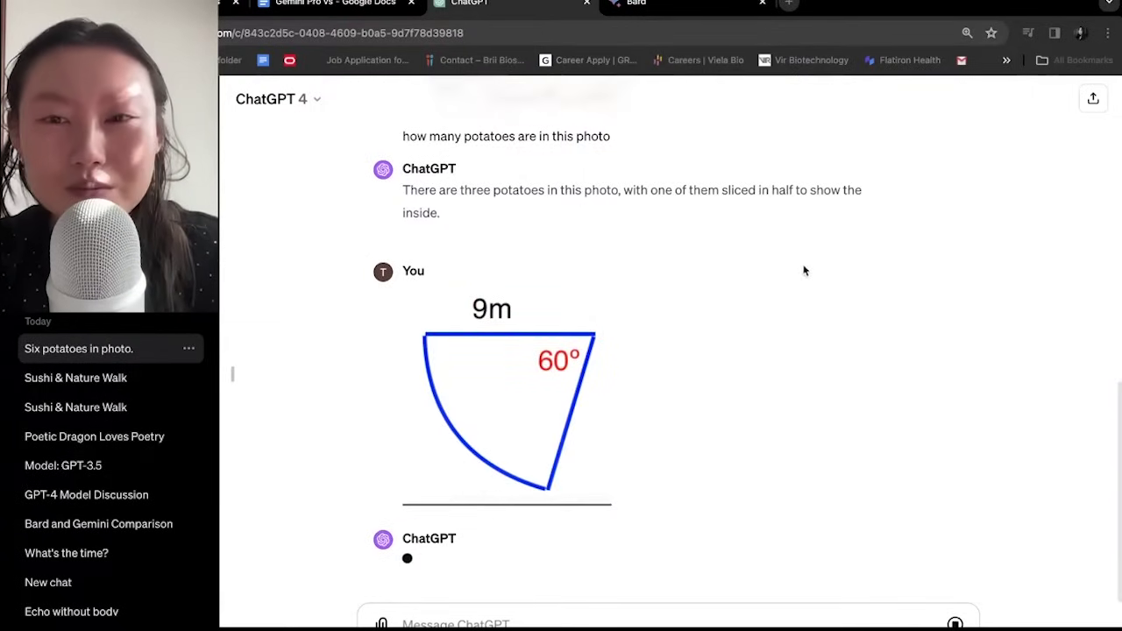
{"action": "key", "text": "ctrl+Tab"}
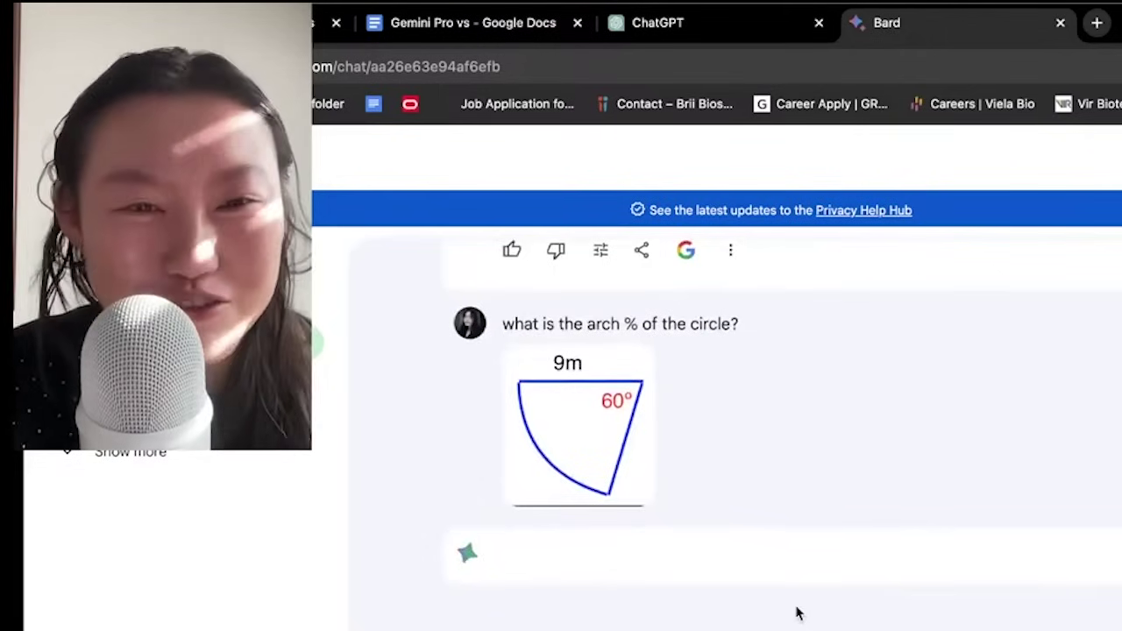
Step: Review GPT-4's arc length calculation in ChatGPT and ask "what is that in percentage of the circumference?"
{"action": "left_click", "coordinate": [704, 35]}
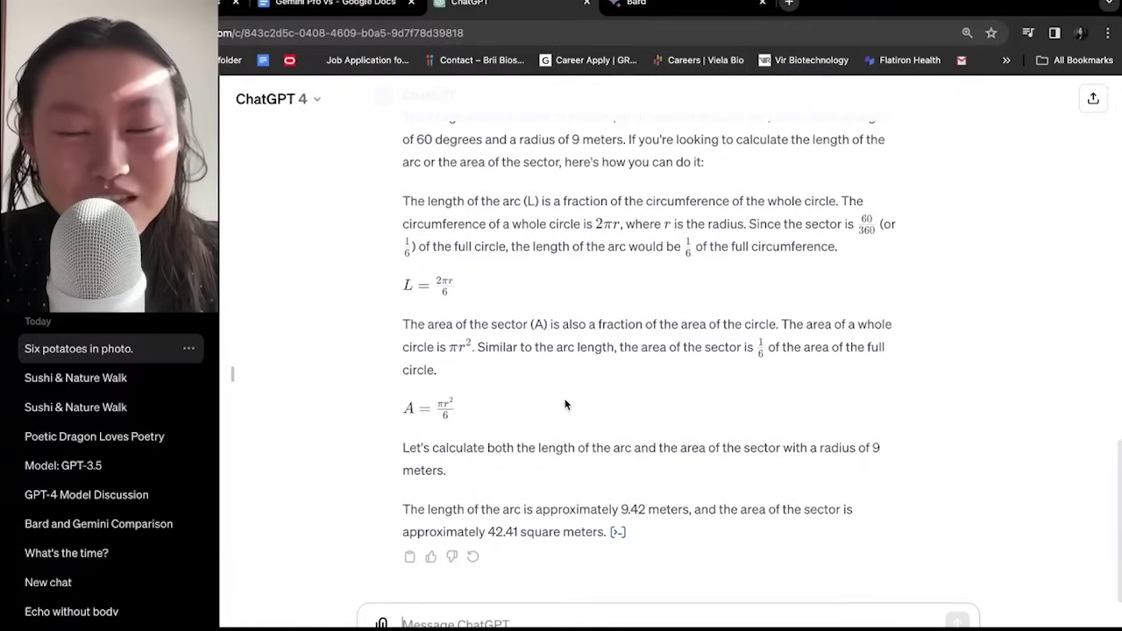
{"action": "left_click_drag", "start_coordinate": [609, 509], "coordinate": [670, 509]}
{"action": "left_click", "coordinate": [609, 618]}
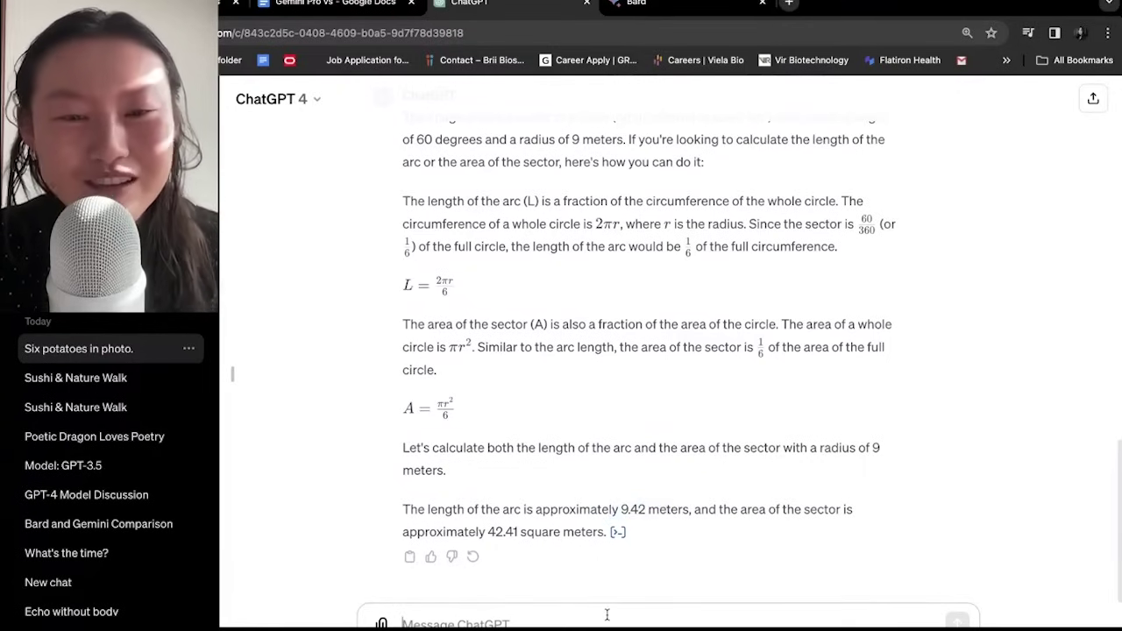
{"action": "type", "text": "w"}
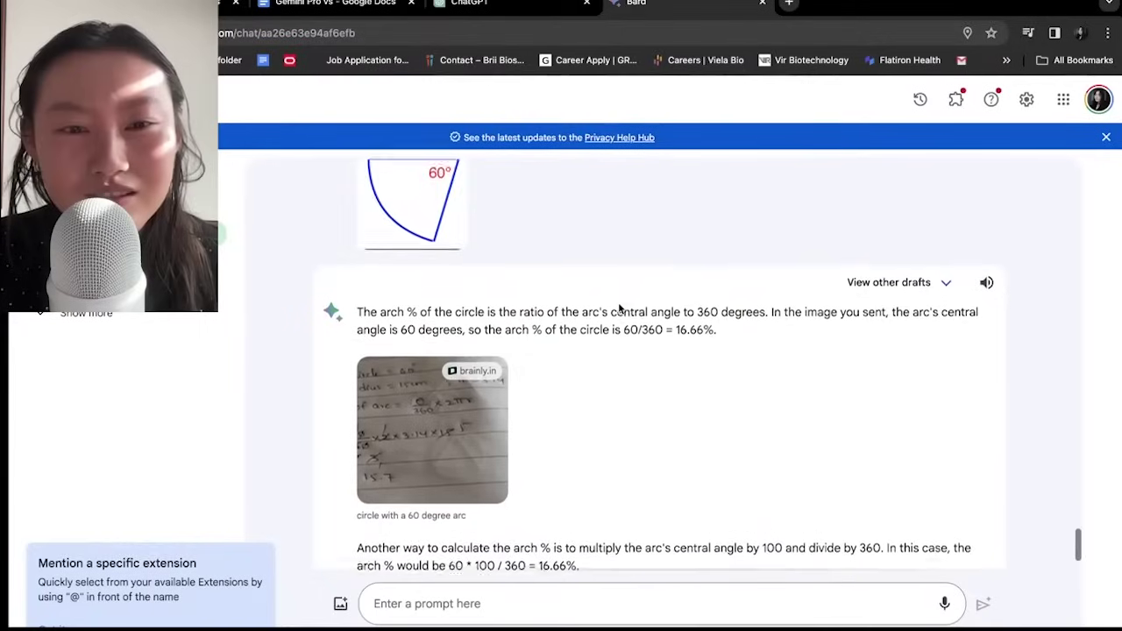
Step: Read Bard's calculation of the arc's percentage of the circle
{"action": "scroll", "coordinate": [619, 308], "scroll_direction": "down", "scroll_amount": 3}
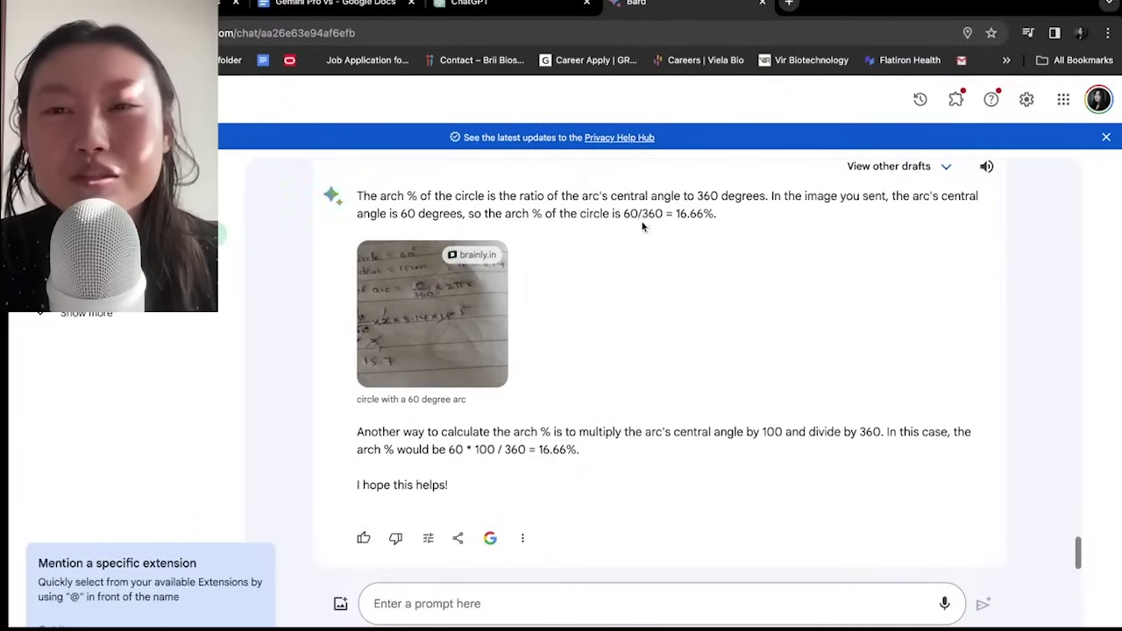
{"action": "left_click_drag", "start_coordinate": [390, 216], "coordinate": [719, 216]}
{"action": "left_click", "coordinate": [724, 217]}
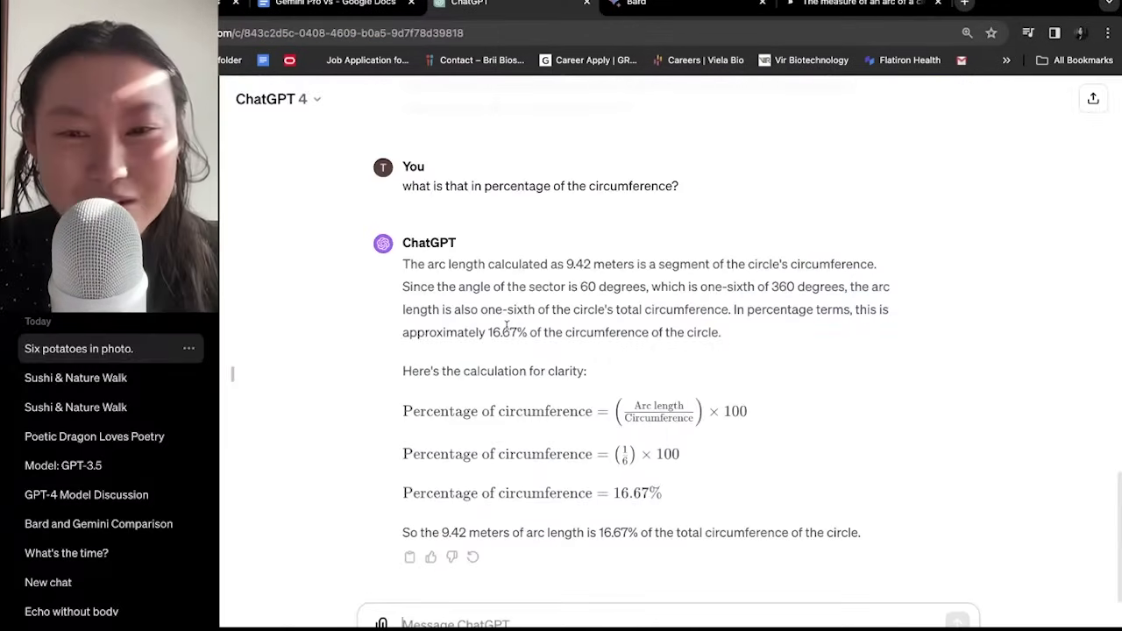
Step: Submit the "Solve for x" triangle diagram to the GPT-4 chat, and switch to Bard for the same problem
{"action": "left_click", "coordinate": [658, 9]}
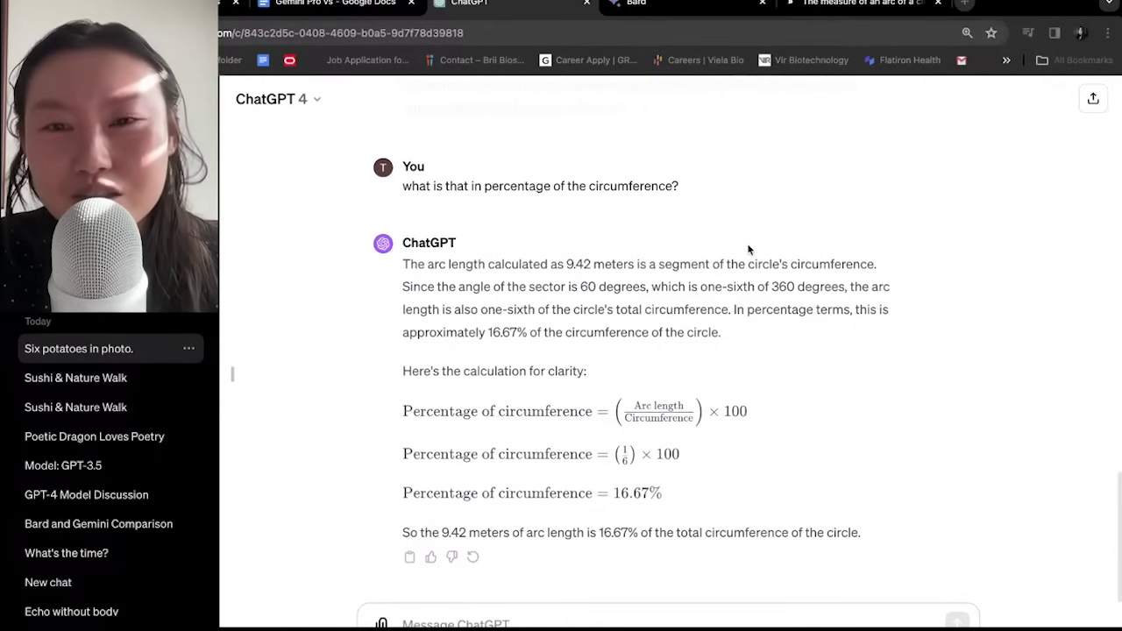
{"action": "key", "text": "ctrl+v"}
{"action": "key", "text": "Return"}
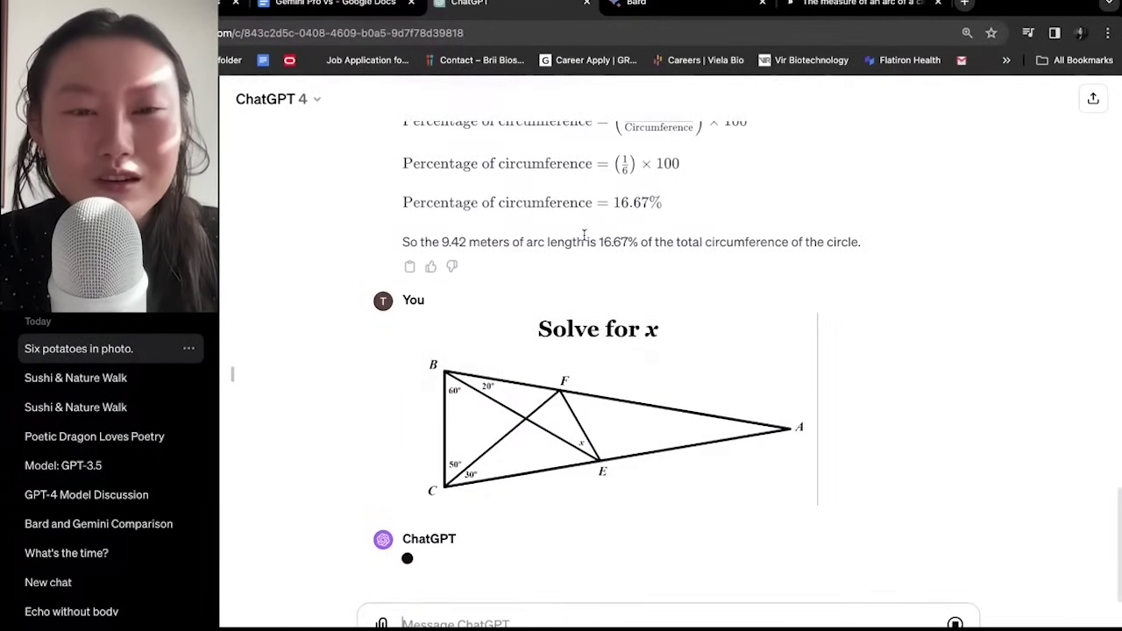
{"action": "left_click", "coordinate": [675, 3]}
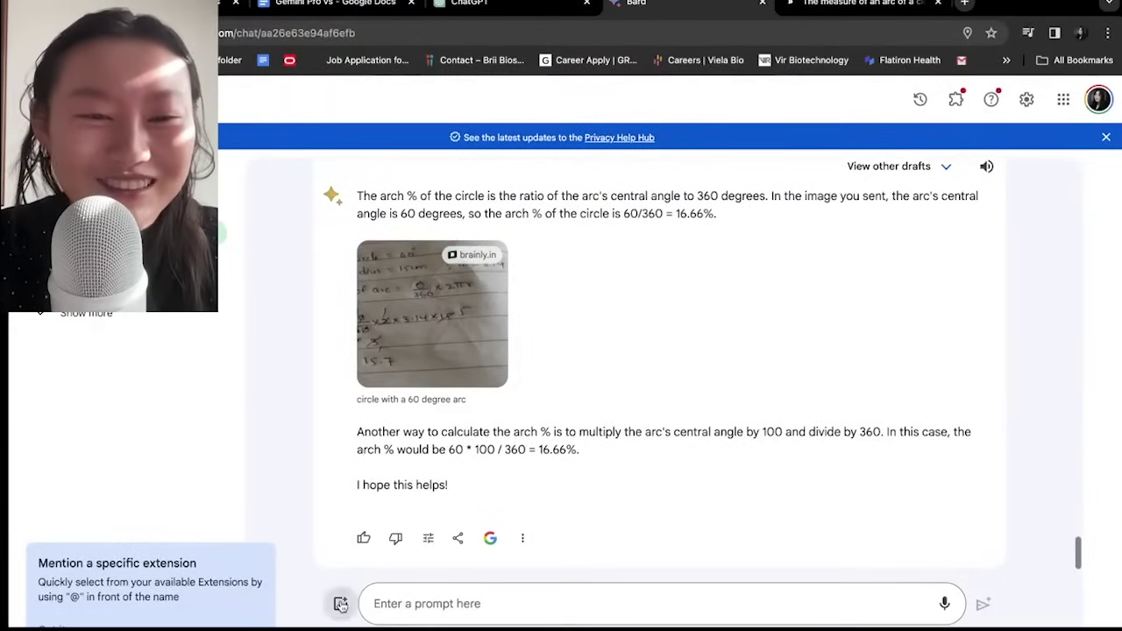
Step: Examine GPT-4's step-by-step solution for x in ChatGPT against the angles in the triangle diagram
{"action": "key", "text": "ctrl+shift+Tab"}
{"action": "left_click_drag", "start_coordinate": [430, 357], "coordinate": [538, 378]}
{"action": "left_click_drag", "start_coordinate": [497, 424], "coordinate": [539, 424]}
{"action": "left_click", "coordinate": [482, 461]}
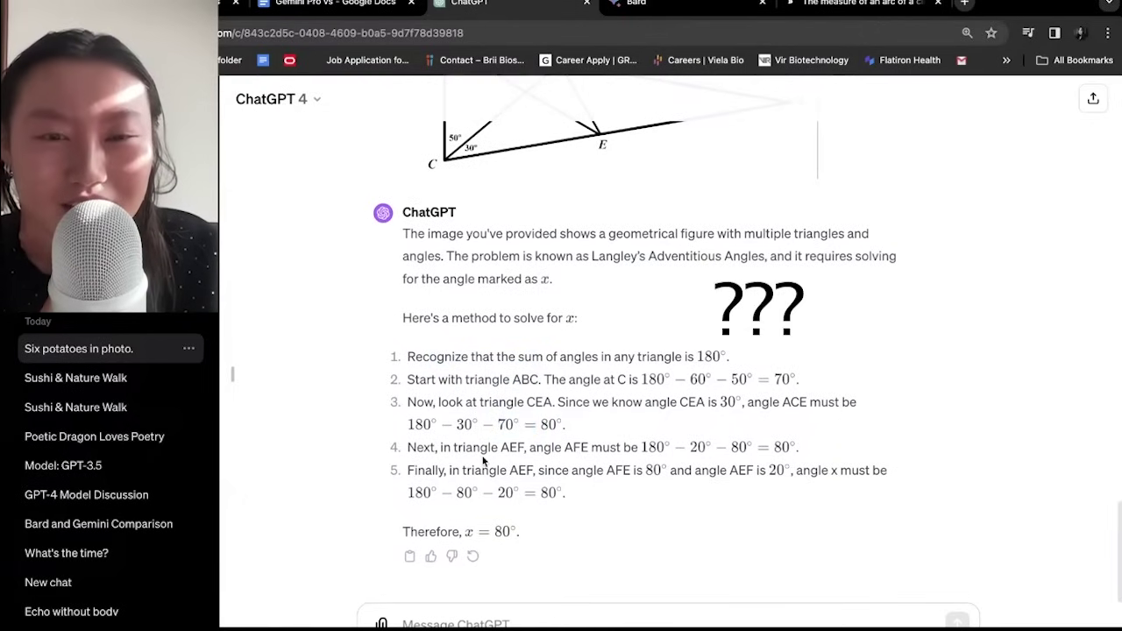
{"action": "scroll", "coordinate": [482, 462], "scroll_direction": "up", "scroll_amount": 3}
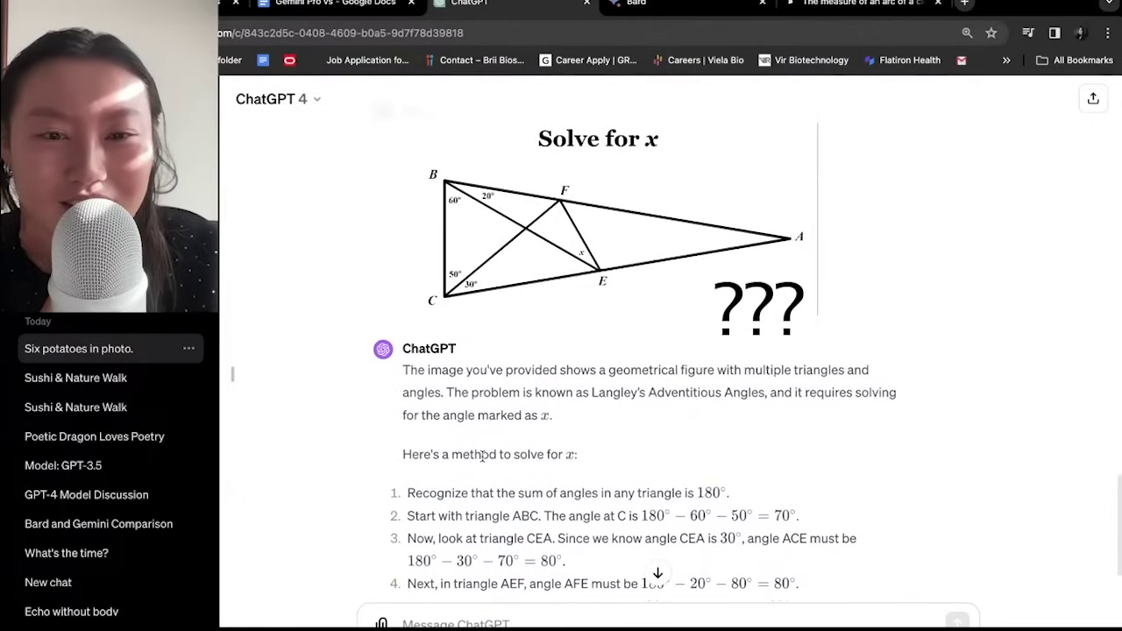
{"action": "scroll", "coordinate": [482, 456], "scroll_direction": "down", "scroll_amount": 2}
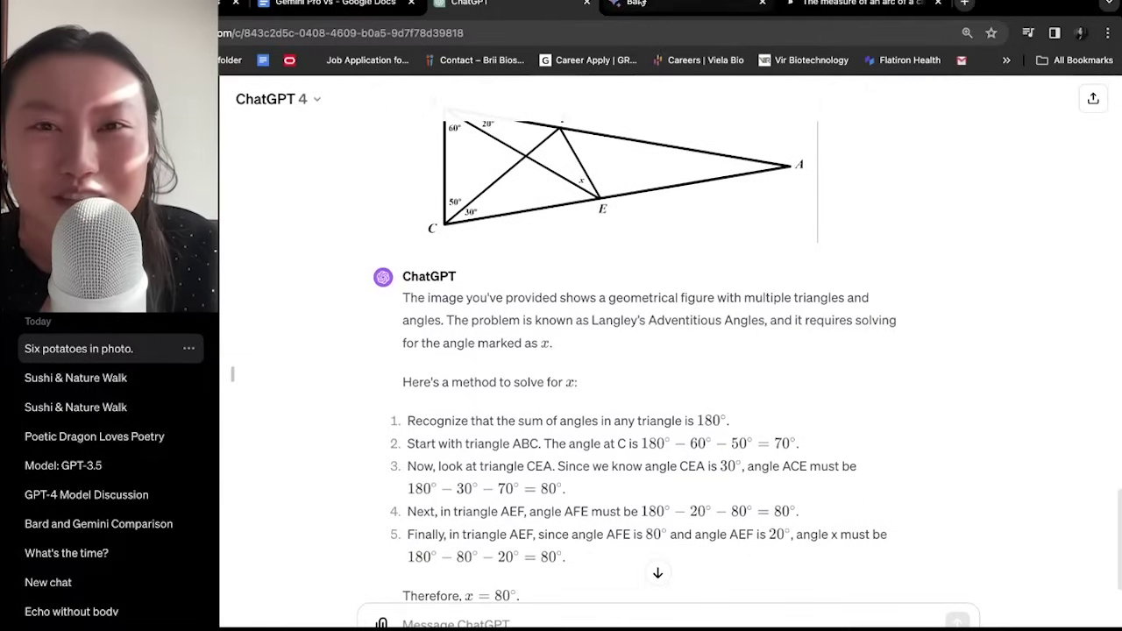
Step: Compare Bard's solution to the "Solve for x" triangle problem with GPT-4's solution in ChatGPT
{"action": "left_click", "coordinate": [640, 3]}
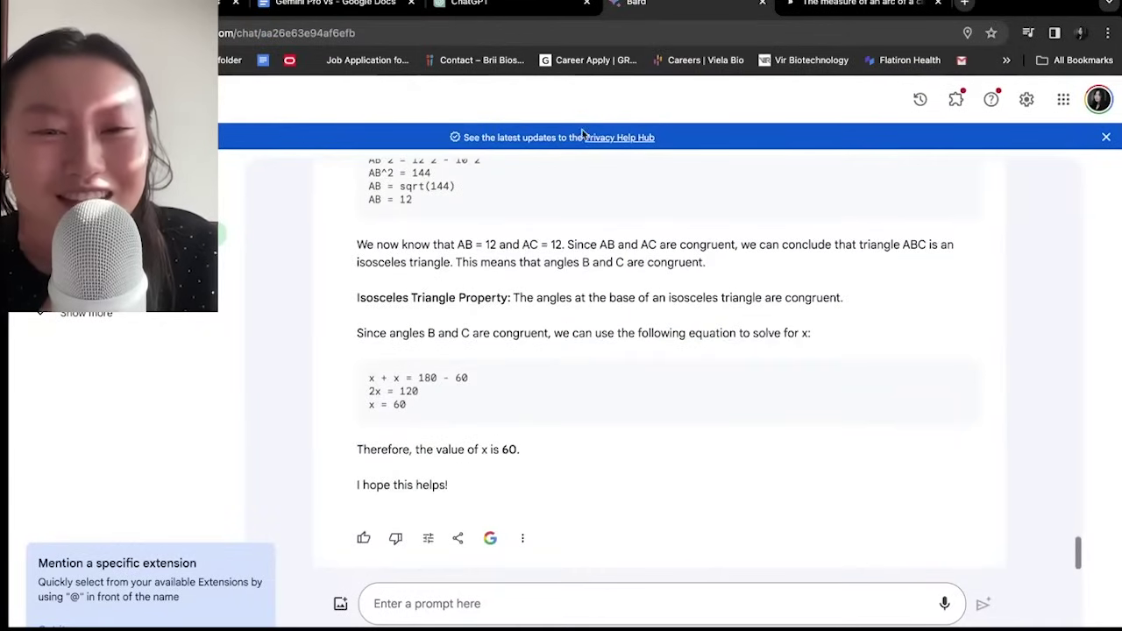
{"action": "left_click", "coordinate": [538, 5]}
{"action": "scroll", "coordinate": [555, 199], "scroll_direction": "down", "scroll_amount": 1}
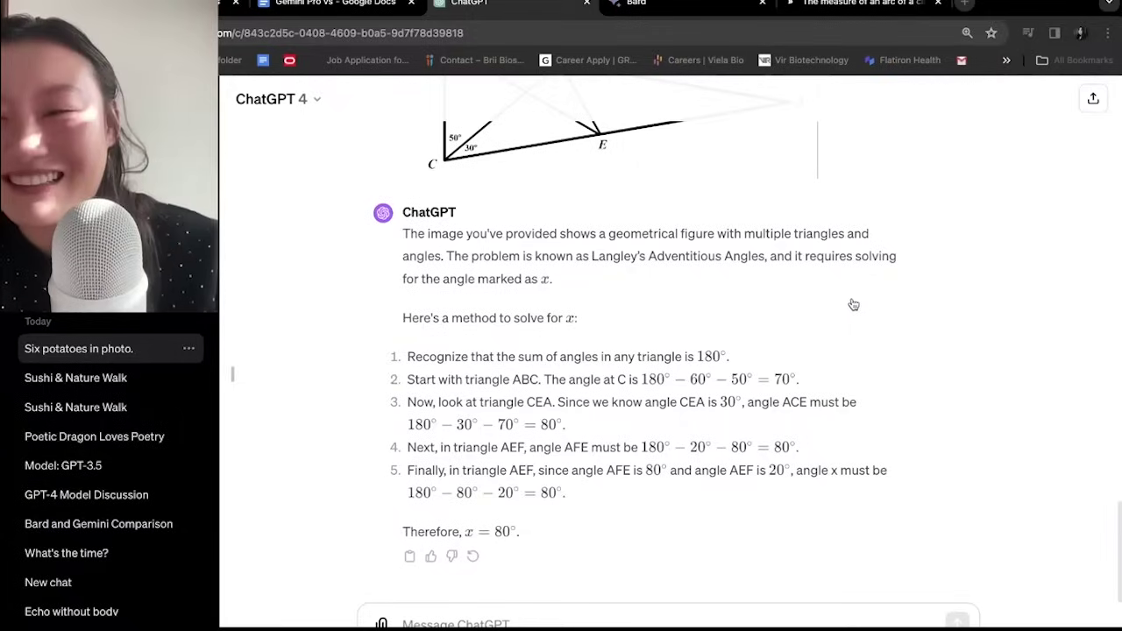
{"action": "scroll", "coordinate": [851, 305], "scroll_direction": "up", "scroll_amount": 3}
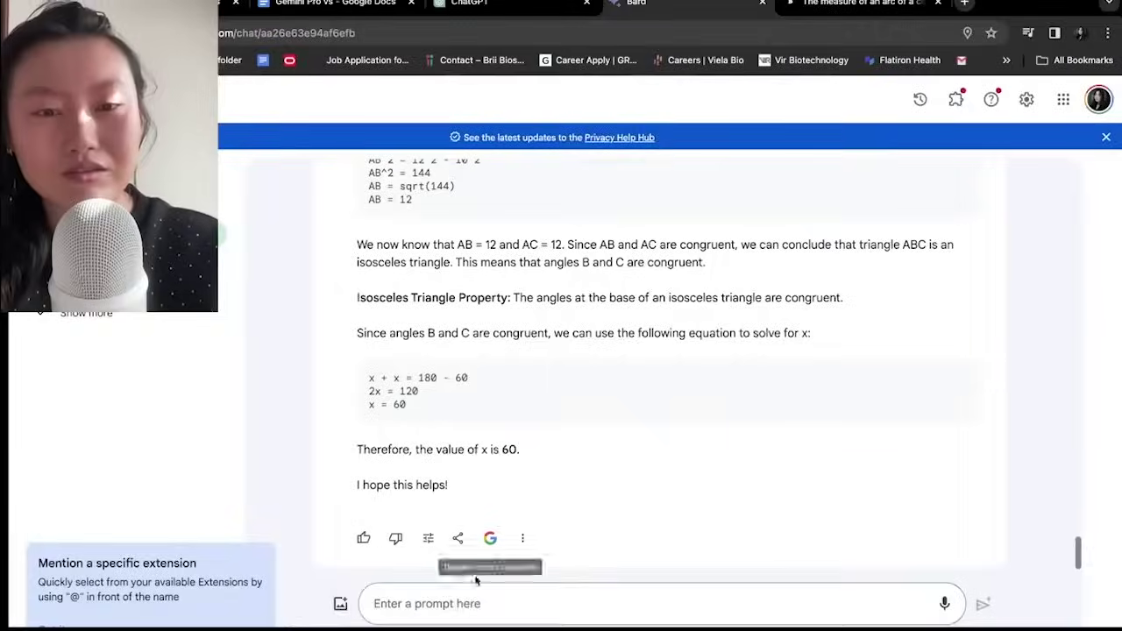
Step: Enter a new Bard prompt beginning with "where is"
{"action": "left_click", "coordinate": [465, 600]}
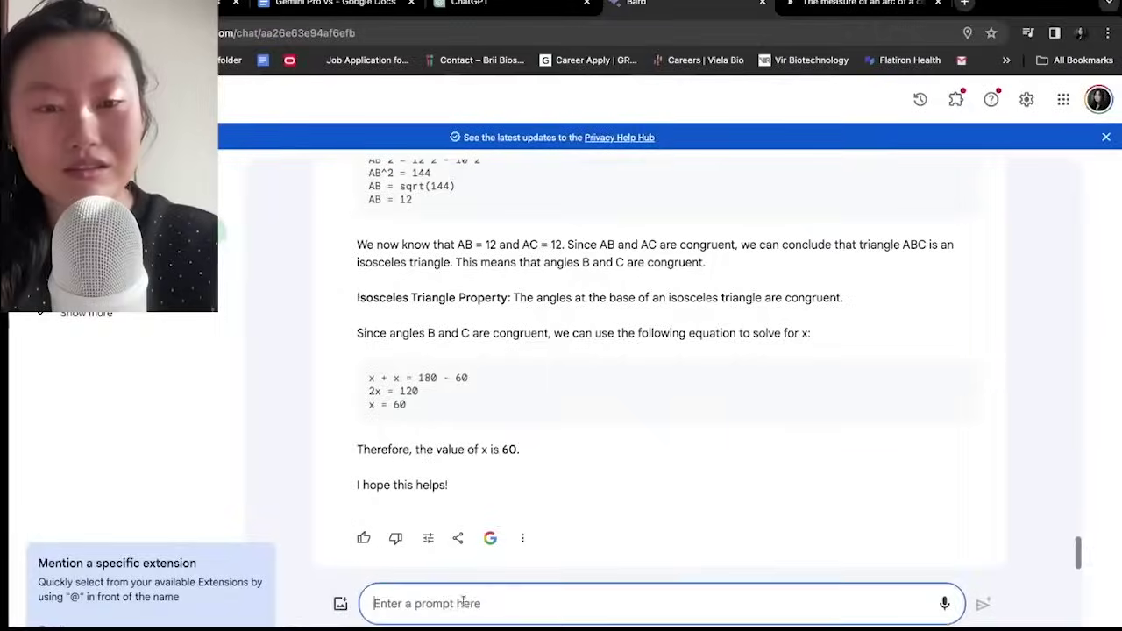
{"action": "type", "text": "where is thi"}
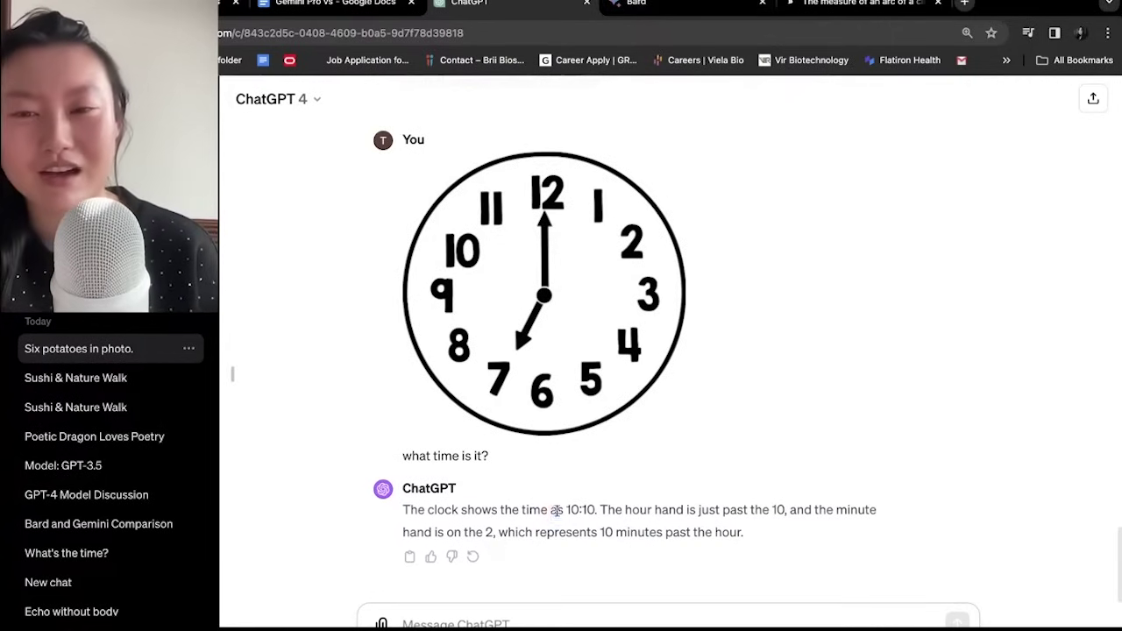
Step: Examine GPT-4's answer to "what time is it?" against the clock image in ChatGPT
{"action": "left_click_drag", "start_coordinate": [556, 511], "coordinate": [401, 534]}
{"action": "left_click", "coordinate": [759, 527]}
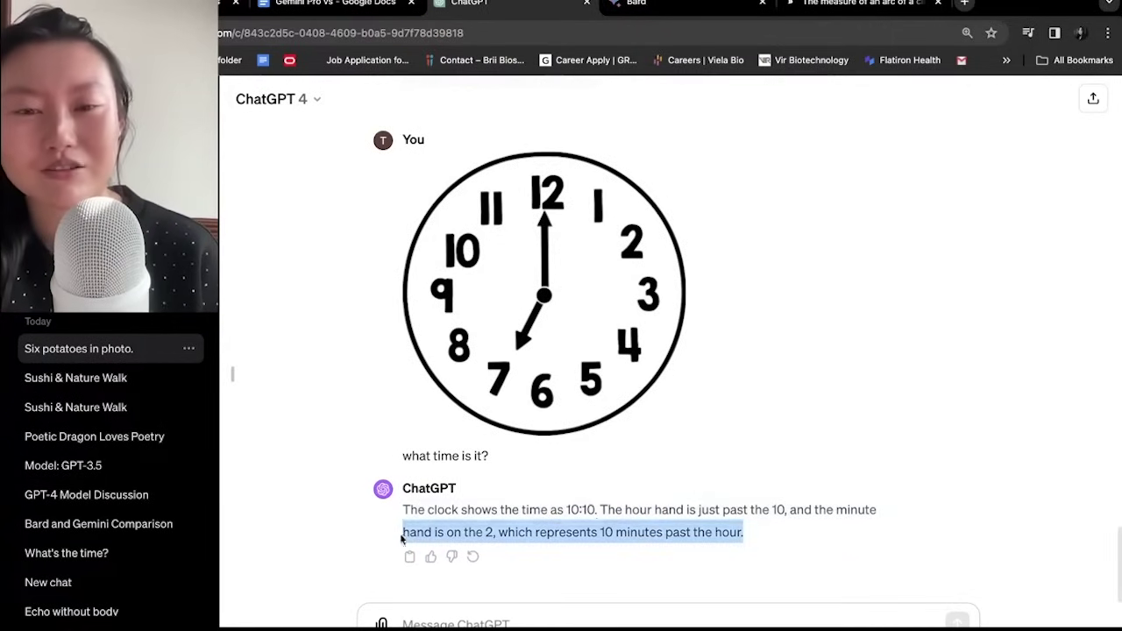
Step: Compare GPT-4's answer about the clock image in ChatGPT with Bard's answer to "what time is on the clock?"
{"action": "left_click", "coordinate": [401, 535]}
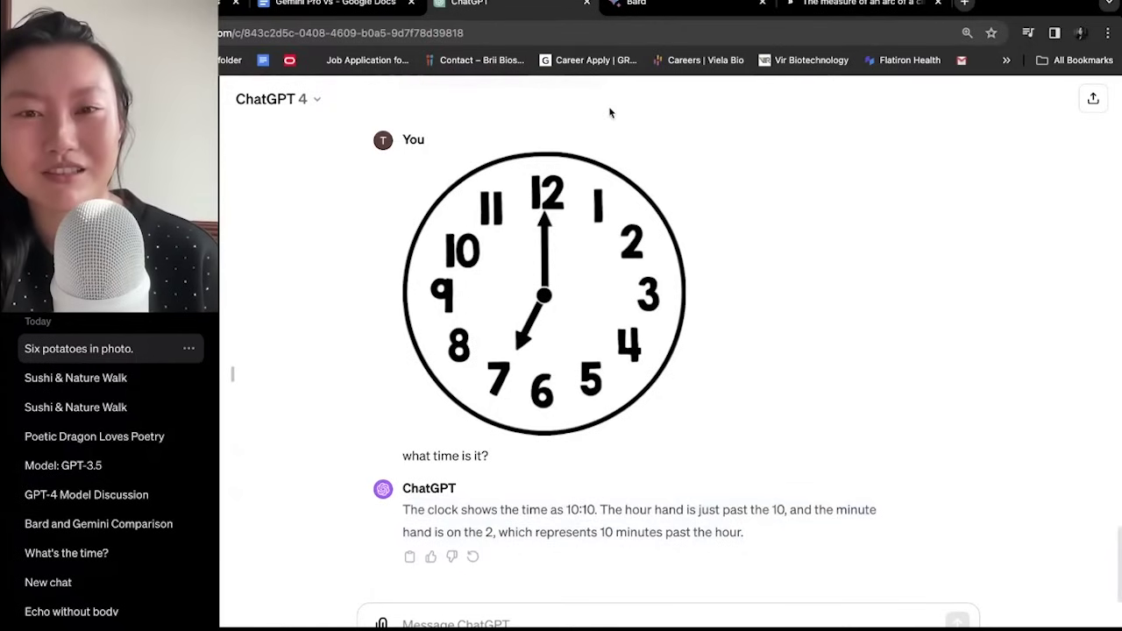
{"action": "key", "text": "ctrl+Tab"}
{"action": "scroll", "coordinate": [611, 441], "scroll_direction": "down", "scroll_amount": 2}
{"action": "scroll", "coordinate": [612, 443], "scroll_direction": "up", "scroll_amount": 5}
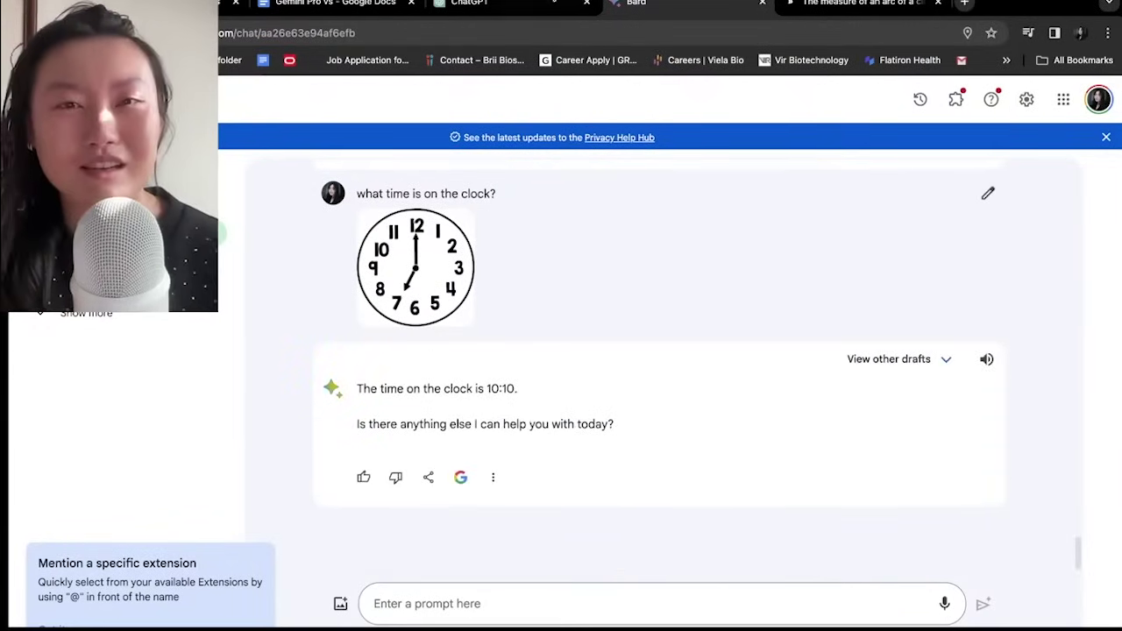
{"action": "left_click", "coordinate": [552, 7]}
{"action": "left_click_drag", "start_coordinate": [524, 509], "coordinate": [598, 510]}
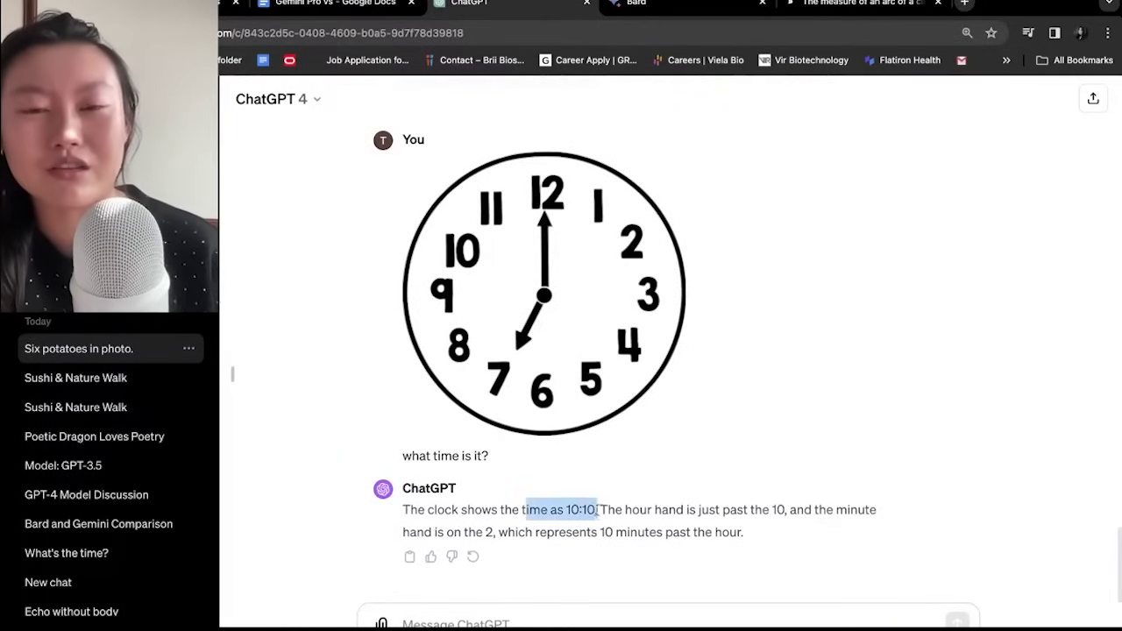
{"action": "left_click", "coordinate": [599, 509]}
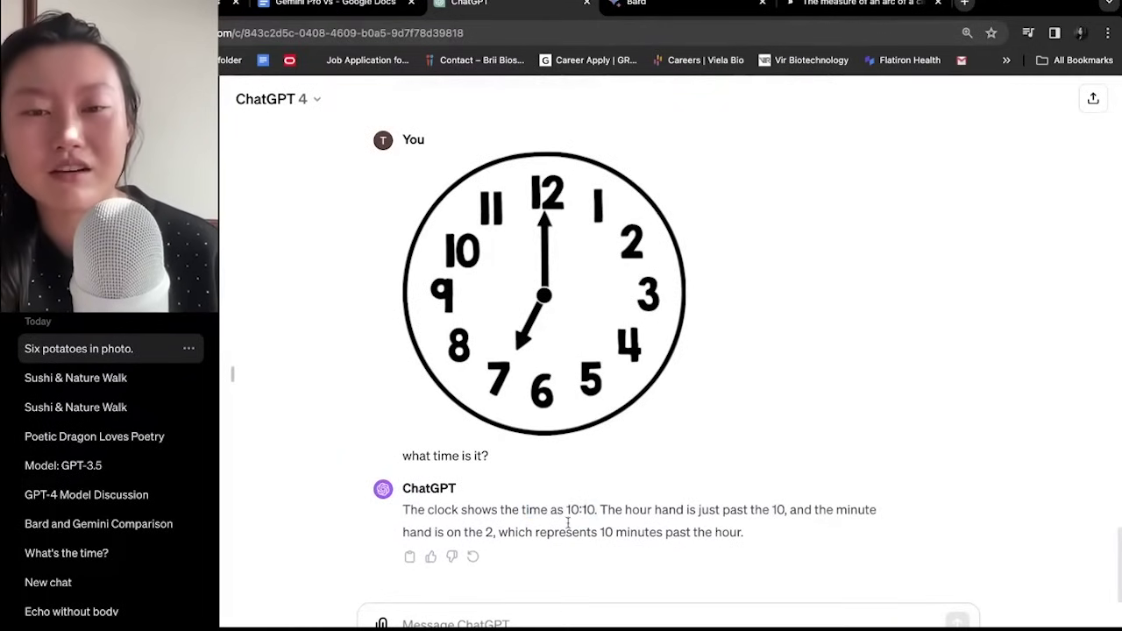
{"action": "left_click_drag", "start_coordinate": [558, 510], "coordinate": [600, 509]}
{"action": "left_click", "coordinate": [638, 3]}
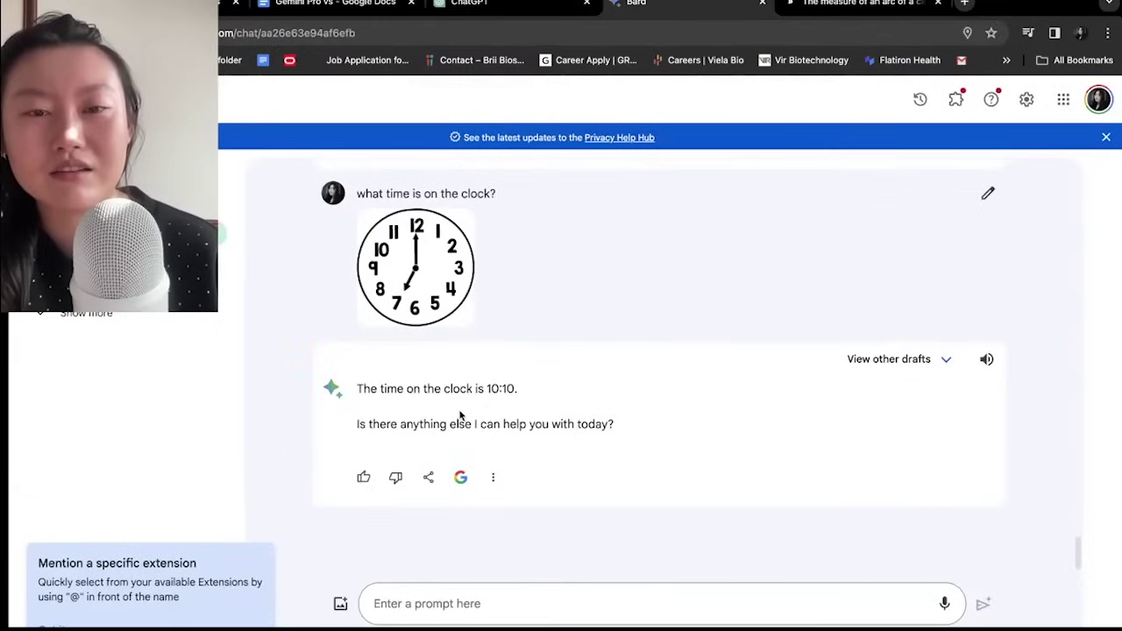
{"action": "left_click_drag", "start_coordinate": [456, 425], "coordinate": [519, 424]}
{"action": "left_click", "coordinate": [501, 391]}
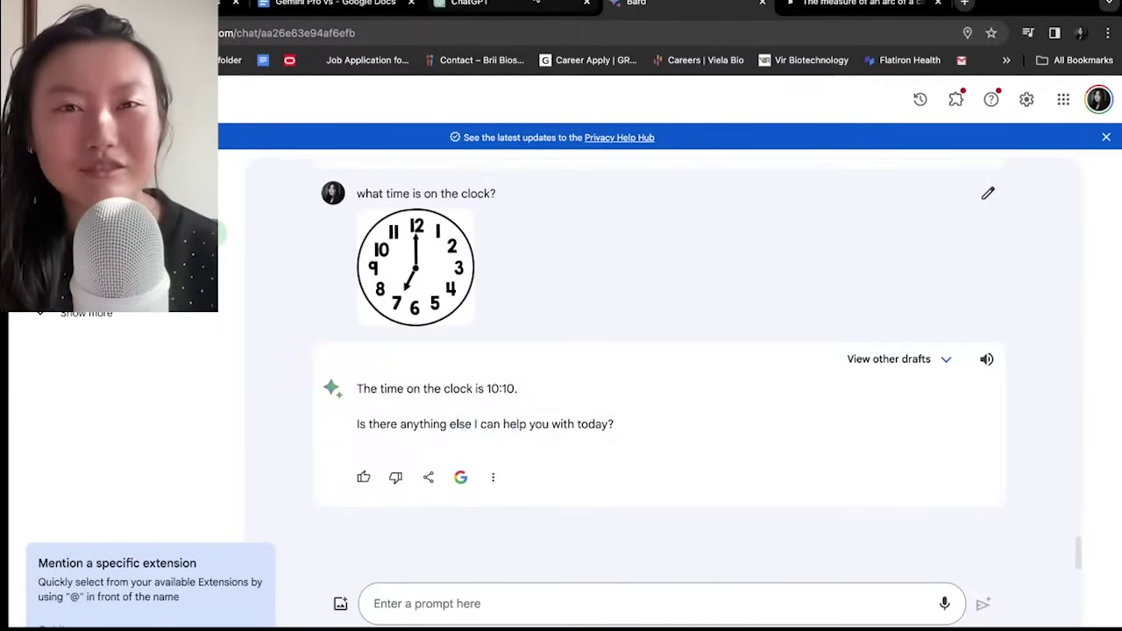
{"action": "left_click", "coordinate": [535, 3]}
Step: Switch to the Google Docs comparison table and enter 0 as the GPT-3.5 score for Vision
{"action": "left_click", "coordinate": [336, 3]}
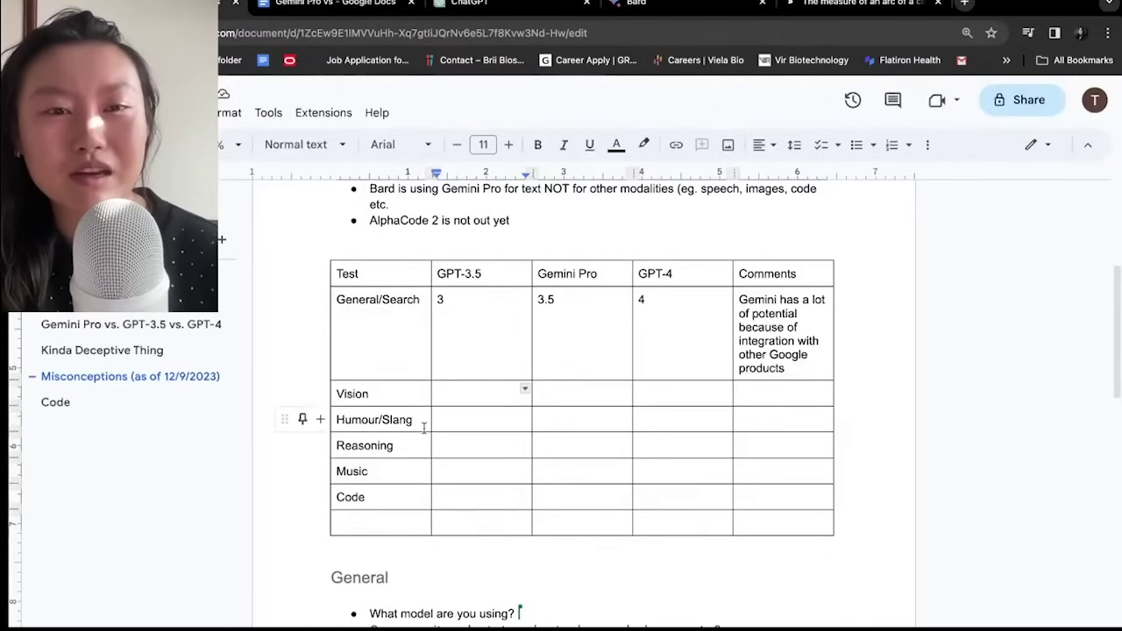
{"action": "left_click", "coordinate": [455, 396]}
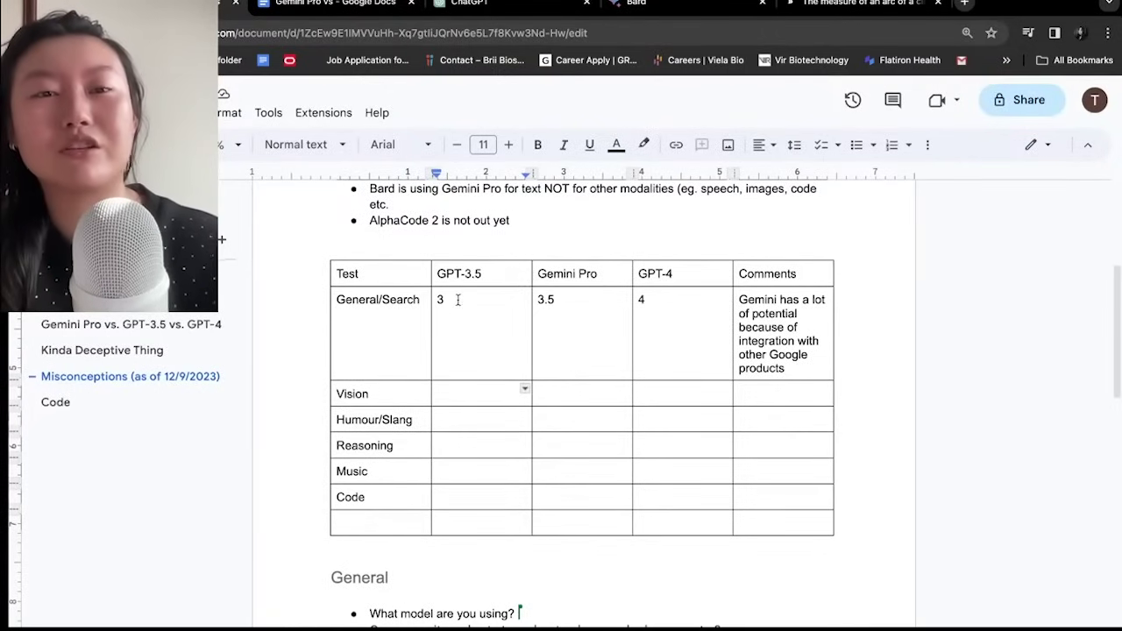
{"action": "type", "text": "N/A"}
{"action": "key", "text": "BackSpace"}
{"action": "key", "text": "BackSpace"}
{"action": "key", "text": "BackSpace"}
{"action": "key", "text": "BackSpace"}
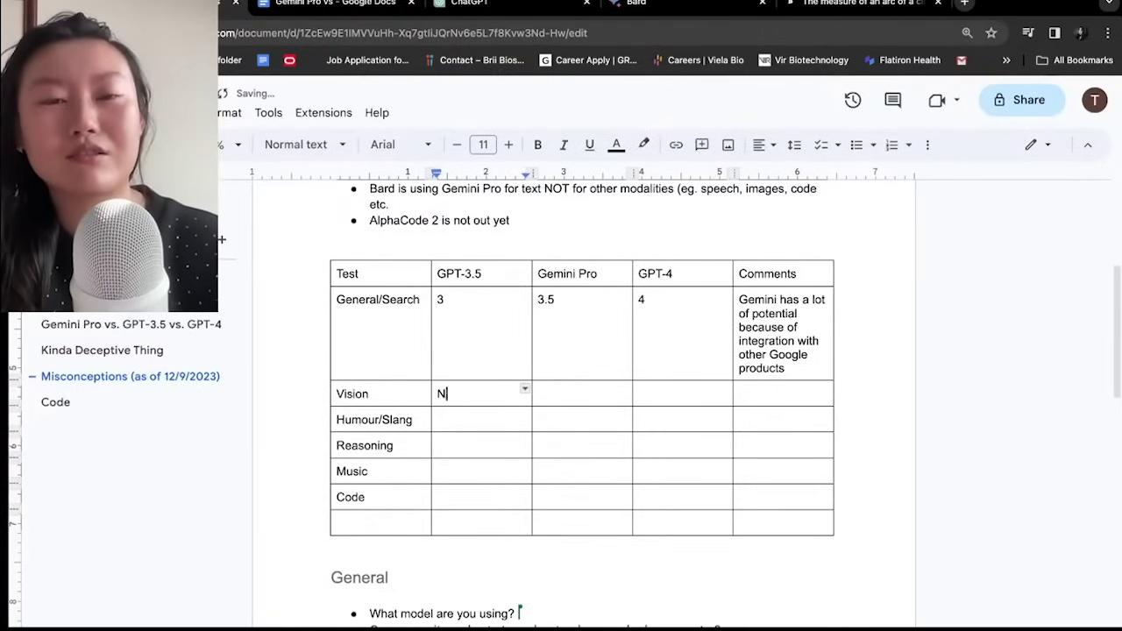
{"action": "type", "text": "0"}
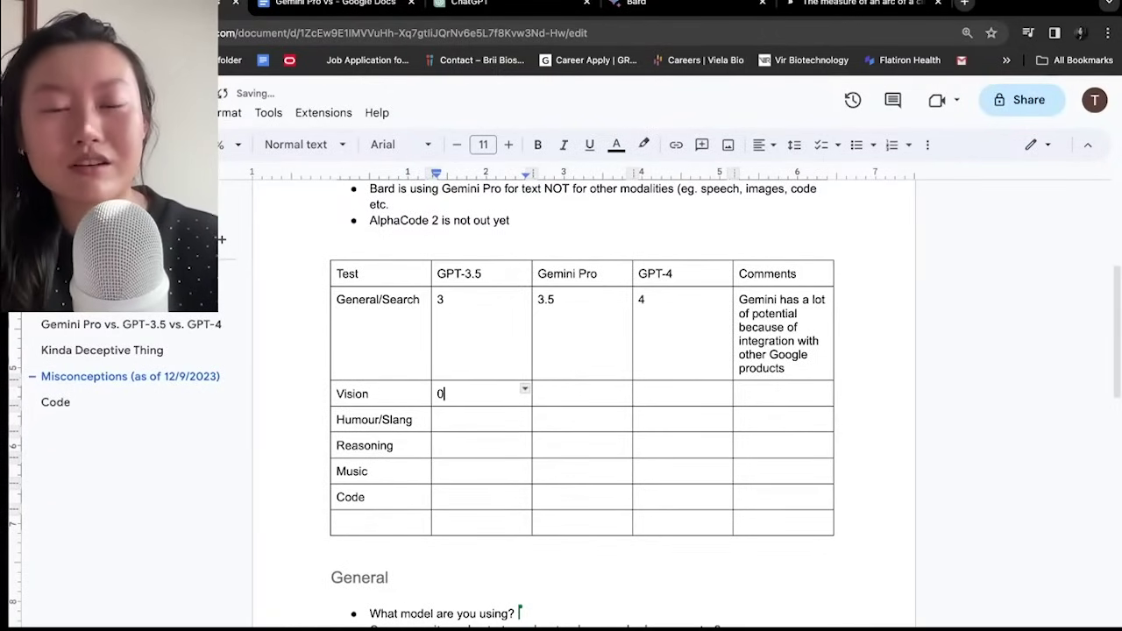
Step: Enter the remaining Vision scores in the table: 2 for Gemini Pro and 4 for GPT-4
{"action": "left_click", "coordinate": [564, 393]}
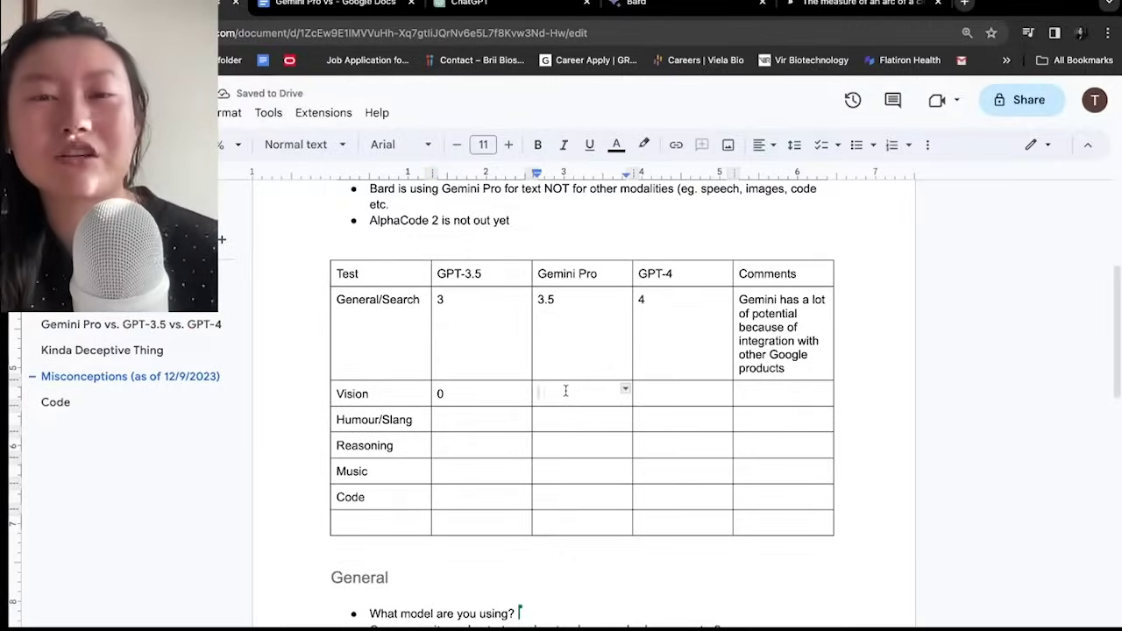
{"action": "left_click", "coordinate": [663, 398]}
{"action": "left_click_drag", "start_coordinate": [663, 398], "coordinate": [633, 396]}
{"action": "left_click", "coordinate": [612, 399]}
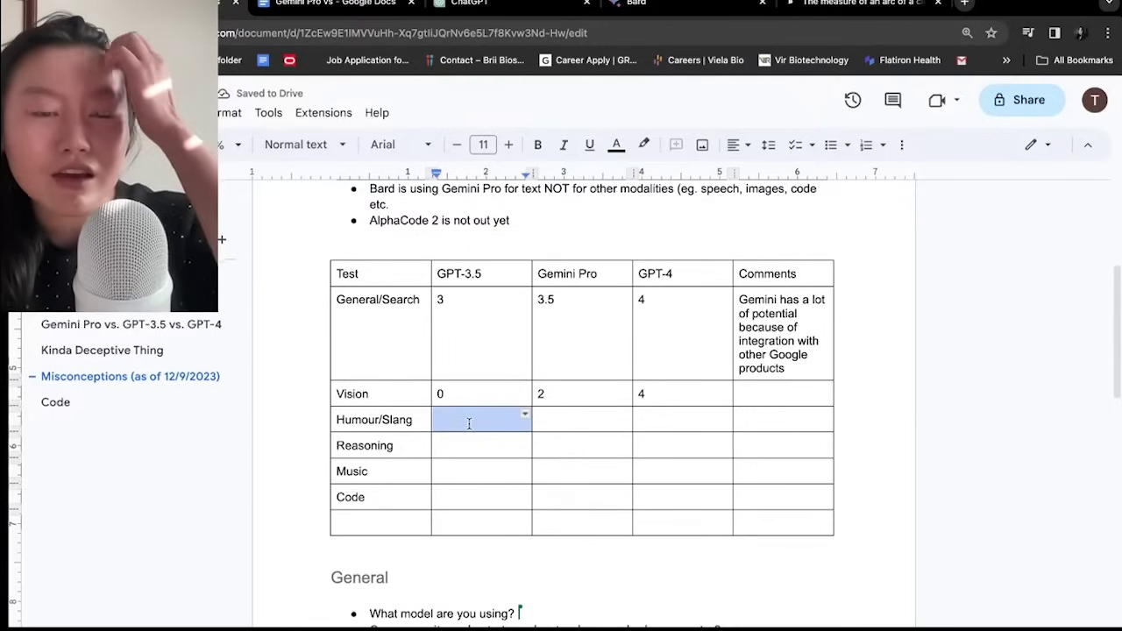
{"action": "left_click", "coordinate": [529, 420]}
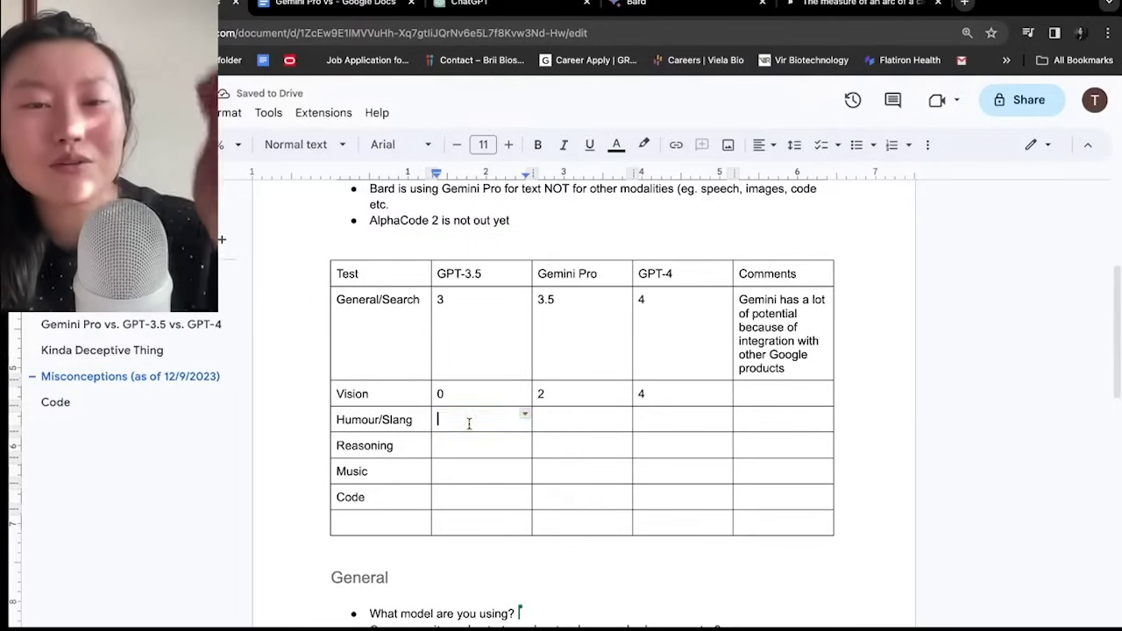
Step: Ask GPT-4 in ChatGPT "what are some common gen z slang. use them in a sentence and explain to this old millennial what it is"
{"action": "scroll", "coordinate": [469, 423], "scroll_direction": "down", "scroll_amount": 3}
{"action": "scroll", "coordinate": [469, 424], "scroll_direction": "down", "scroll_amount": 1}
{"action": "scroll", "coordinate": [469, 424], "scroll_direction": "up", "scroll_amount": 3}
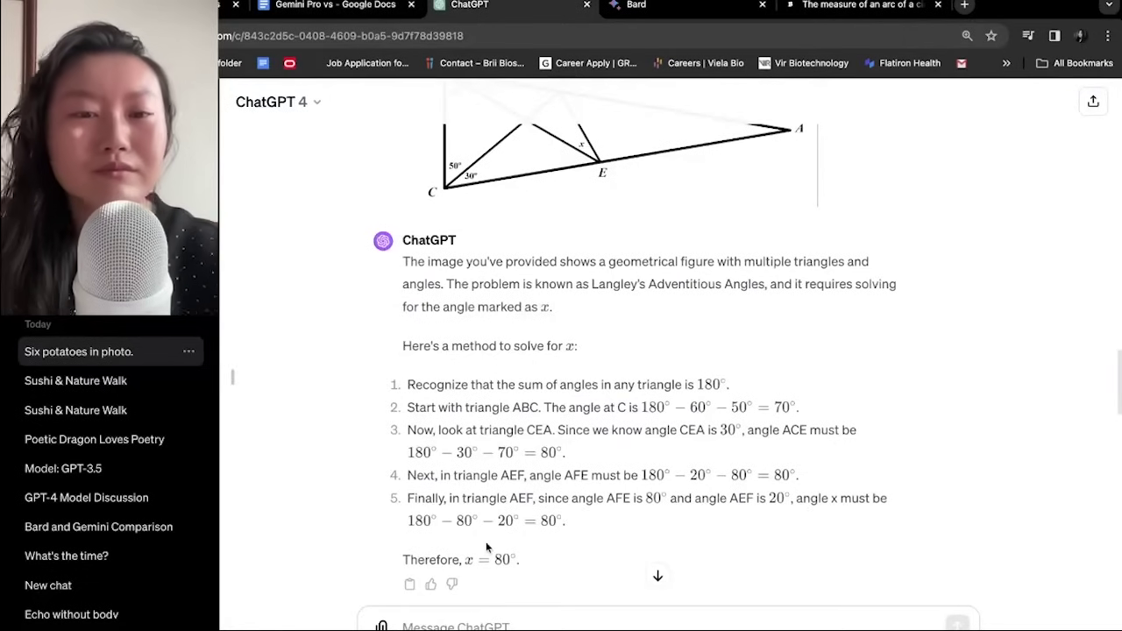
{"action": "type", "text": "what are some co"}
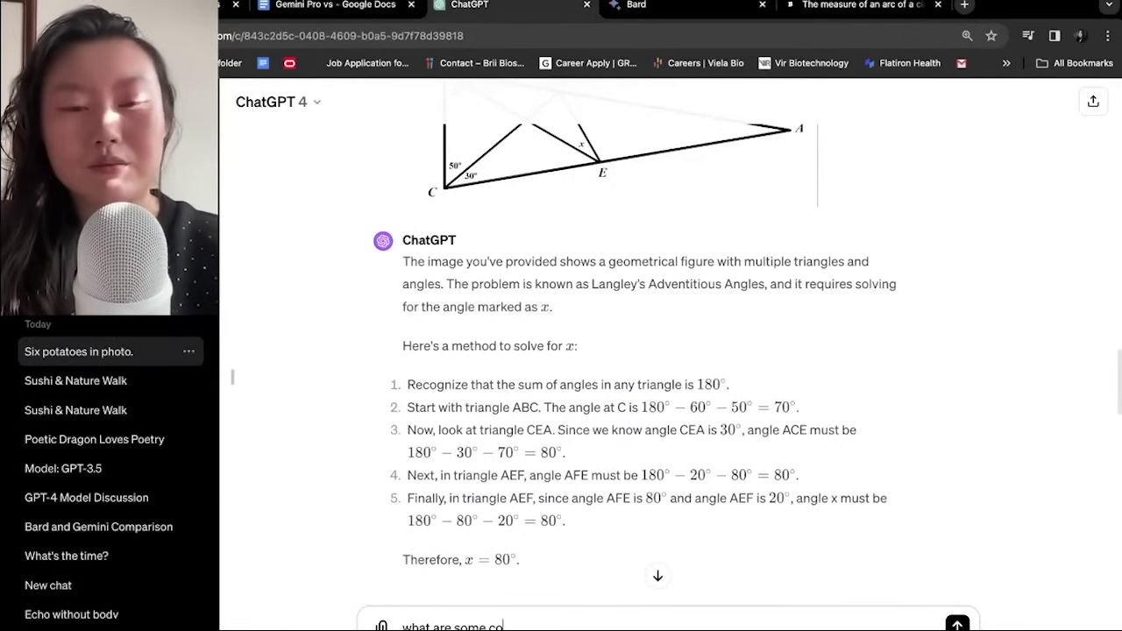
{"action": "type", "text": "mmon gen z"}
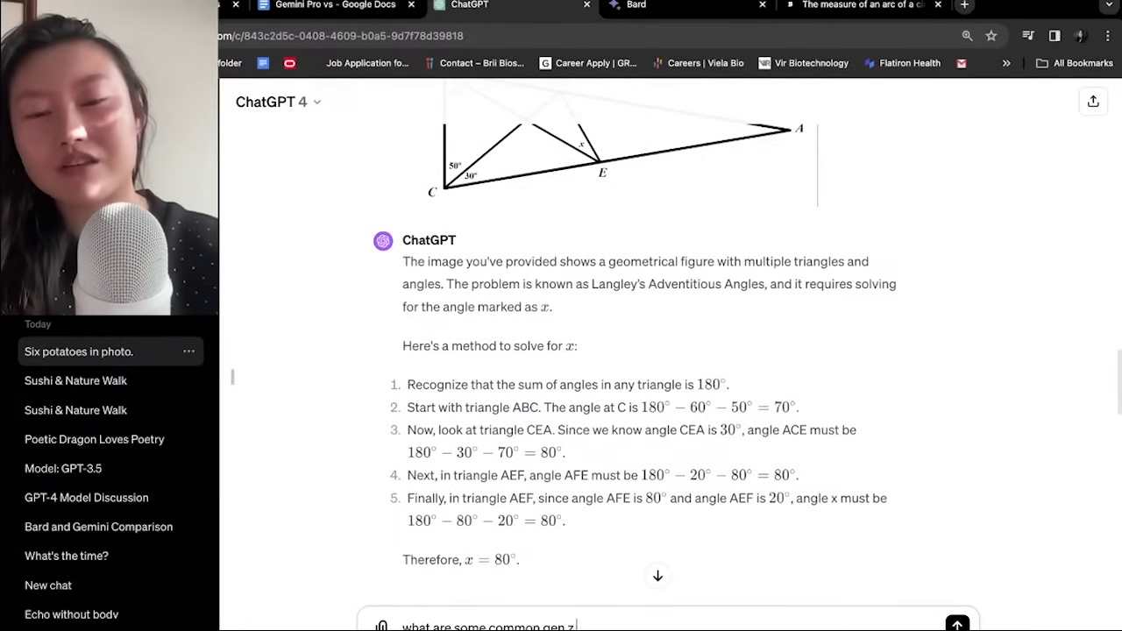
{"action": "type", "text": " slang, use them in a setnenc"}
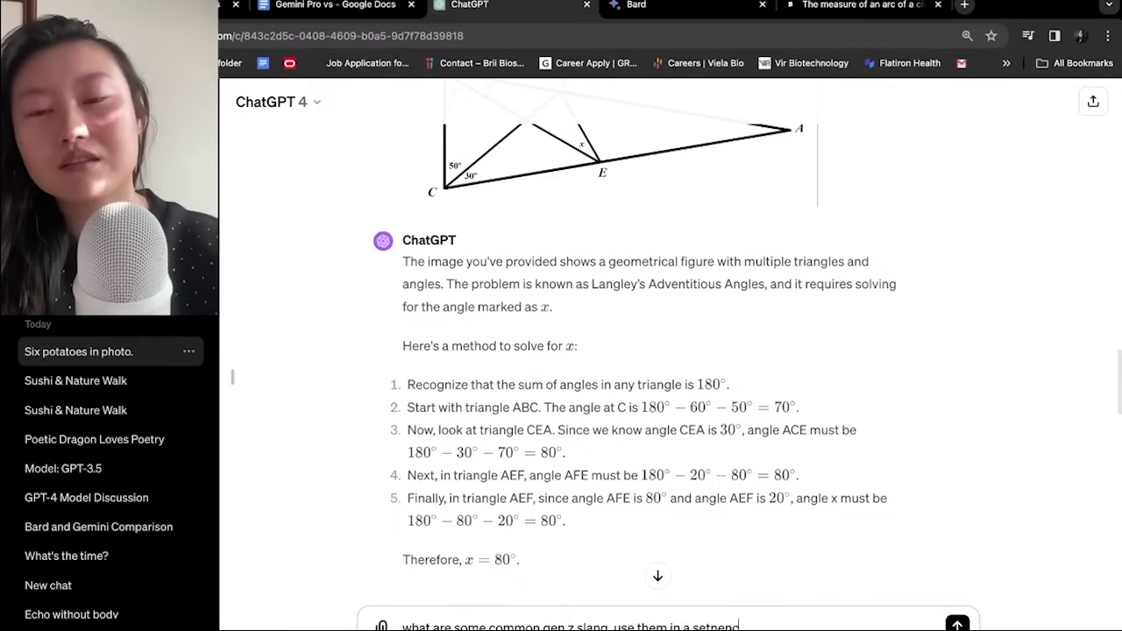
{"action": "key", "text": "BackSpace"}
{"action": "key", "text": "BackSpace"}
{"action": "key", "text": "BackSpace"}
{"action": "key", "text": "BackSpace"}
{"action": "key", "text": "BackSpace"}
{"action": "type", "text": "ntence and e"}
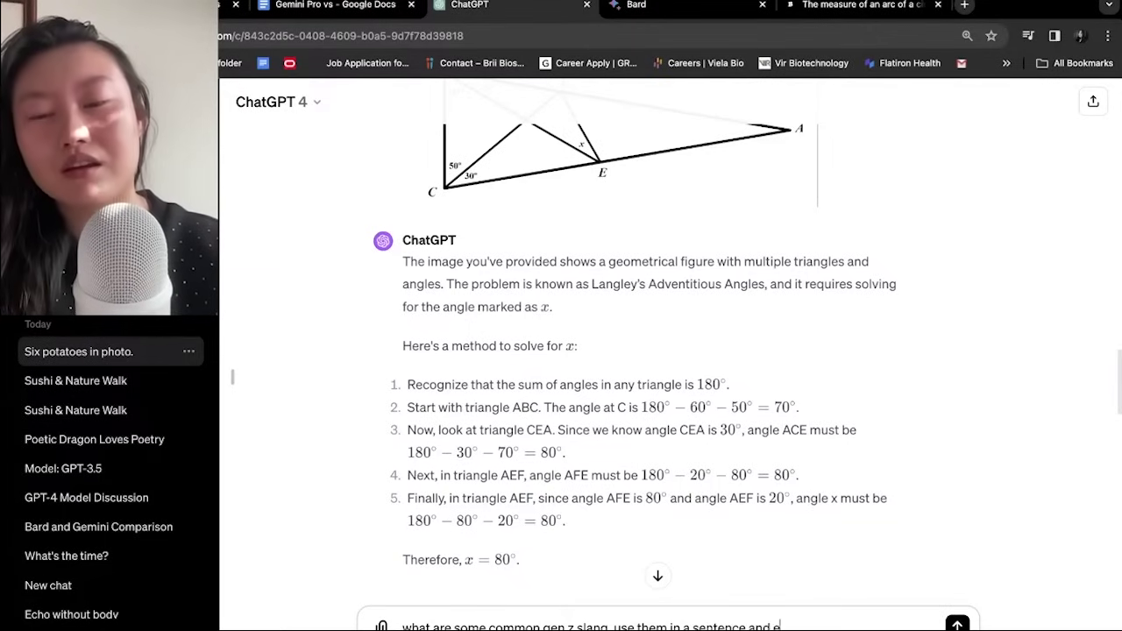
{"action": "type", "text": "xplain to this g"}
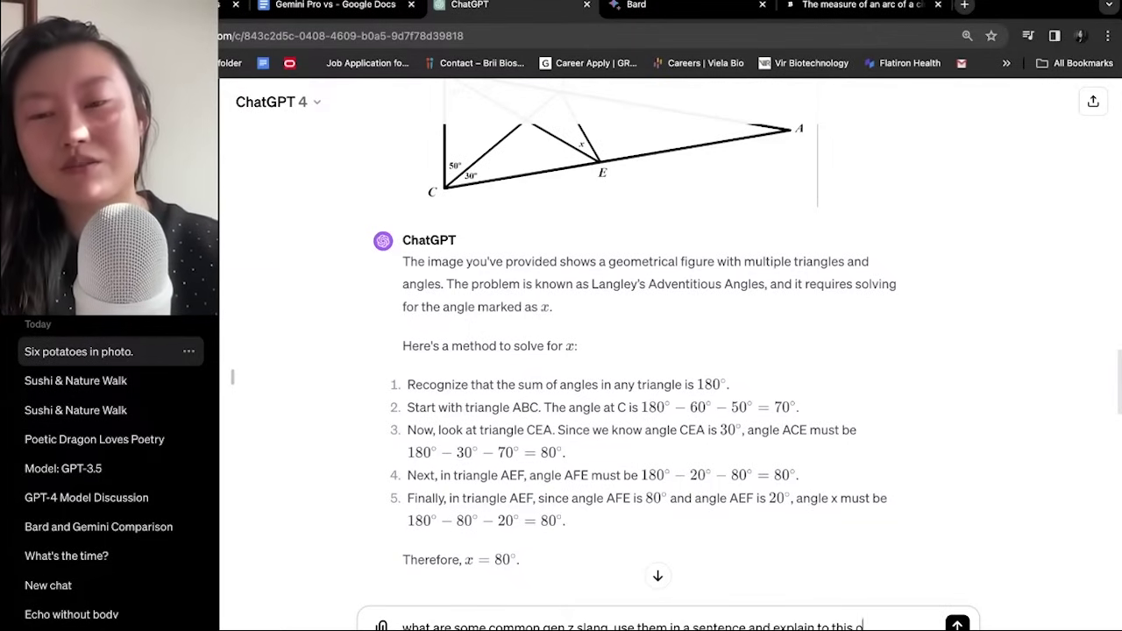
{"action": "type", "text": "ld milleni"}
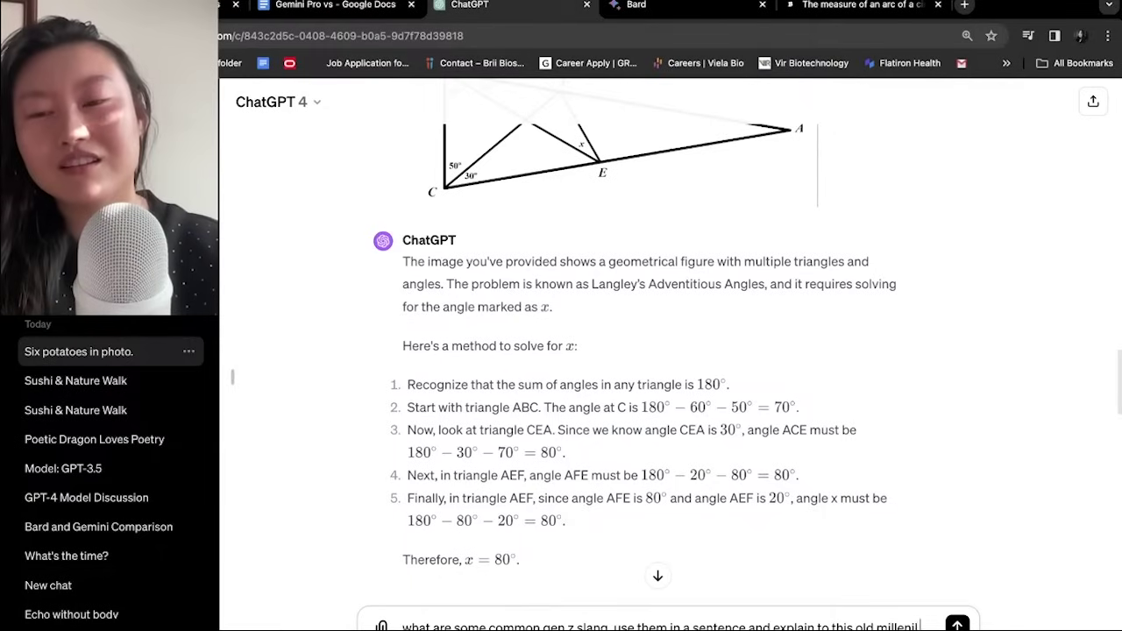
{"action": "type", "text": "al what it is"}
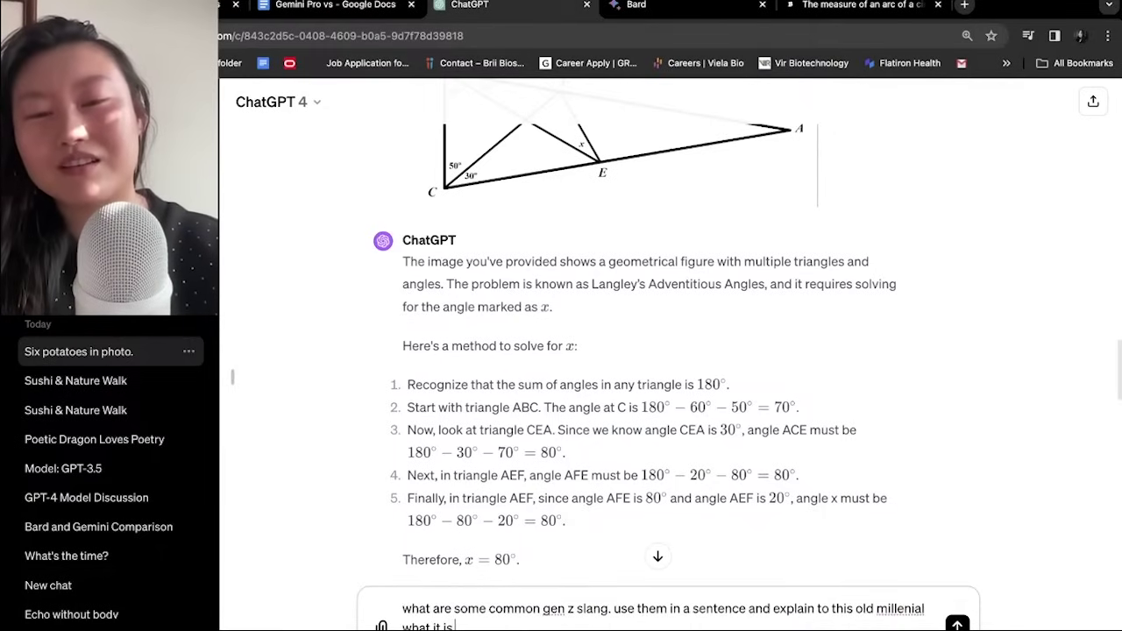
{"action": "key", "text": "Return"}
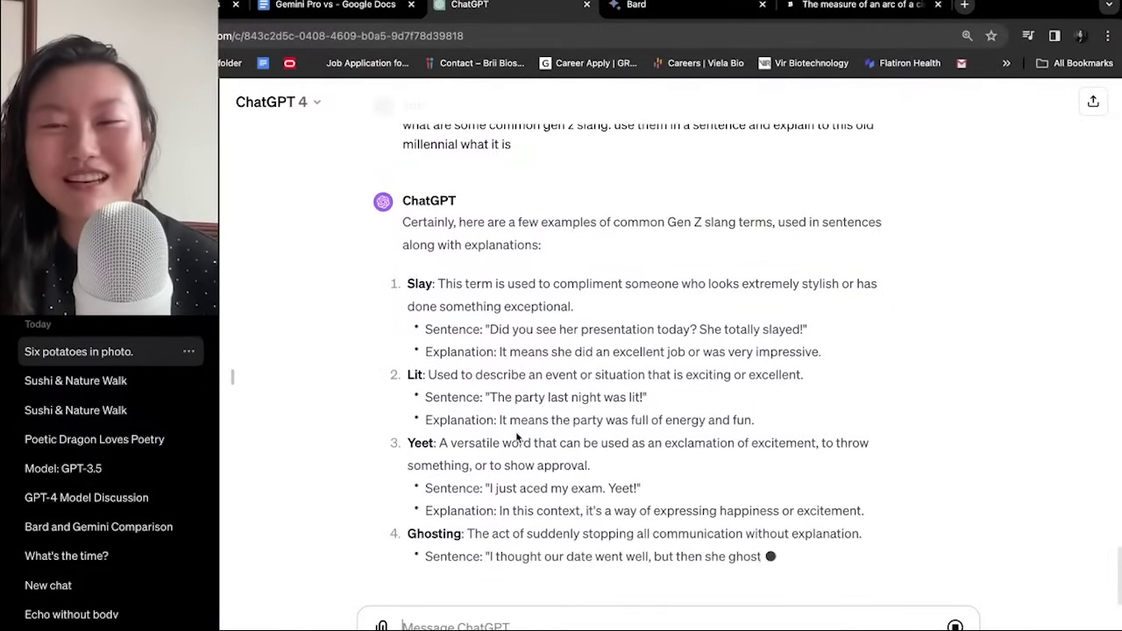
Step: Examine the definitions, example sentences and explanations of "Slay" and "Lit" in GPT-4's Gen Z slang answer
{"action": "left_click_drag", "start_coordinate": [559, 311], "coordinate": [793, 291]}
{"action": "left_click", "coordinate": [564, 306]}
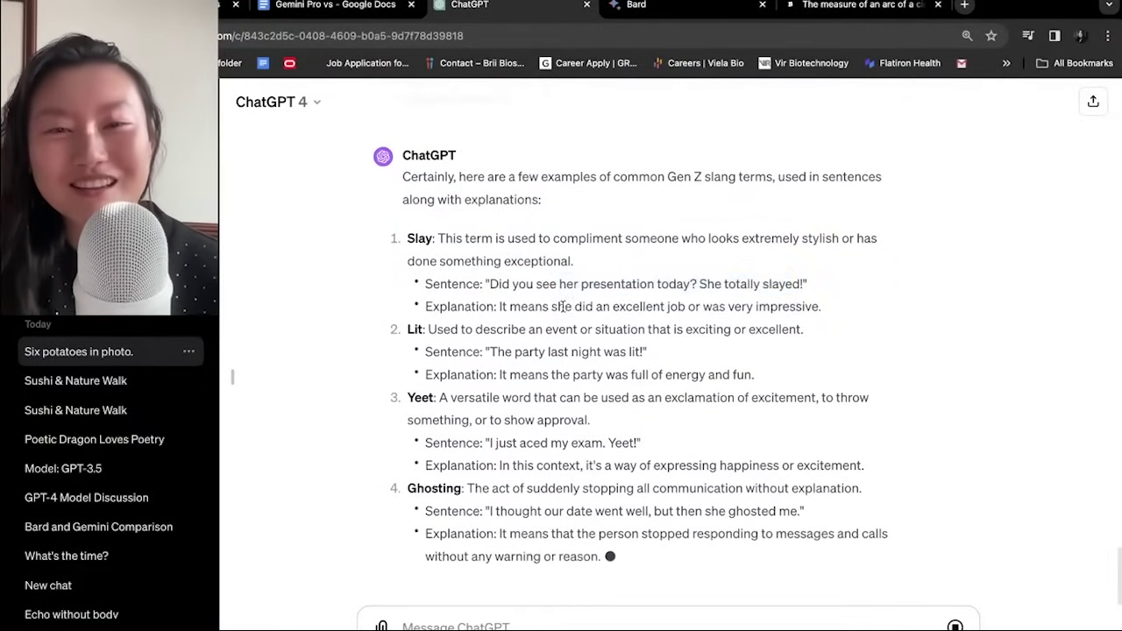
{"action": "left_click_drag", "start_coordinate": [517, 307], "coordinate": [604, 304]}
{"action": "left_click_drag", "start_coordinate": [693, 260], "coordinate": [751, 279]}
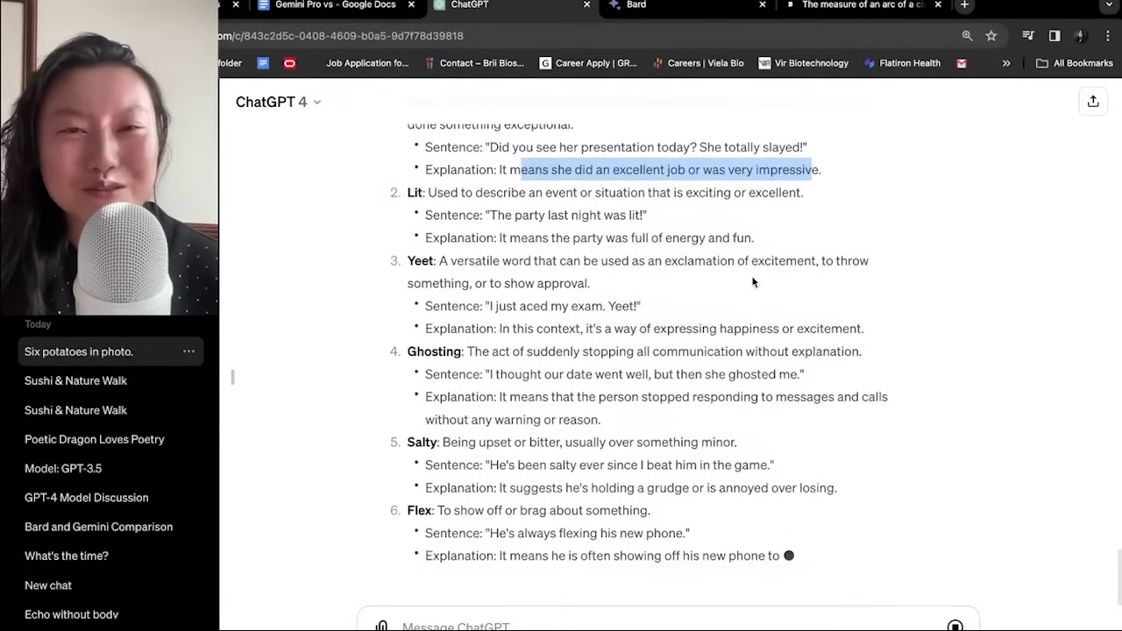
{"action": "left_click", "coordinate": [751, 276]}
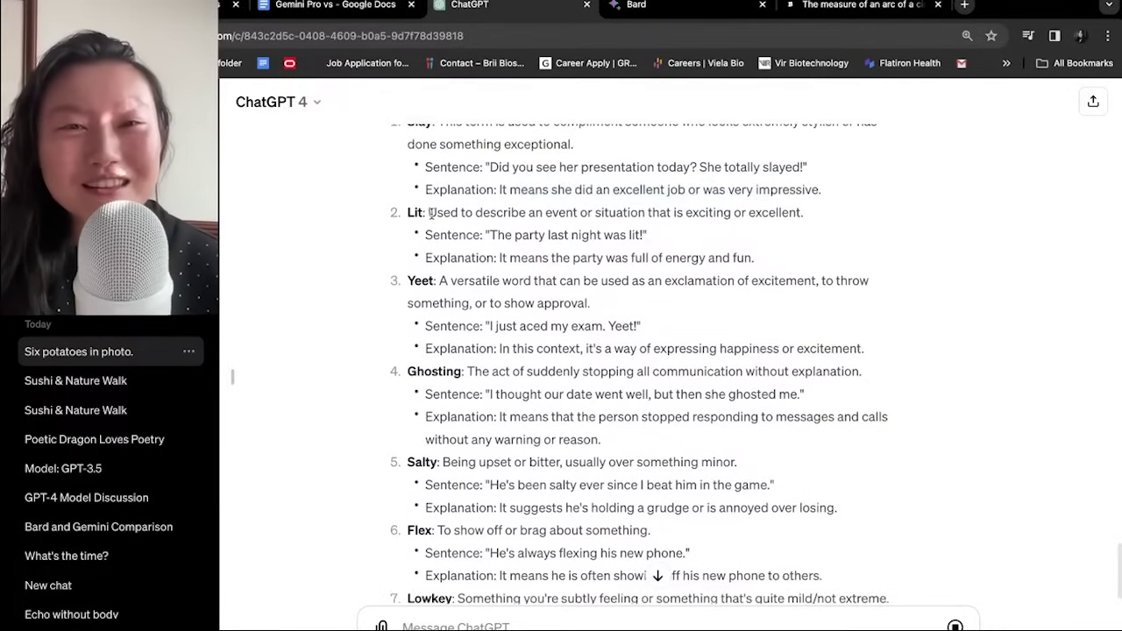
{"action": "left_click_drag", "start_coordinate": [431, 213], "coordinate": [805, 216]}
{"action": "left_click_drag", "start_coordinate": [496, 236], "coordinate": [649, 243]}
{"action": "left_click_drag", "start_coordinate": [502, 279], "coordinate": [583, 257]}
{"action": "left_click", "coordinate": [583, 257]}
{"action": "scroll", "coordinate": [523, 251], "scroll_direction": "down", "scroll_amount": 1}
{"action": "scroll", "coordinate": [524, 252], "scroll_direction": "down", "scroll_amount": 1}
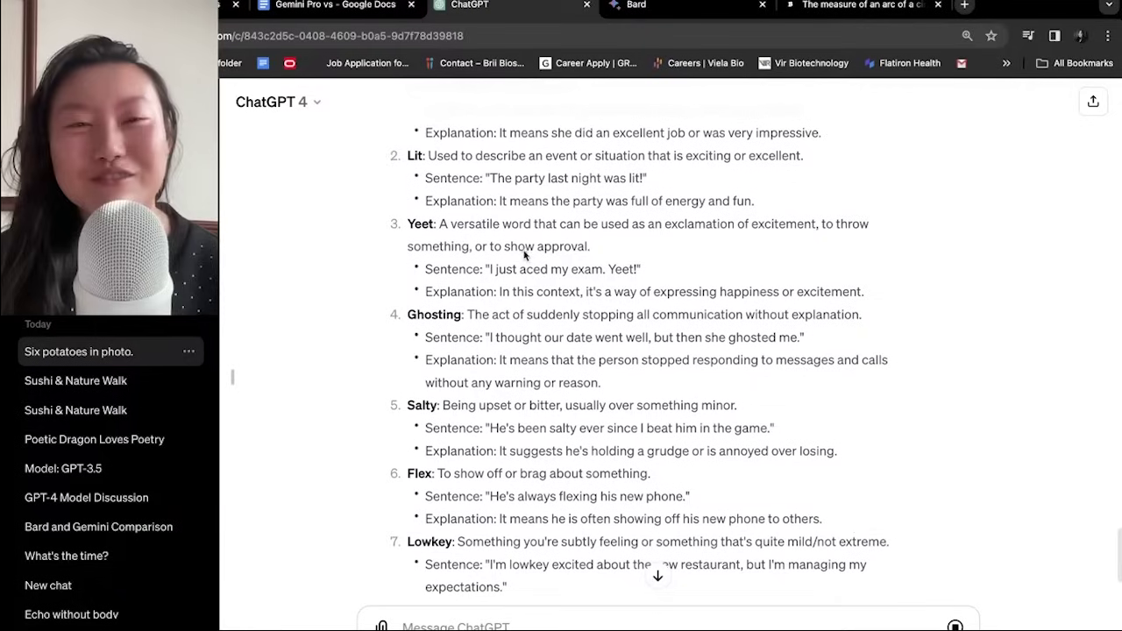
Step: Read the rest of GPT-4's slang list, from "Yeet" through "No cap", checking the meanings and example sentences
{"action": "left_click_drag", "start_coordinate": [408, 220], "coordinate": [882, 223]}
{"action": "left_click_drag", "start_coordinate": [408, 242], "coordinate": [586, 243]}
{"action": "left_click_drag", "start_coordinate": [507, 264], "coordinate": [651, 271]}
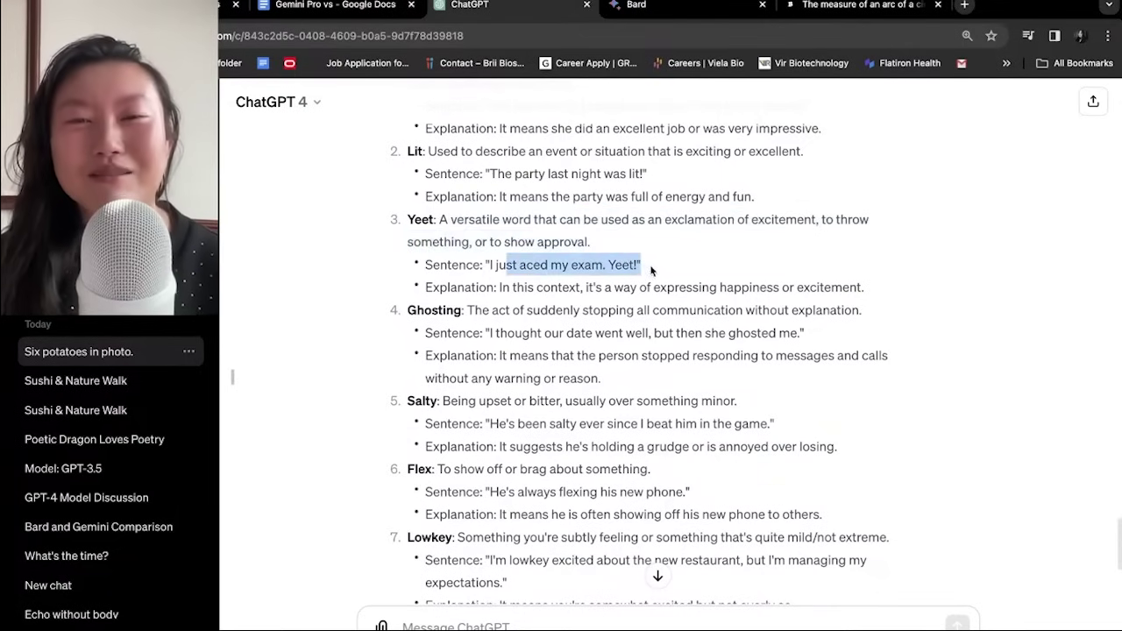
{"action": "scroll", "coordinate": [614, 254], "scroll_direction": "down", "scroll_amount": 1}
{"action": "left_click", "coordinate": [558, 258]}
{"action": "scroll", "coordinate": [558, 258], "scroll_direction": "down", "scroll_amount": 2}
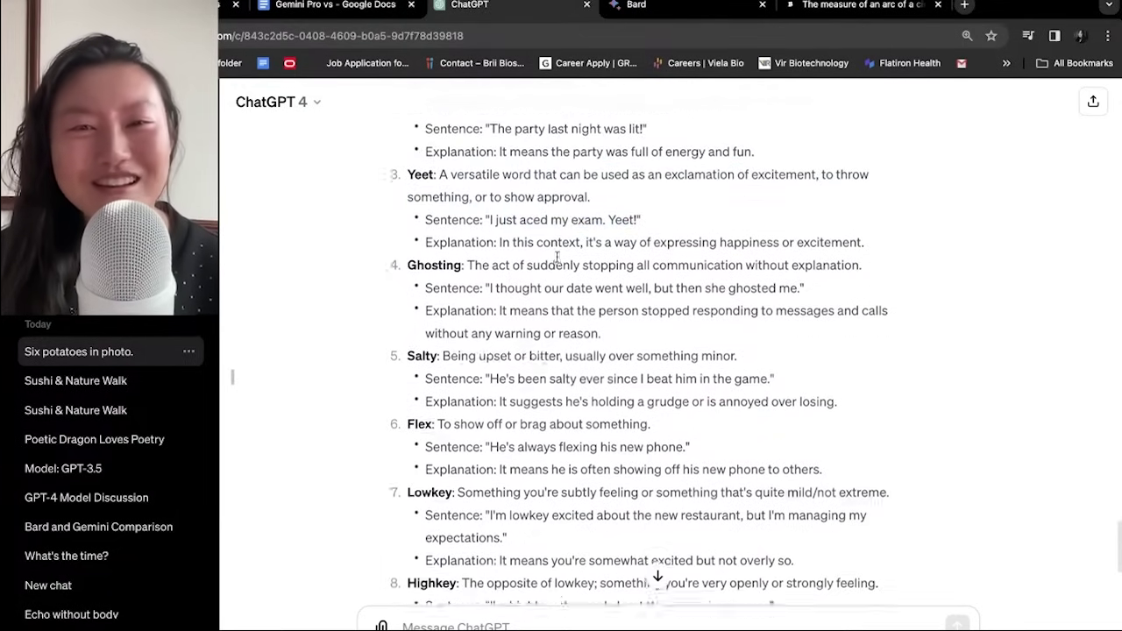
{"action": "scroll", "coordinate": [558, 258], "scroll_direction": "down", "scroll_amount": 5}
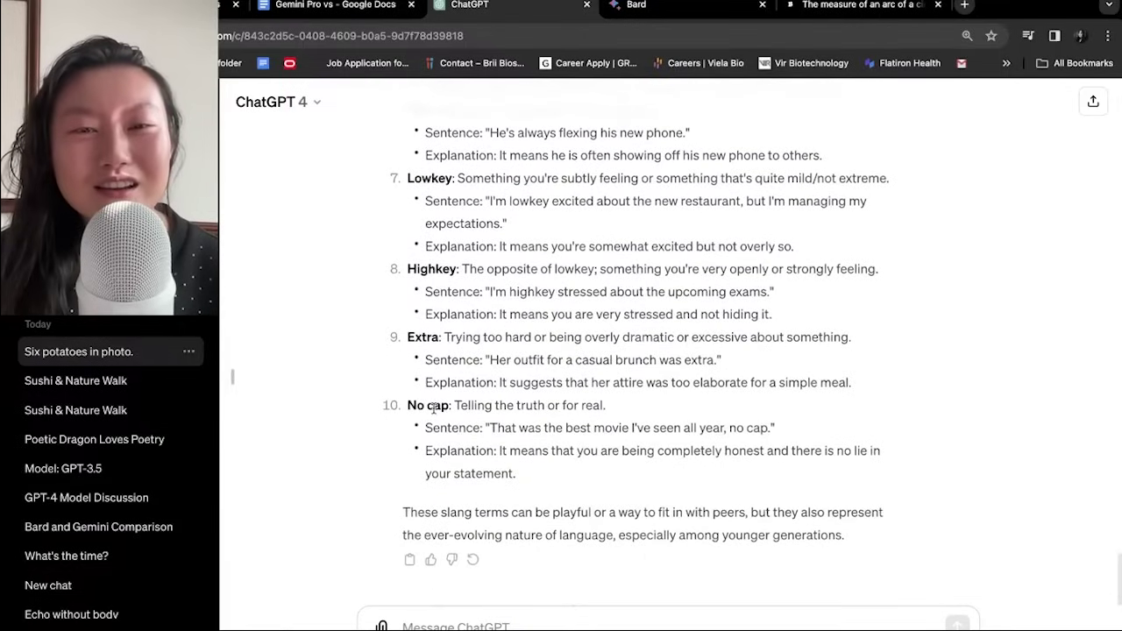
{"action": "left_click_drag", "start_coordinate": [434, 408], "coordinate": [607, 406]}
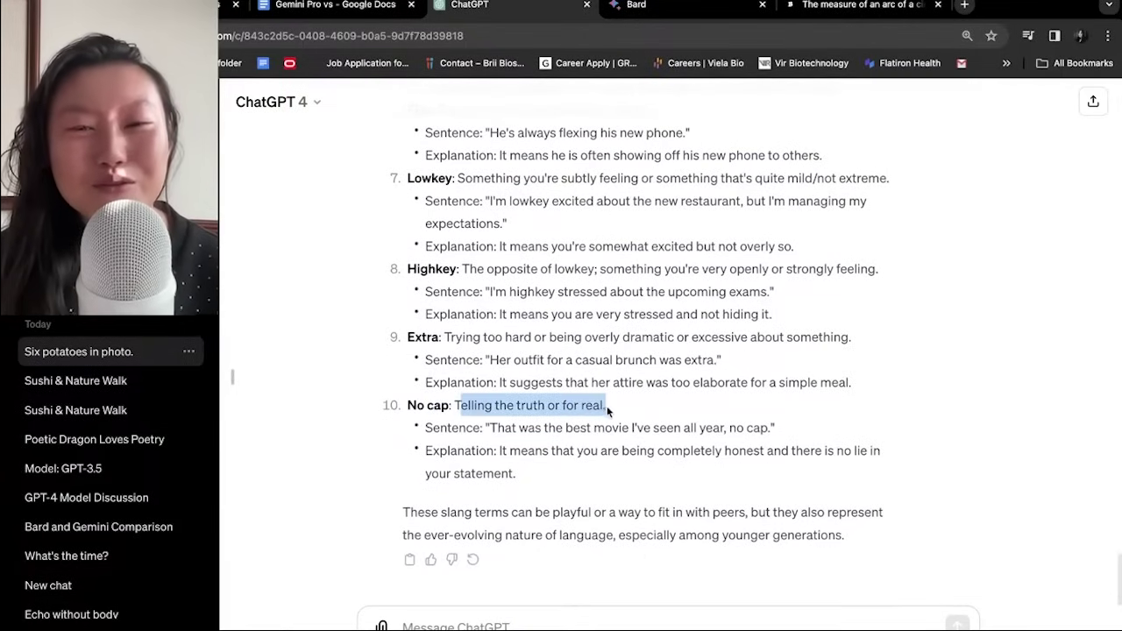
{"action": "scroll", "coordinate": [488, 434], "scroll_direction": "up", "scroll_amount": 8}
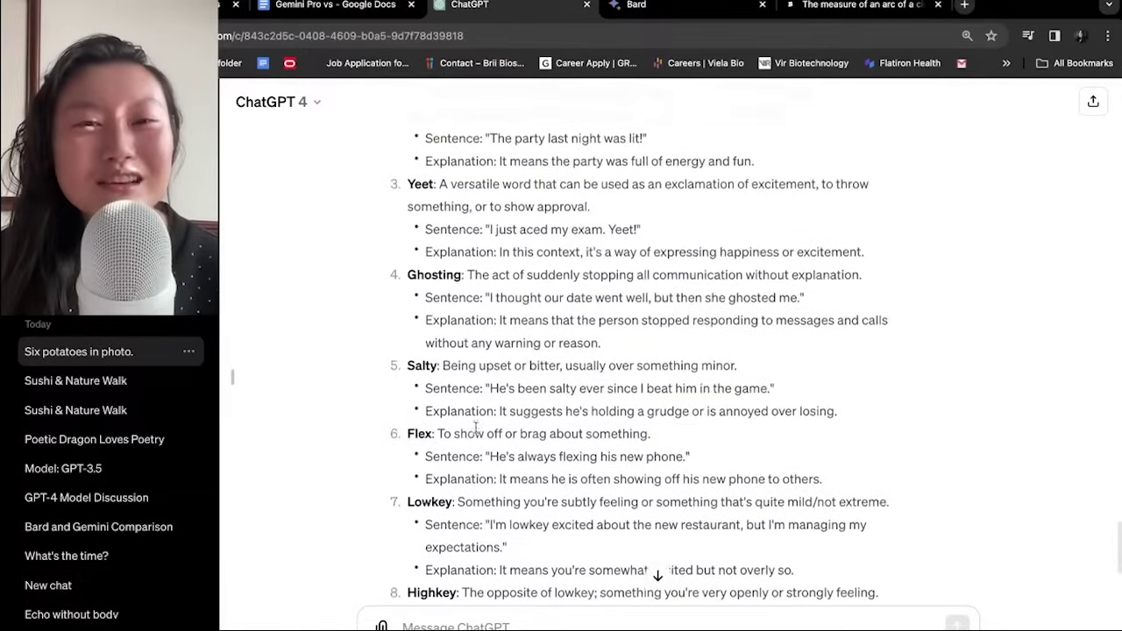
{"action": "scroll", "coordinate": [474, 427], "scroll_direction": "down", "scroll_amount": 8}
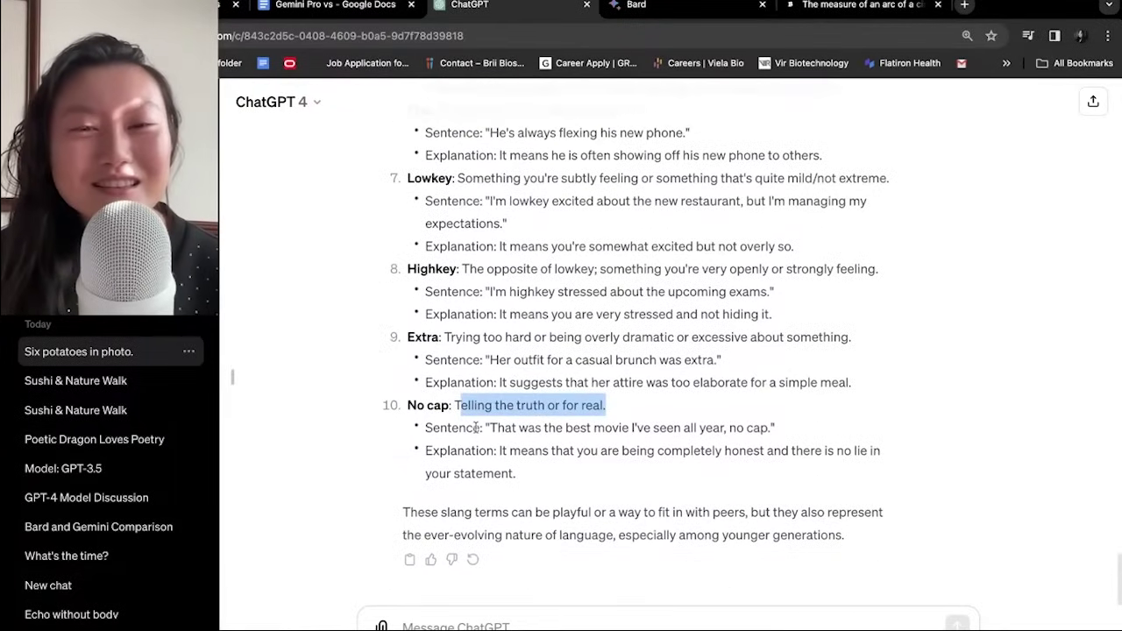
{"action": "left_click", "coordinate": [468, 363]}
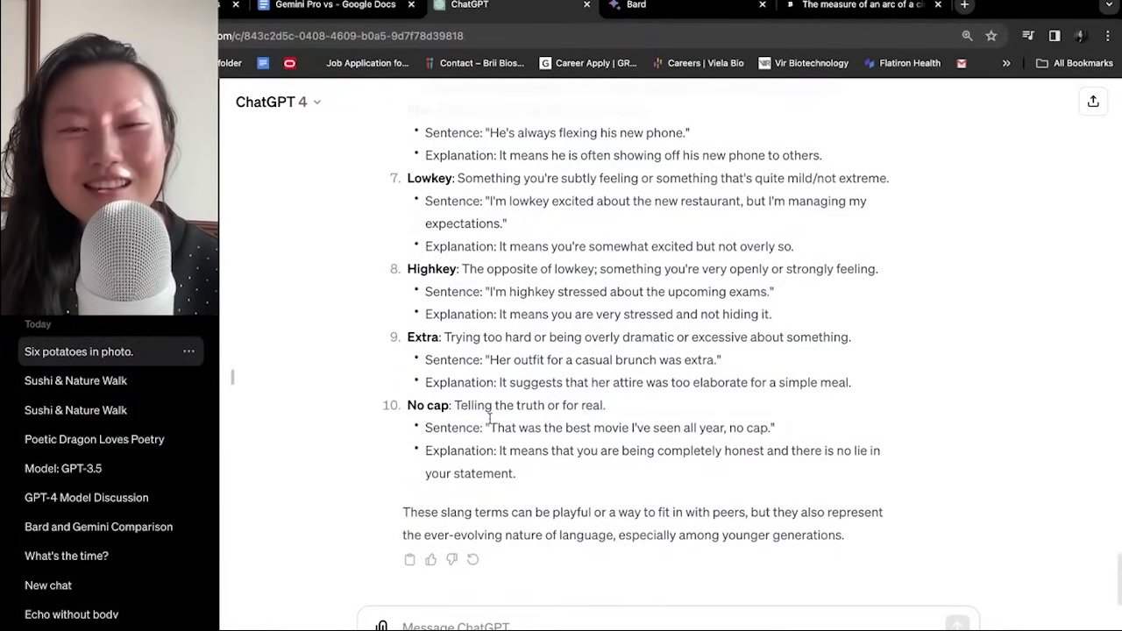
Step: Switch to Bard and examine the meaning, example sentence and explanation of "Bussin'" in its Gen Z slang answer
{"action": "key", "text": "ctrl+Tab"}
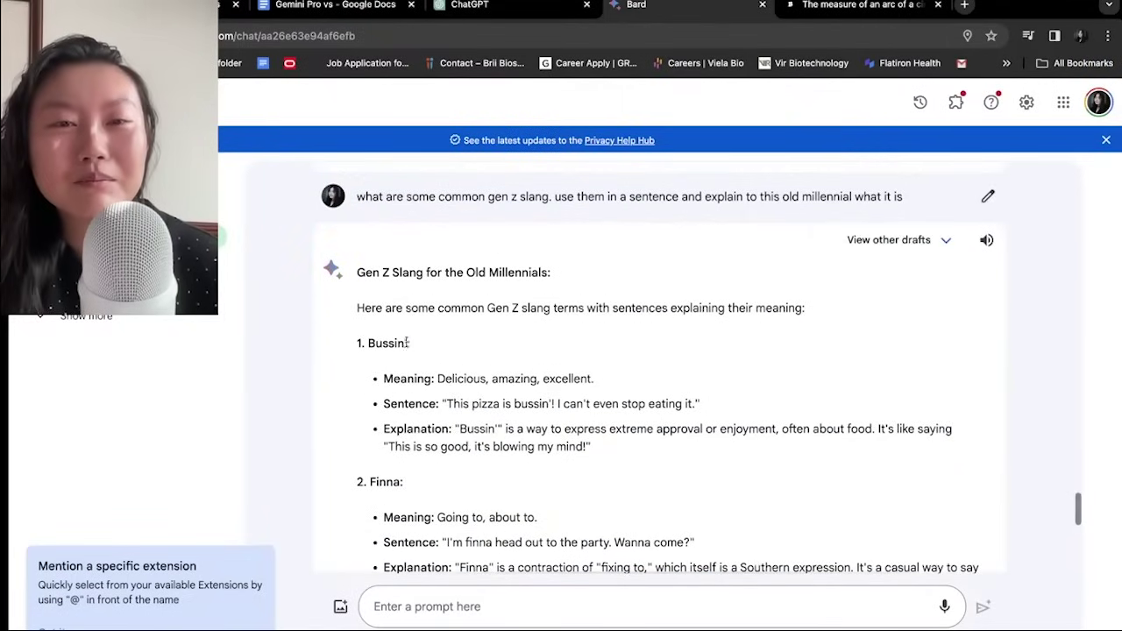
{"action": "left_click_drag", "start_coordinate": [436, 378], "coordinate": [594, 379]}
{"action": "left_click_drag", "start_coordinate": [446, 403], "coordinate": [654, 404]}
{"action": "left_click", "coordinate": [654, 404]}
{"action": "scroll", "coordinate": [654, 404], "scroll_direction": "down", "scroll_amount": 1}
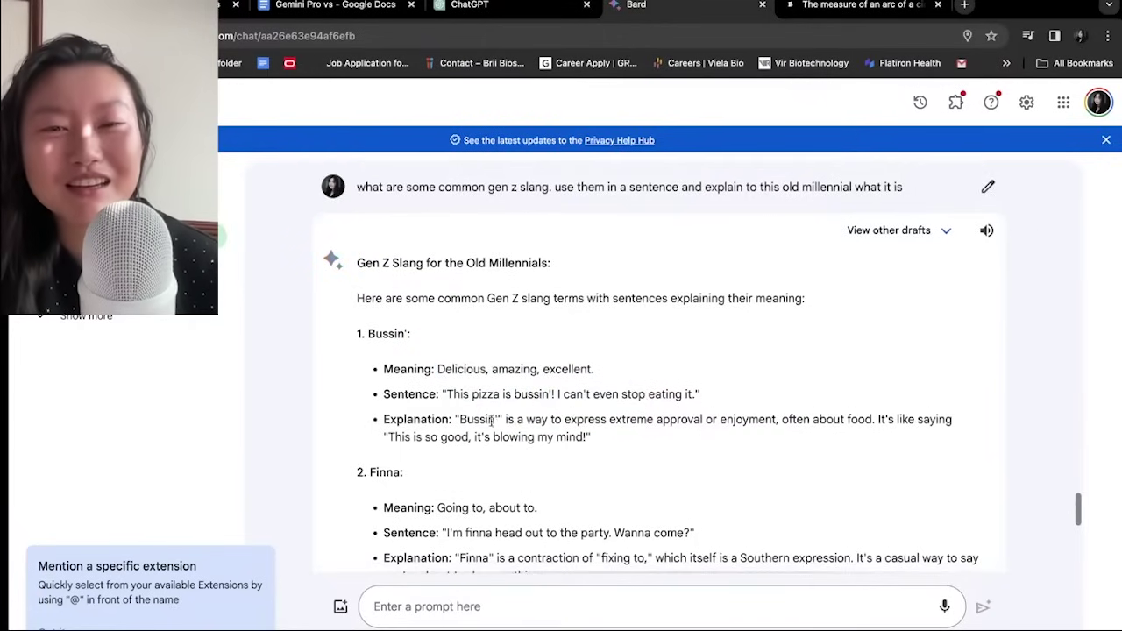
{"action": "left_click_drag", "start_coordinate": [483, 419], "coordinate": [604, 436]}
{"action": "scroll", "coordinate": [604, 436], "scroll_direction": "down", "scroll_amount": 3}
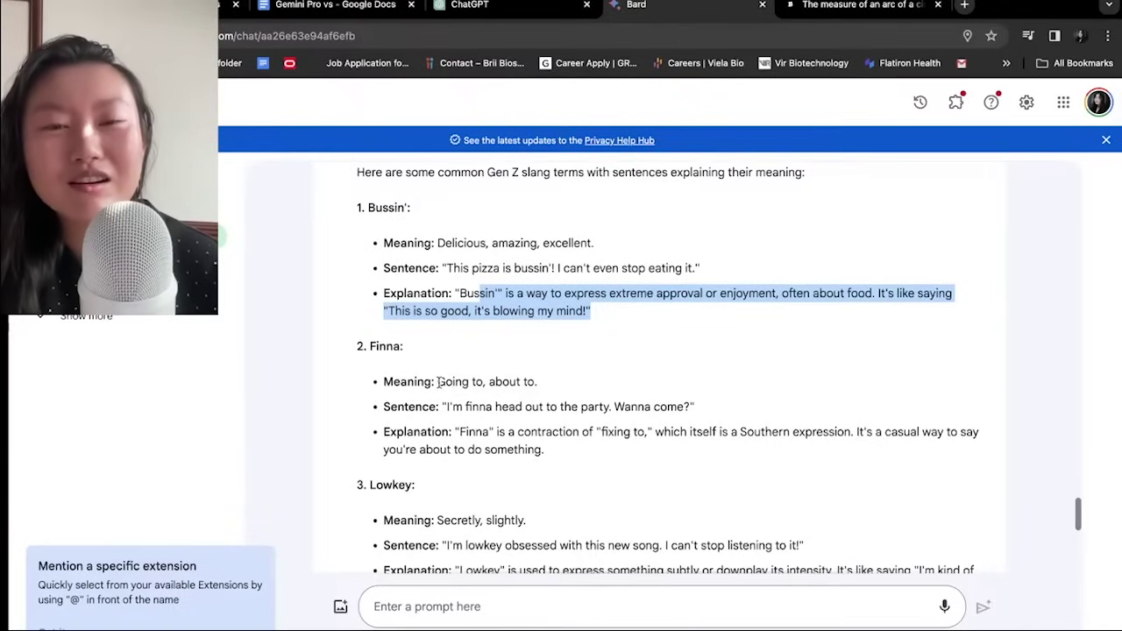
Step: Read the "Finna" entry in Bard's slang answer, covering its meaning, example sentence and explanation
{"action": "left_click_drag", "start_coordinate": [440, 381], "coordinate": [534, 382]}
{"action": "left_click", "coordinate": [373, 347]}
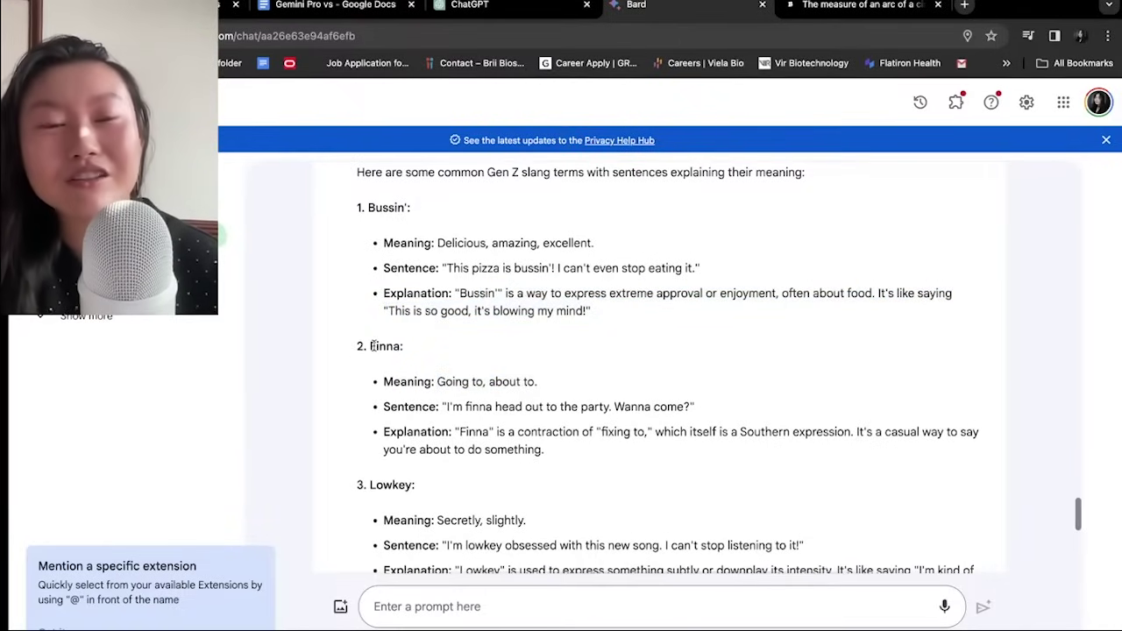
{"action": "left_click_drag", "start_coordinate": [449, 406], "coordinate": [690, 405]}
{"action": "left_click", "coordinate": [570, 428]}
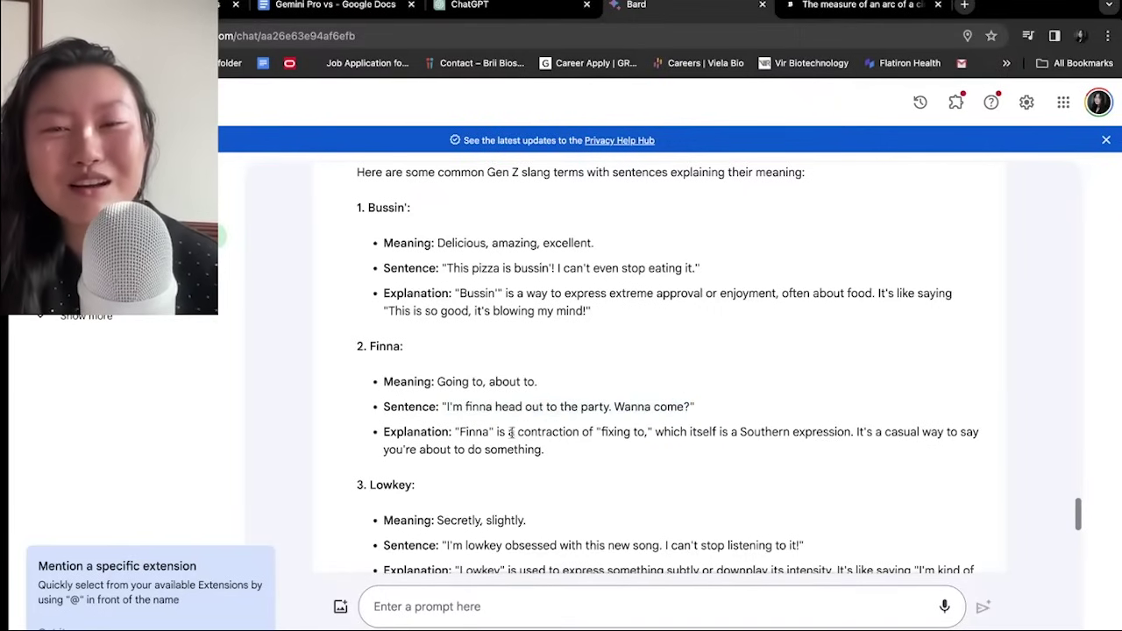
{"action": "left_click_drag", "start_coordinate": [496, 431], "coordinate": [667, 426]}
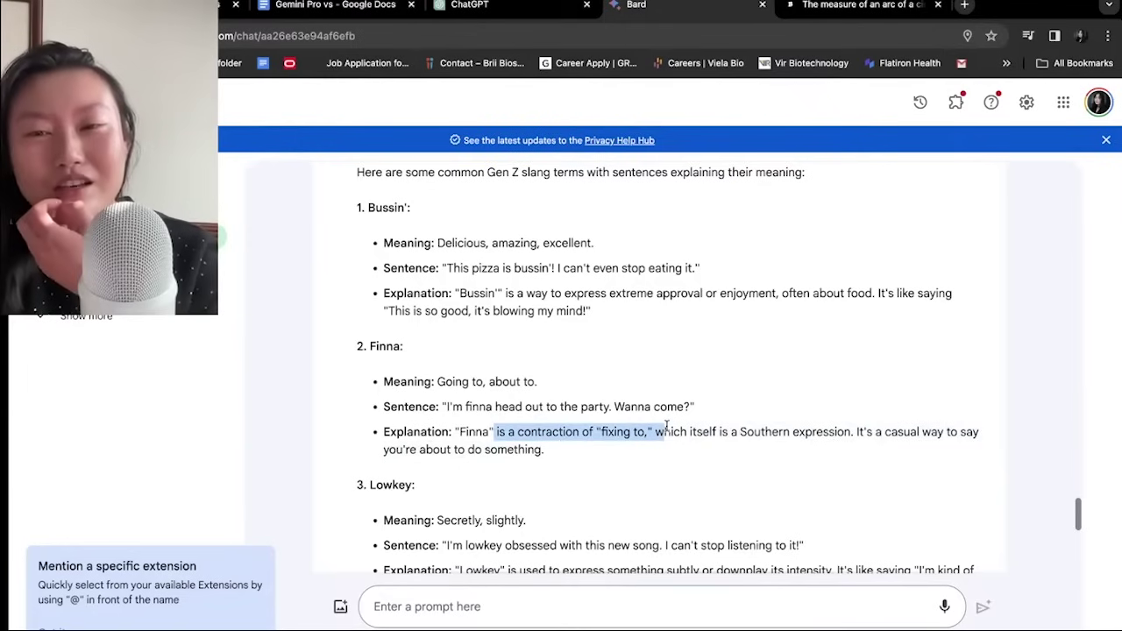
{"action": "left_click_drag", "start_coordinate": [854, 434], "coordinate": [856, 453]}
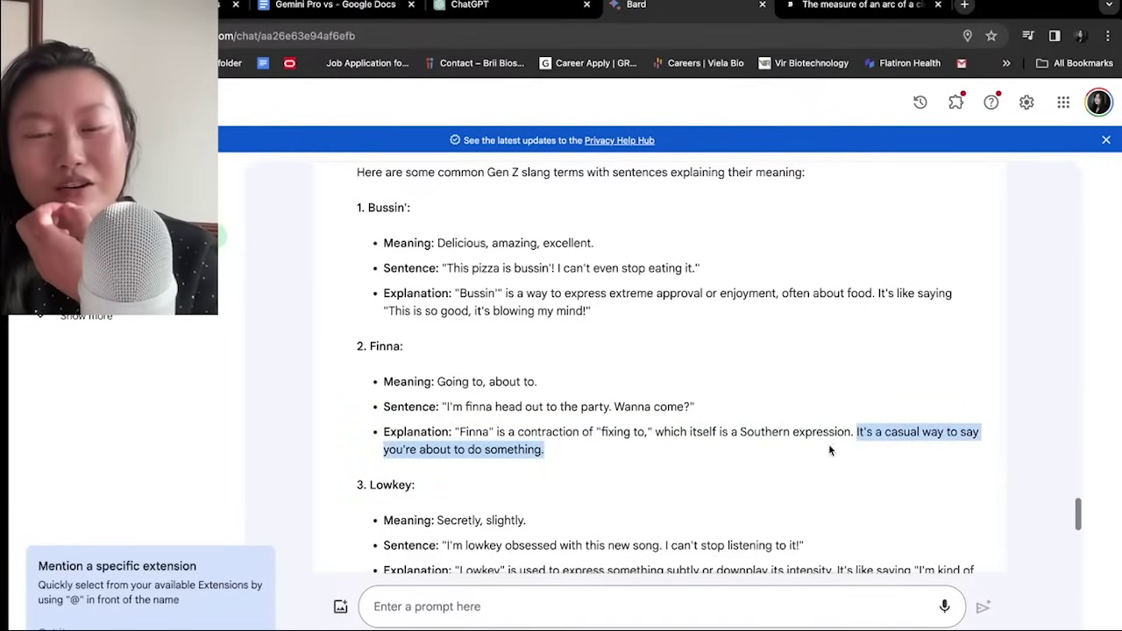
Step: Read on through Bard's slang list from "Lowkey" to "Big yikes", checking the "Fam" and "Big yikes" example sentences
{"action": "scroll", "coordinate": [830, 450], "scroll_direction": "down", "scroll_amount": 5}
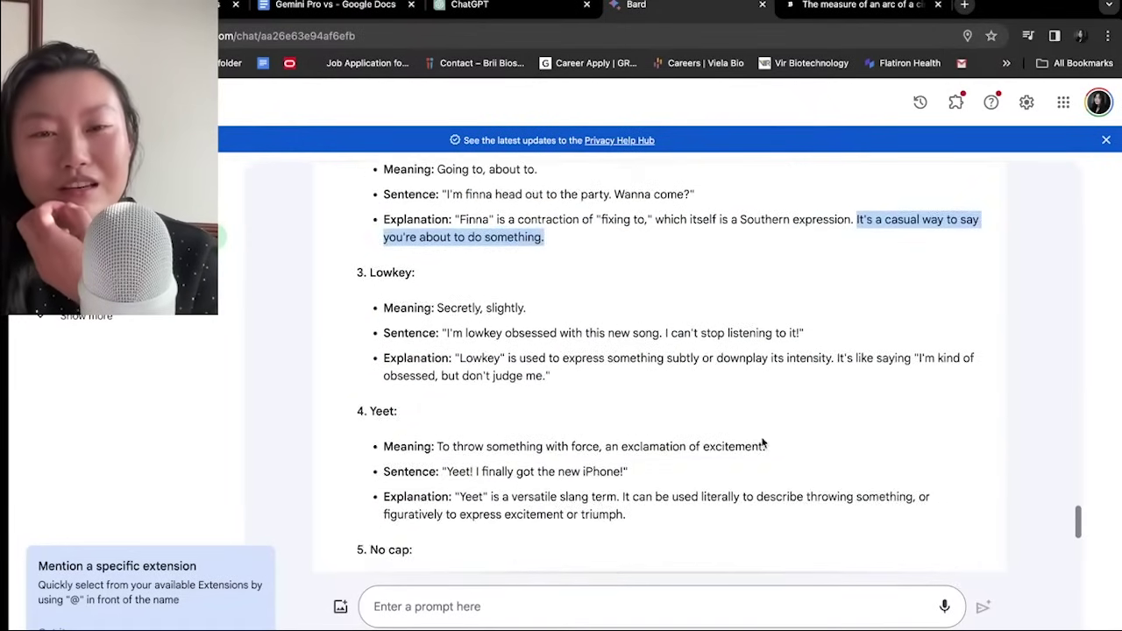
{"action": "scroll", "coordinate": [763, 444], "scroll_direction": "down", "scroll_amount": 7}
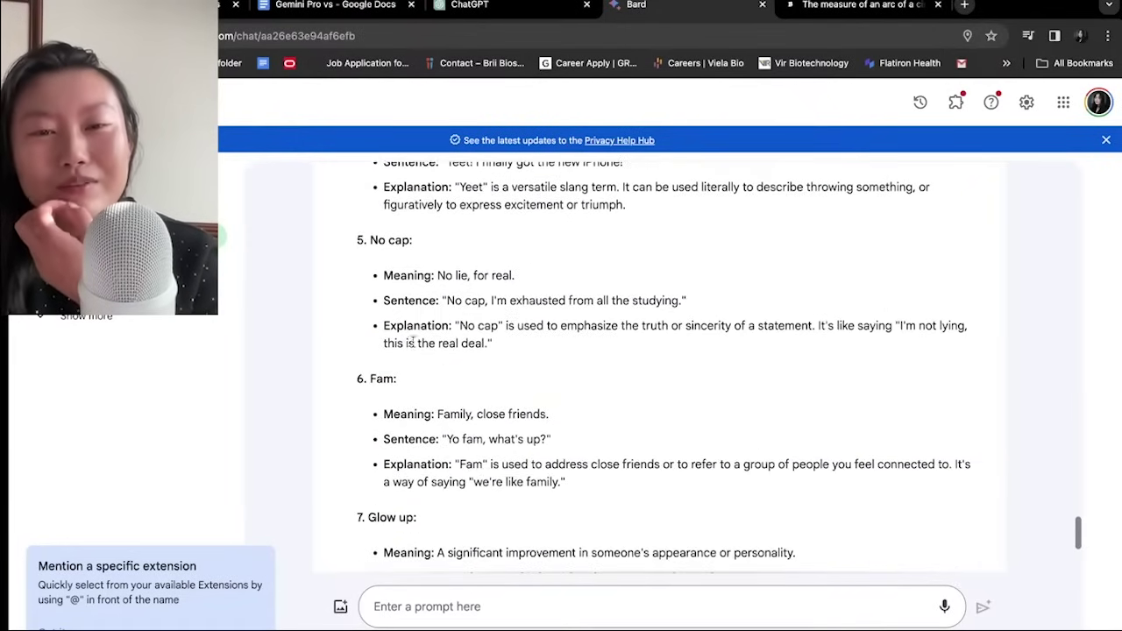
{"action": "left_click_drag", "start_coordinate": [445, 440], "coordinate": [552, 441]}
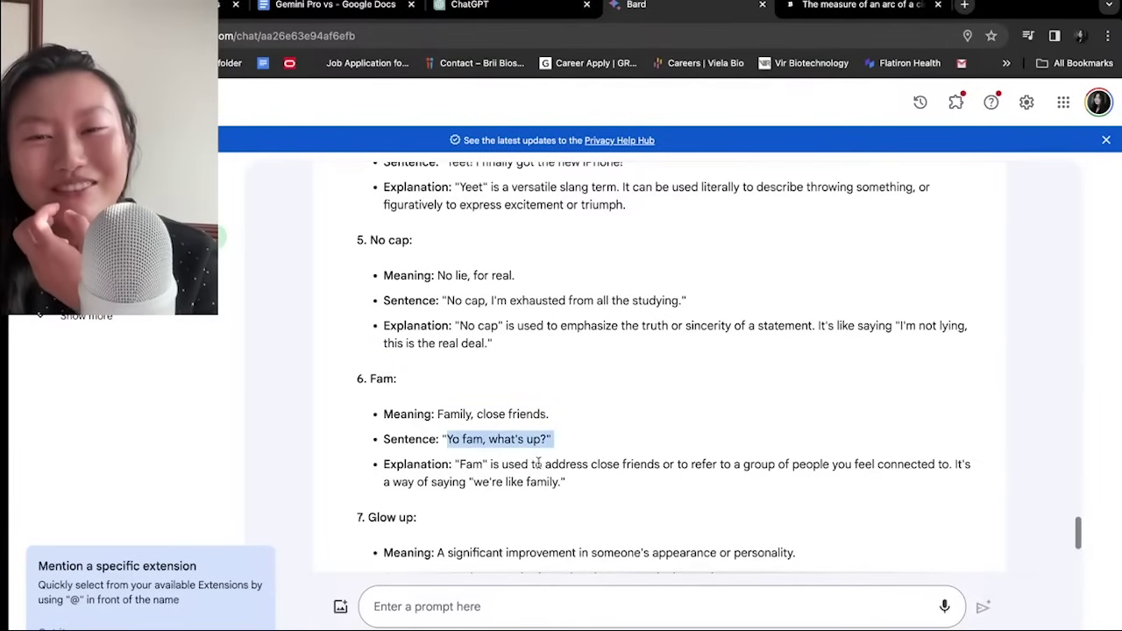
{"action": "scroll", "coordinate": [538, 464], "scroll_direction": "down", "scroll_amount": 4}
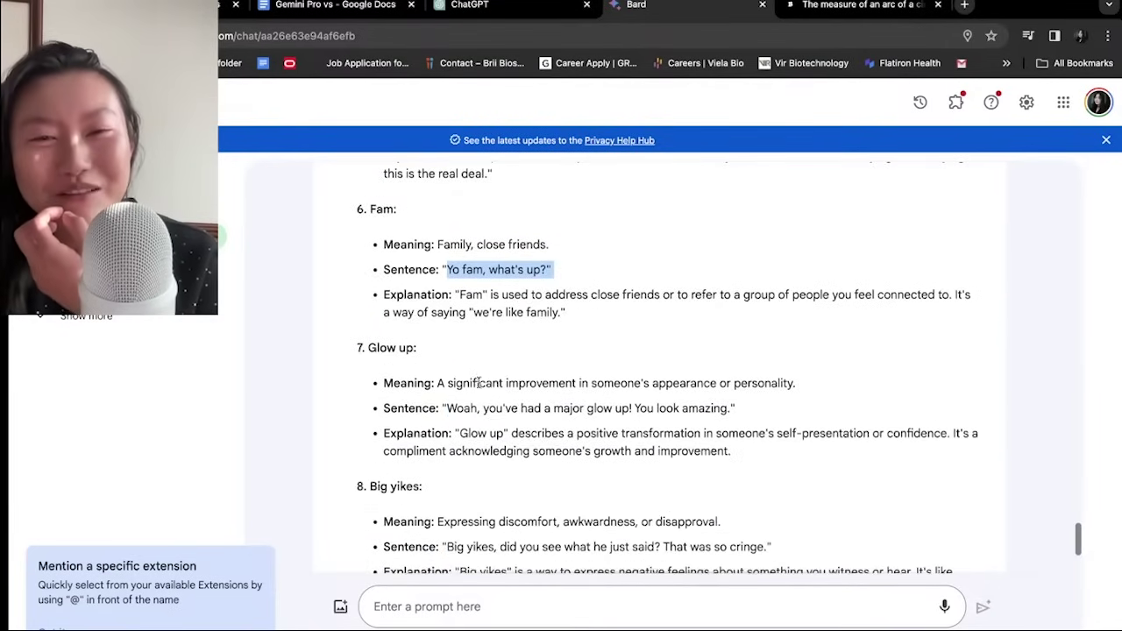
{"action": "scroll", "coordinate": [479, 382], "scroll_direction": "down", "scroll_amount": 2}
{"action": "left_click", "coordinate": [402, 386]}
{"action": "left_click_drag", "start_coordinate": [400, 384], "coordinate": [426, 386]}
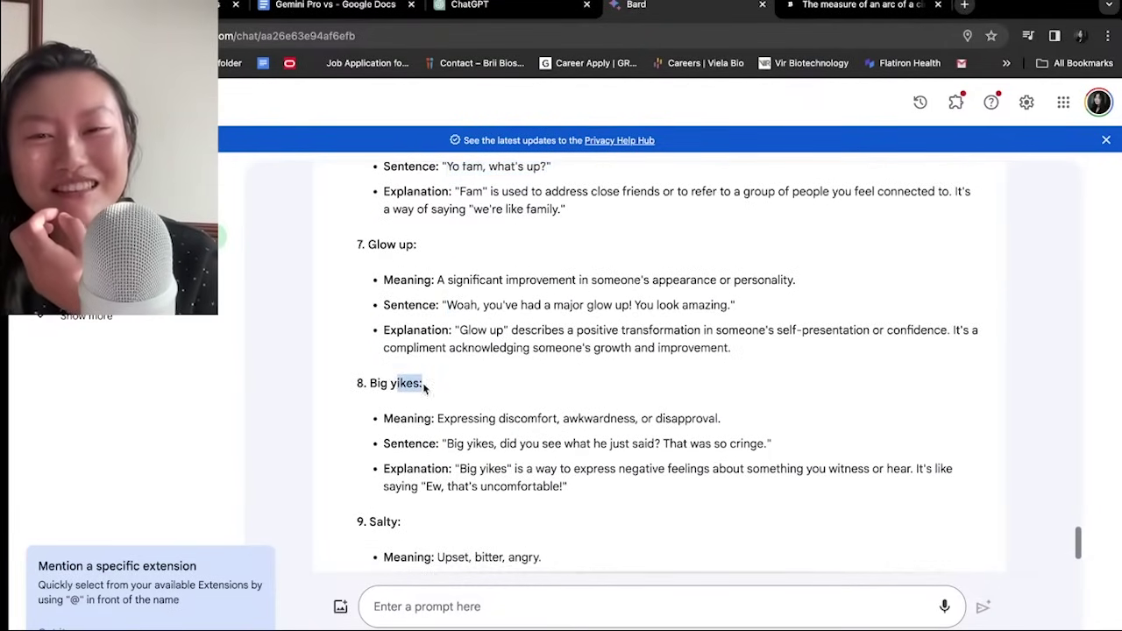
{"action": "left_click", "coordinate": [440, 424]}
{"action": "left_click_drag", "start_coordinate": [445, 443], "coordinate": [585, 445]}
{"action": "left_click", "coordinate": [589, 443]}
{"action": "scroll", "coordinate": [588, 447], "scroll_direction": "down", "scroll_amount": 2}
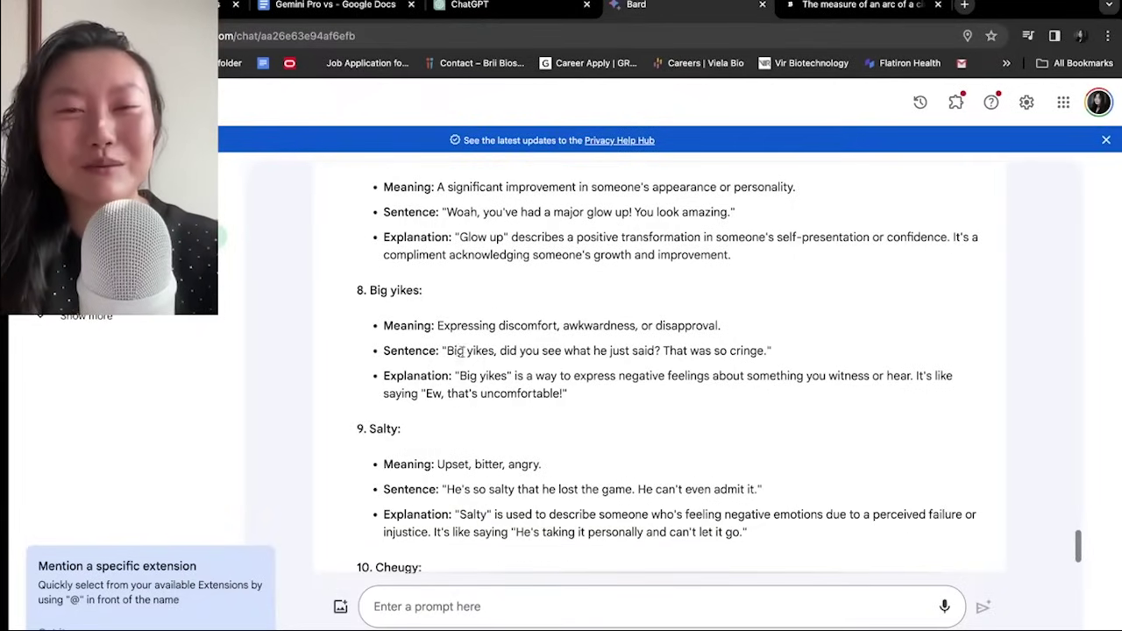
{"action": "left_click_drag", "start_coordinate": [448, 351], "coordinate": [640, 351]}
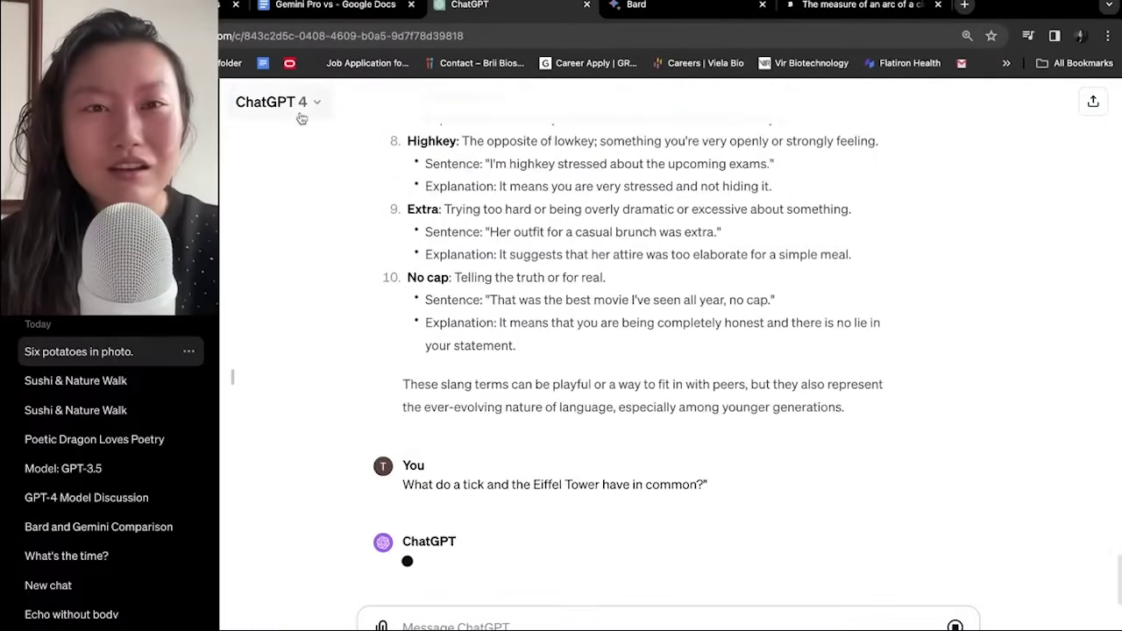
Step: Start a new ChatGPT chat with GPT-3.5 and ask it the same Gen Z slang question that was put to Bard
{"action": "left_click", "coordinate": [298, 105]}
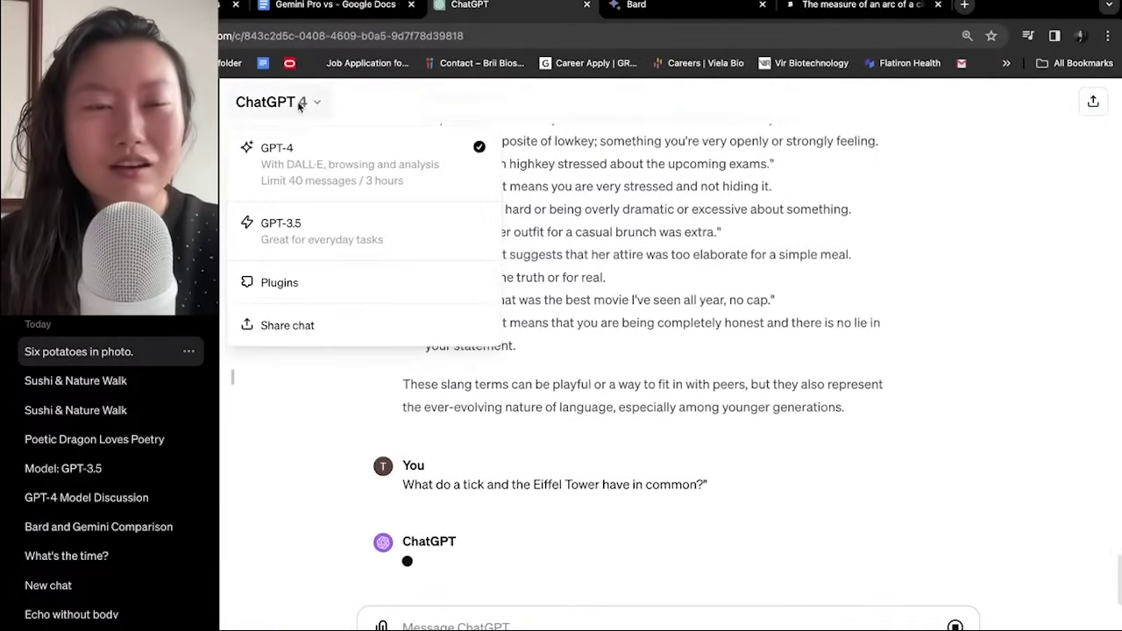
{"action": "left_click", "coordinate": [290, 228]}
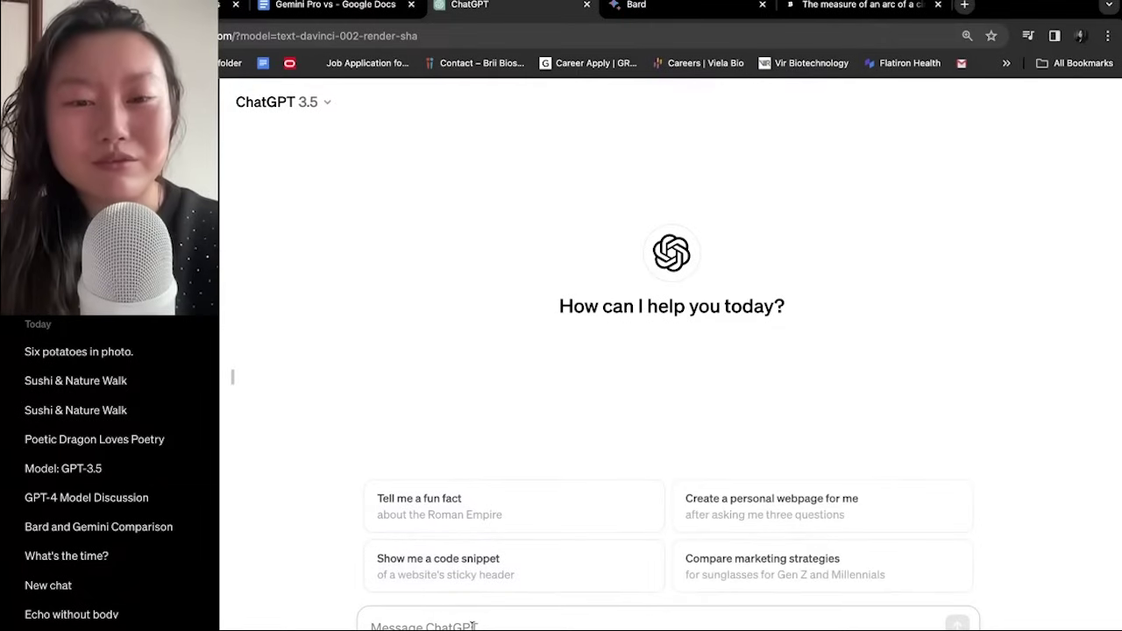
{"action": "left_click", "coordinate": [279, 104]}
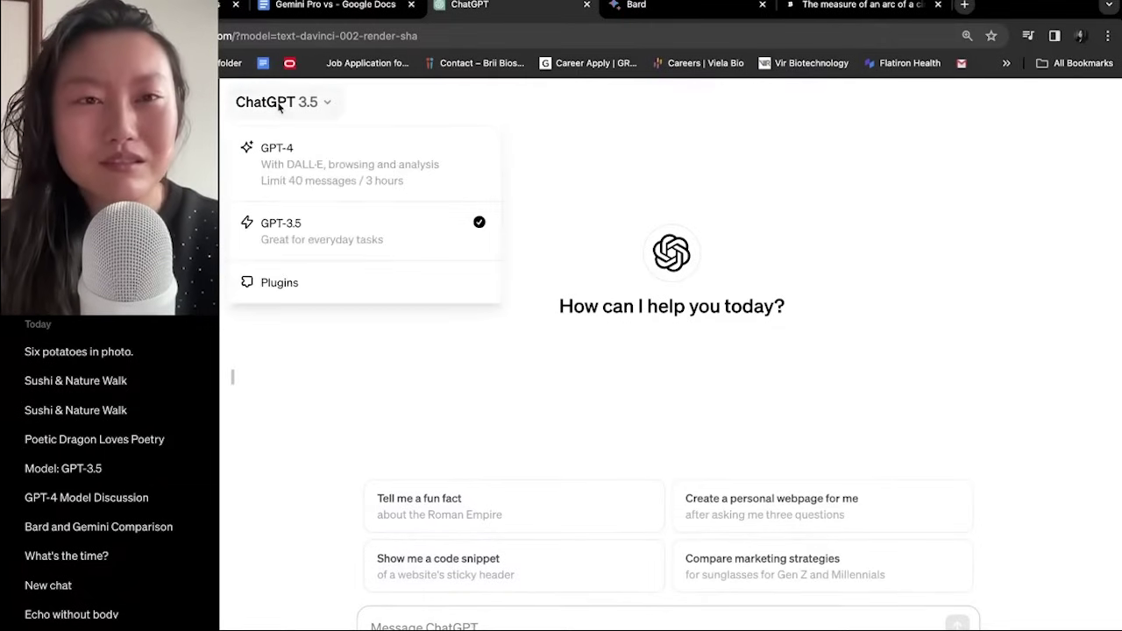
{"action": "left_click", "coordinate": [386, 188]}
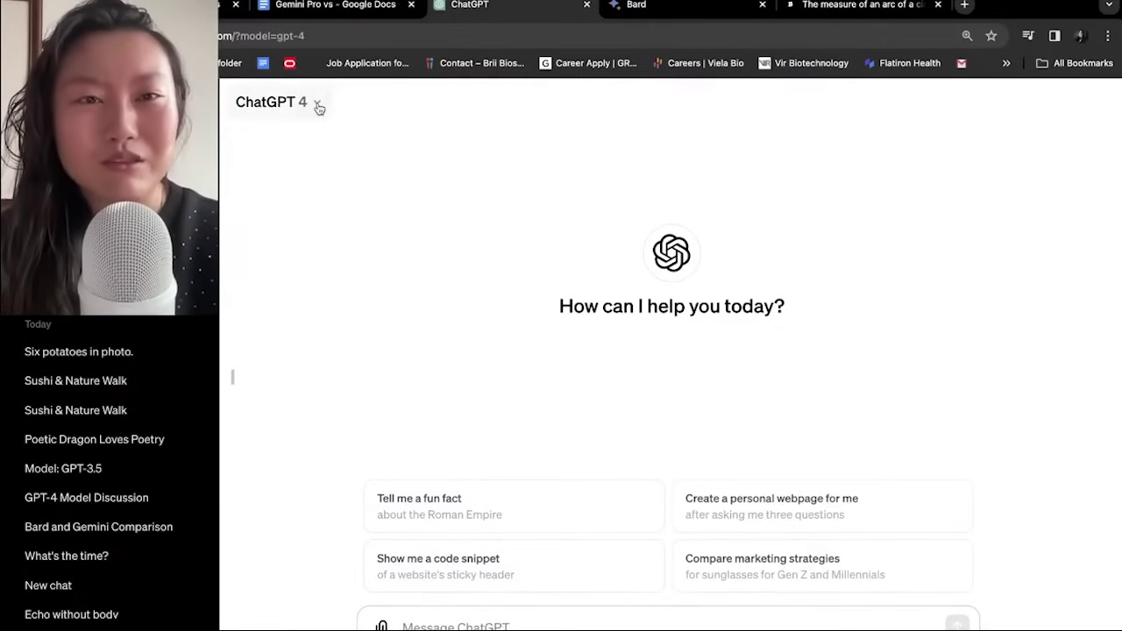
{"action": "left_click", "coordinate": [272, 107]}
{"action": "left_click", "coordinate": [290, 230]}
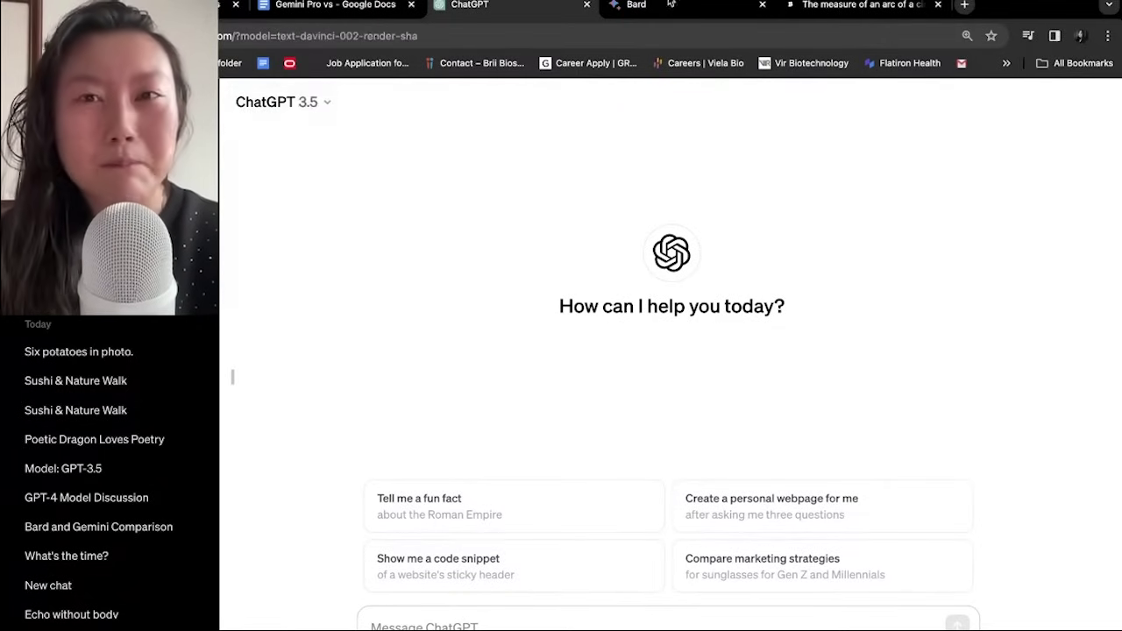
{"action": "key", "text": "ctrl+Tab"}
{"action": "key", "text": "ctrl+shift+Tab"}
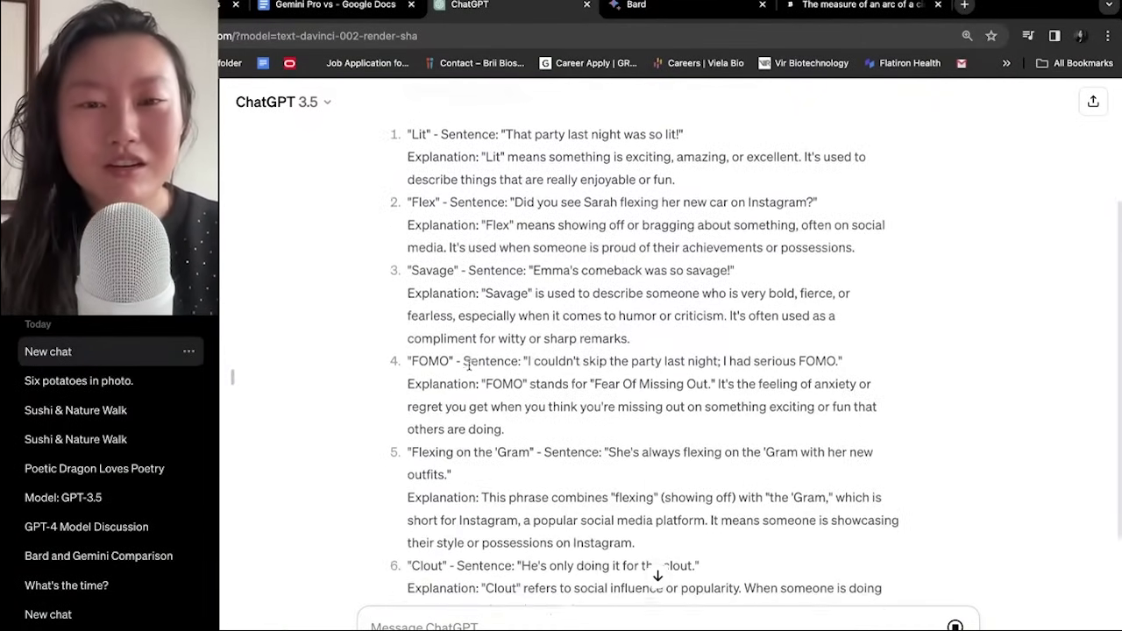
Step: Examine GPT-3.5's slang answer from "FOMO" to "Gucci", focusing on "Flexing on the 'Gram" and the "Gucci" example sentence
{"action": "left_click_drag", "start_coordinate": [455, 368], "coordinate": [522, 364]}
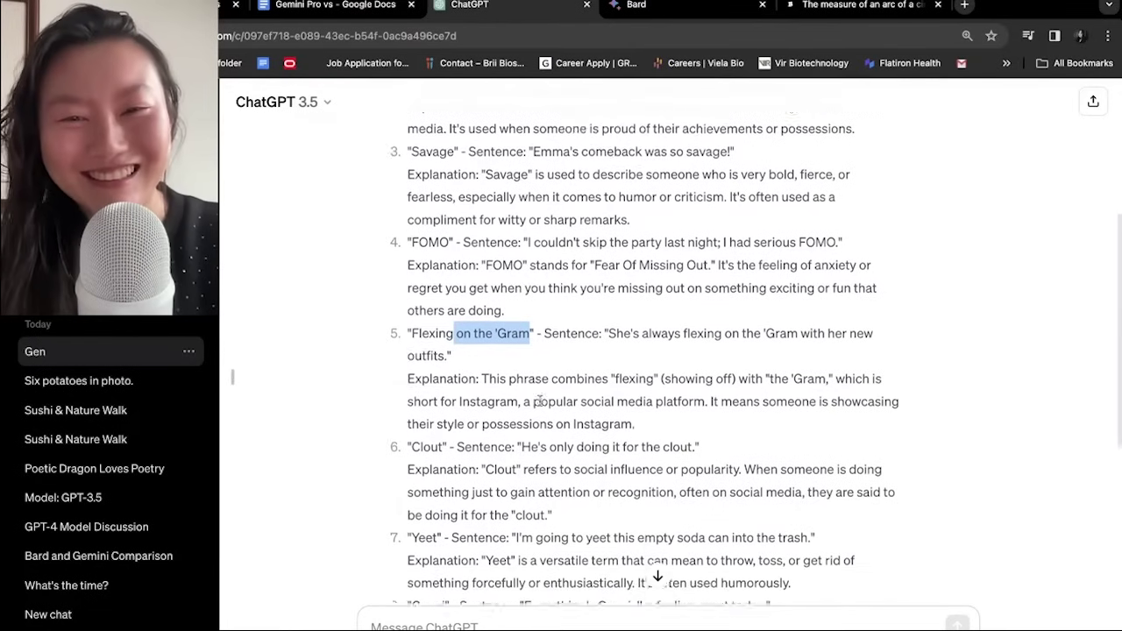
{"action": "left_click", "coordinate": [429, 398]}
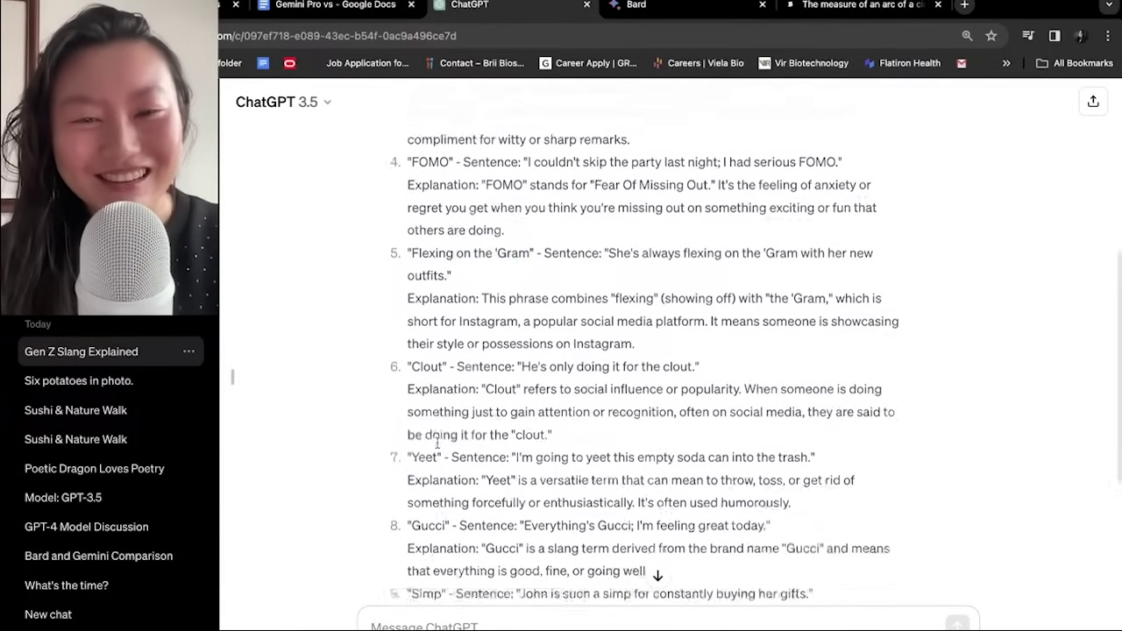
{"action": "left_click_drag", "start_coordinate": [421, 439], "coordinate": [759, 441]}
{"action": "scroll", "coordinate": [649, 443], "scroll_direction": "down", "scroll_amount": 3}
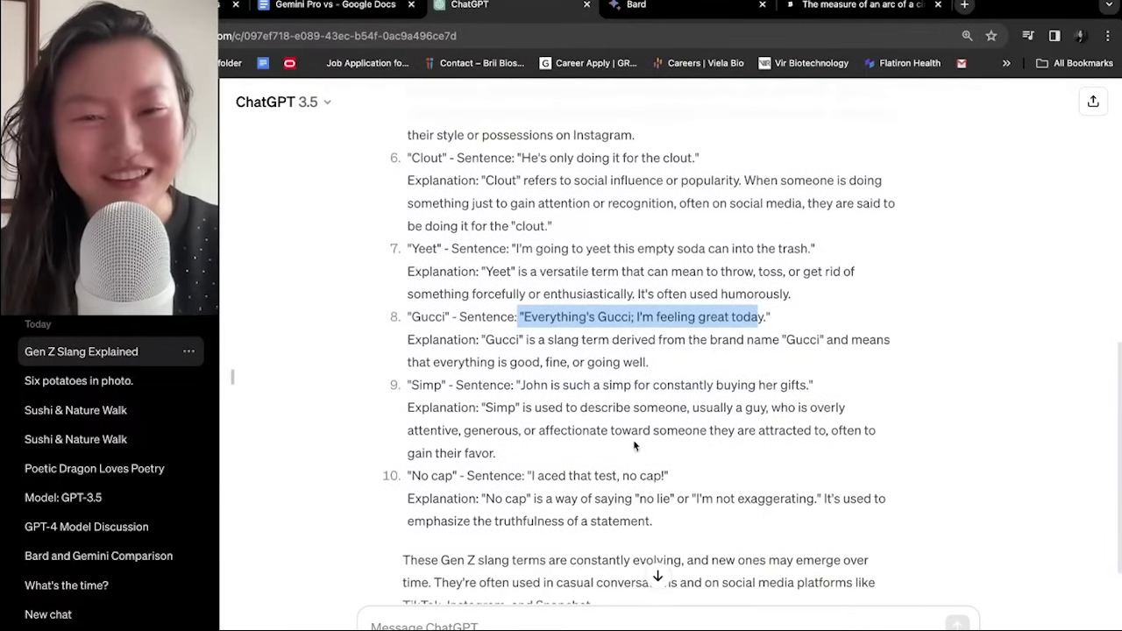
Step: Read the "Simp" and "No cap" entries in GPT-3.5's slang answer and skim the whole list once more
{"action": "left_click_drag", "start_coordinate": [408, 383], "coordinate": [578, 427]}
{"action": "left_click", "coordinate": [555, 389]}
{"action": "left_click", "coordinate": [520, 429]}
{"action": "scroll", "coordinate": [515, 429], "scroll_direction": "down", "scroll_amount": 2}
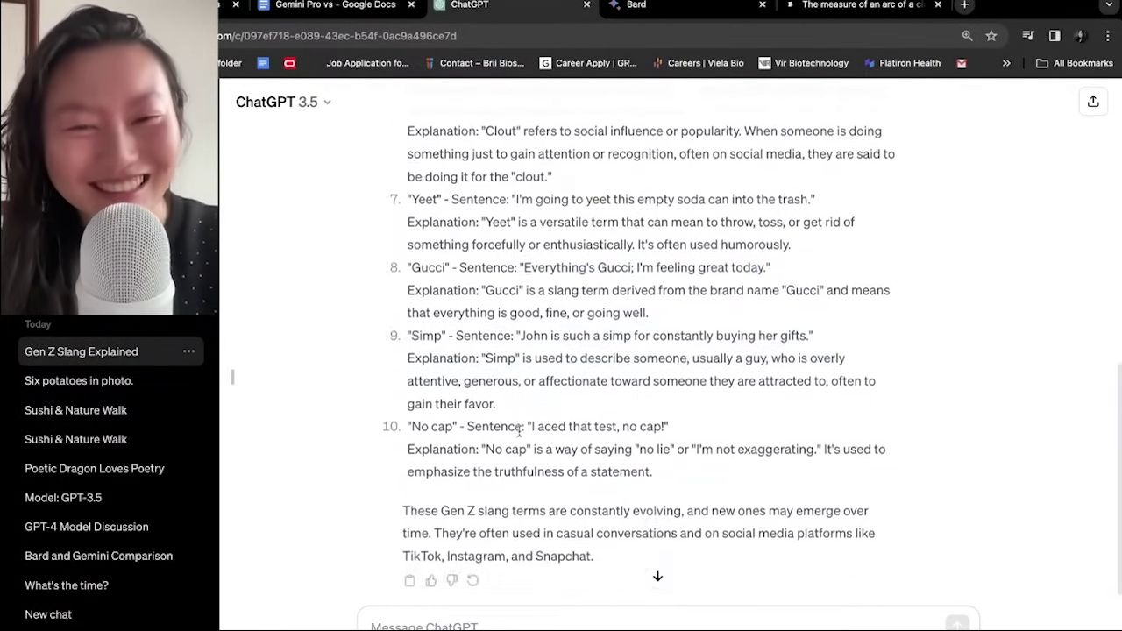
{"action": "left_click_drag", "start_coordinate": [415, 405], "coordinate": [526, 405]}
{"action": "left_click", "coordinate": [544, 446]}
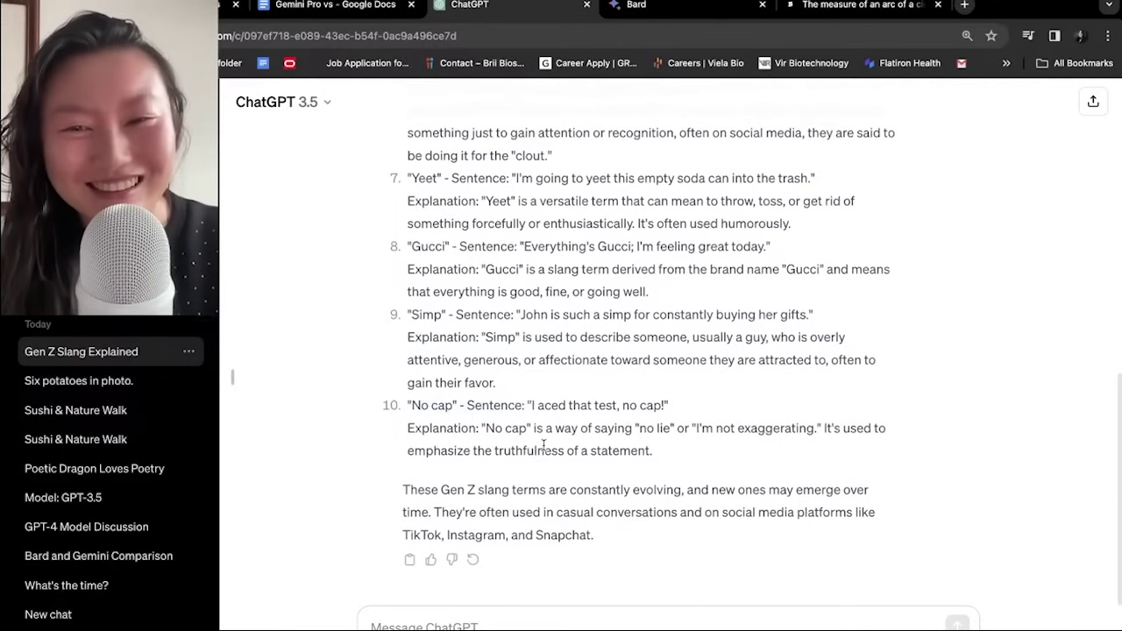
{"action": "scroll", "coordinate": [544, 447], "scroll_direction": "up", "scroll_amount": 15}
{"action": "scroll", "coordinate": [543, 446], "scroll_direction": "down", "scroll_amount": 15}
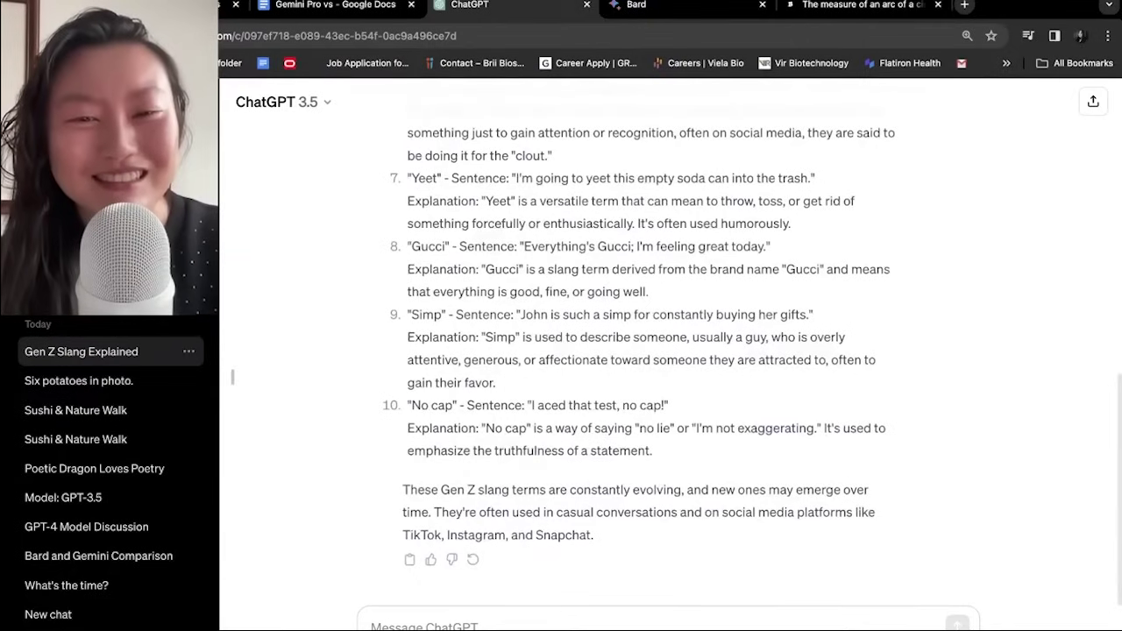
Step: Ask GPT-3.5 "What do a tick and the Eiffel Tower have in common?" and read its answer
{"action": "left_click", "coordinate": [548, 630]}
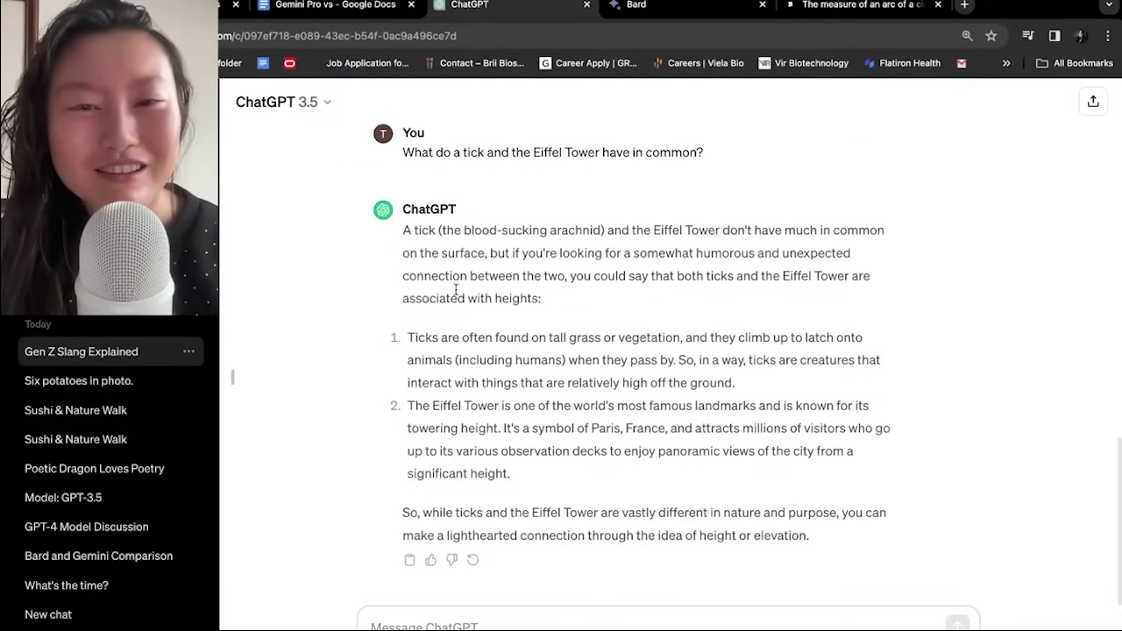
{"action": "left_click_drag", "start_coordinate": [413, 230], "coordinate": [675, 293]}
{"action": "left_click", "coordinate": [567, 279]}
{"action": "left_click", "coordinate": [641, 311]}
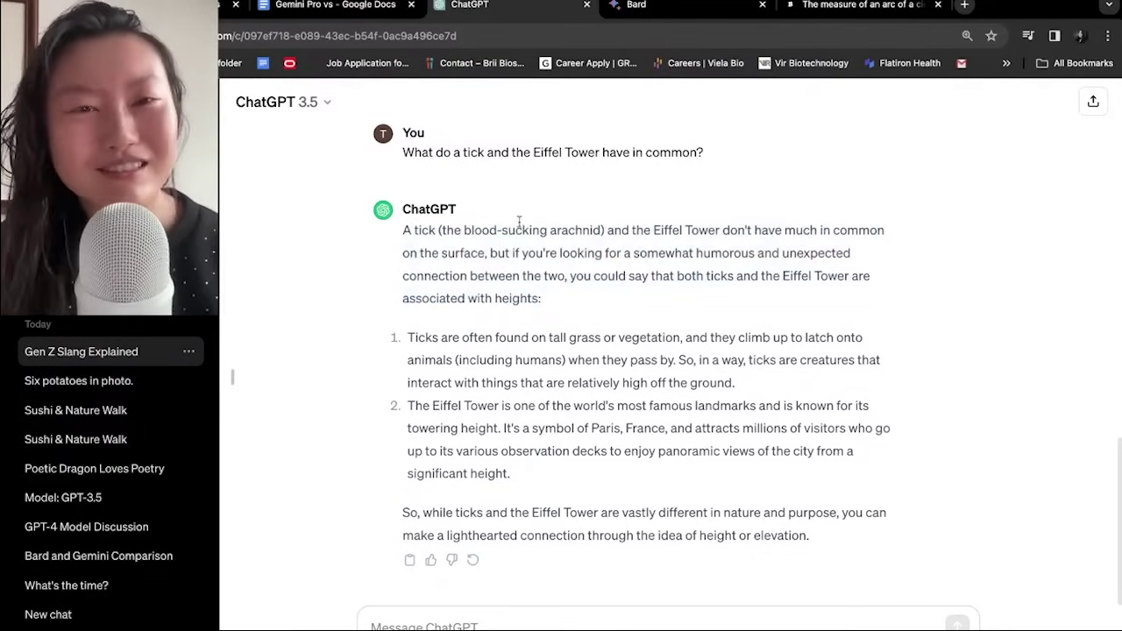
Step: Open a new GPT-4 chat in ChatGPT and examine Bard's answer to the tick and Eiffel Tower riddle
{"action": "left_click", "coordinate": [296, 105]}
{"action": "left_click", "coordinate": [297, 174]}
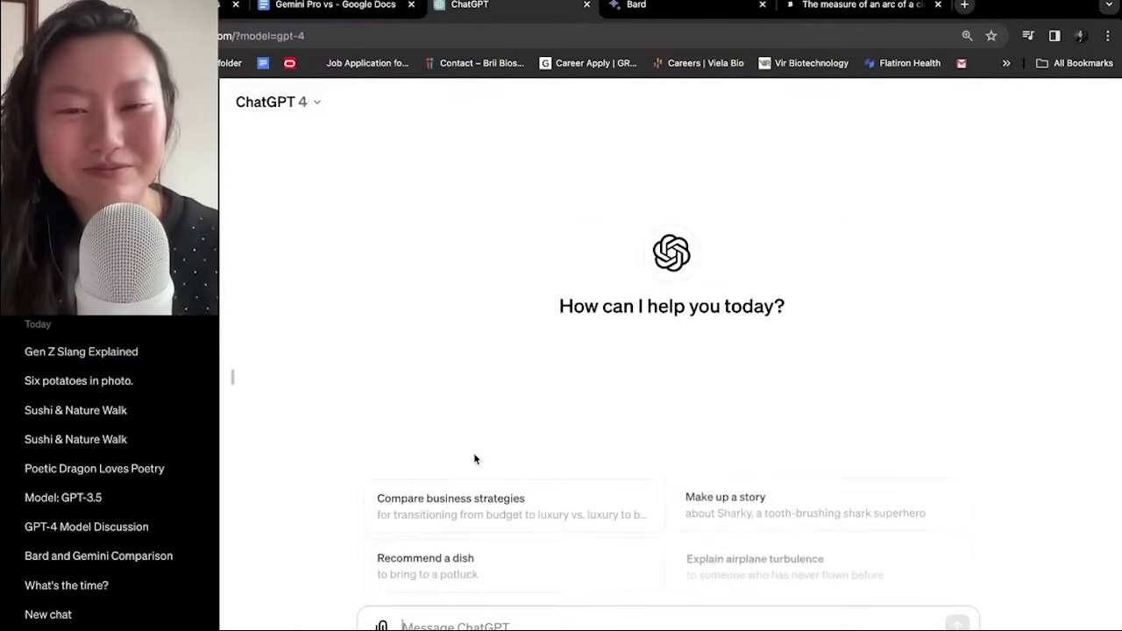
{"action": "key", "text": "ctrl+Tab"}
{"action": "left_click_drag", "start_coordinate": [423, 288], "coordinate": [365, 273]}
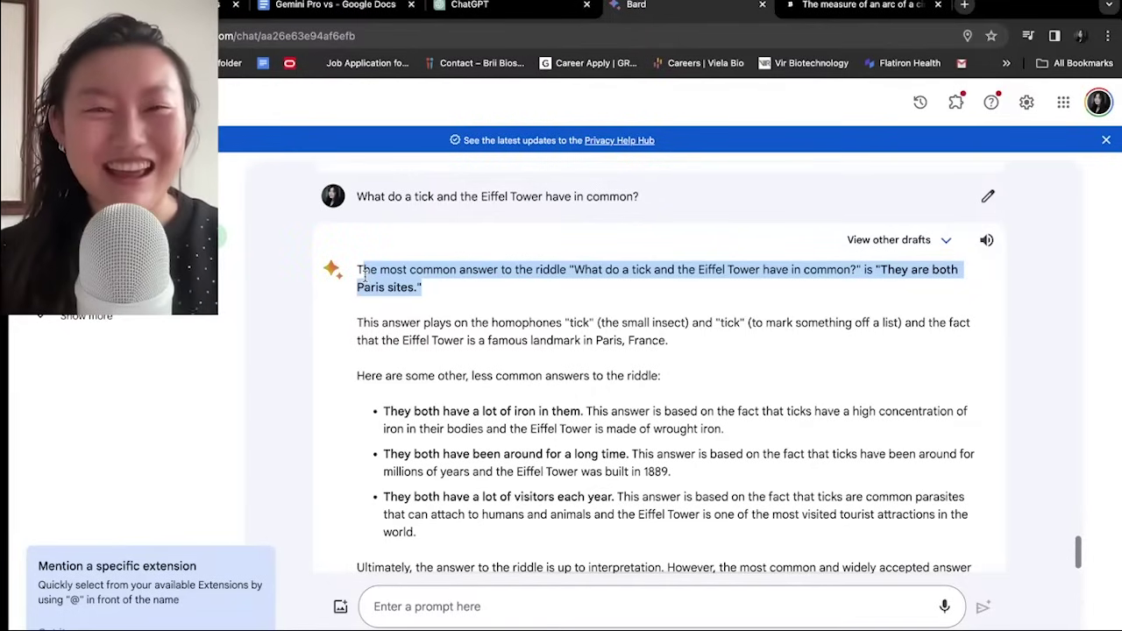
{"action": "left_click", "coordinate": [430, 321]}
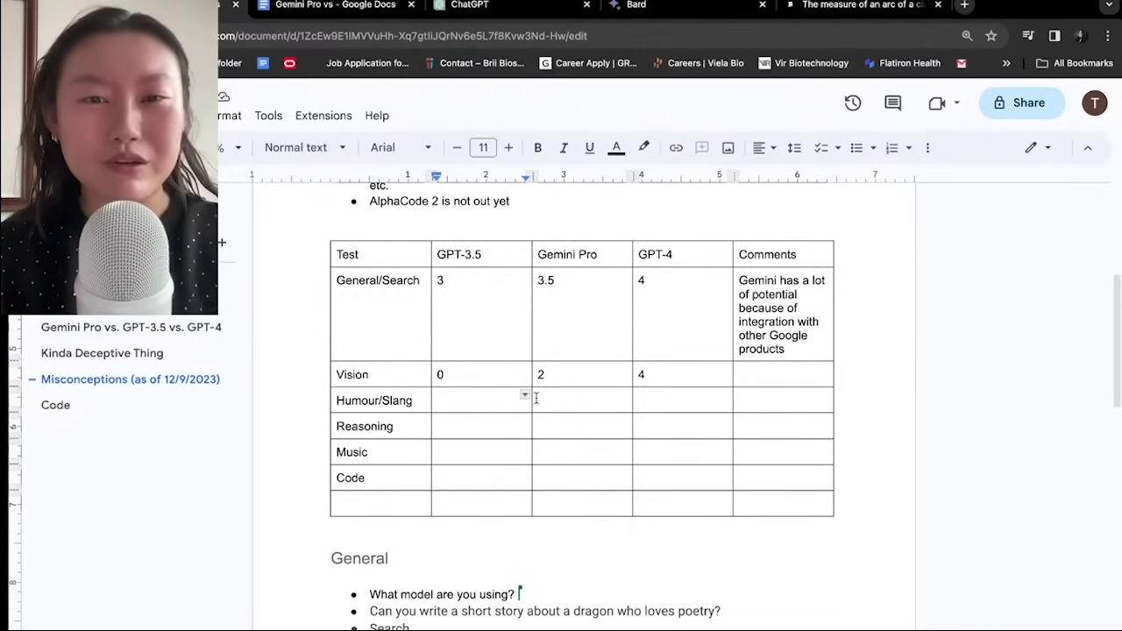
Step: Enter the Humour/Slang scores in the Google Docs table: 1.5 for GPT-3.5, 3.5 for Gemini Pro and 3.5 for GPT-4
{"action": "left_click", "coordinate": [568, 400]}
{"action": "left_click", "coordinate": [650, 394]}
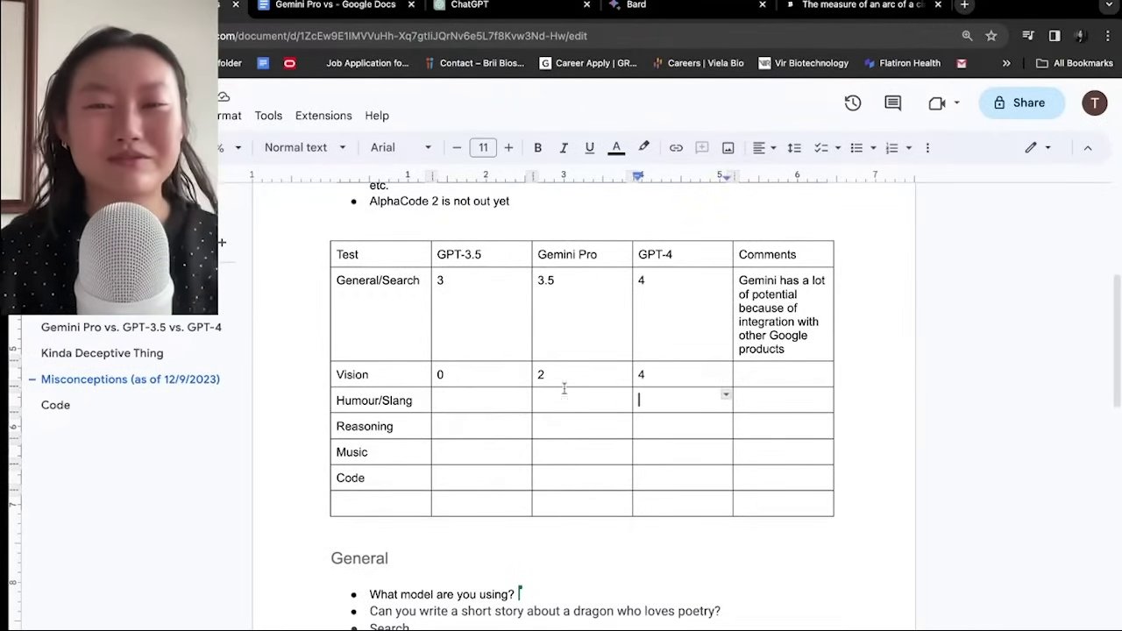
{"action": "left_click", "coordinate": [466, 399]}
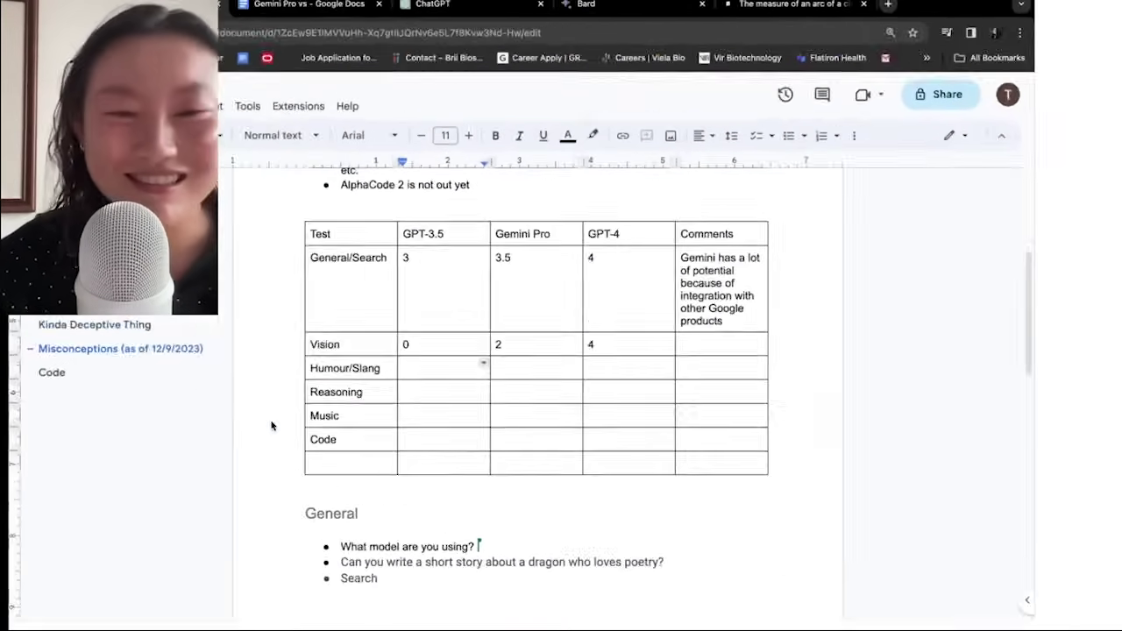
{"action": "key", "text": "Tab"}
{"action": "left_click", "coordinate": [577, 405]}
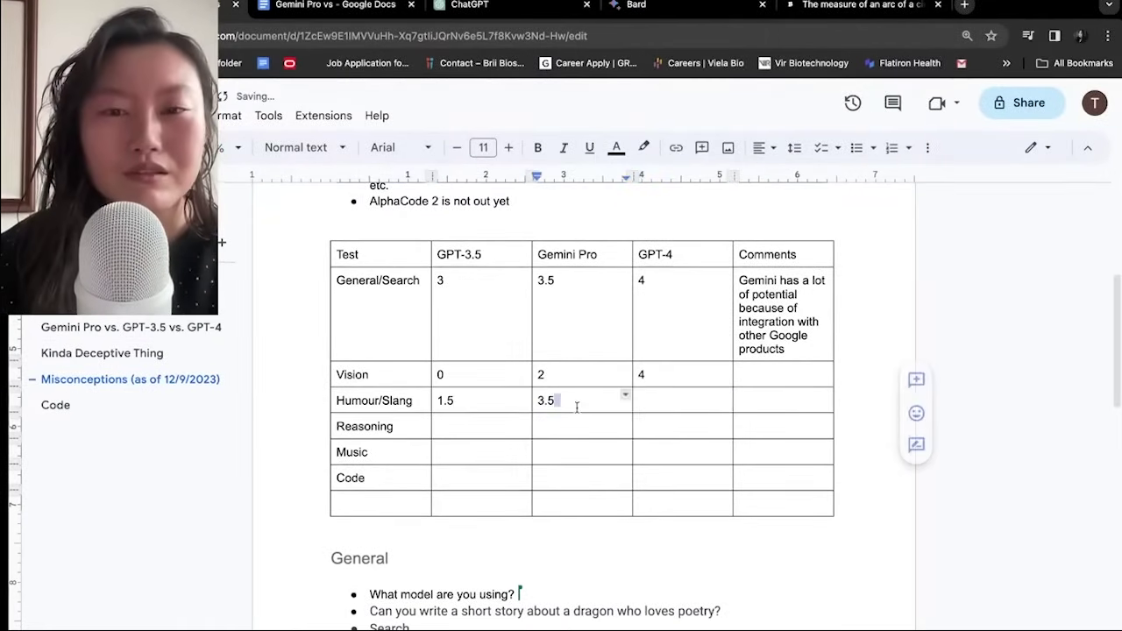
{"action": "double_click", "coordinate": [679, 403]}
{"action": "left_click", "coordinate": [679, 403]}
{"action": "type", "text": "3.5"}
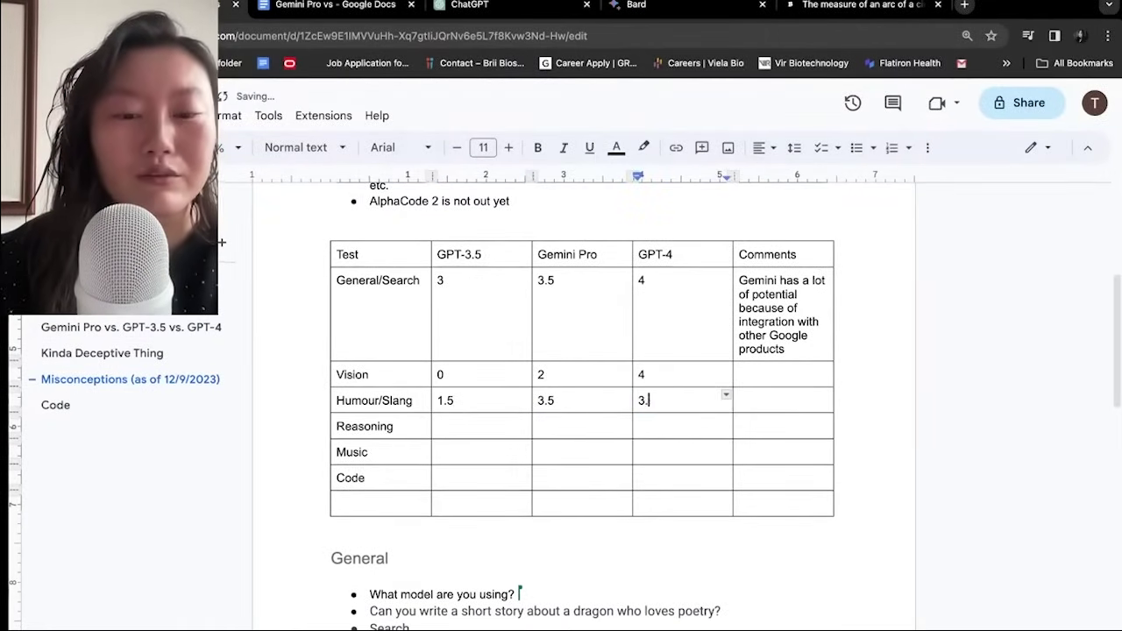
Step: Set Gemini Pro's Humour/Slang score to 4 in the comparison table
{"action": "left_click", "coordinate": [595, 403]}
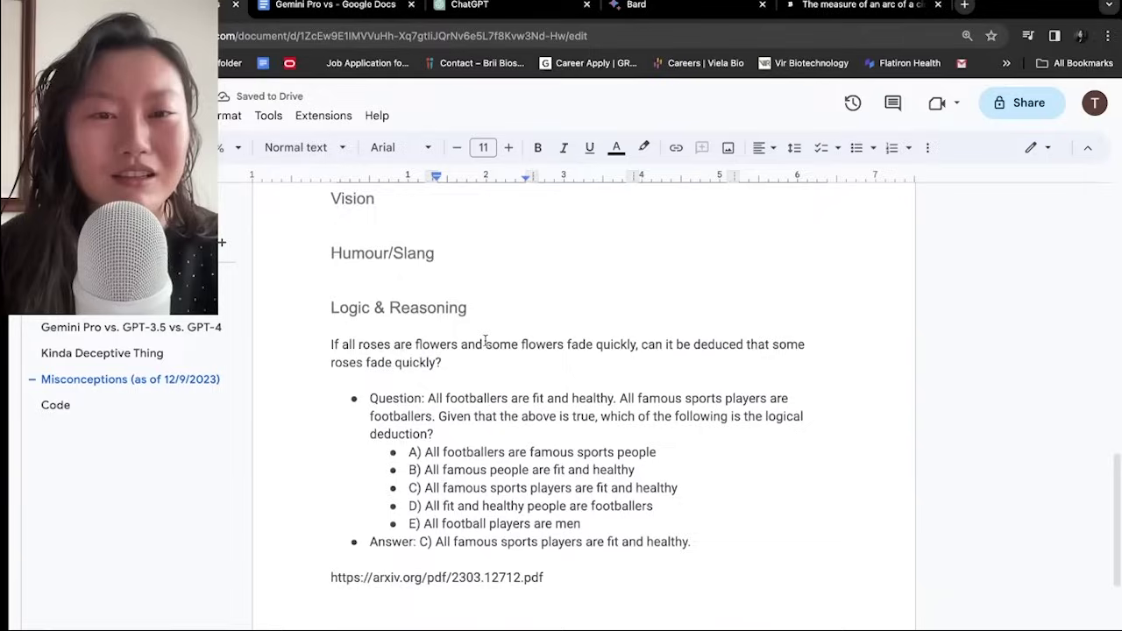
Step: Copy the roses-and-flowers question from the Logic & Reasoning section and submit it to Bard
{"action": "left_click", "coordinate": [412, 474]}
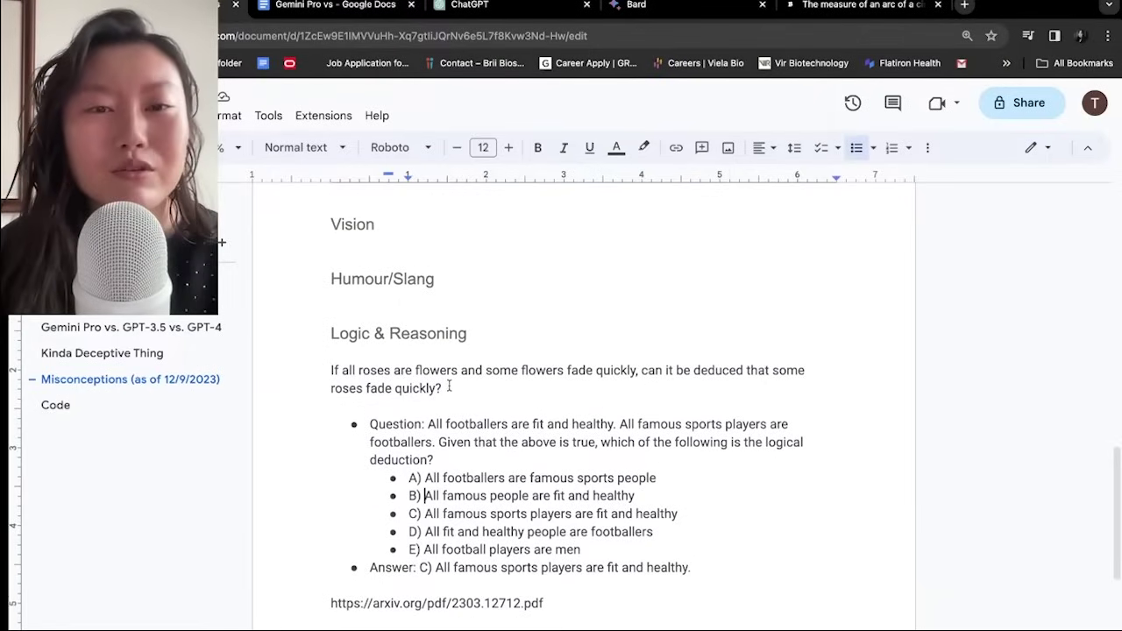
{"action": "left_click_drag", "start_coordinate": [447, 388], "coordinate": [318, 373]}
{"action": "key", "text": "super+c"}
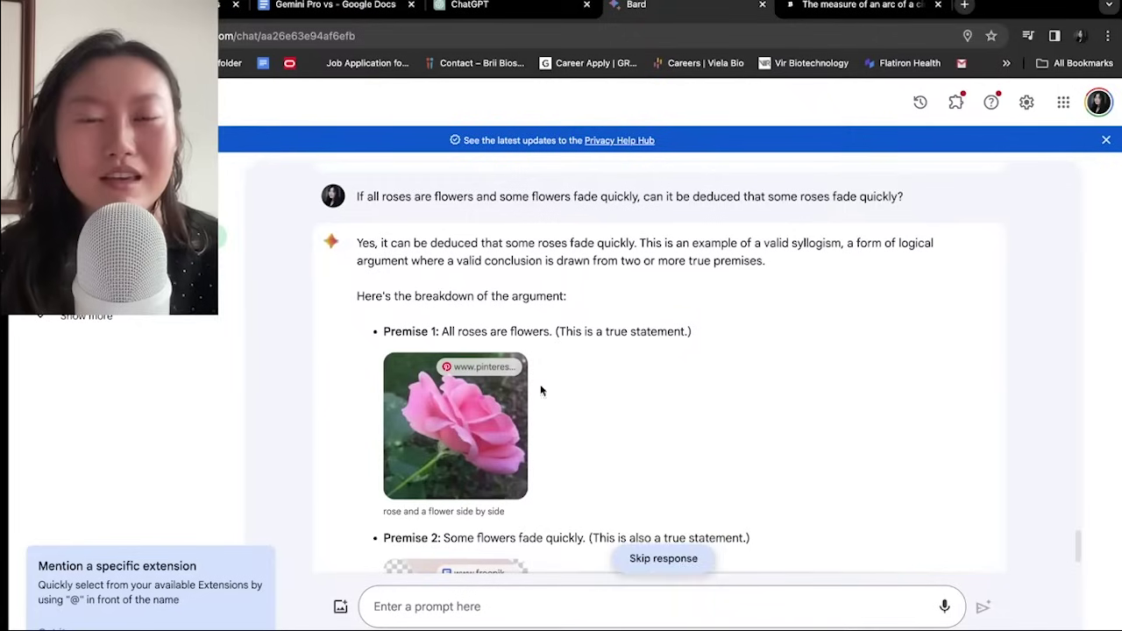
Step: Read Bard's answer to the roses question, covering the syllogism claim, both premises and the conclusion
{"action": "scroll", "coordinate": [572, 274], "scroll_direction": "down", "scroll_amount": 2}
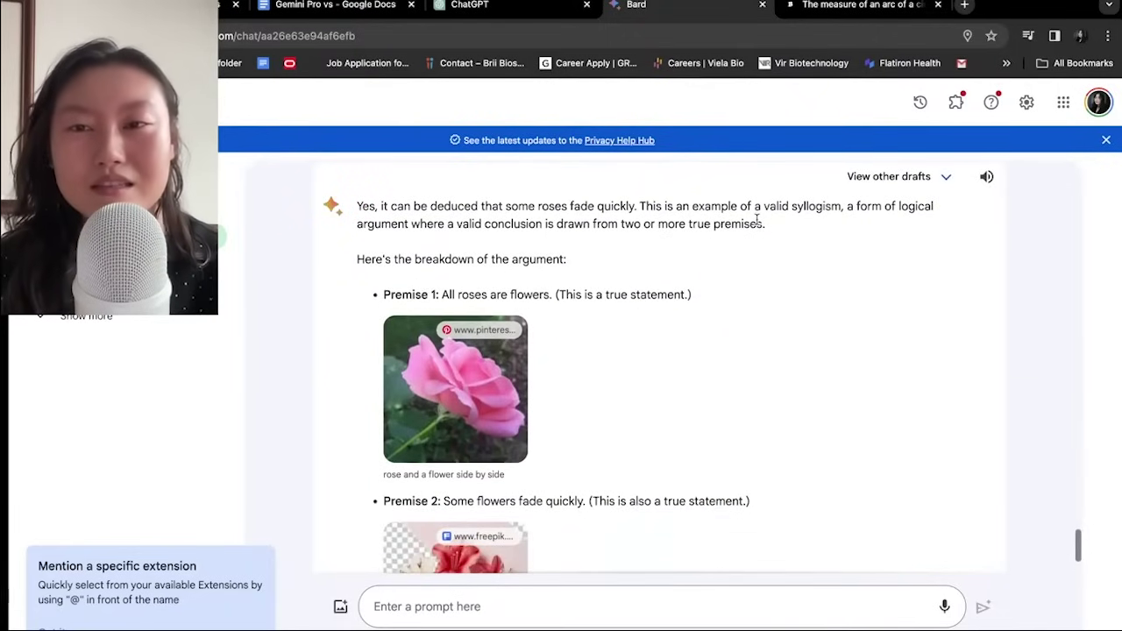
{"action": "left_click_drag", "start_coordinate": [776, 209], "coordinate": [896, 209]}
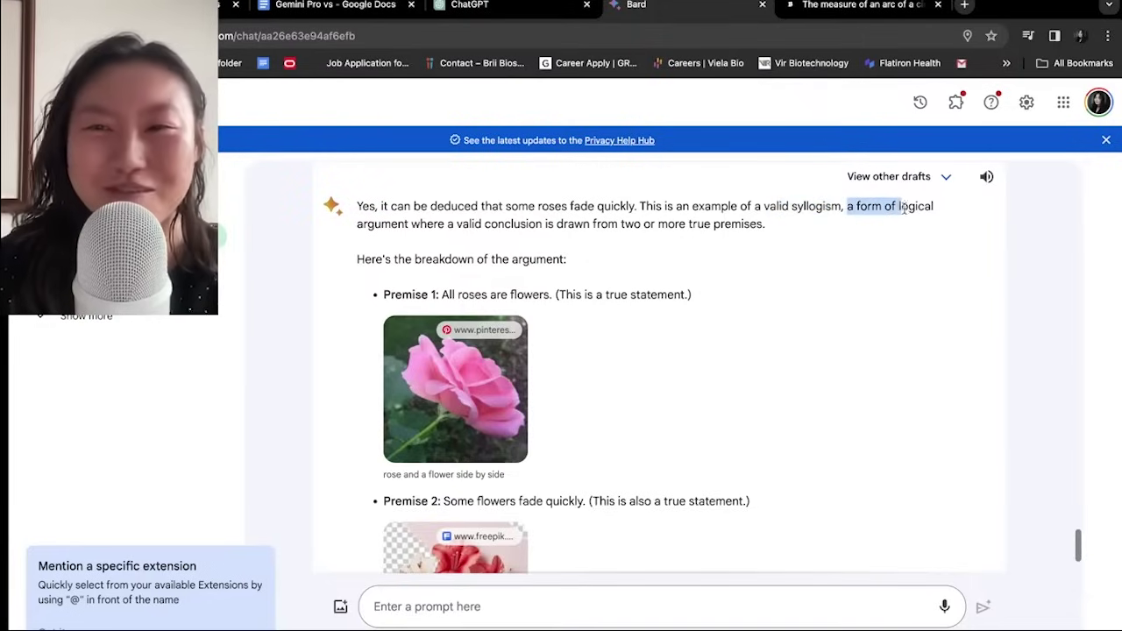
{"action": "left_click_drag", "start_coordinate": [420, 224], "coordinate": [770, 229]}
{"action": "scroll", "coordinate": [613, 258], "scroll_direction": "down", "scroll_amount": 2}
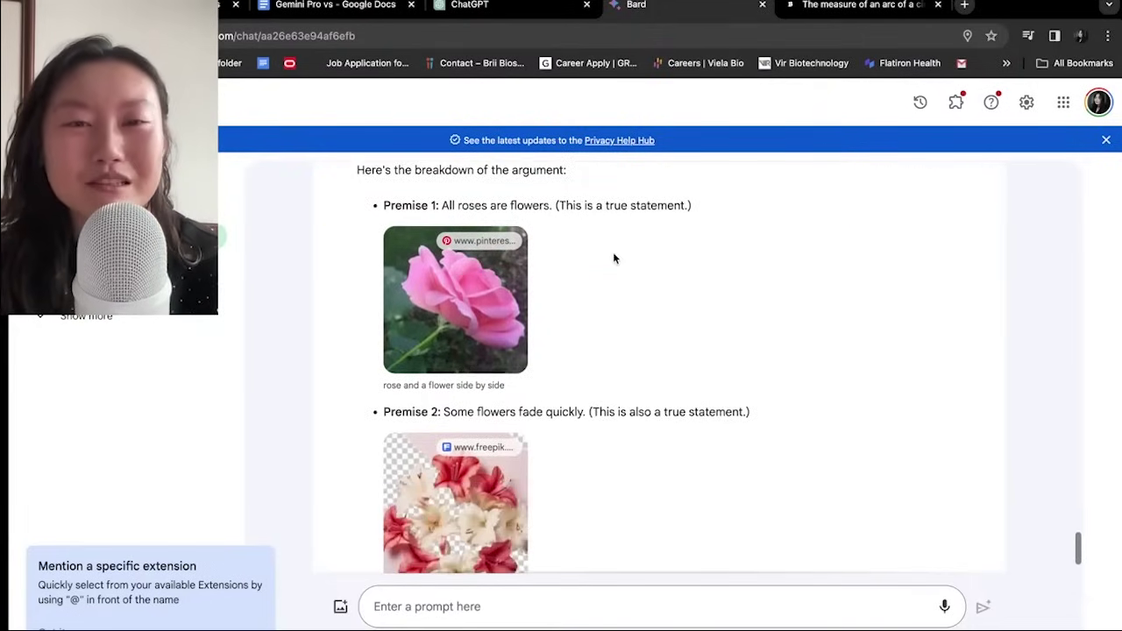
{"action": "left_click_drag", "start_coordinate": [458, 205], "coordinate": [529, 209]}
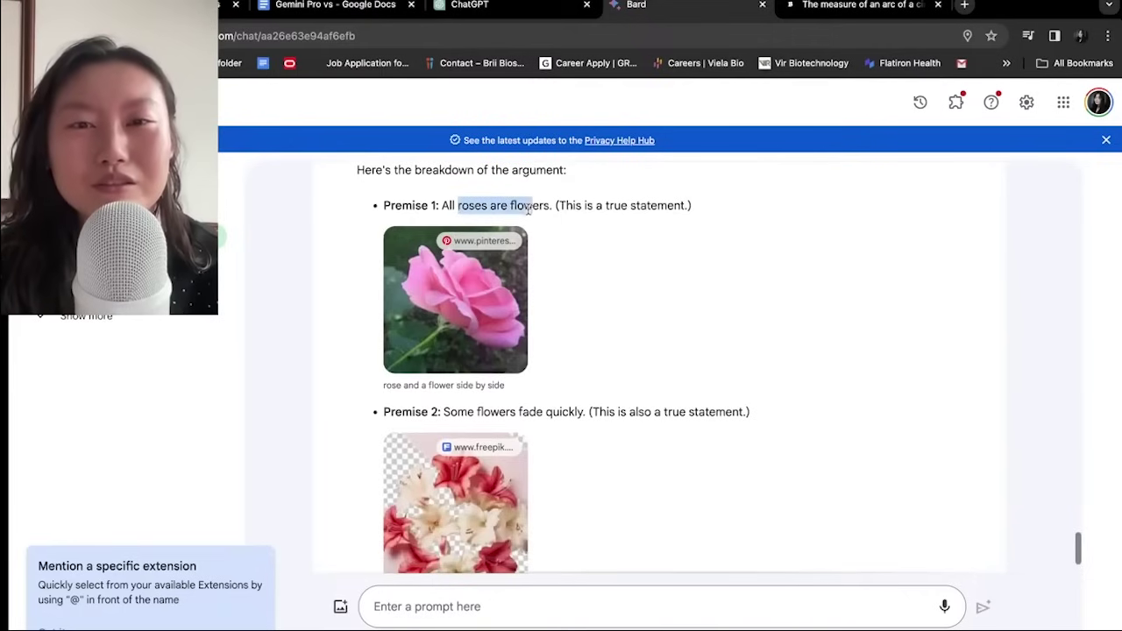
{"action": "scroll", "coordinate": [491, 254], "scroll_direction": "down", "scroll_amount": 2}
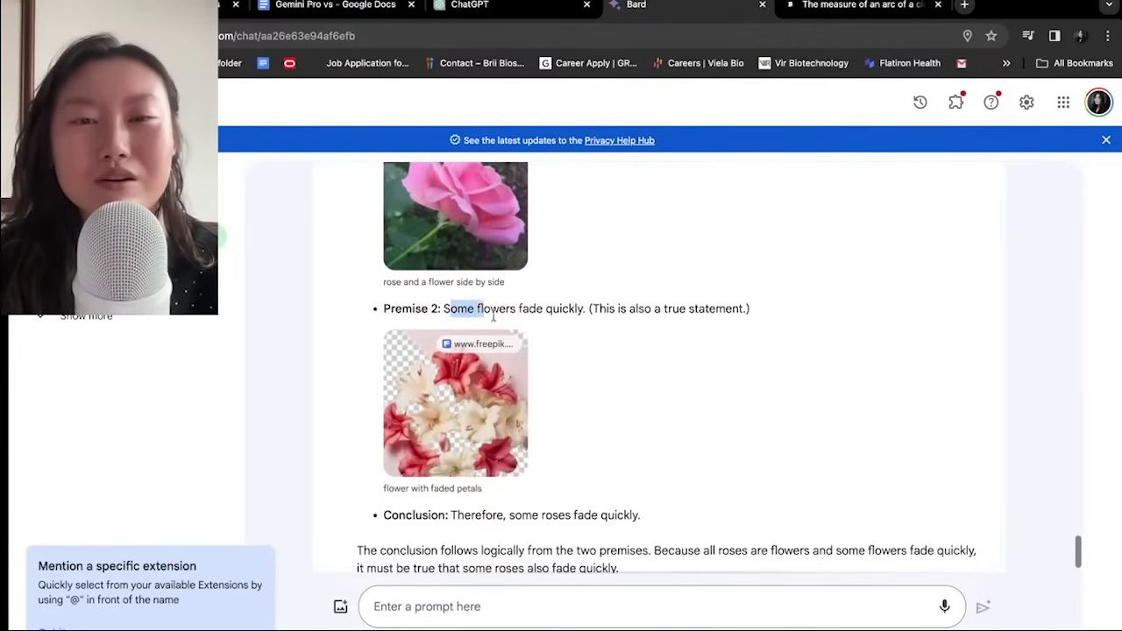
{"action": "left_click_drag", "start_coordinate": [494, 317], "coordinate": [553, 312]}
{"action": "scroll", "coordinate": [553, 312], "scroll_direction": "down", "scroll_amount": 2}
{"action": "left_click_drag", "start_coordinate": [446, 401], "coordinate": [642, 405]}
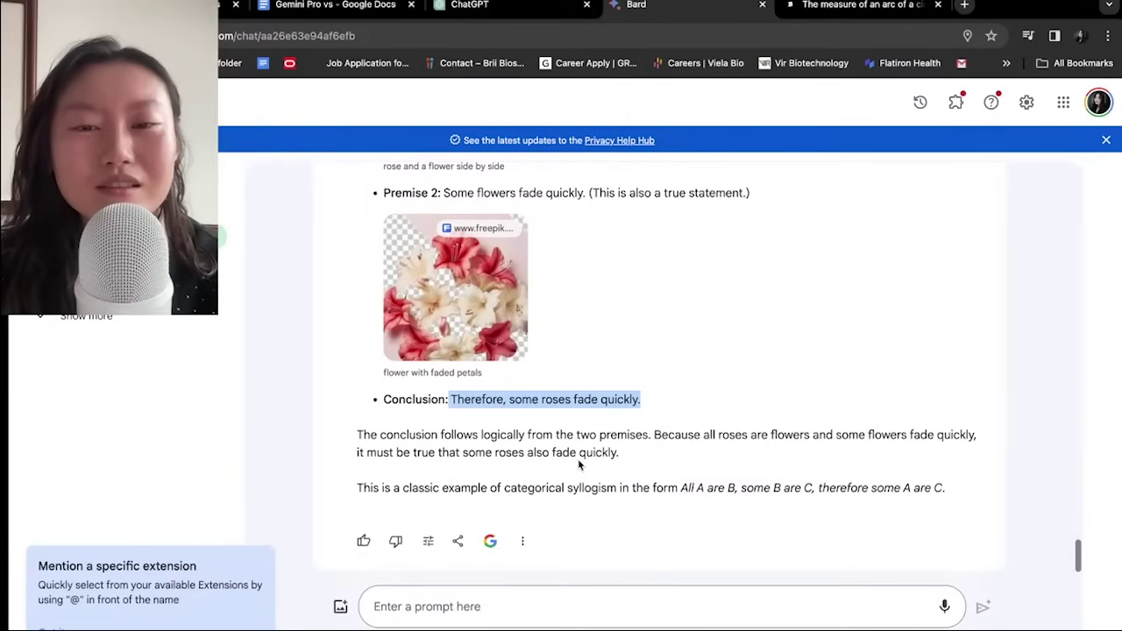
Step: Check GPT-3.5's answer to the roses question and ask the same question in a new GPT-4 chat
{"action": "left_click", "coordinate": [468, 5]}
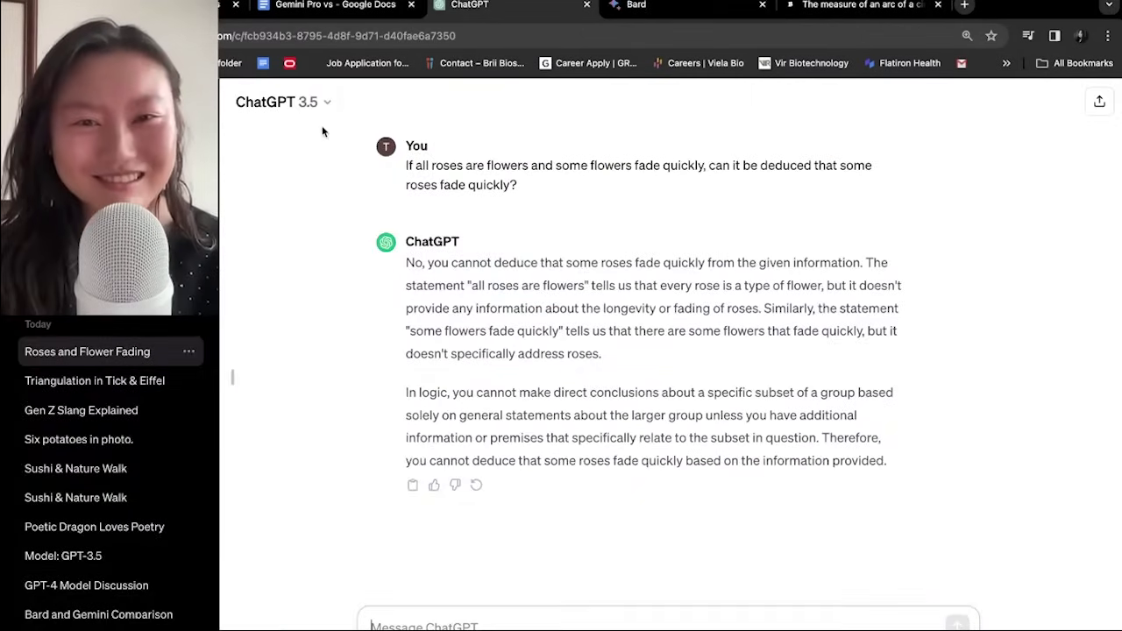
{"action": "left_click", "coordinate": [303, 102]}
{"action": "left_click", "coordinate": [302, 166]}
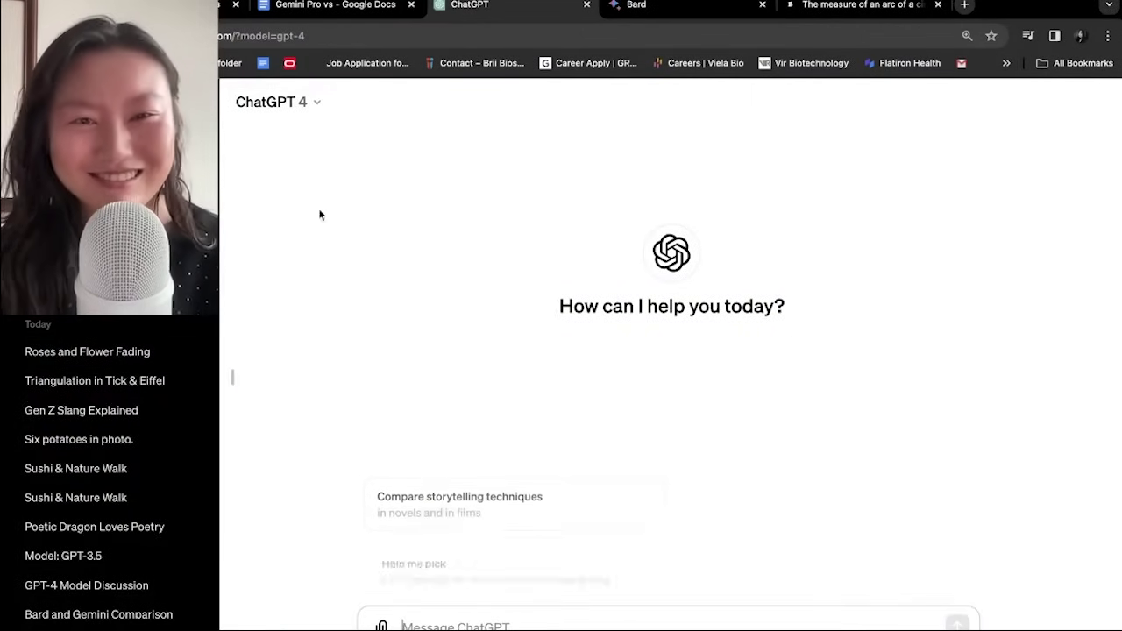
{"action": "left_click", "coordinate": [471, 616]}
{"action": "key", "text": "super+v"}
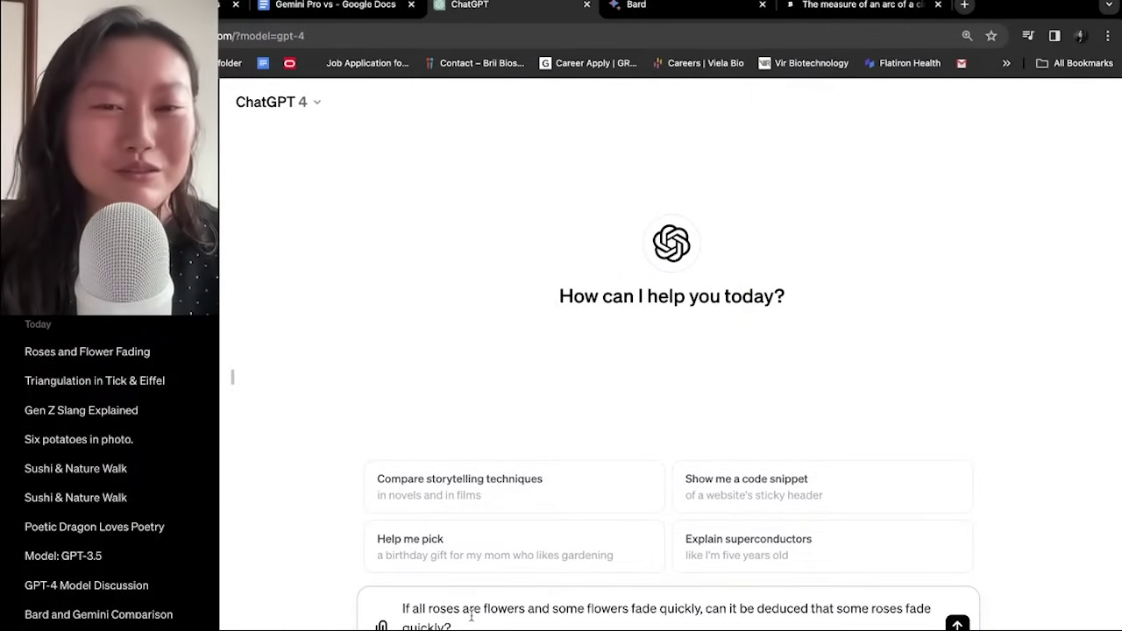
{"action": "key", "text": "Return"}
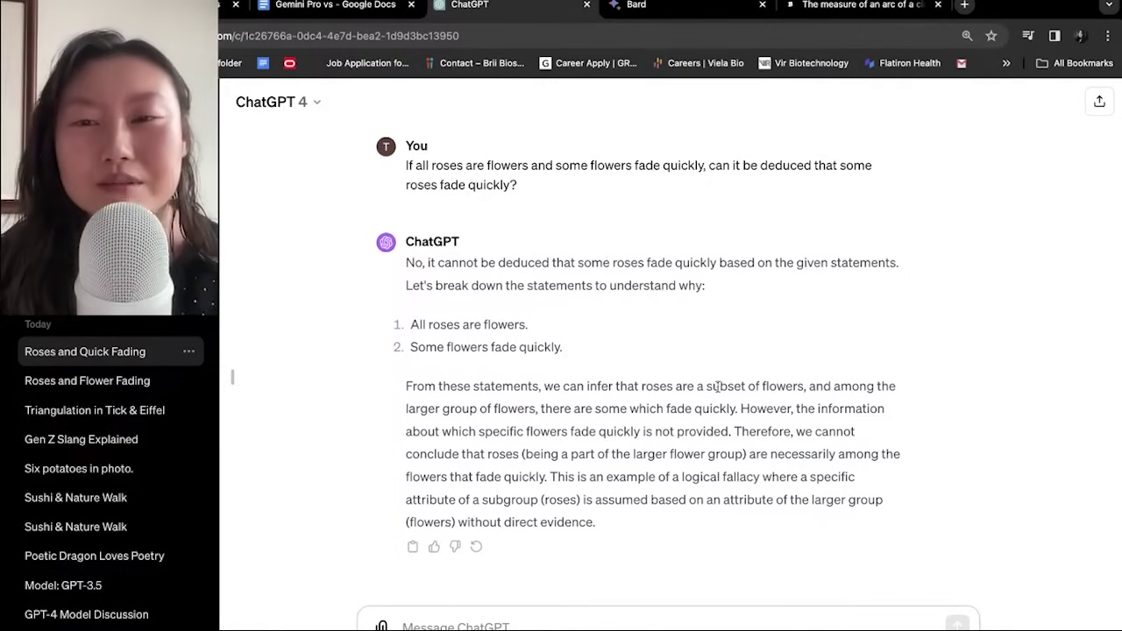
Step: Read GPT-4's explanation of whether some roses can be deduced to fade quickly
{"action": "left_click_drag", "start_coordinate": [719, 386], "coordinate": [538, 476]}
{"action": "left_click", "coordinate": [742, 410]}
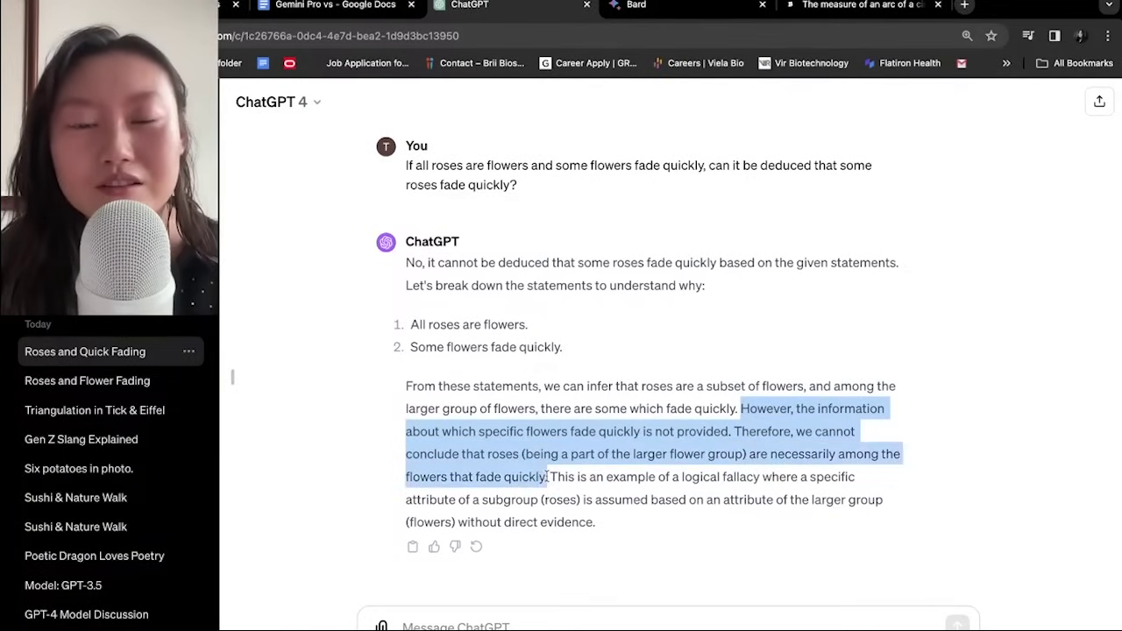
{"action": "left_click", "coordinate": [557, 495]}
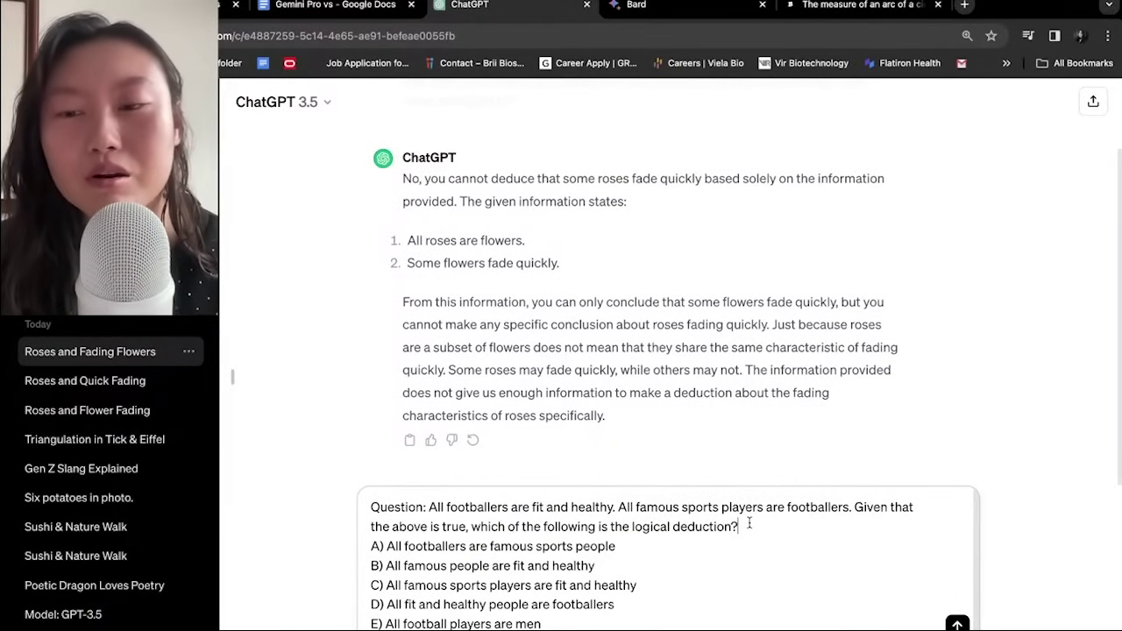
Step: Separate the footballers question from its options A to E with a line break, submit it to GPT-3.5 and read the reply on option C
{"action": "key", "text": "shift+Return"}
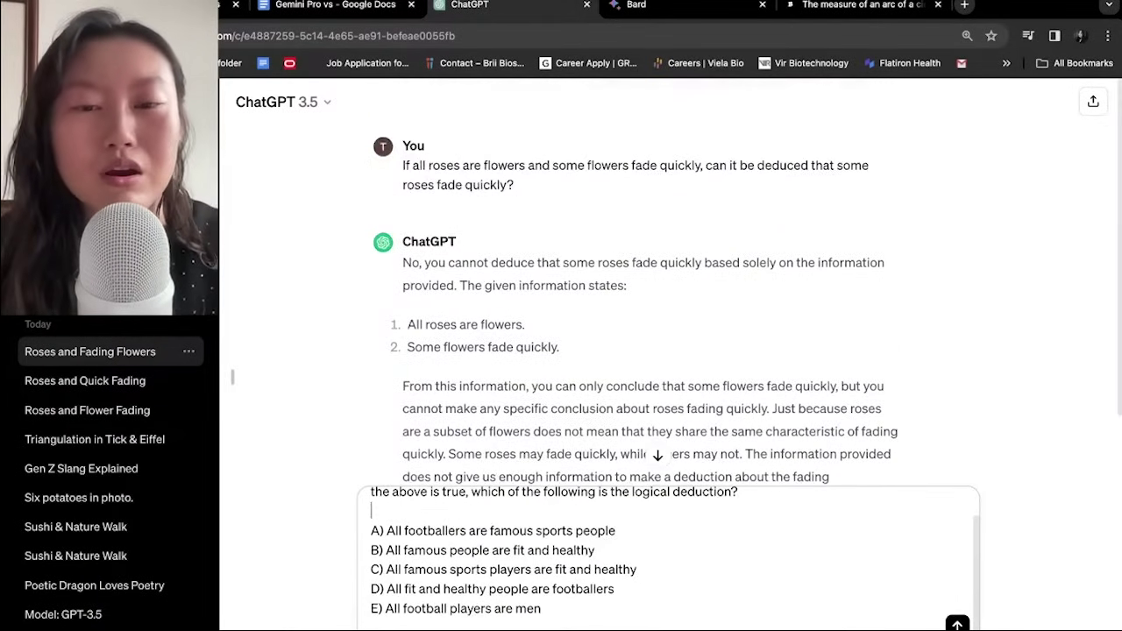
{"action": "key", "text": "Return"}
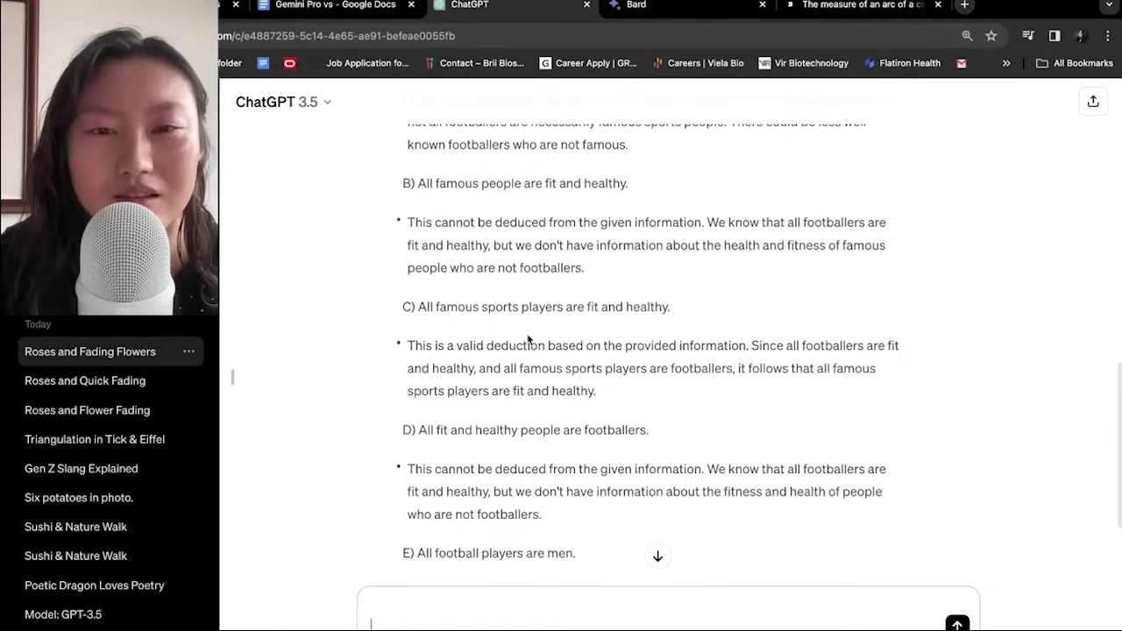
{"action": "left_click_drag", "start_coordinate": [516, 342], "coordinate": [607, 347]}
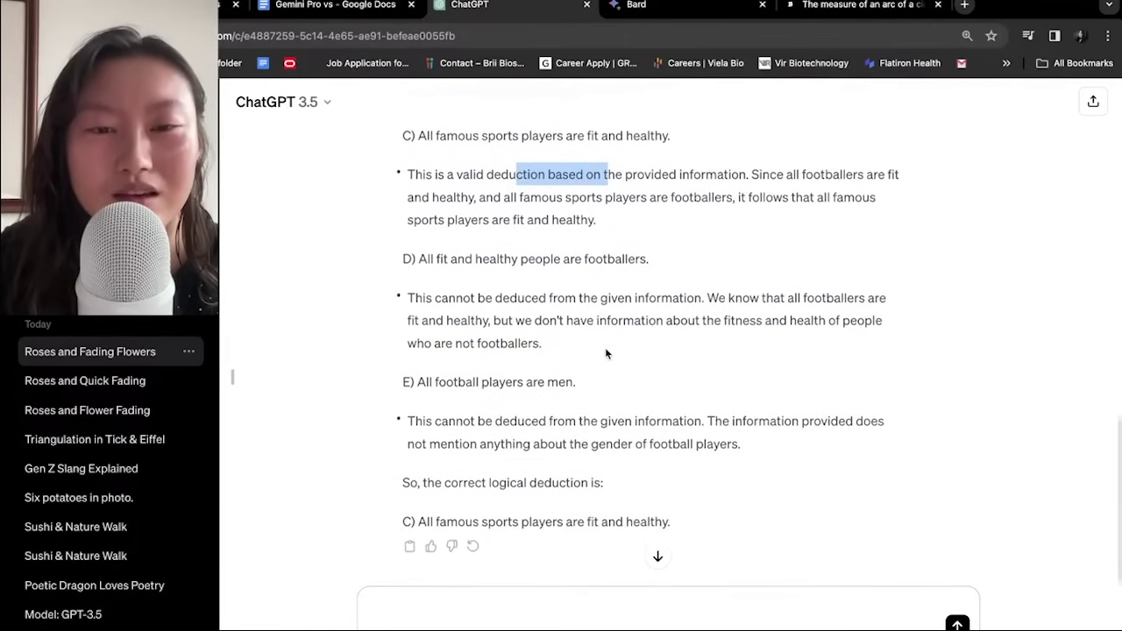
Step: Examine Bard's answer to the footballers deduction question
{"action": "key", "text": "ctrl+Tab"}
{"action": "left_click_drag", "start_coordinate": [440, 356], "coordinate": [564, 353]}
{"action": "left_click", "coordinate": [566, 352]}
{"action": "scroll", "coordinate": [566, 352], "scroll_direction": "down", "scroll_amount": 4}
Step: Ask the footballers deduction question in a new GPT-4 chat and read its reasoning for option C
{"action": "left_click", "coordinate": [512, 13]}
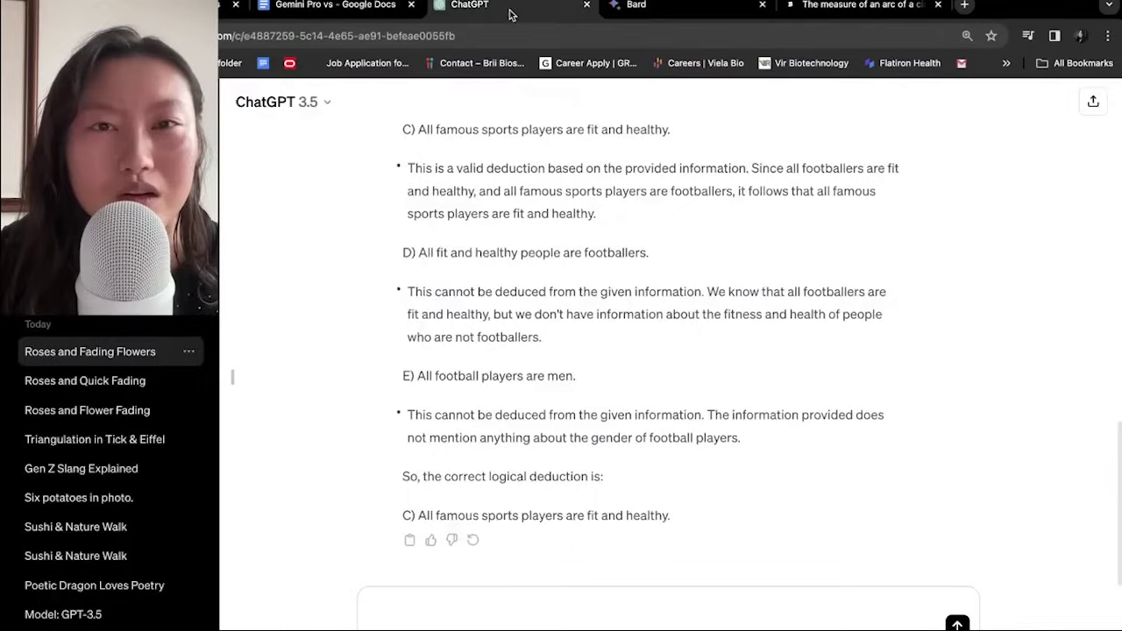
{"action": "left_click", "coordinate": [298, 101]}
{"action": "left_click", "coordinate": [295, 170]}
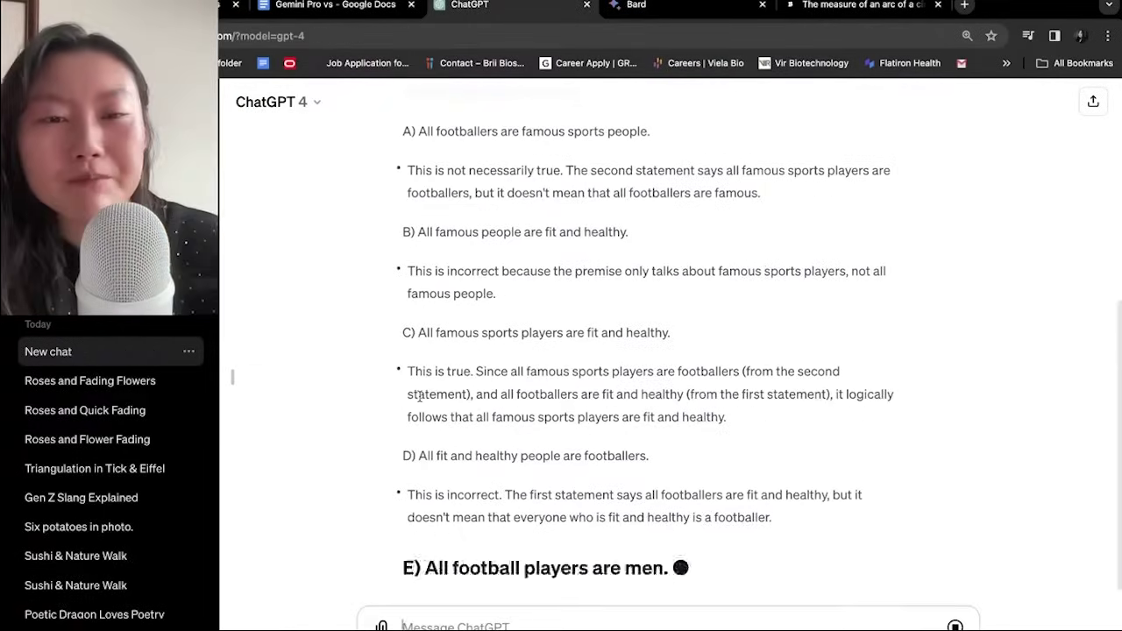
{"action": "left_click_drag", "start_coordinate": [420, 396], "coordinate": [484, 386]}
{"action": "left_click", "coordinate": [544, 386]}
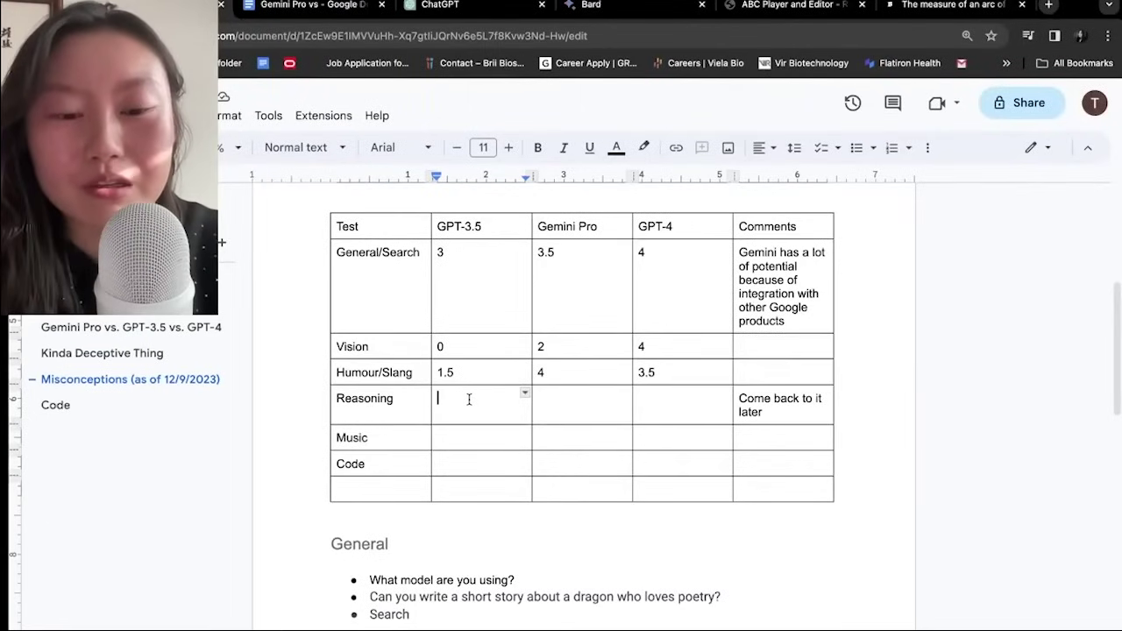
Step: Enter Reasoning scores of 3 for GPT-3.5 and 2.5 for Gemini Pro in the Google Docs table
{"action": "type", "text": "3"}
{"action": "left_click", "coordinate": [589, 406]}
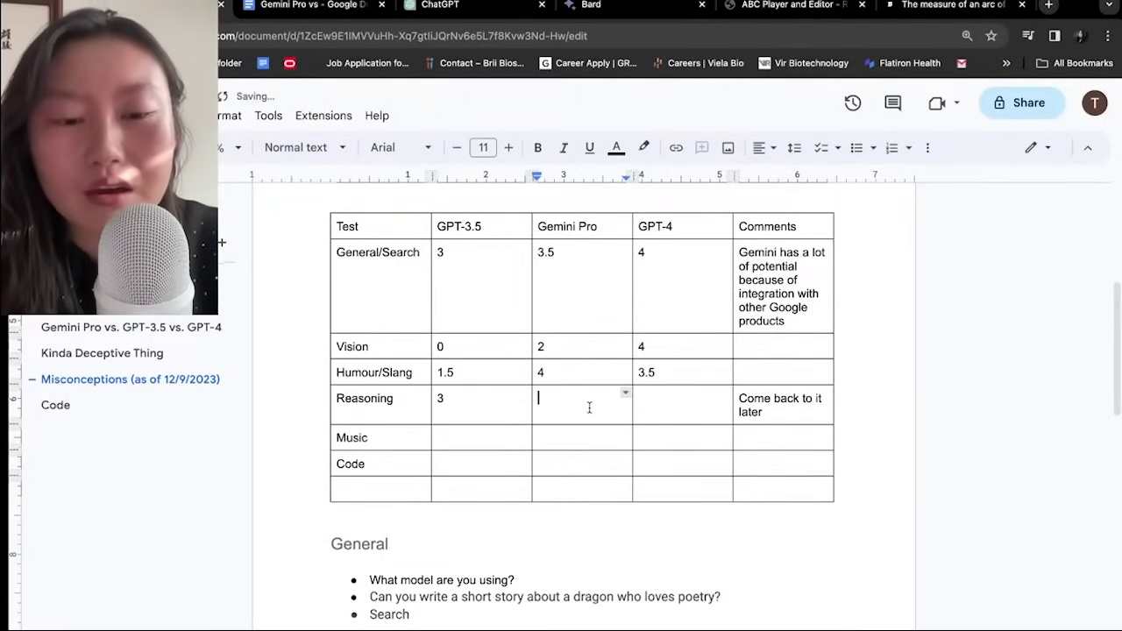
{"action": "type", "text": "2.5"}
{"action": "left_click", "coordinate": [684, 399]}
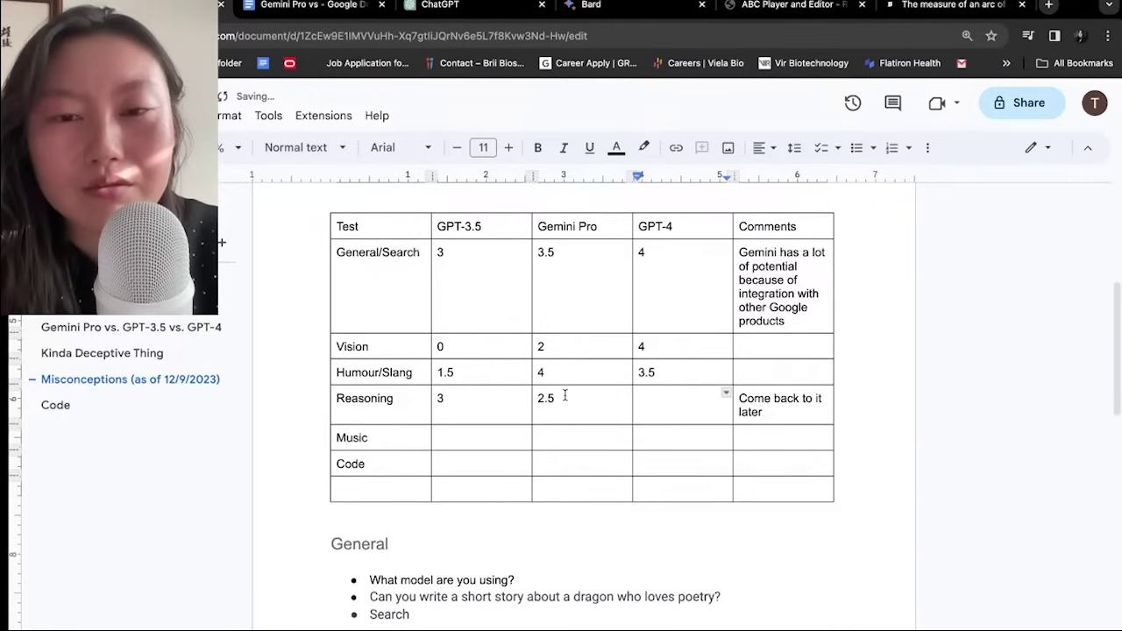
Step: Change GPT-3.5's Reasoning score to 4 and enter a Reasoning score of 4 for GPT-4
{"action": "left_click", "coordinate": [480, 396]}
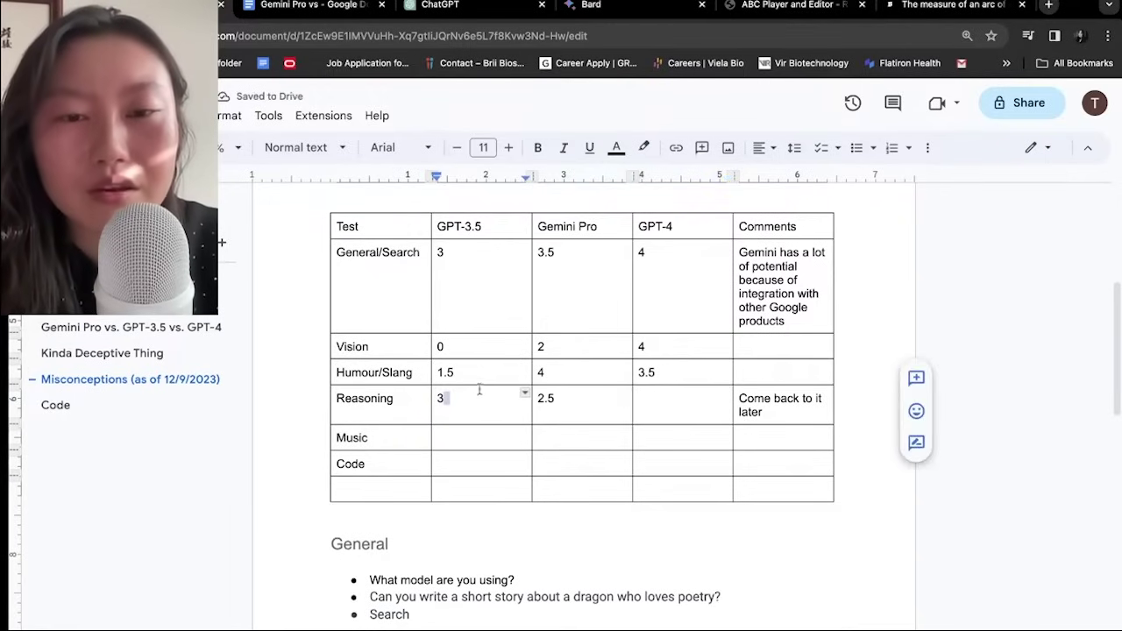
{"action": "key", "text": "BackSpace"}
{"action": "type", "text": "4"}
{"action": "key", "text": "BackSpace"}
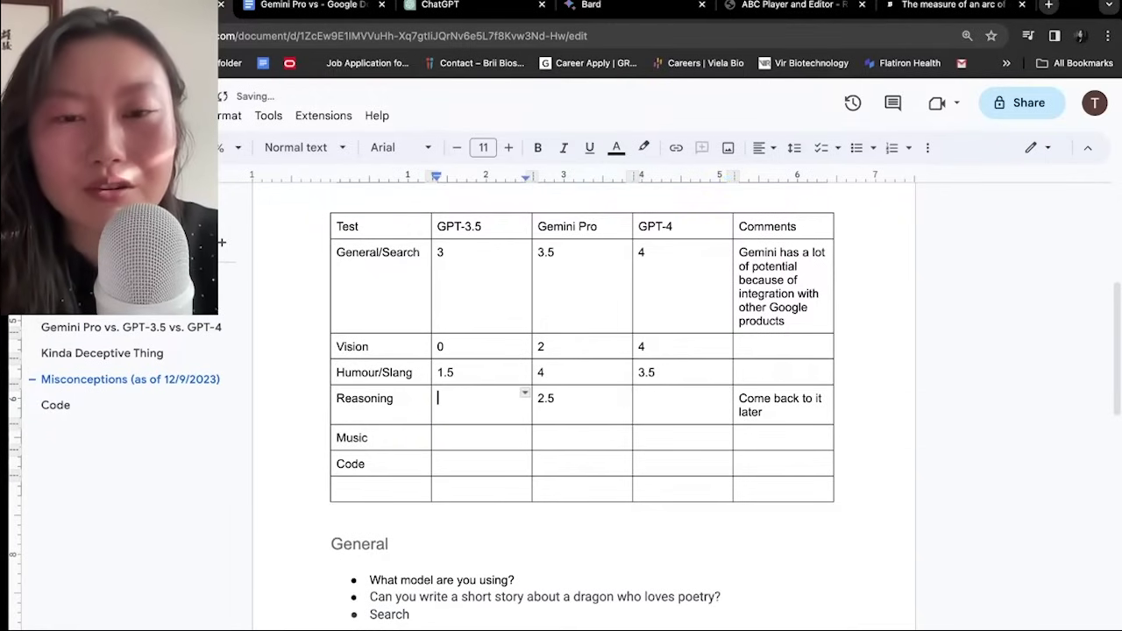
{"action": "left_click", "coordinate": [638, 396]}
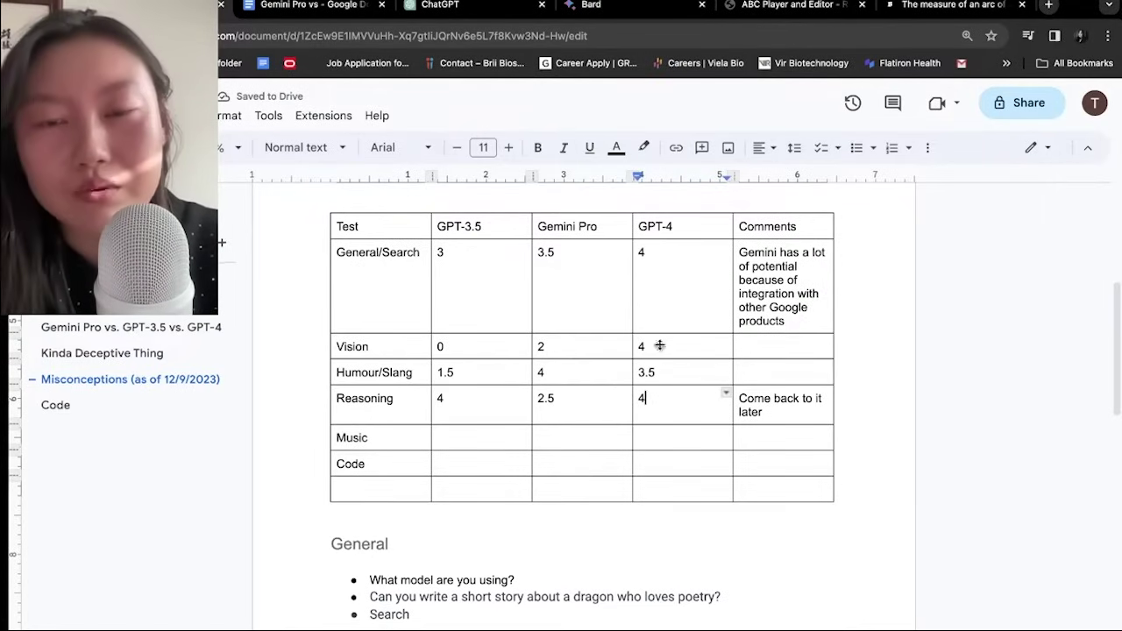
Step: Try lowering Gemini Pro's Reasoning score to 2
{"action": "left_click", "coordinate": [668, 233]}
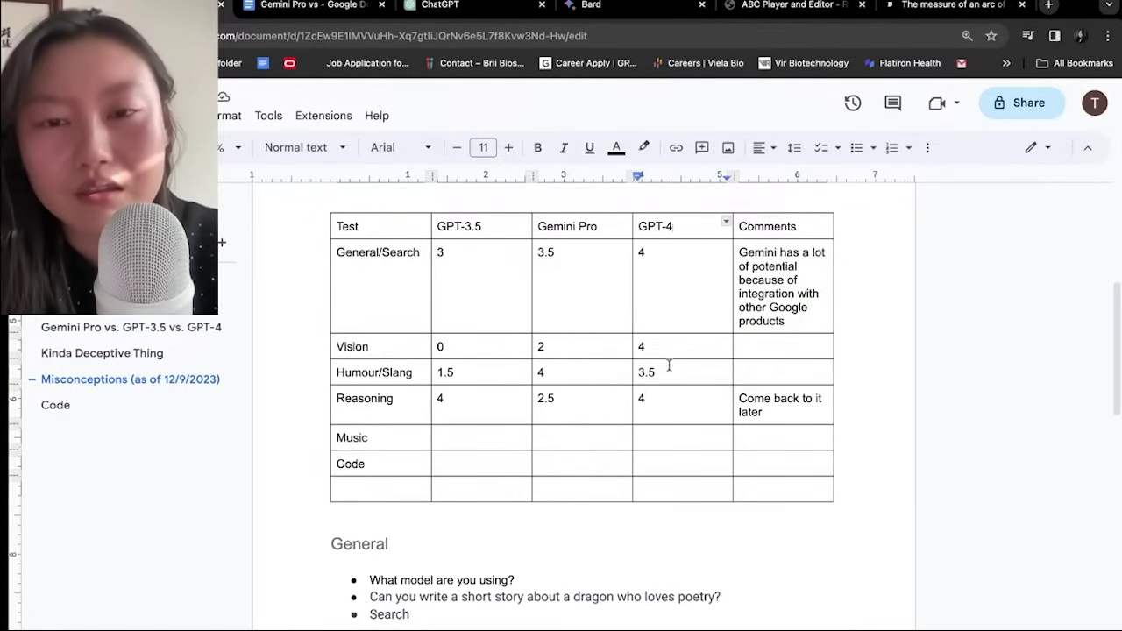
{"action": "left_click_drag", "start_coordinate": [630, 398], "coordinate": [614, 399]}
{"action": "left_click", "coordinate": [694, 400]}
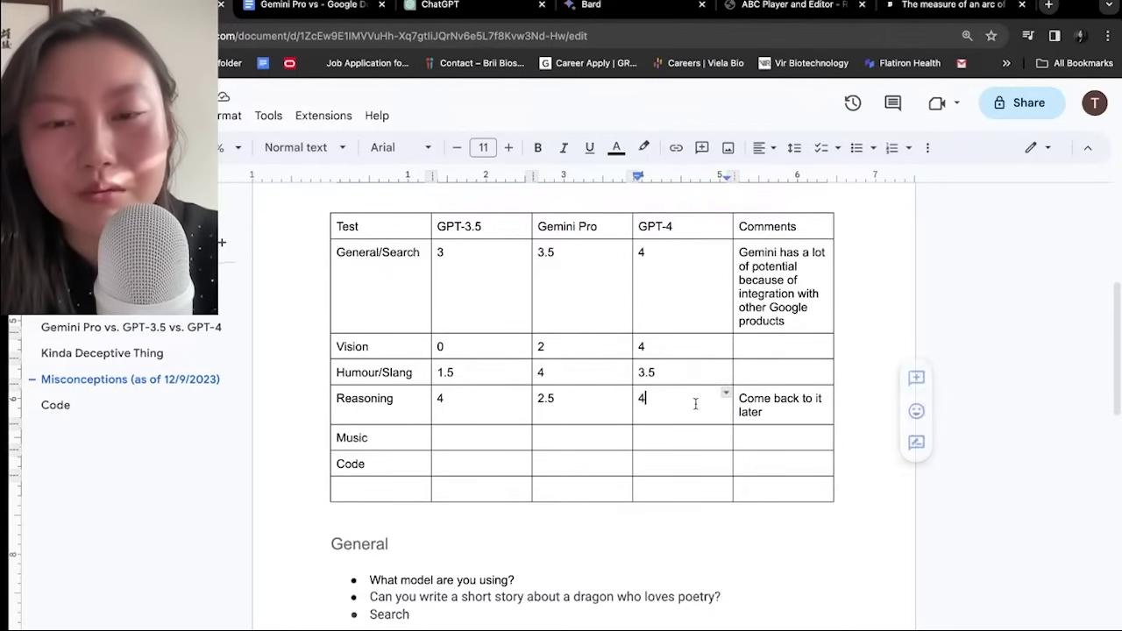
{"action": "left_click", "coordinate": [568, 397]}
{"action": "key", "text": "BackSpace"}
{"action": "key", "text": "BackSpace"}
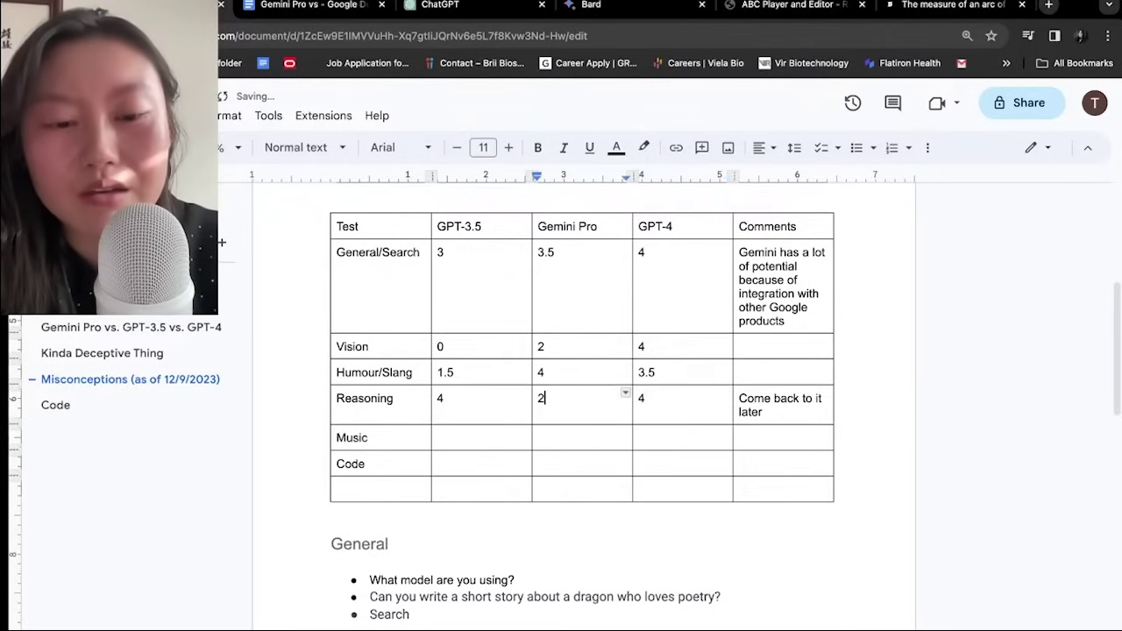
{"action": "scroll", "coordinate": [554, 328], "scroll_direction": "down", "scroll_amount": 1}
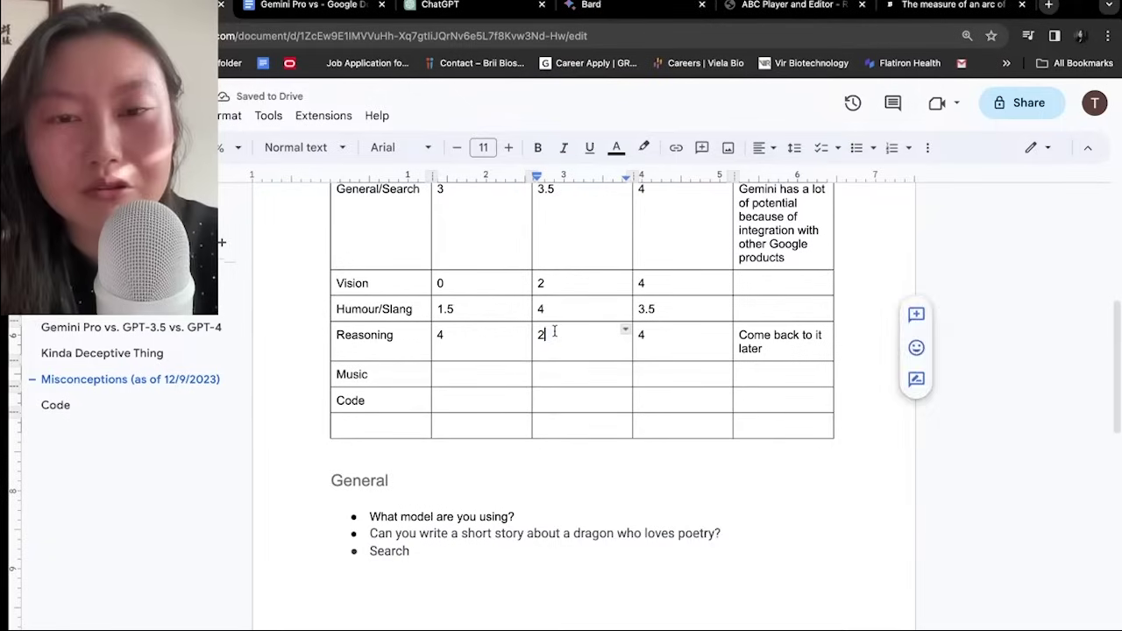
Step: Move on to the Music test and play the "Twinkle, Twinkle, Little Star" ABC notation in the online ABC player
{"action": "left_click", "coordinate": [492, 368]}
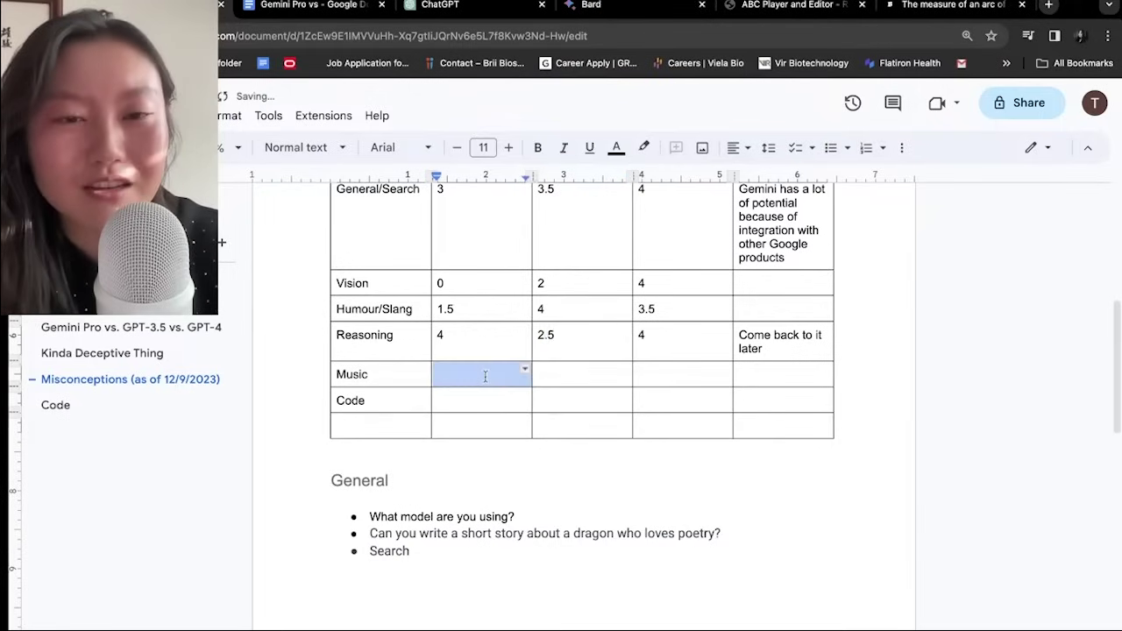
{"action": "left_click", "coordinate": [455, 8]}
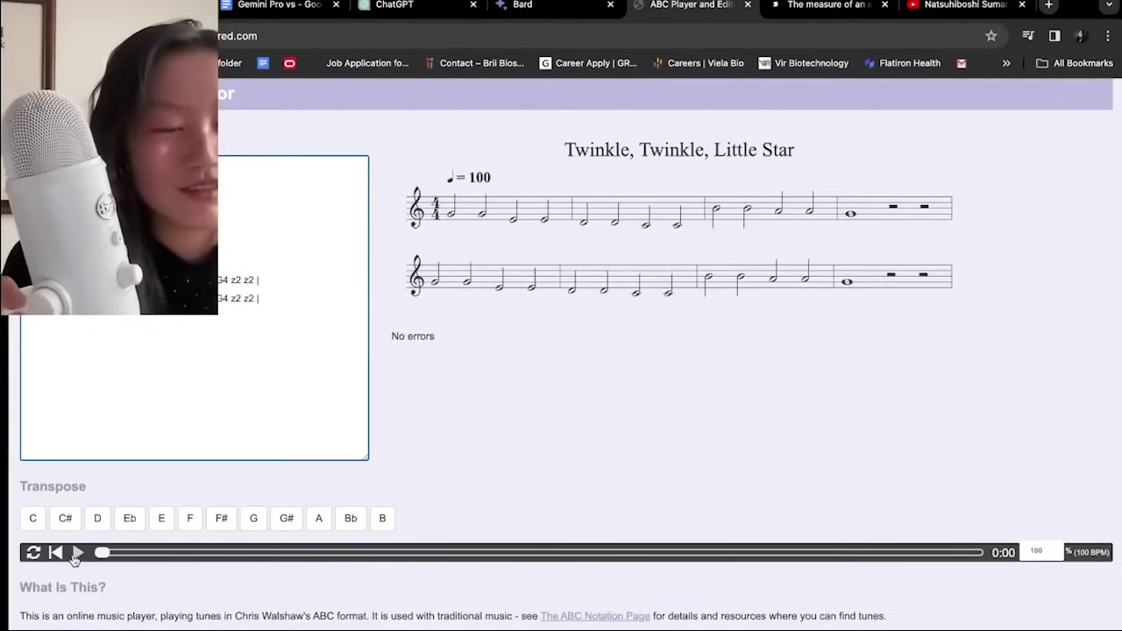
{"action": "left_click", "coordinate": [77, 553]}
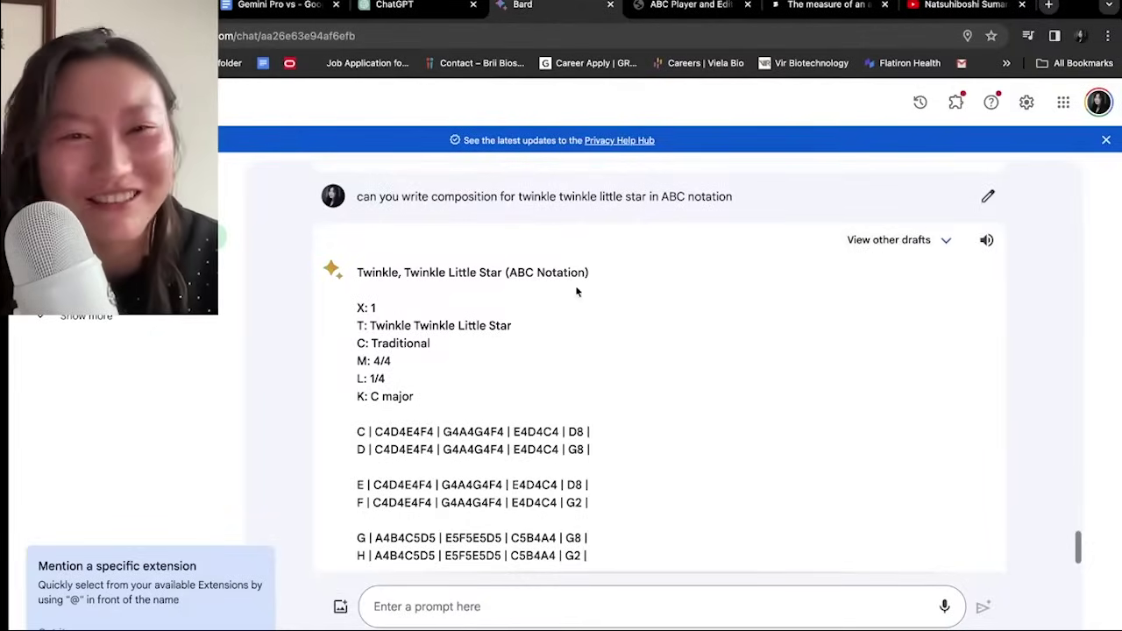
Step: Copy Bard's complete "Twinkle Twinkle Little Star" ABC notation into the ABC player and play it
{"action": "left_click_drag", "start_coordinate": [357, 307], "coordinate": [724, 430]}
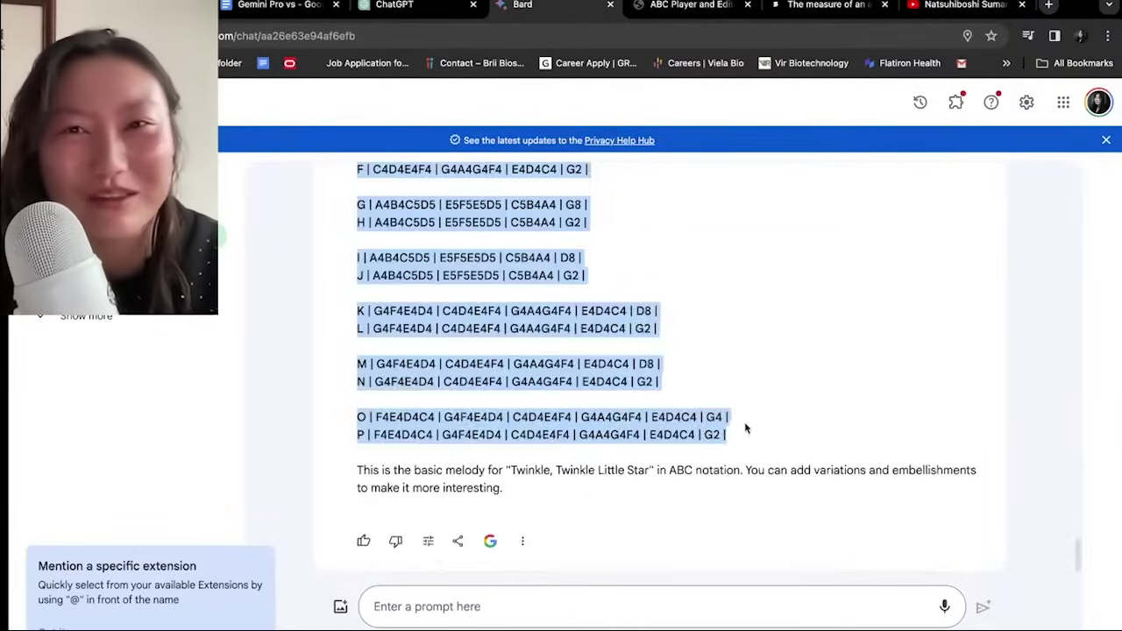
{"action": "left_click", "coordinate": [715, 4]}
{"action": "left_click", "coordinate": [268, 257]}
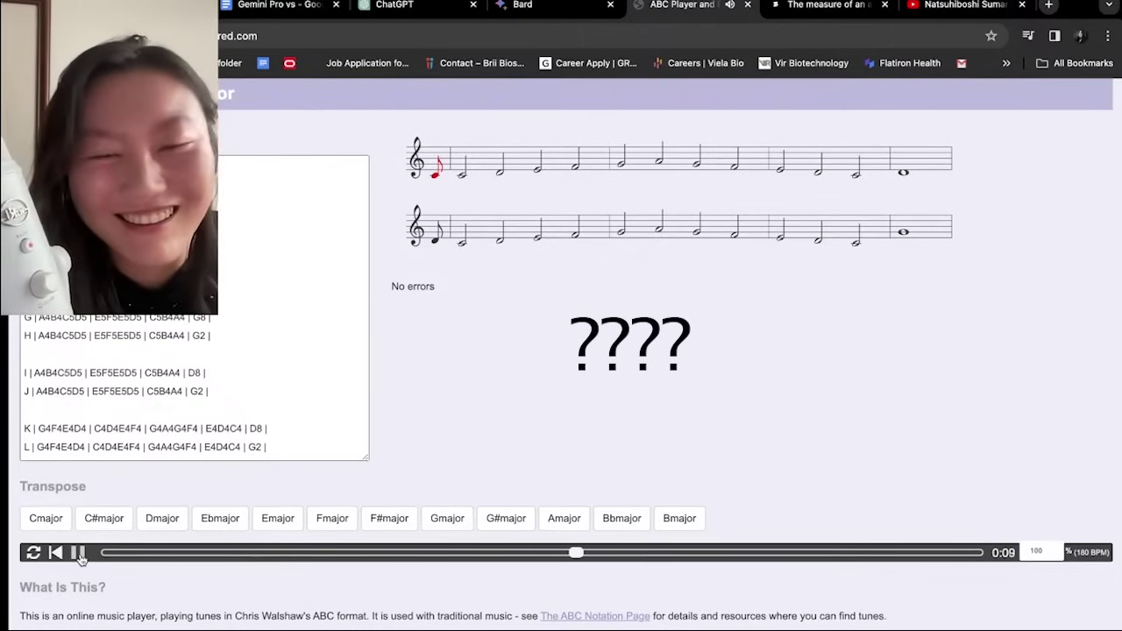
Step: Stop Bard's tune and play ChatGPT's "Twinkle, Twinkle, Little Star" notation in the ABC player, stopping it partway through
{"action": "left_click", "coordinate": [77, 555]}
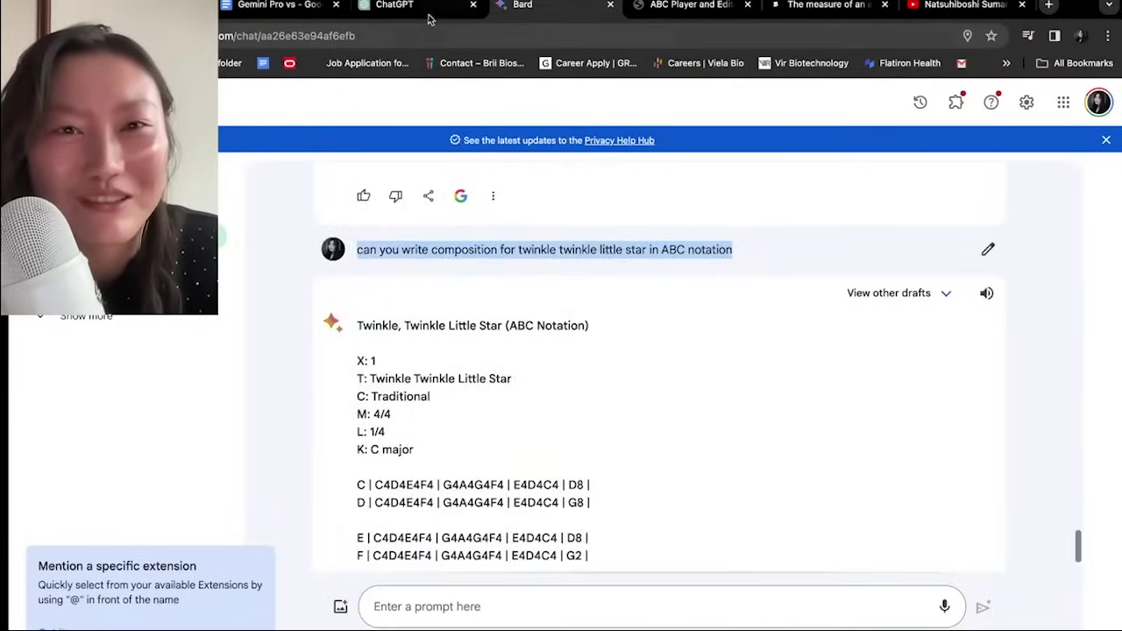
{"action": "left_click", "coordinate": [412, 7]}
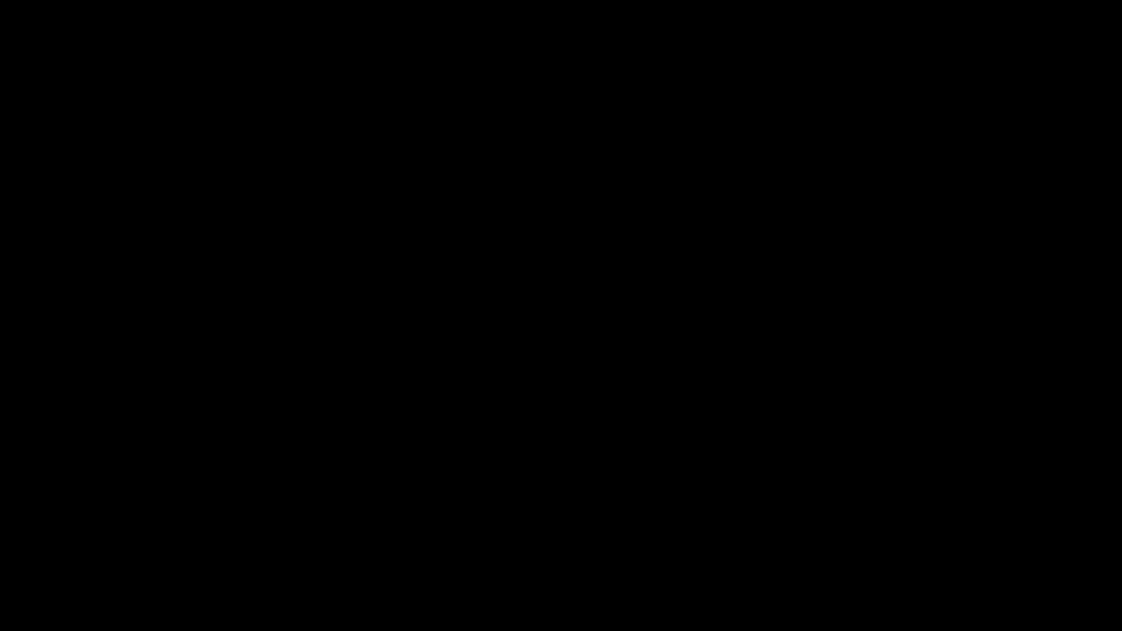
{"action": "left_click", "coordinate": [77, 554]}
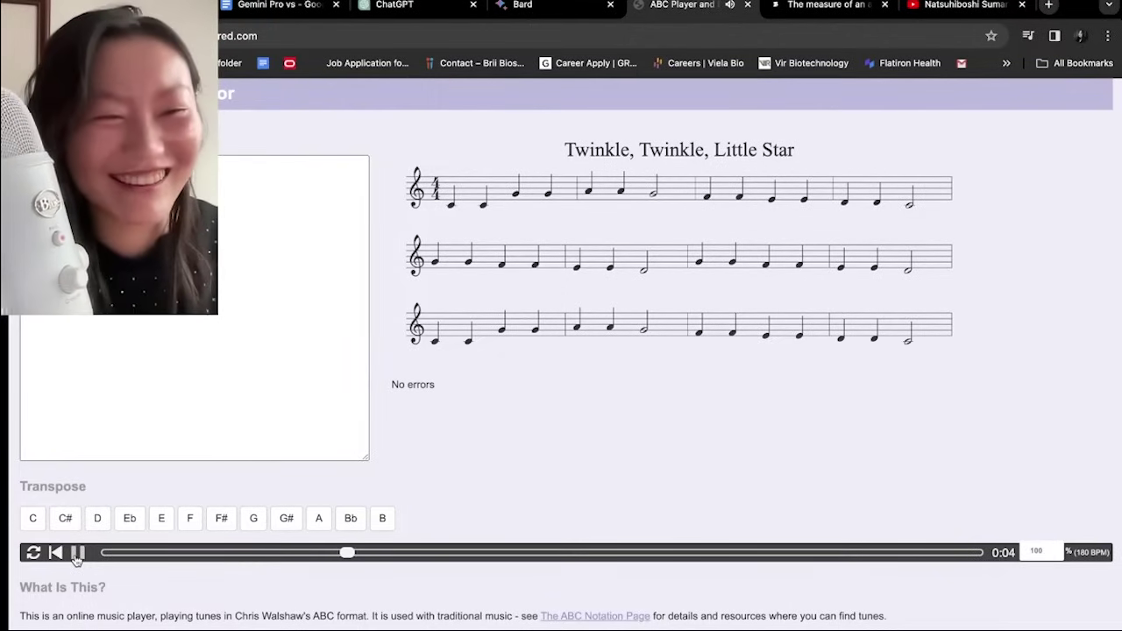
{"action": "left_click", "coordinate": [78, 554]}
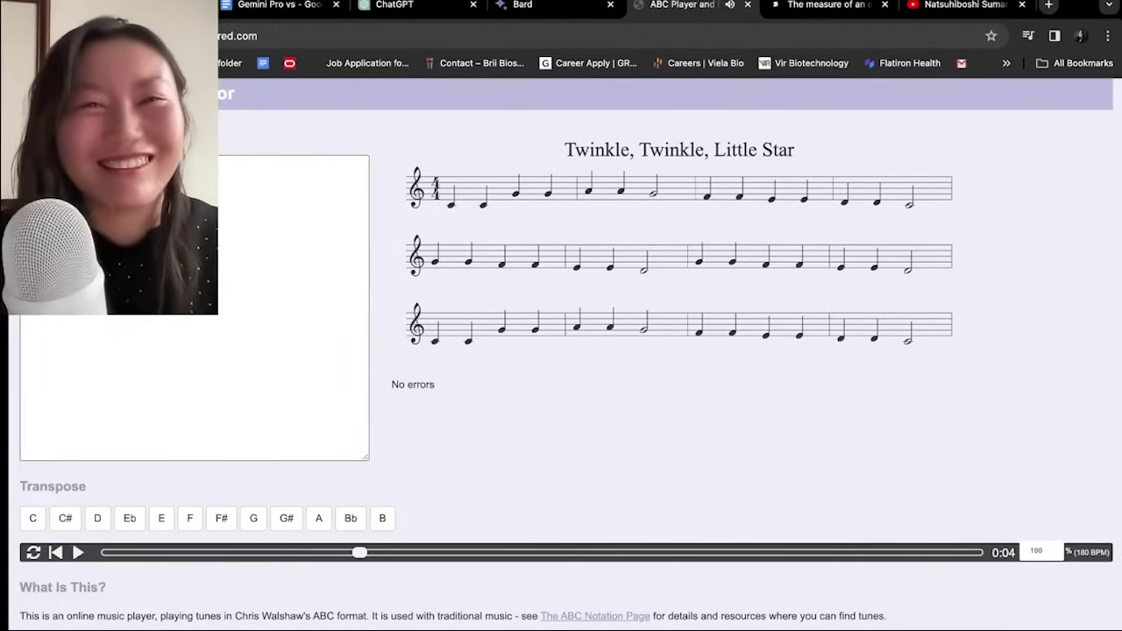
{"action": "left_click", "coordinate": [430, 9]}
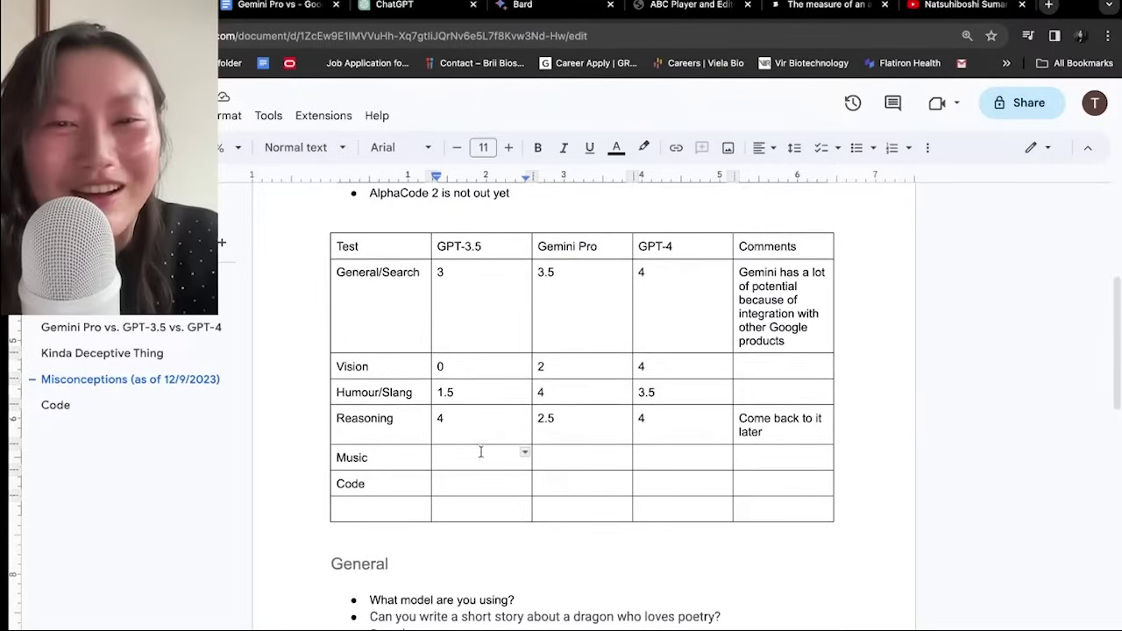
Step: Enter the Music scores in the comparison table: 2 for GPT-3.5, .5 for Gemini Pro and 3 for GPT-4
{"action": "left_click", "coordinate": [468, 460]}
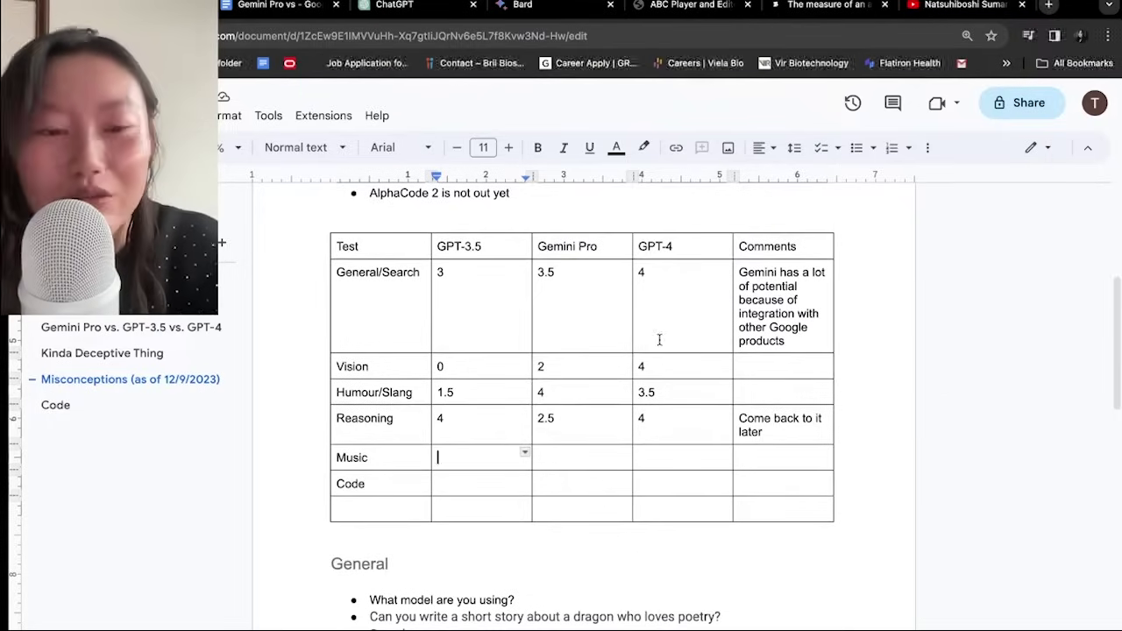
{"action": "type", "text": "2"}
{"action": "left_click", "coordinate": [585, 465]}
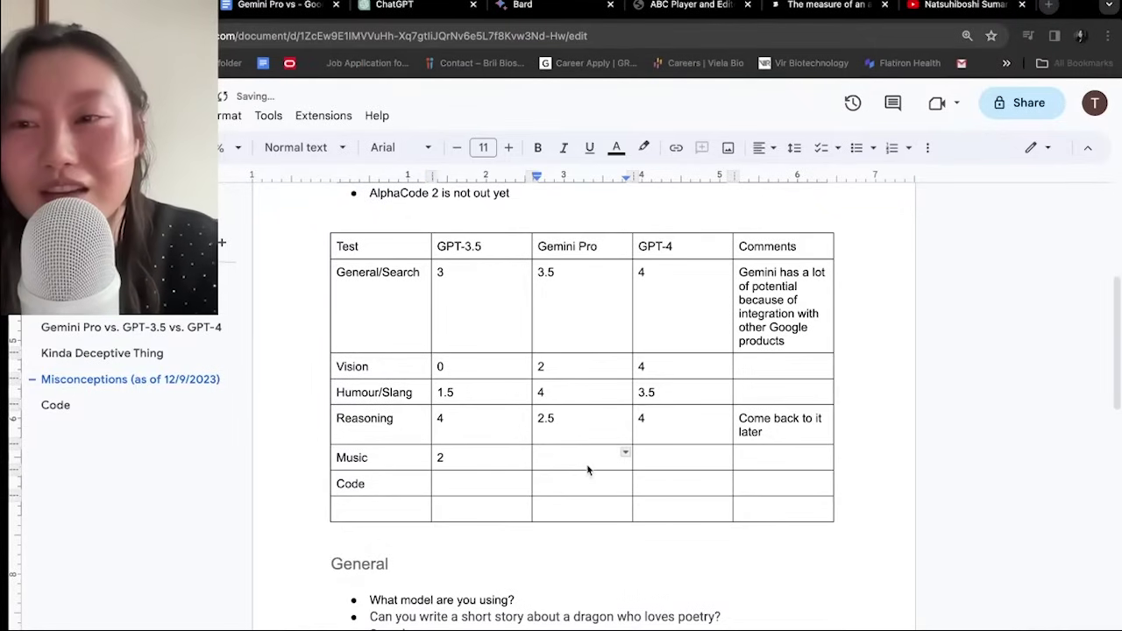
{"action": "type", "text": ".5"}
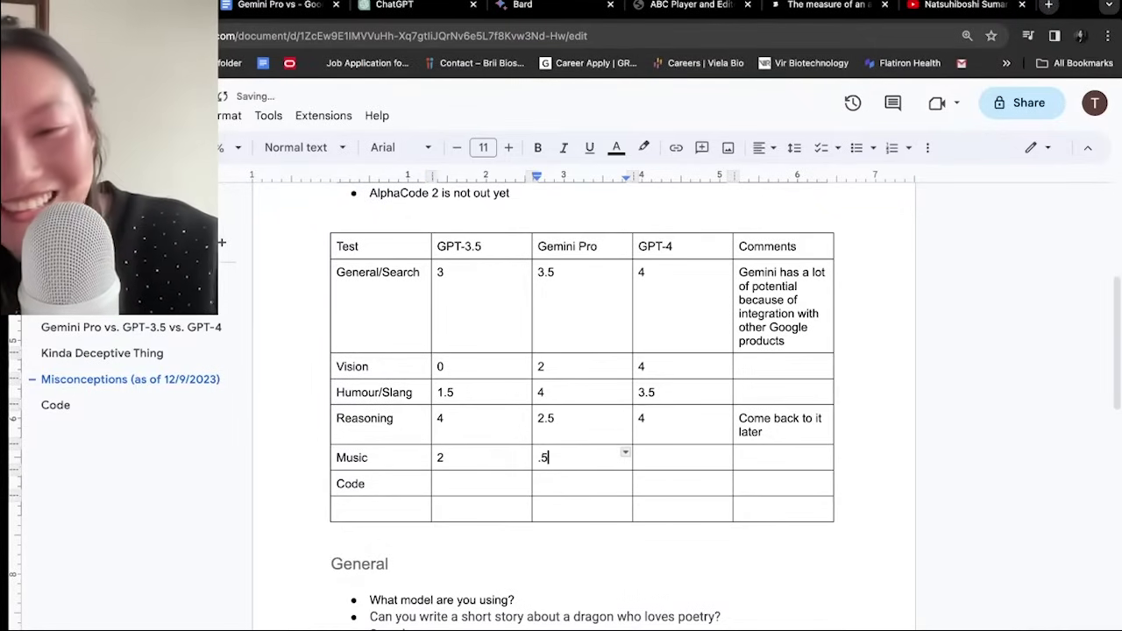
{"action": "left_click", "coordinate": [690, 464]}
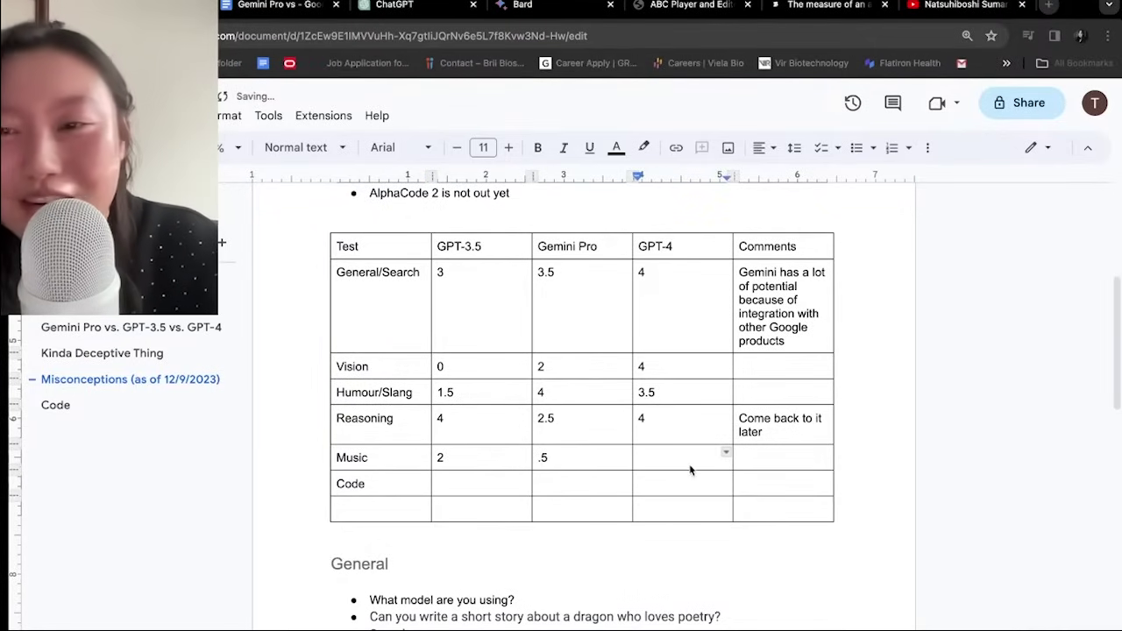
{"action": "type", "text": "3"}
Step: Add the comment "Gaslights me about how twinkle twinkle little star sounds" to the Music row
{"action": "key", "text": "Tab"}
{"action": "type", "text": "Gaslights twinkle"}
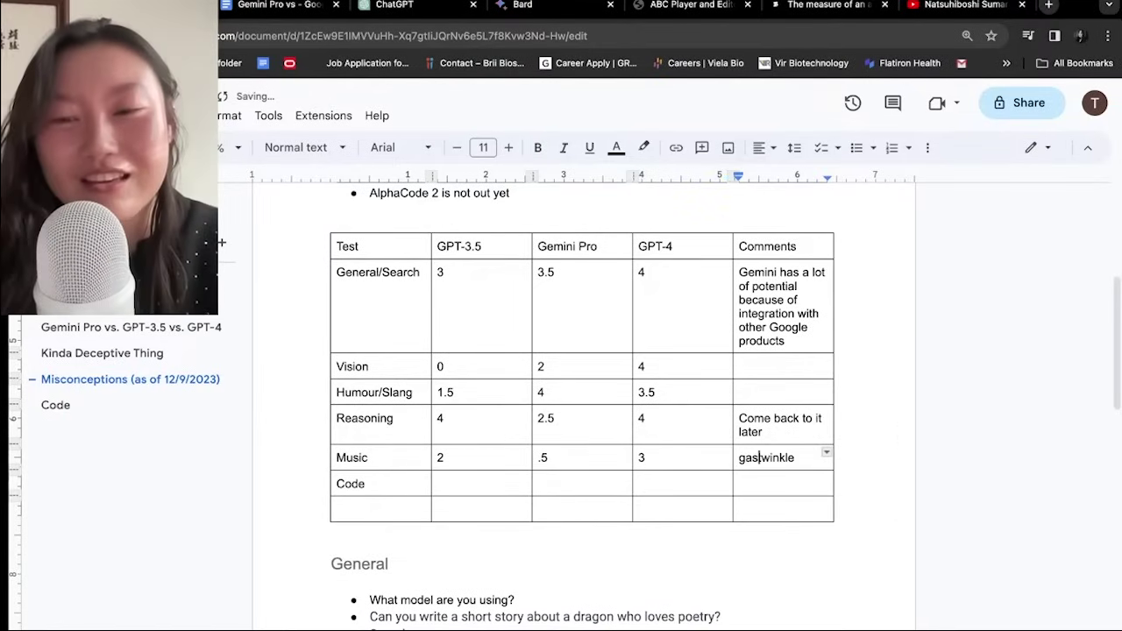
{"action": "type", "text": "me about ho"}
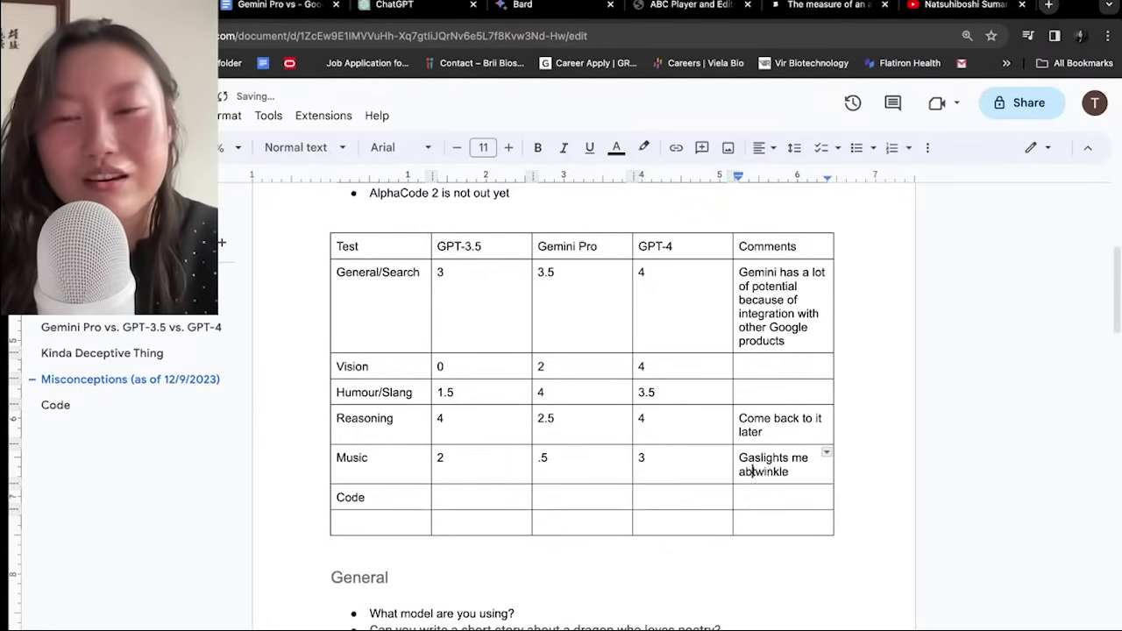
{"action": "type", "text": "w"}
{"action": "key", "text": "End"}
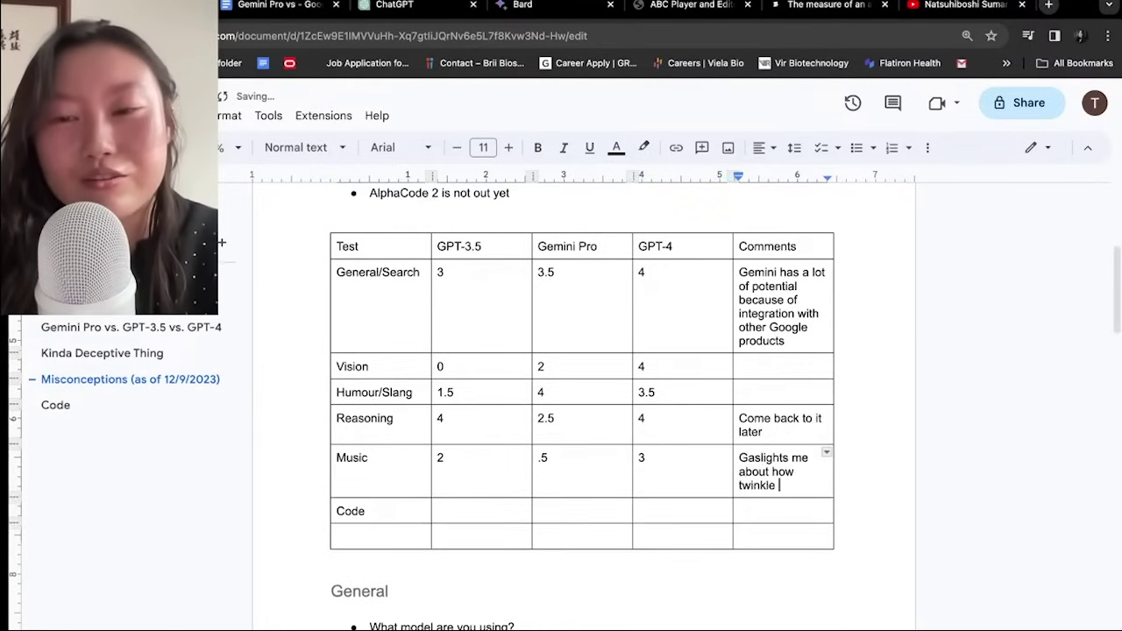
{"action": "type", "text": "twinklw"}
{"action": "key", "text": "BackSpace"}
{"action": "type", "text": "e lit"}
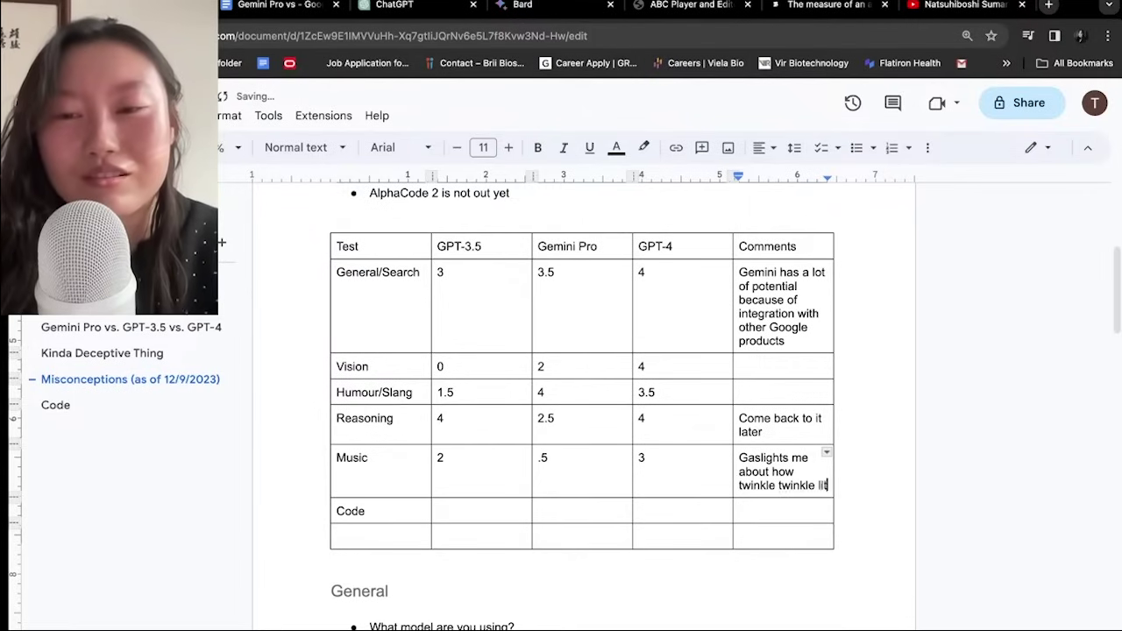
{"action": "type", "text": "tle star sounds"}
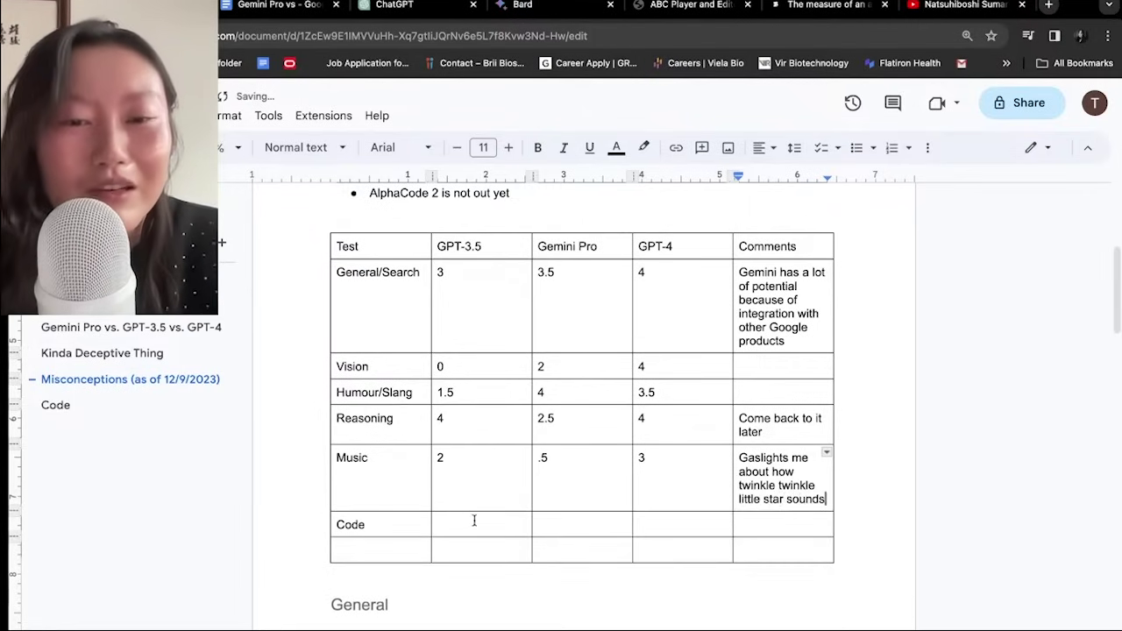
Step: Move on to the Code test and open the linked LeetCode problem reverse-linked-list-ii from the document's Code section
{"action": "left_click_drag", "start_coordinate": [474, 521], "coordinate": [384, 511]}
{"action": "left_click", "coordinate": [421, 518]}
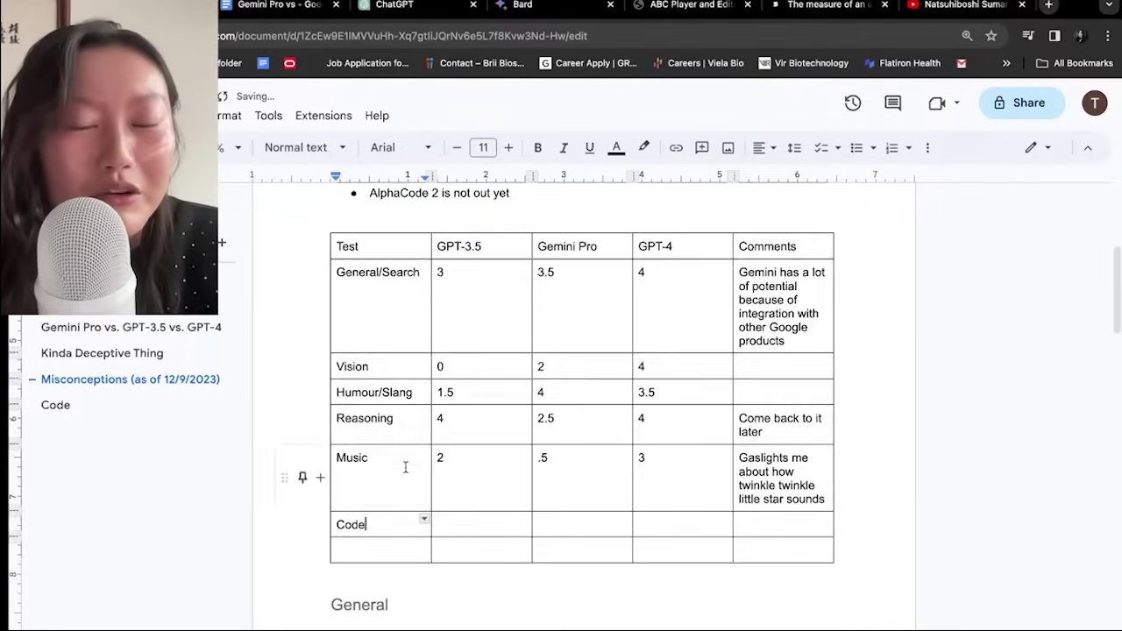
{"action": "scroll", "coordinate": [412, 518], "scroll_direction": "down", "scroll_amount": 15}
{"action": "scroll", "coordinate": [405, 467], "scroll_direction": "down", "scroll_amount": 4}
{"action": "scroll", "coordinate": [404, 465], "scroll_direction": "up", "scroll_amount": 4}
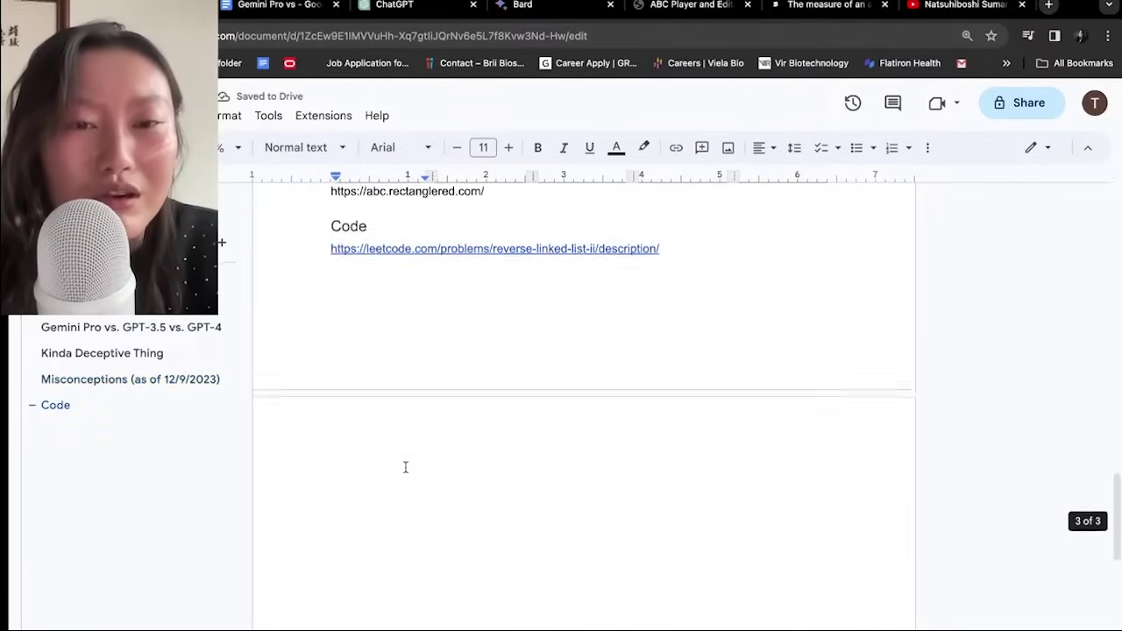
{"action": "left_click", "coordinate": [448, 372]}
{"action": "left_click", "coordinate": [474, 394]}
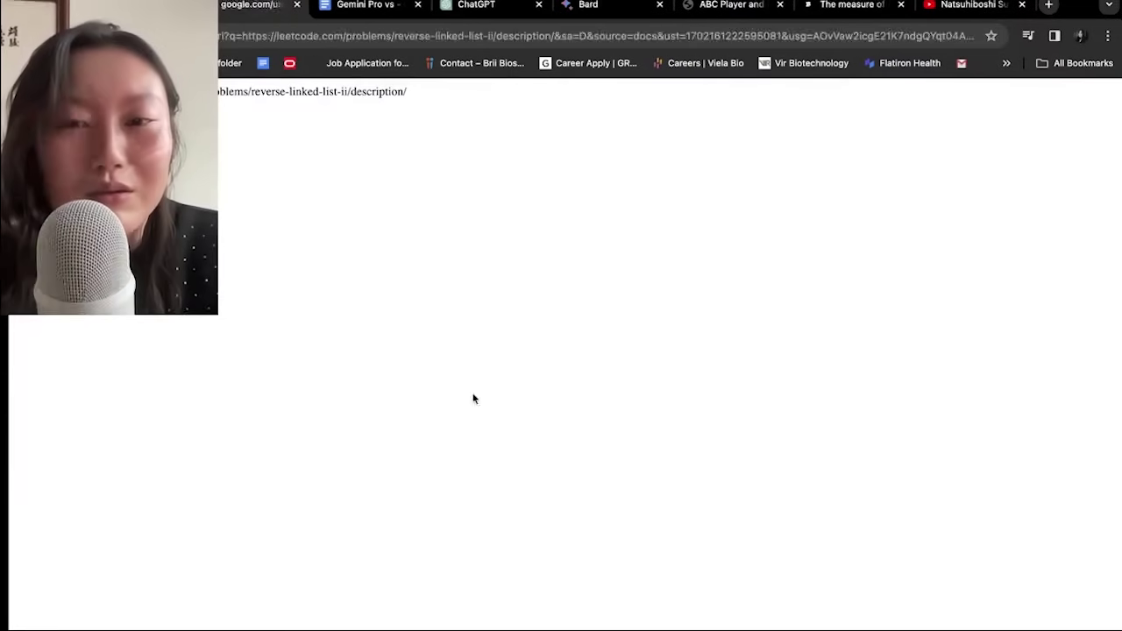
{"action": "left_click", "coordinate": [457, 39]}
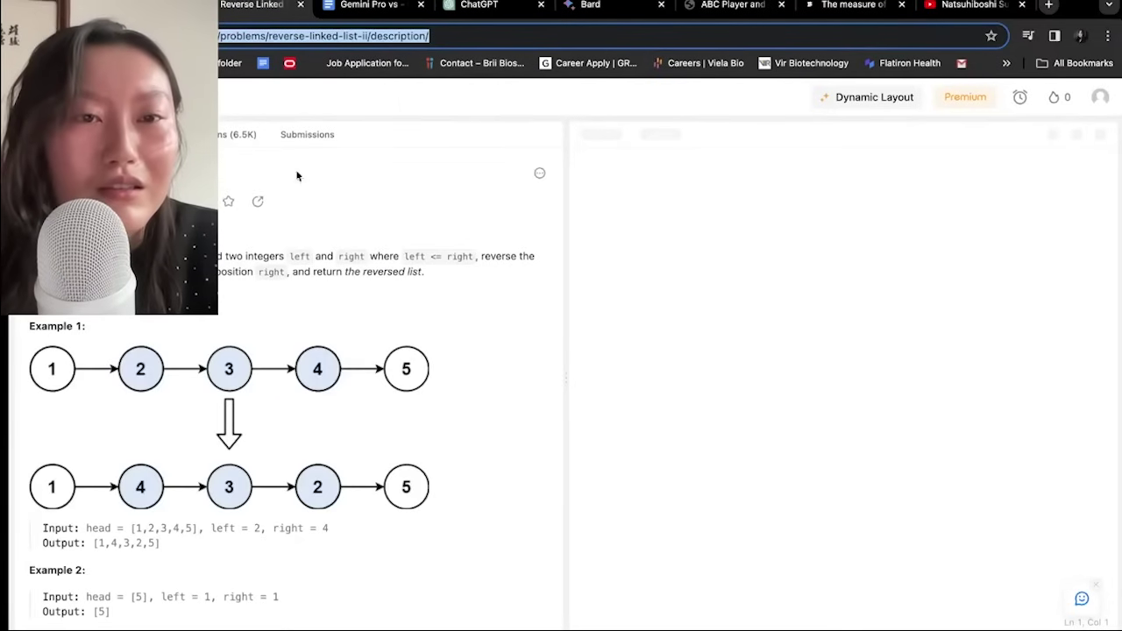
Step: Copy the LeetCode problem statement on reversing list nodes between left and right and paste it into a new ChatGPT 3.5 chat
{"action": "left_click_drag", "start_coordinate": [453, 277], "coordinate": [202, 252]}
{"action": "key", "text": "ctrl+c"}
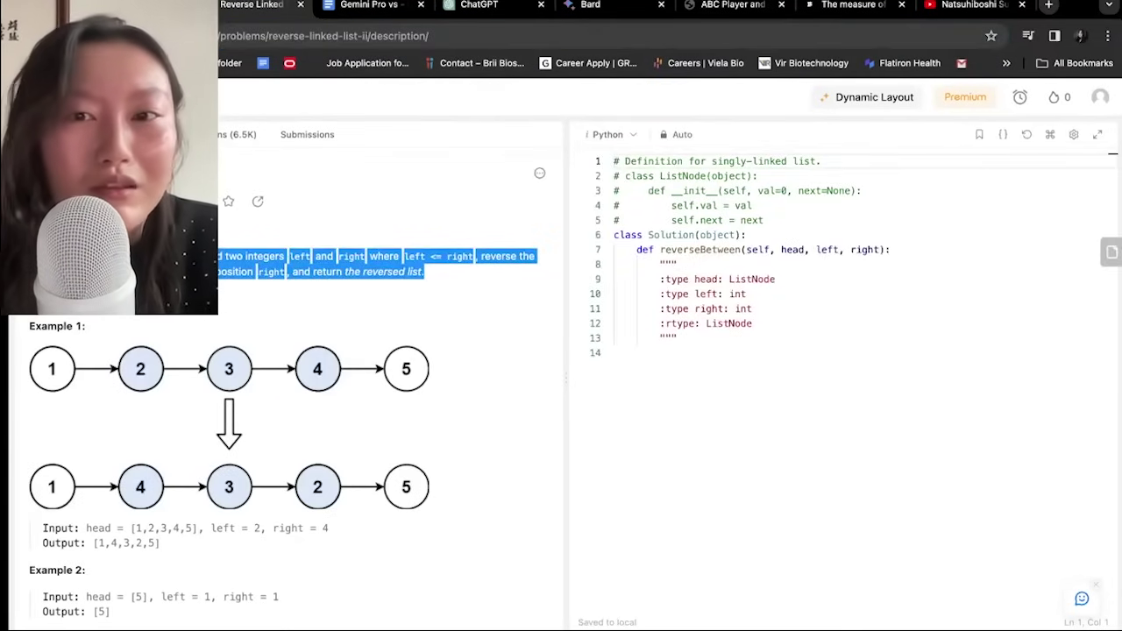
{"action": "left_click", "coordinate": [249, 268]}
{"action": "left_click_drag", "start_coordinate": [433, 271], "coordinate": [202, 254]}
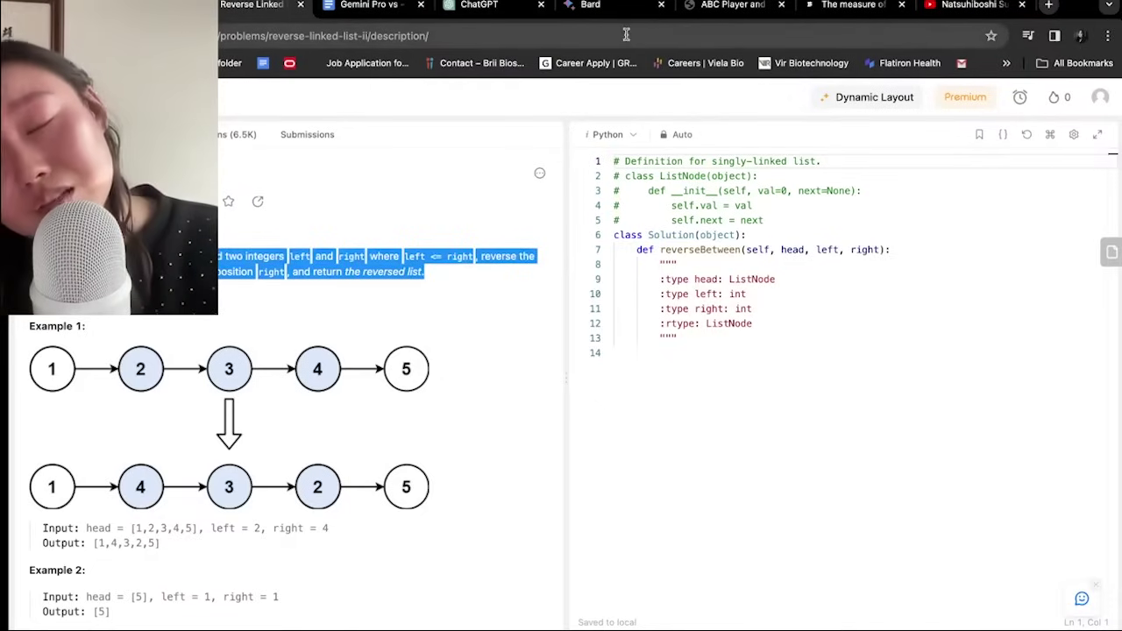
{"action": "left_click", "coordinate": [480, 4]}
{"action": "left_click", "coordinate": [300, 101]}
{"action": "left_click", "coordinate": [280, 224]}
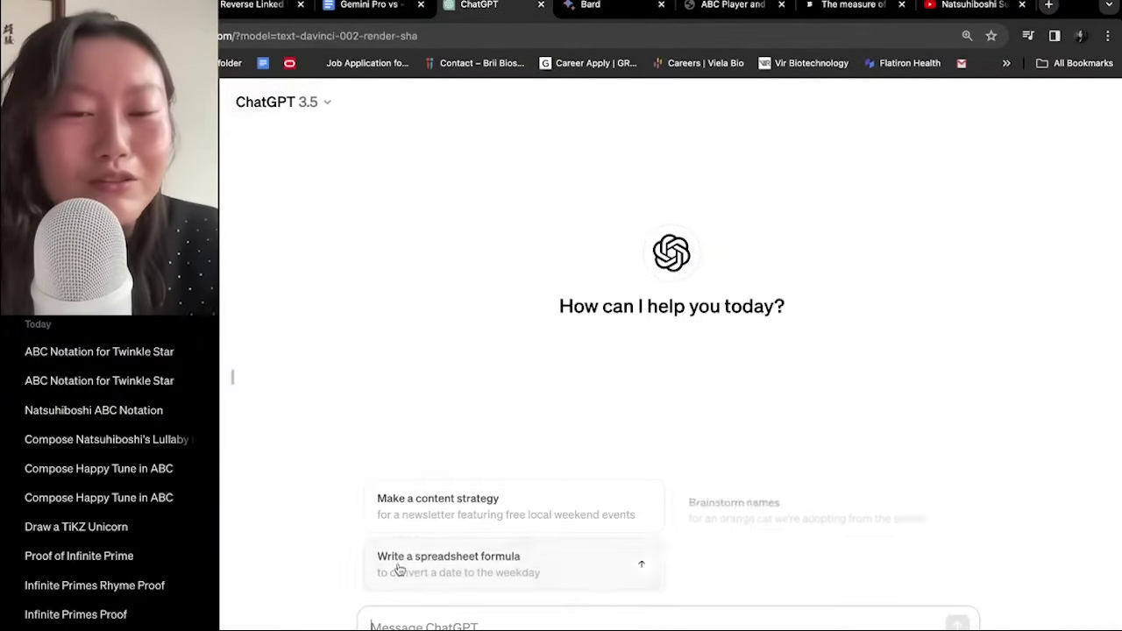
{"action": "key", "text": "ctrl+v"}
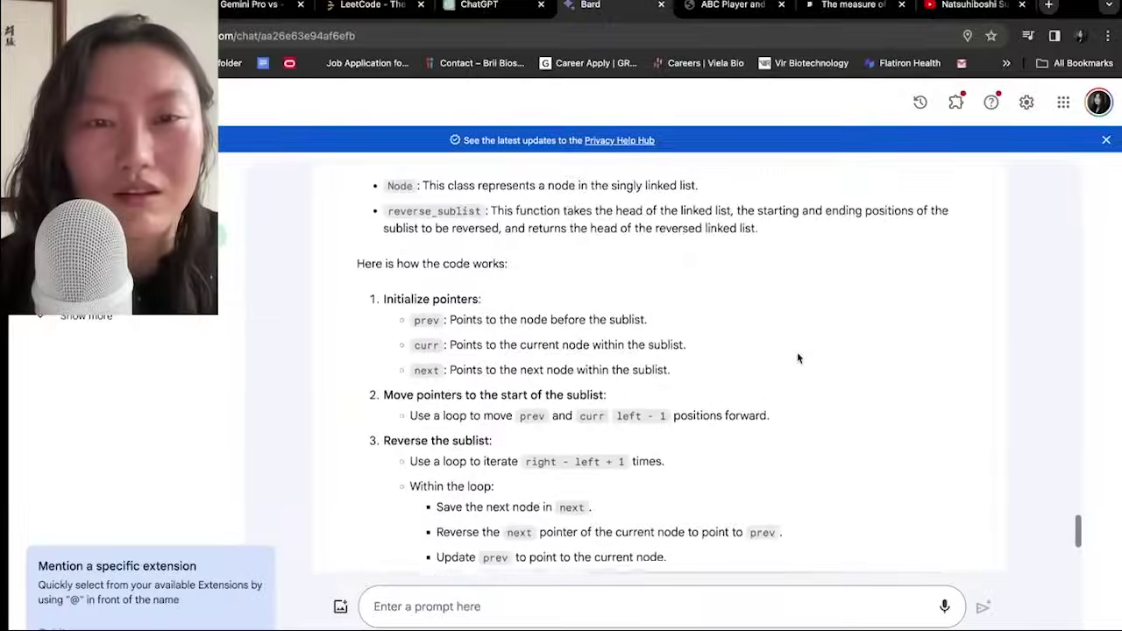
Step: Look over Bard's linked-list code, then copy the "Write this code in python" prompt above it and submit it to Bard again
{"action": "scroll", "coordinate": [797, 357], "scroll_direction": "up", "scroll_amount": 10}
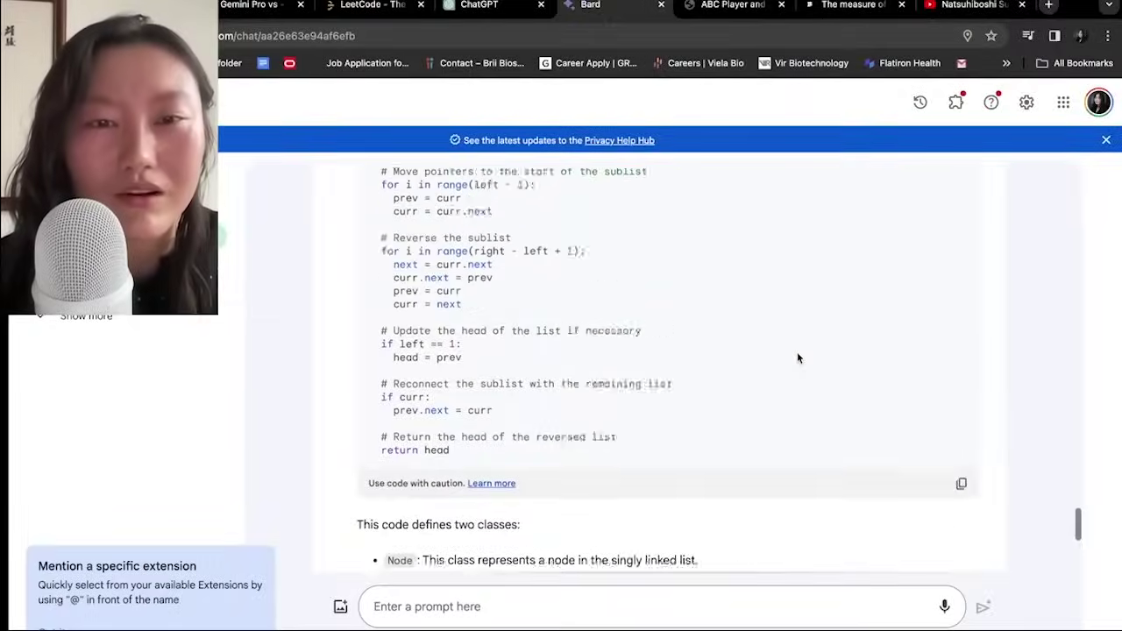
{"action": "scroll", "coordinate": [797, 358], "scroll_direction": "up", "scroll_amount": 4}
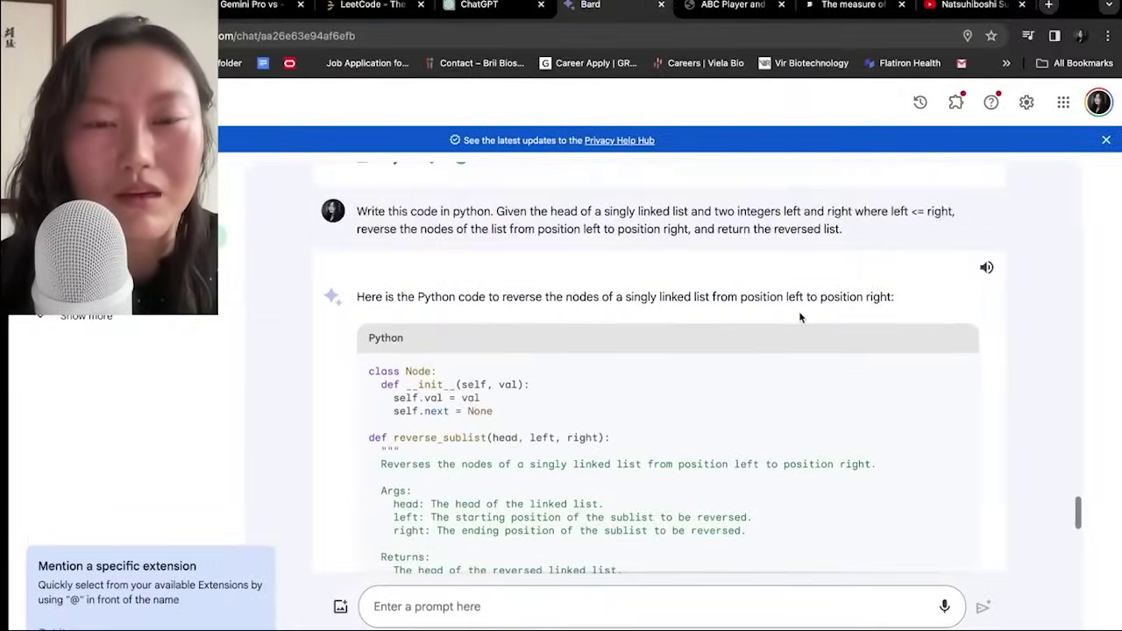
{"action": "left_click_drag", "start_coordinate": [893, 297], "coordinate": [326, 297]}
{"action": "scroll", "coordinate": [358, 288], "scroll_direction": "up", "scroll_amount": 3}
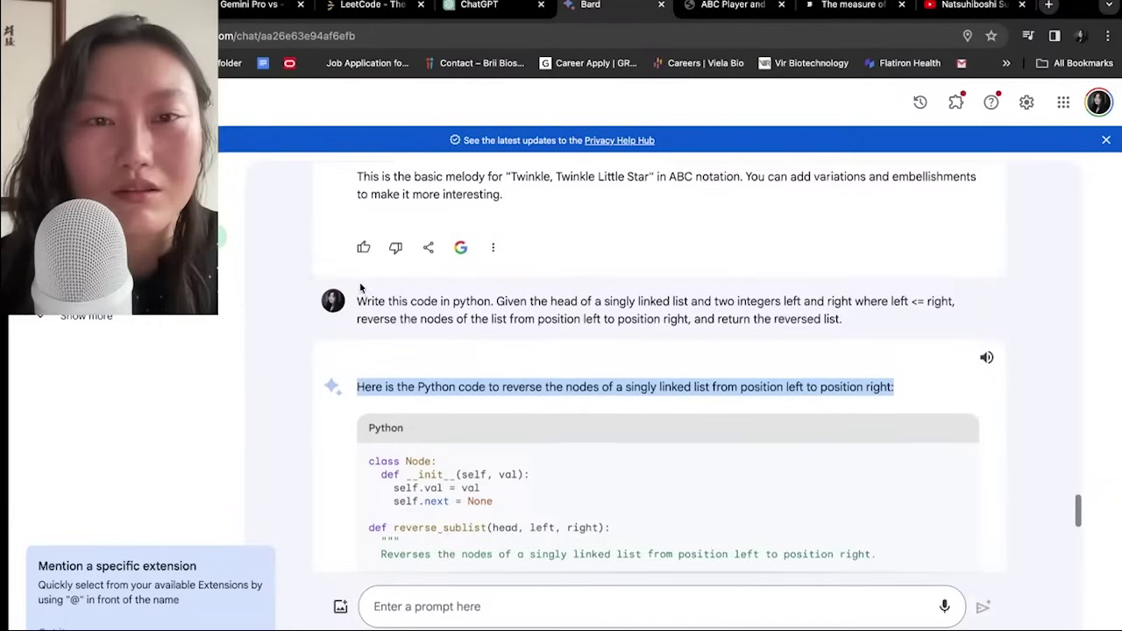
{"action": "left_click_drag", "start_coordinate": [847, 343], "coordinate": [358, 322]}
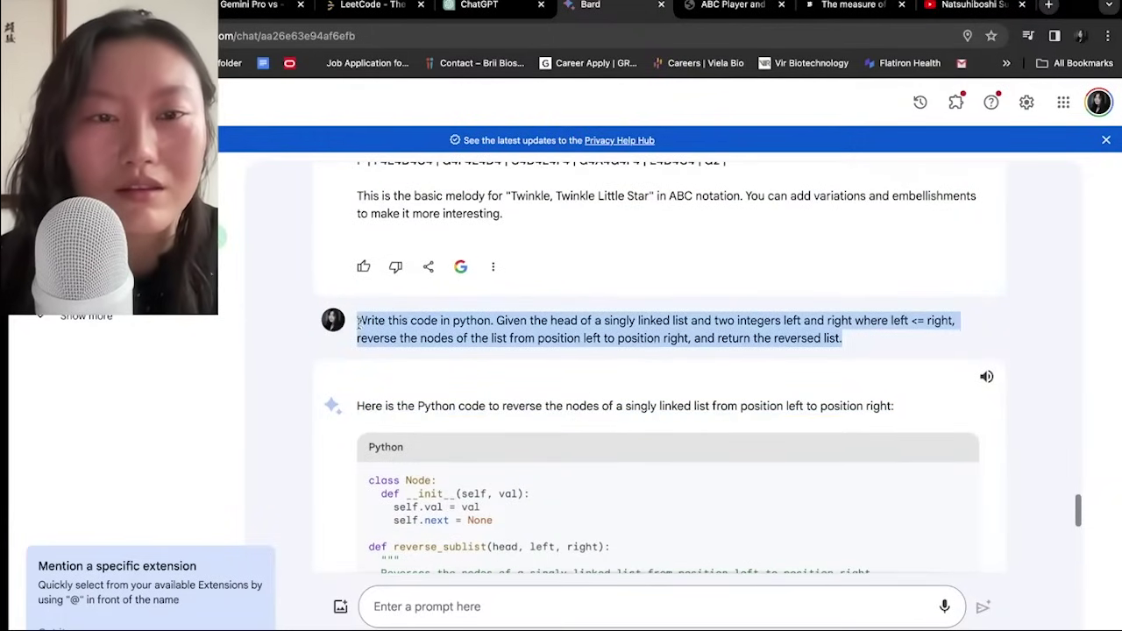
{"action": "key", "text": "super+c"}
{"action": "left_click", "coordinate": [412, 606]}
{"action": "key", "text": "super+v"}
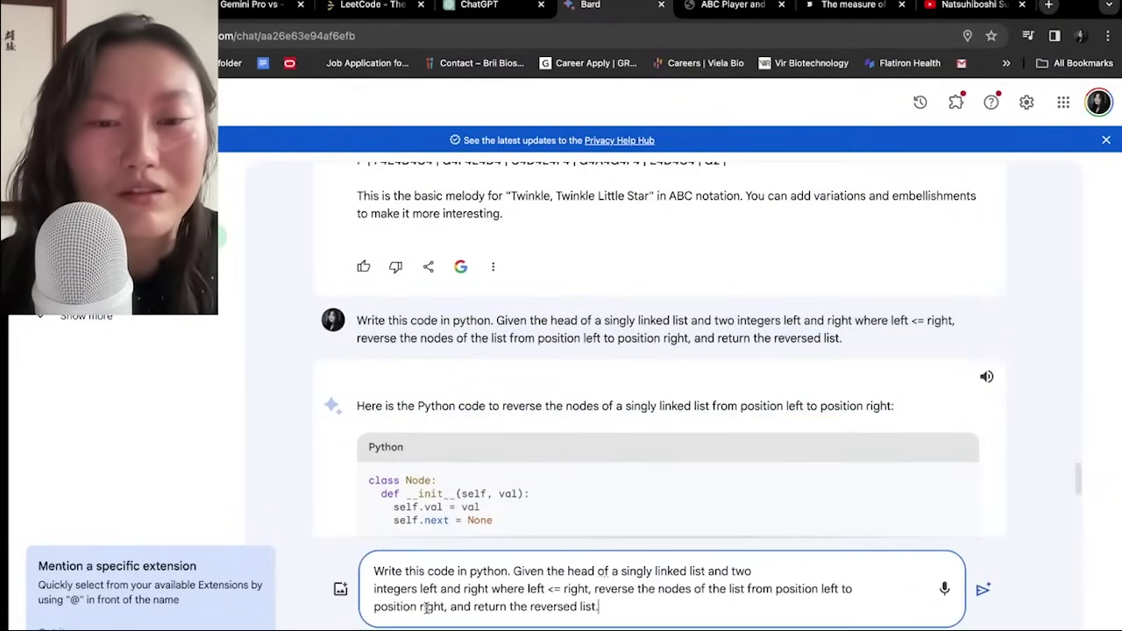
{"action": "key", "text": "Return"}
Step: Go back to the ChatGPT 3.5 conversation, select the request containing the LeetCode code template, and return to Bard
{"action": "key", "text": "ctrl+shift+Tab"}
{"action": "scroll", "coordinate": [448, 366], "scroll_direction": "up", "scroll_amount": 5}
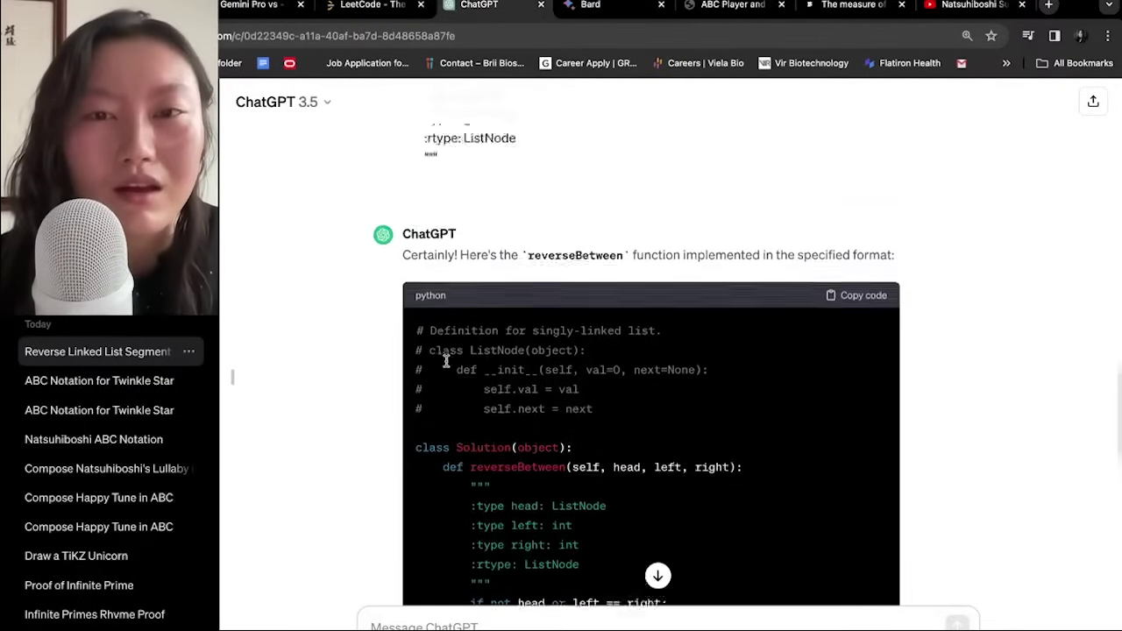
{"action": "left_click_drag", "start_coordinate": [498, 535], "coordinate": [404, 268]}
{"action": "key", "text": "ctrl+Tab"}
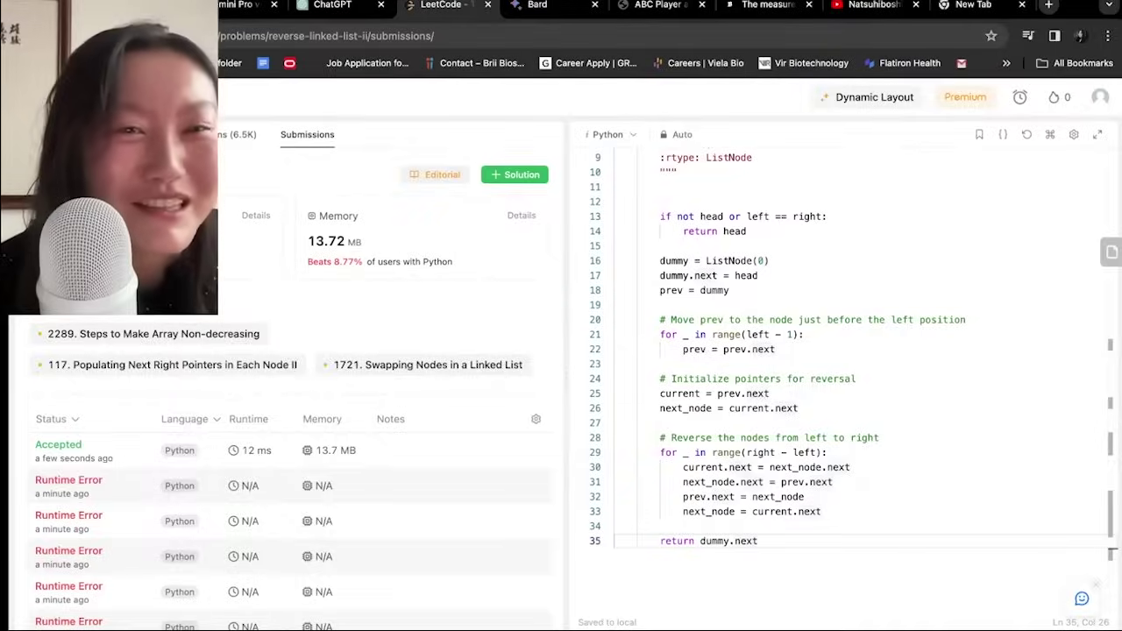
Step: Highlight the memory figure of the accepted LeetCode submission and paste code into the Python solution editor
{"action": "left_click_drag", "start_coordinate": [307, 241], "coordinate": [355, 242]}
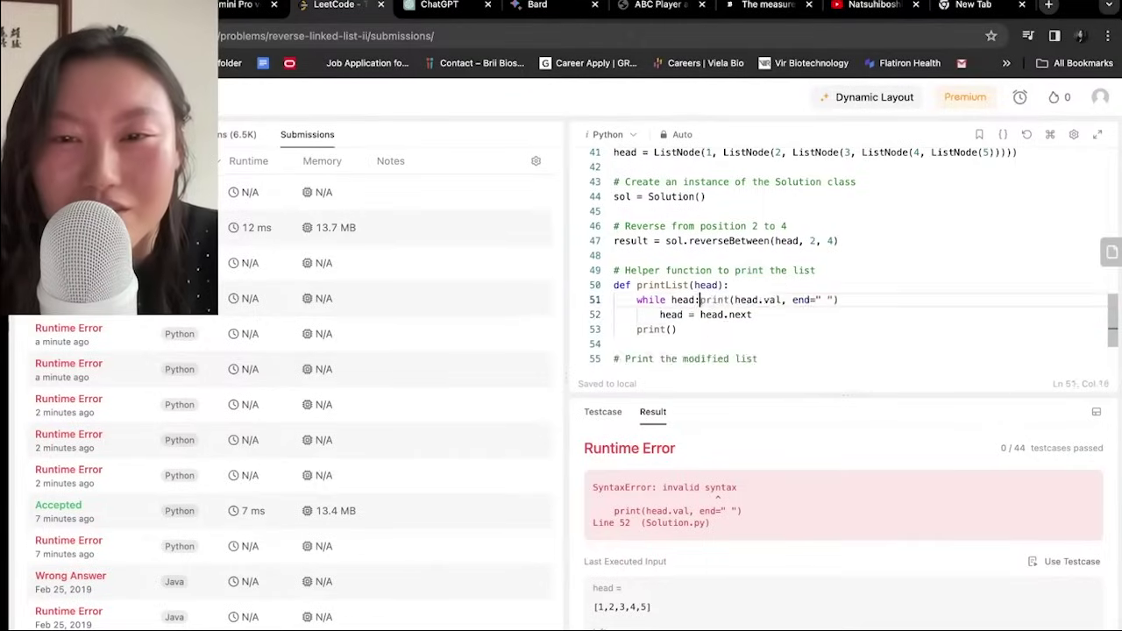
{"action": "left_click", "coordinate": [697, 345]}
{"action": "key", "text": "ctrl+v"}
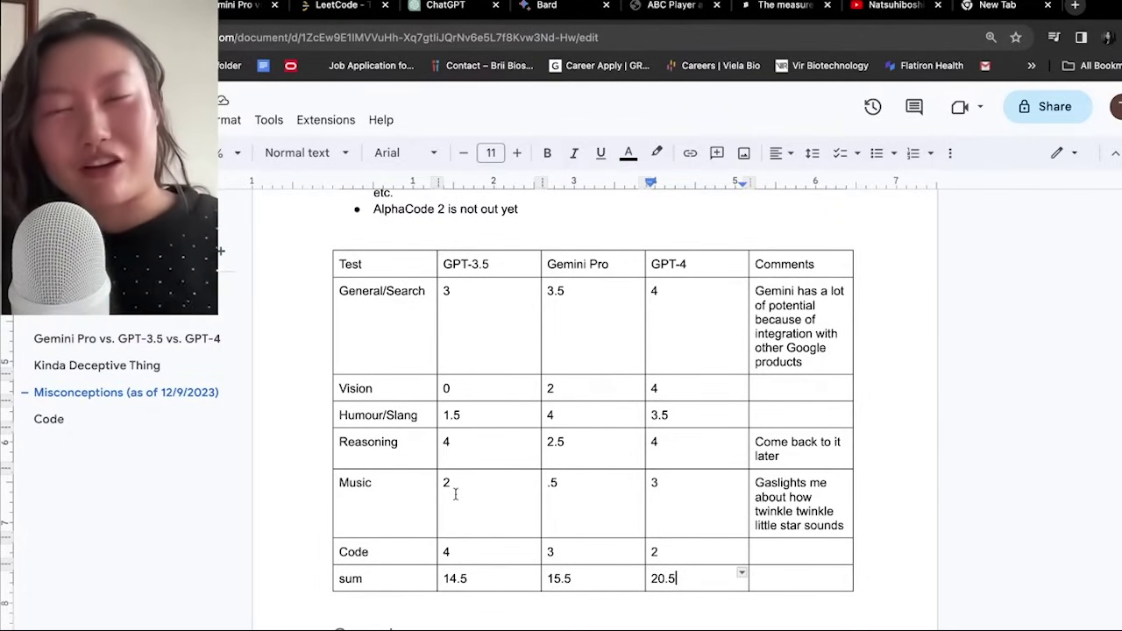
Step: Review the Misconceptions notes on Gemini Pro, Gemini Ultra and AlphaCode 2 together with the completed score table
{"action": "scroll", "coordinate": [400, 444], "scroll_direction": "up", "scroll_amount": 3}
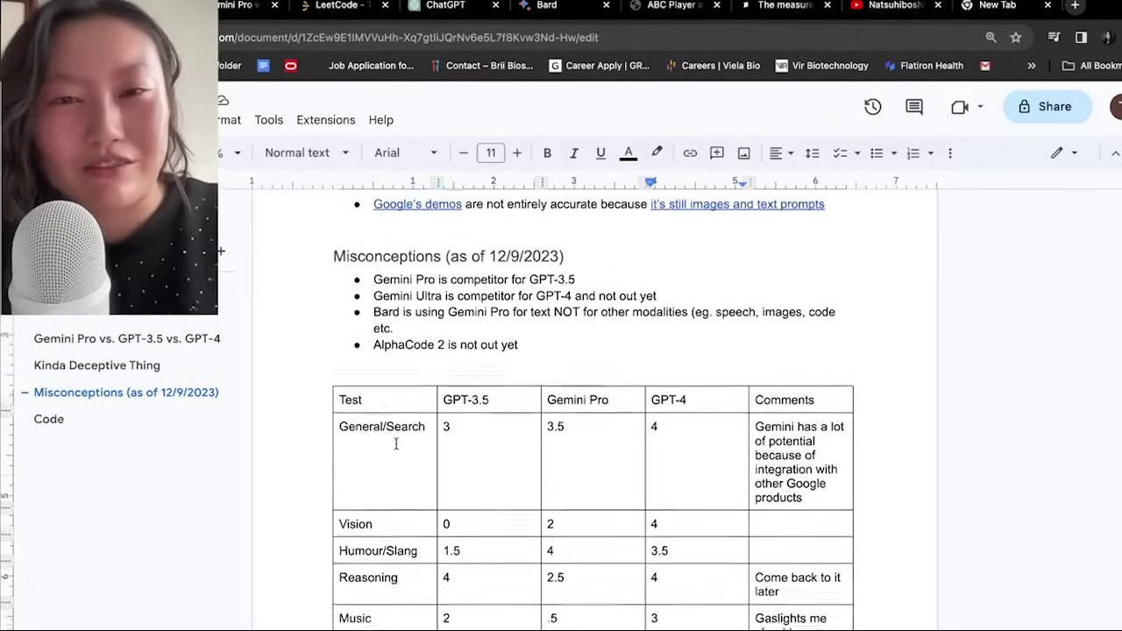
{"action": "left_click_drag", "start_coordinate": [383, 263], "coordinate": [537, 336]}
{"action": "left_click", "coordinate": [536, 351]}
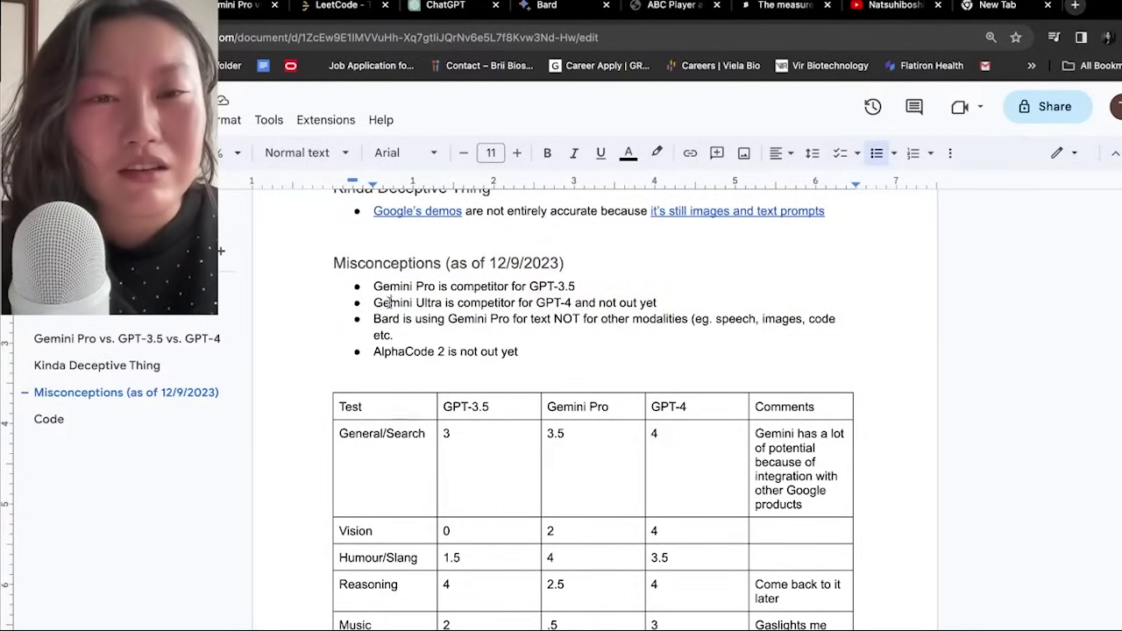
{"action": "scroll", "coordinate": [401, 311], "scroll_direction": "down", "scroll_amount": 1}
{"action": "left_click_drag", "start_coordinate": [384, 304], "coordinate": [521, 304]}
{"action": "left_click", "coordinate": [518, 303]}
{"action": "scroll", "coordinate": [524, 314], "scroll_direction": "down", "scroll_amount": 3}
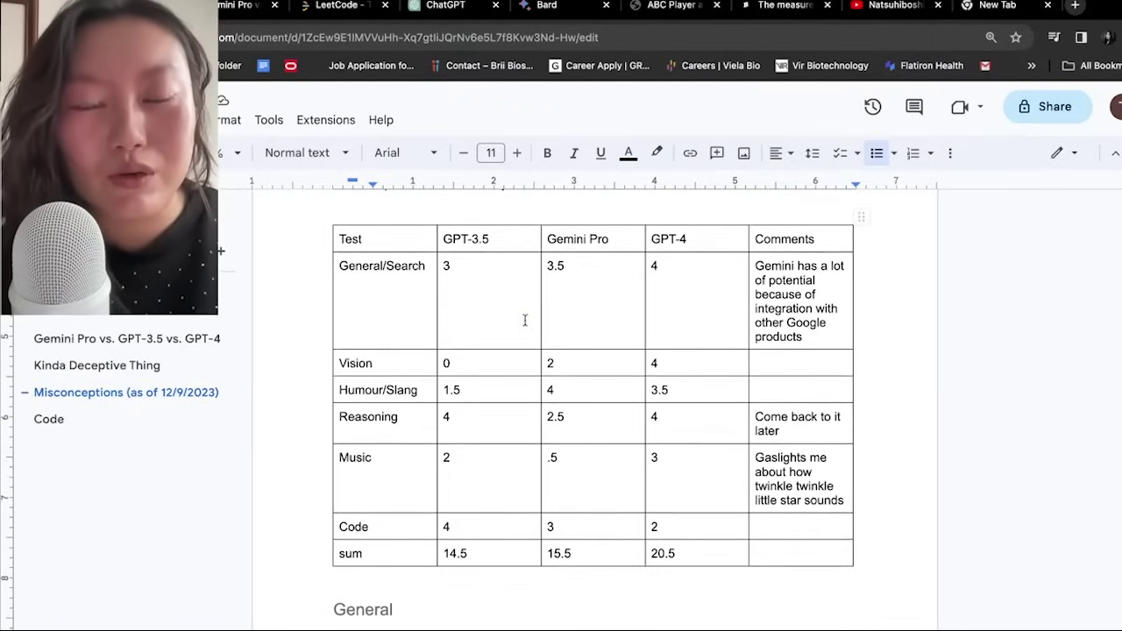
{"action": "left_click", "coordinate": [583, 526]}
{"action": "scroll", "coordinate": [584, 526], "scroll_direction": "up", "scroll_amount": 3}
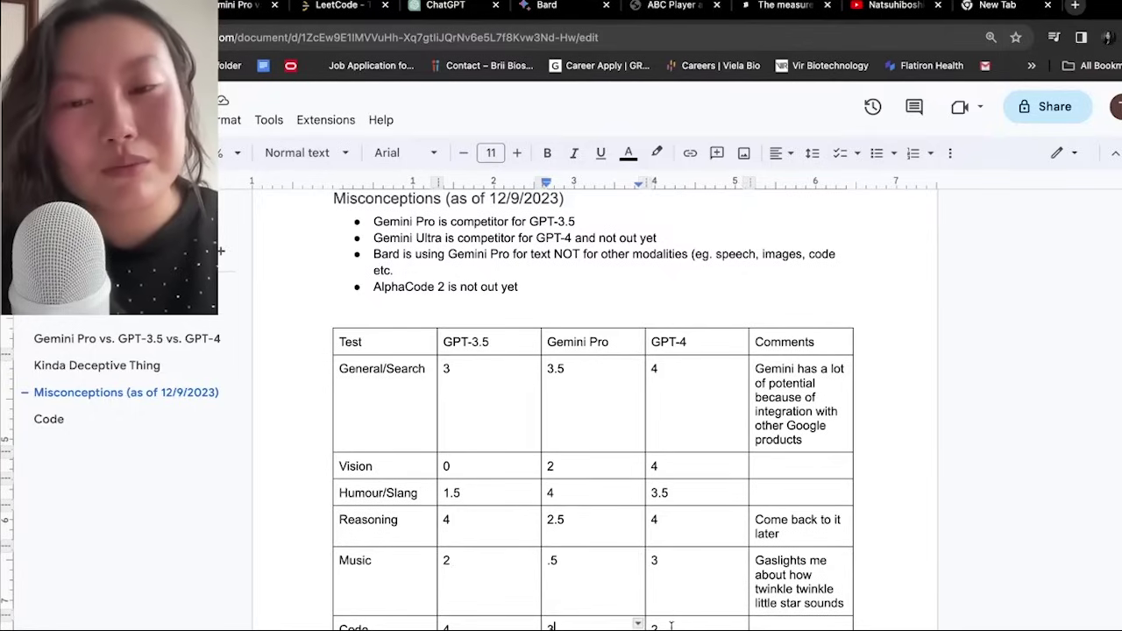
Step: Review the Code row of the score table, comparing the scores for GPT-4, Gemini Pro and GPT-3.5
{"action": "left_click", "coordinate": [672, 625]}
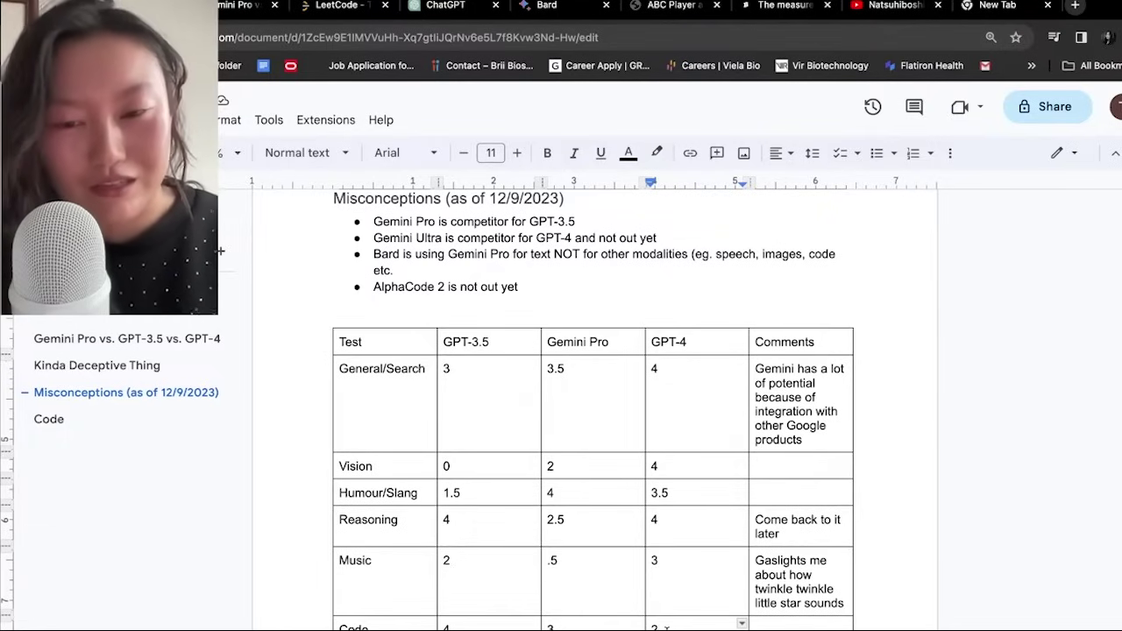
{"action": "left_click", "coordinate": [628, 625]}
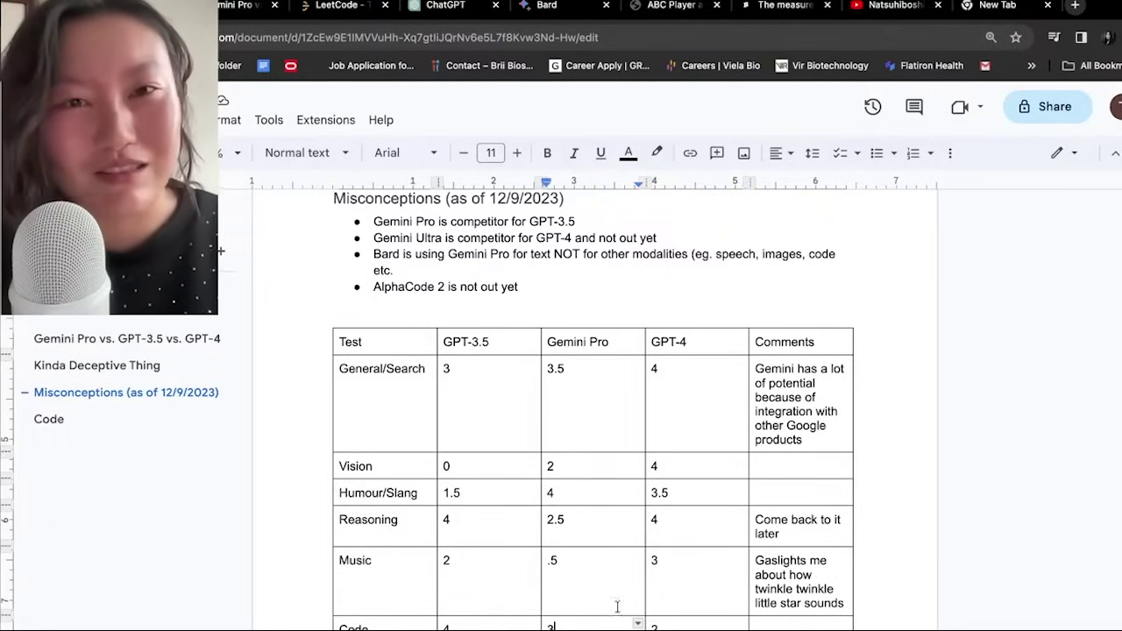
{"action": "scroll", "coordinate": [601, 524], "scroll_direction": "up", "scroll_amount": 1}
{"action": "scroll", "coordinate": [601, 523], "scroll_direction": "down", "scroll_amount": 2}
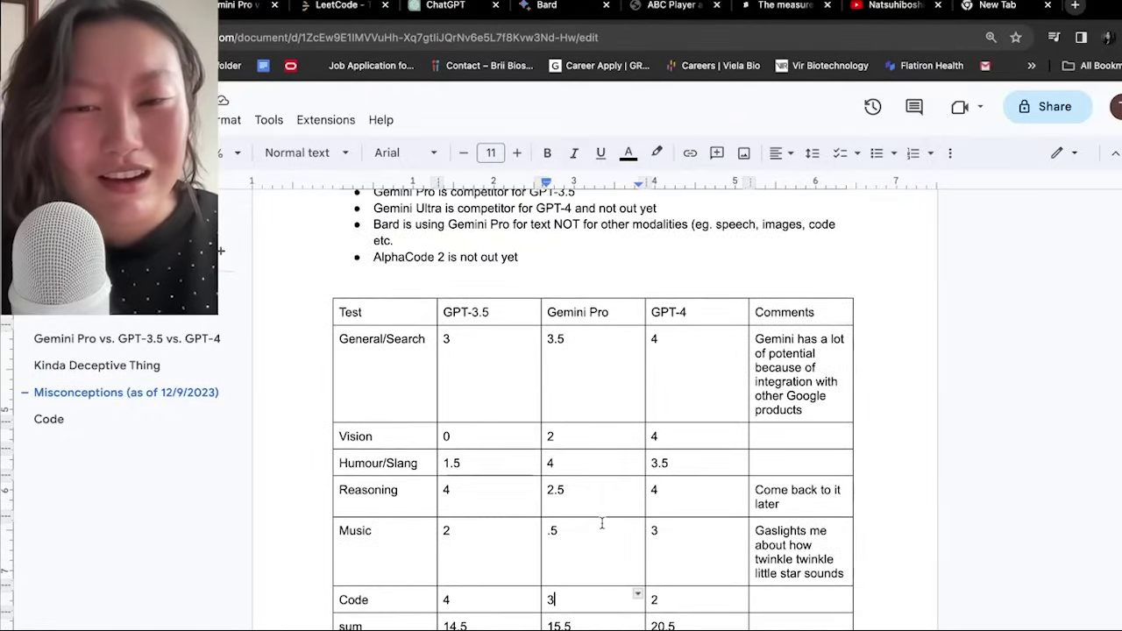
{"action": "left_click", "coordinate": [671, 604]}
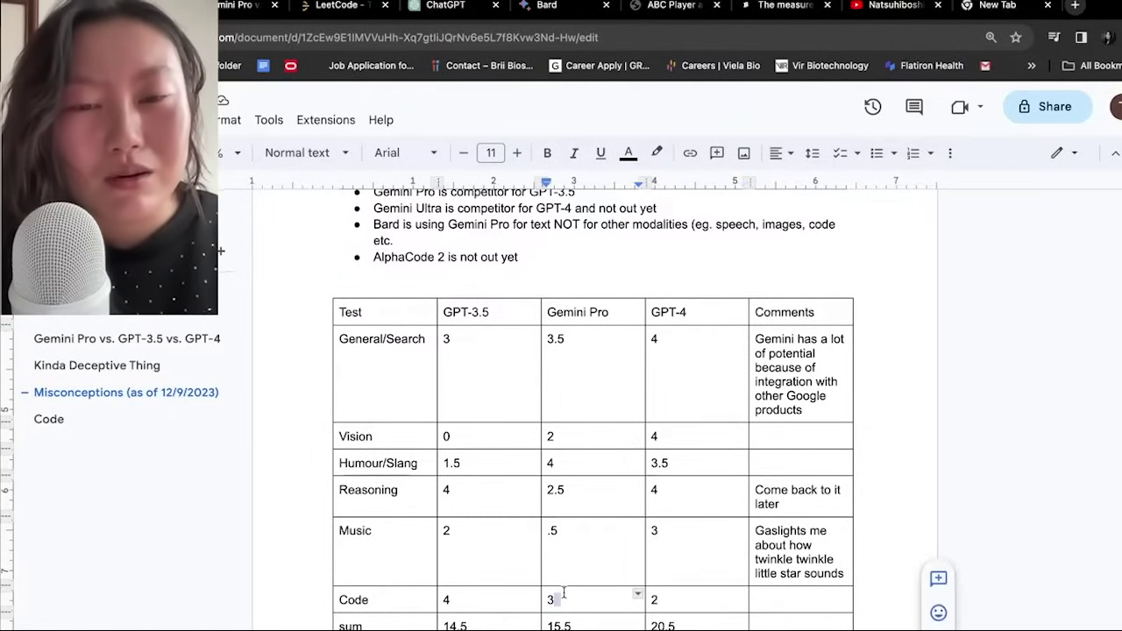
{"action": "left_click", "coordinate": [503, 604]}
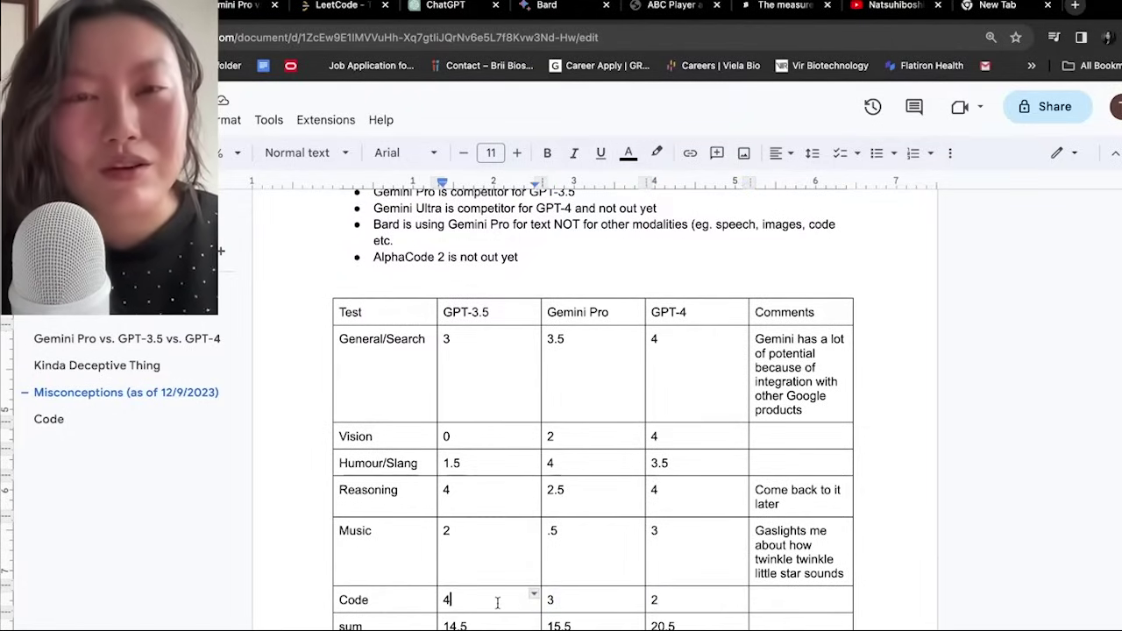
Step: Review the misconception note about Bard using Gemini Pro only for text, highlighting "images", and return to Gemini Pro's General/Search score
{"action": "scroll", "coordinate": [497, 603], "scroll_direction": "up", "scroll_amount": 1}
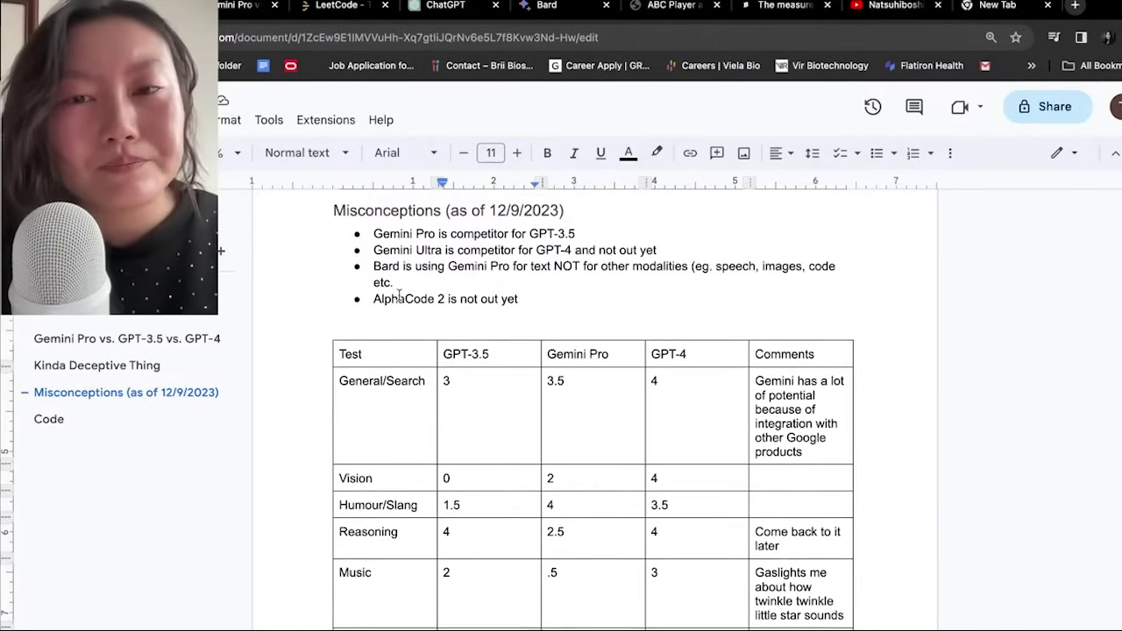
{"action": "left_click_drag", "start_coordinate": [398, 274], "coordinate": [554, 274]}
{"action": "left_click", "coordinate": [618, 268]}
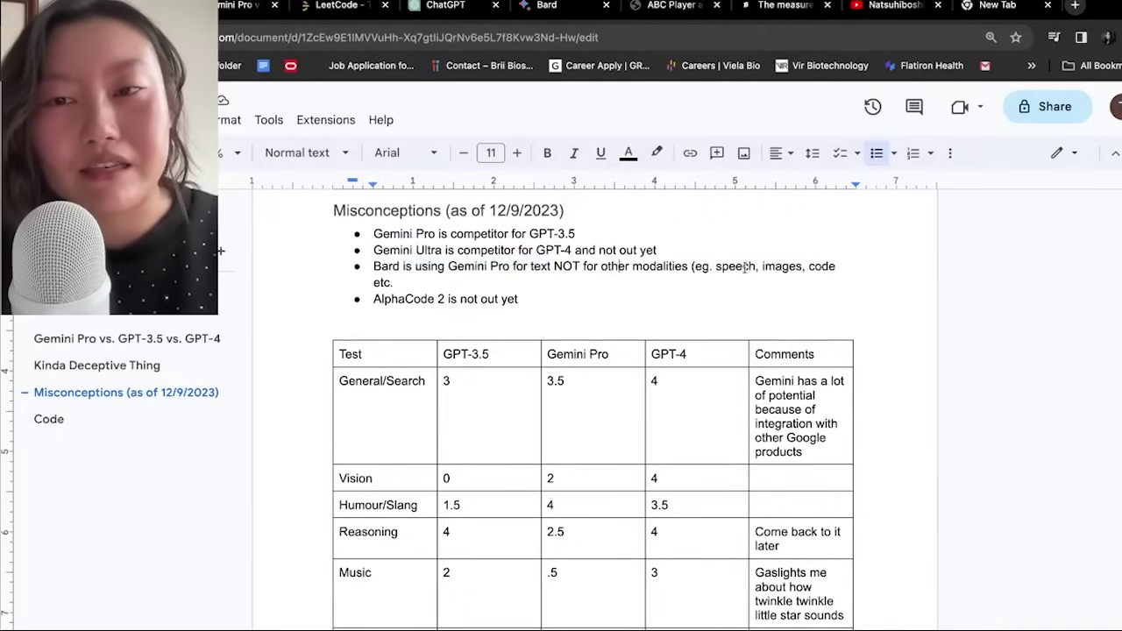
{"action": "left_click_drag", "start_coordinate": [761, 268], "coordinate": [801, 268]}
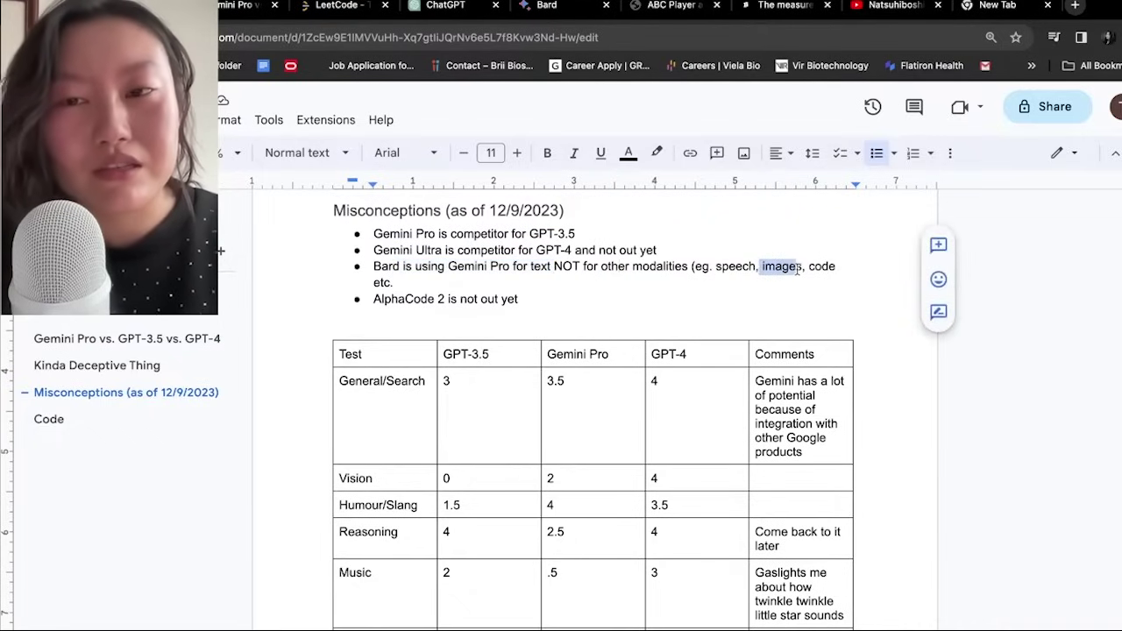
{"action": "left_click", "coordinate": [623, 409]}
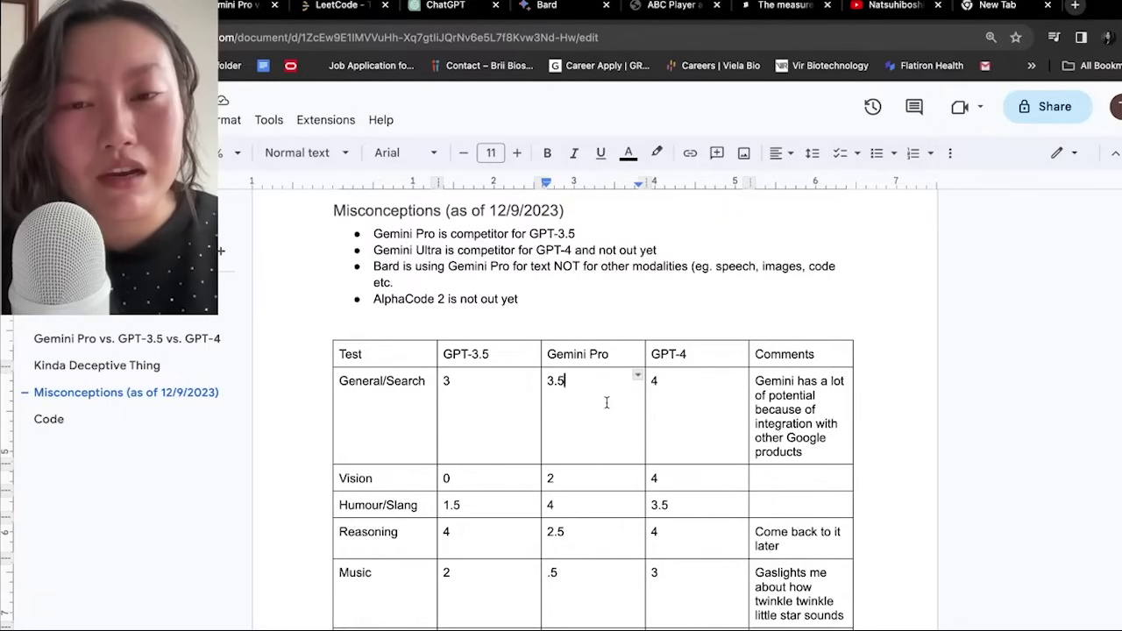
{"action": "scroll", "coordinate": [606, 402], "scroll_direction": "down", "scroll_amount": 1}
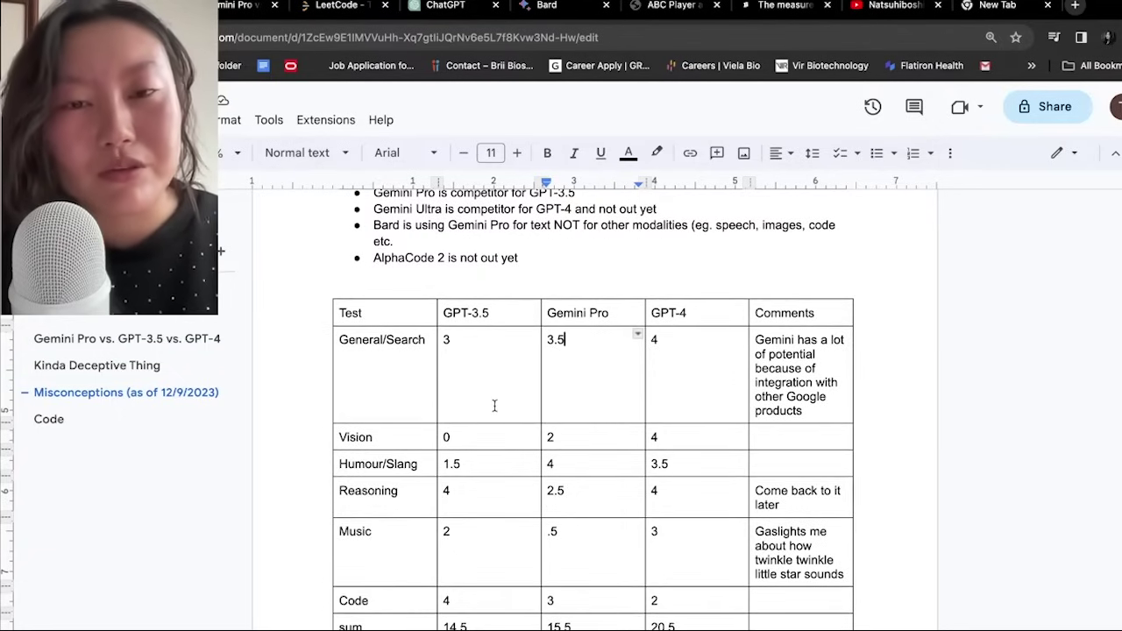